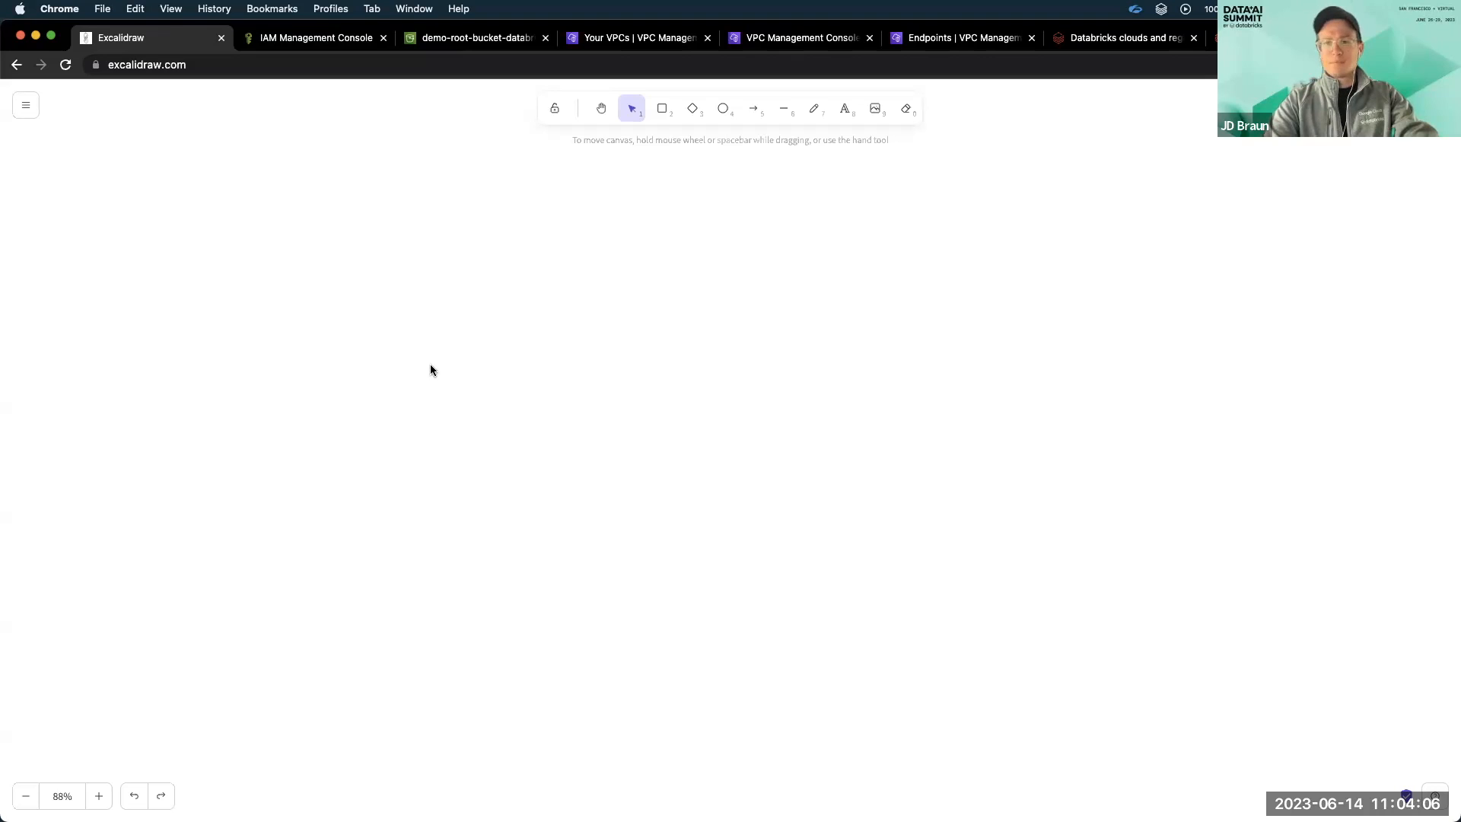
# Draw a wide dashed rounded rectangle near the top of the canvas and label it "Control Plane".
pyautogui.click(659, 113)
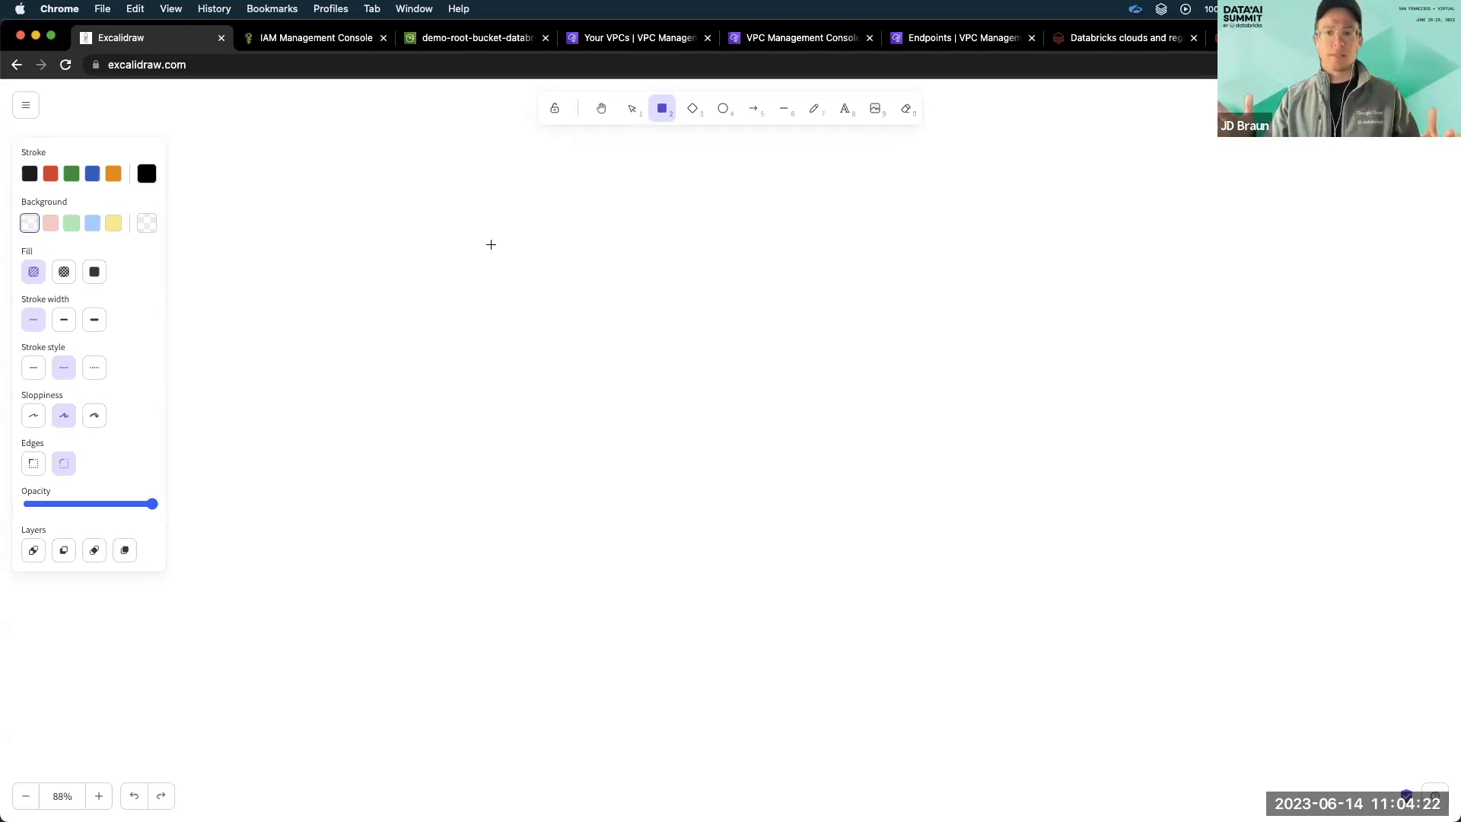
pyautogui.moveTo(423, 220)
pyautogui.mouseDown()
pyautogui.moveTo(424, 271)
pyautogui.moveTo(705, 274)
pyautogui.moveTo(789, 295)
pyautogui.mouseUp()
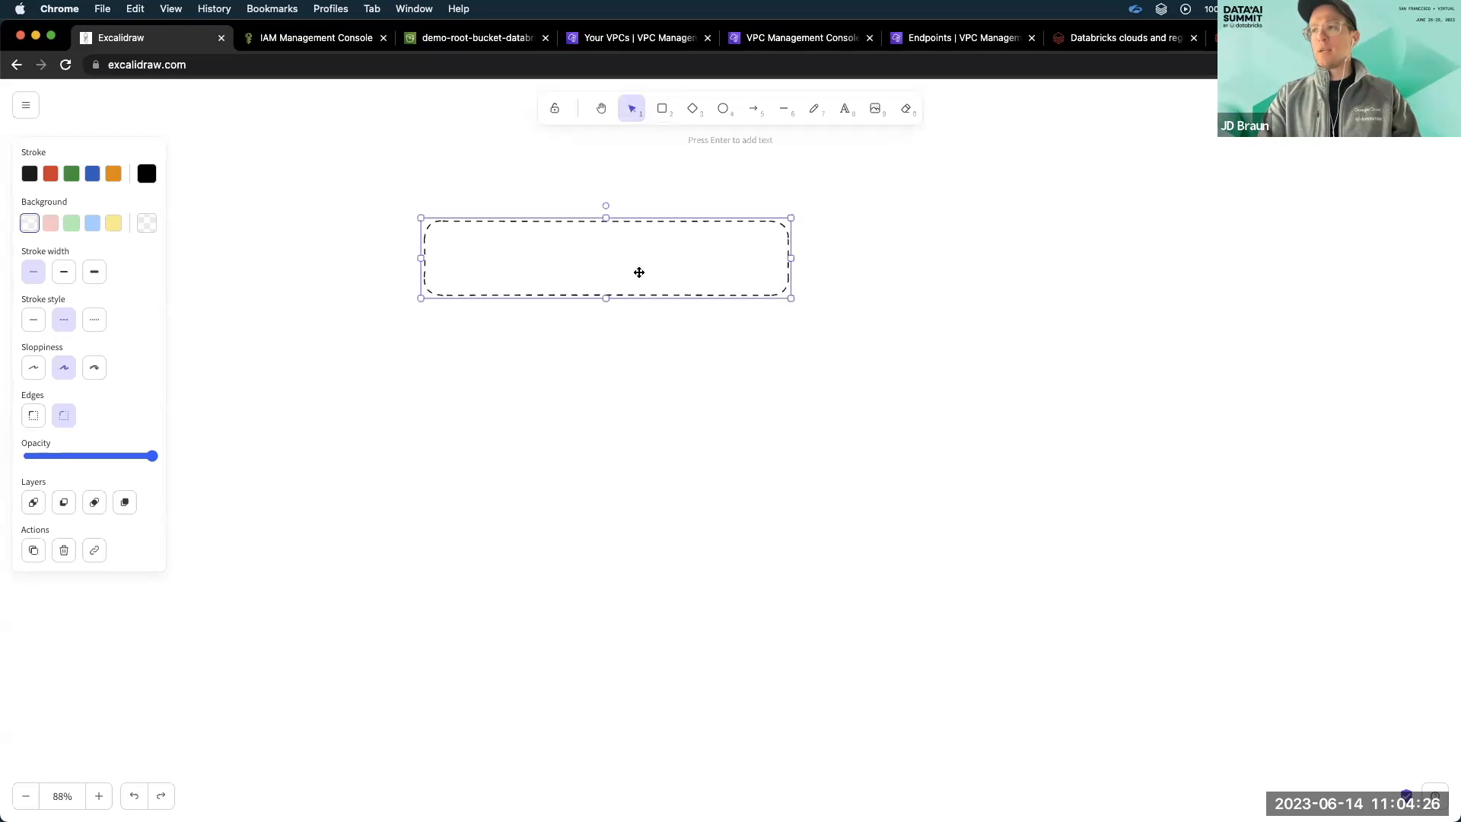
pyautogui.doubleClick(536, 263)
pyautogui.write('Control Plane')
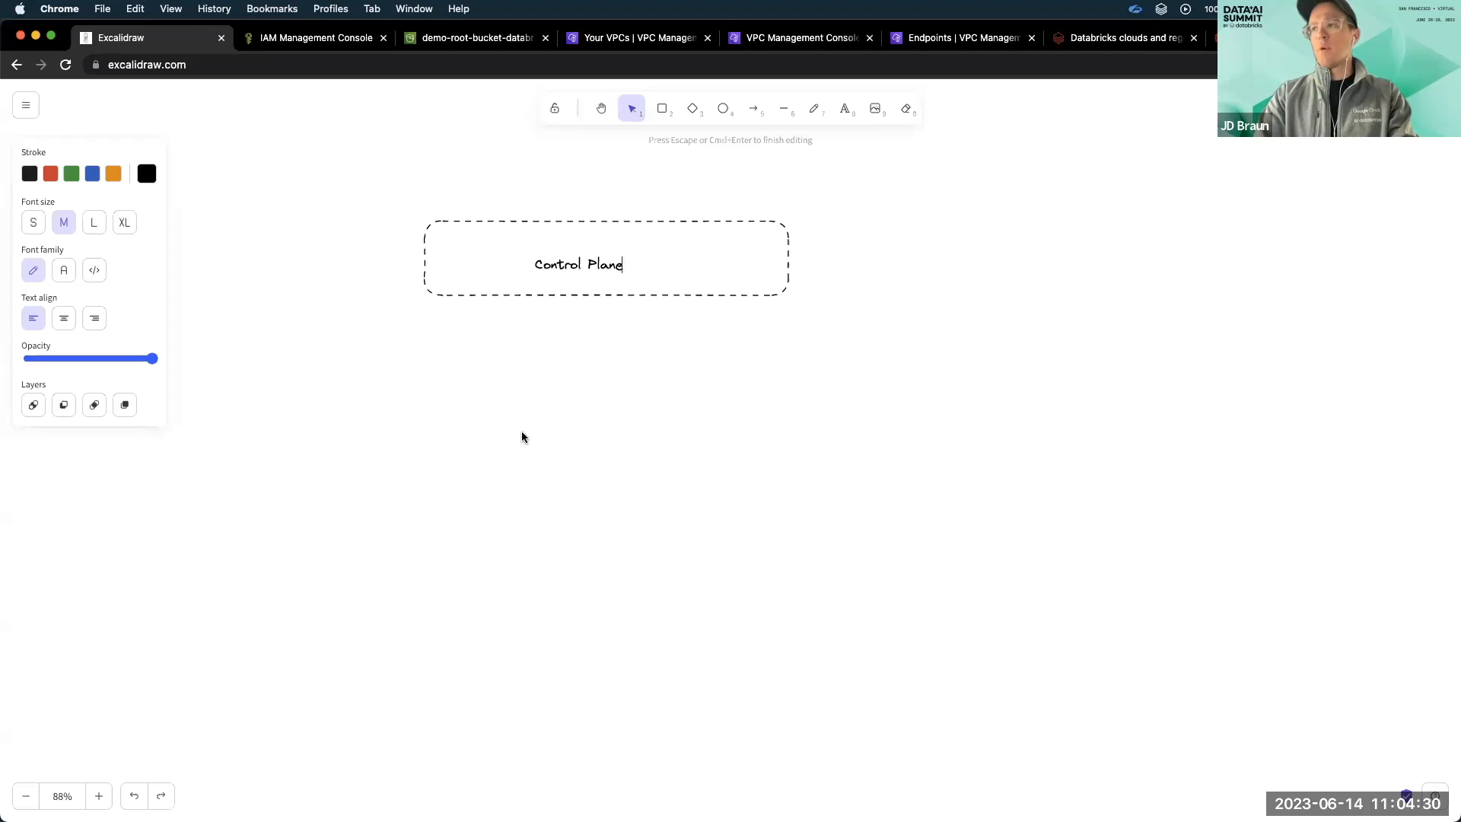
pyautogui.click(473, 393)
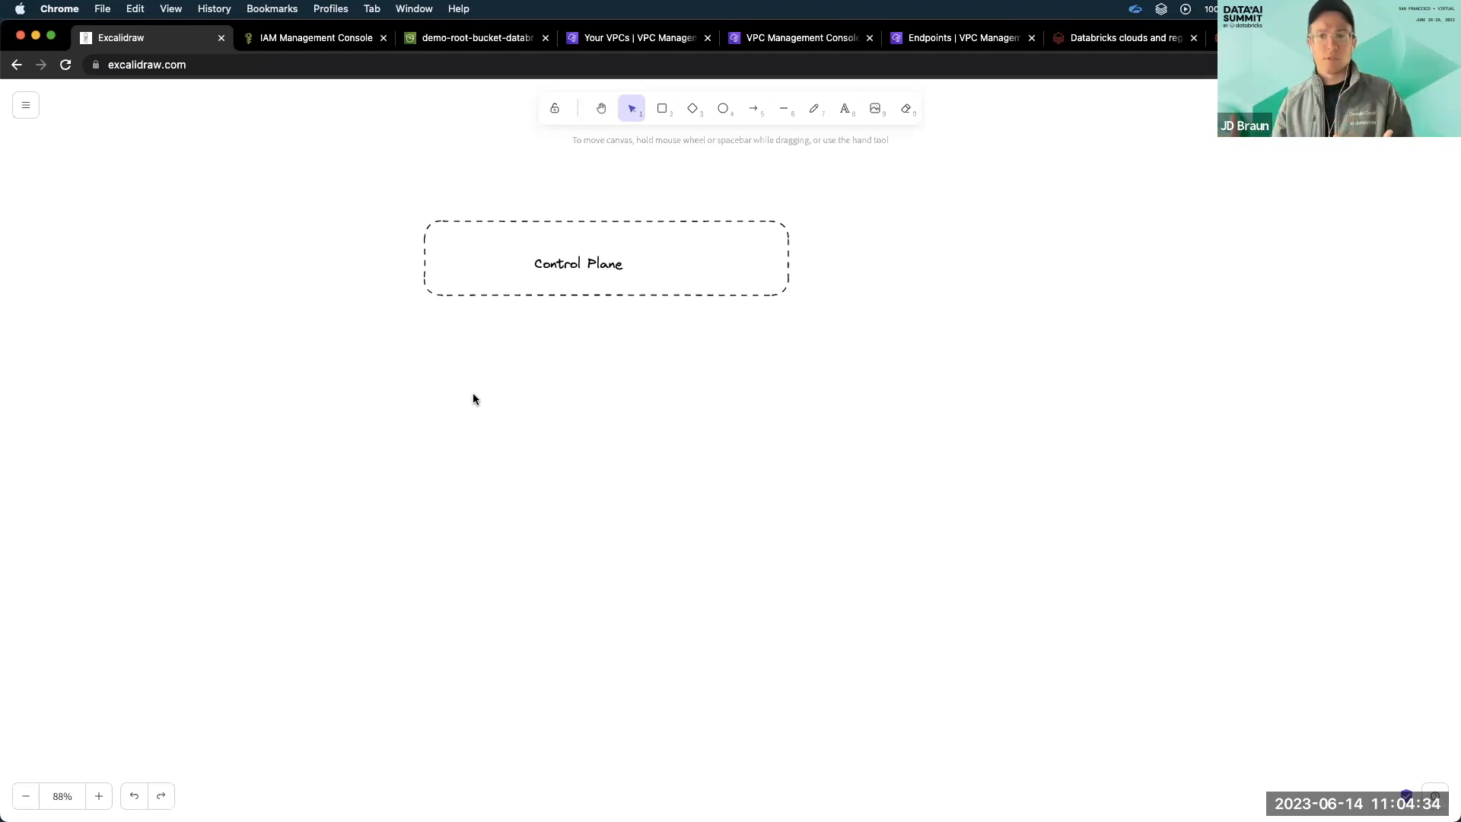
# Draw a larger dashed rectangle below the Control Plane box and label it "Data Plane" in its upper-left corner.
pyautogui.moveTo(431, 360); pyautogui.dragTo(753, 615)
pyautogui.click(661, 108)
pyautogui.moveTo(431, 368); pyautogui.dragTo(789, 622)
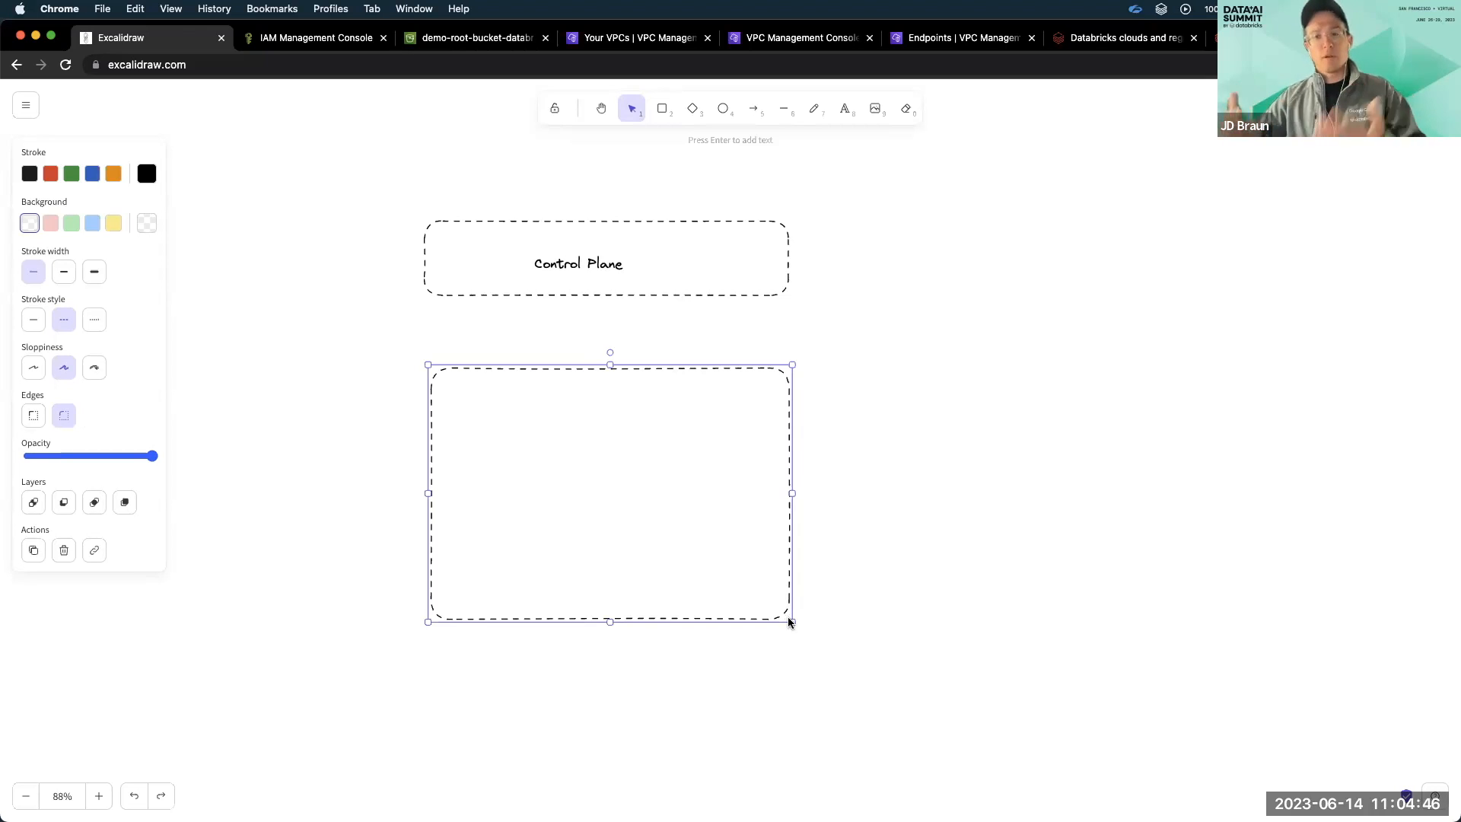
pyautogui.doubleClick(548, 462)
pyautogui.write('Data ')
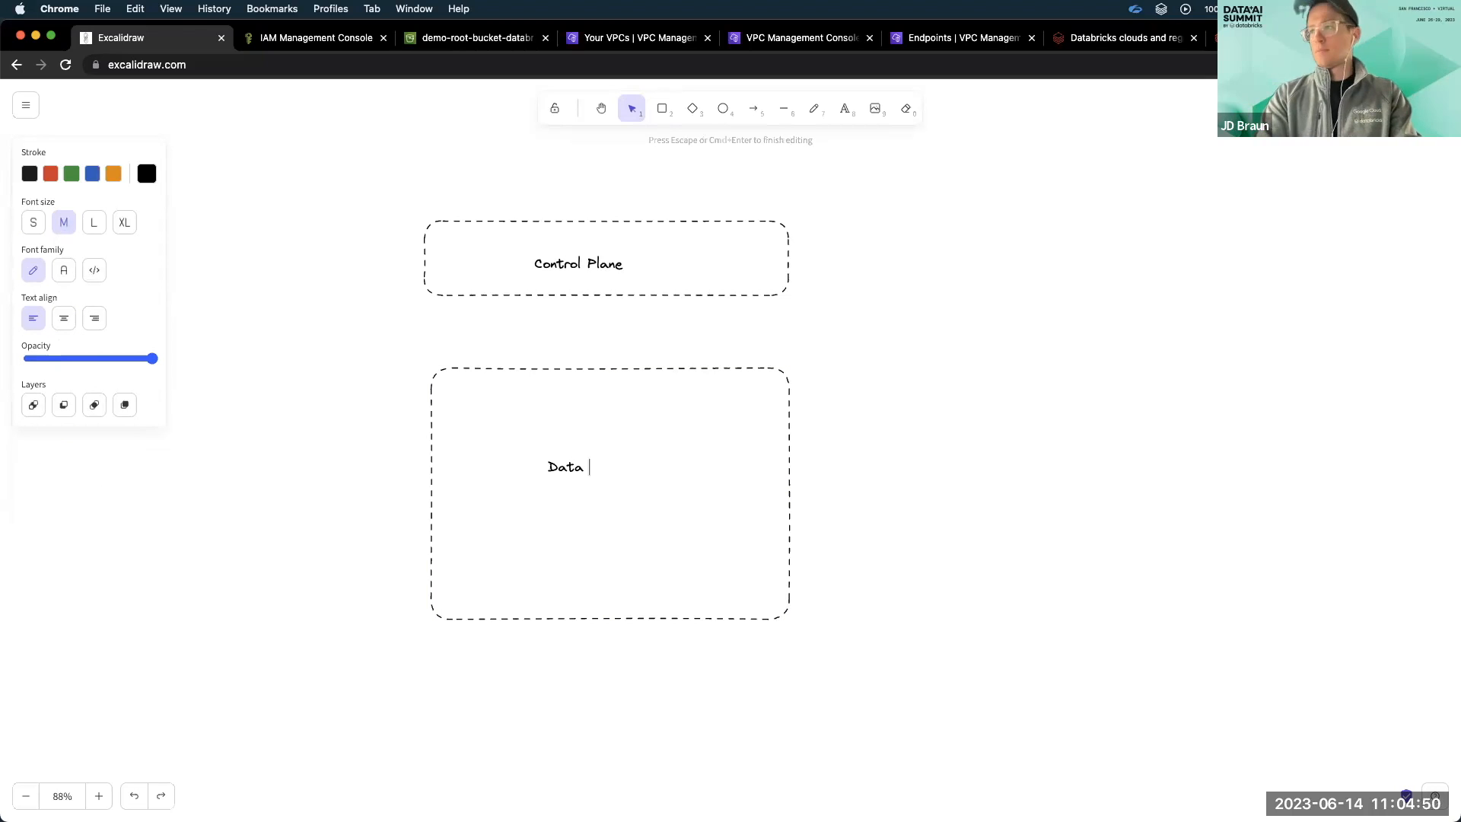
pyautogui.write('Plane')
pyautogui.click(815, 482)
pyautogui.click(600, 470)
pyautogui.moveTo(599, 470); pyautogui.dragTo(503, 397)
pyautogui.click(830, 448)
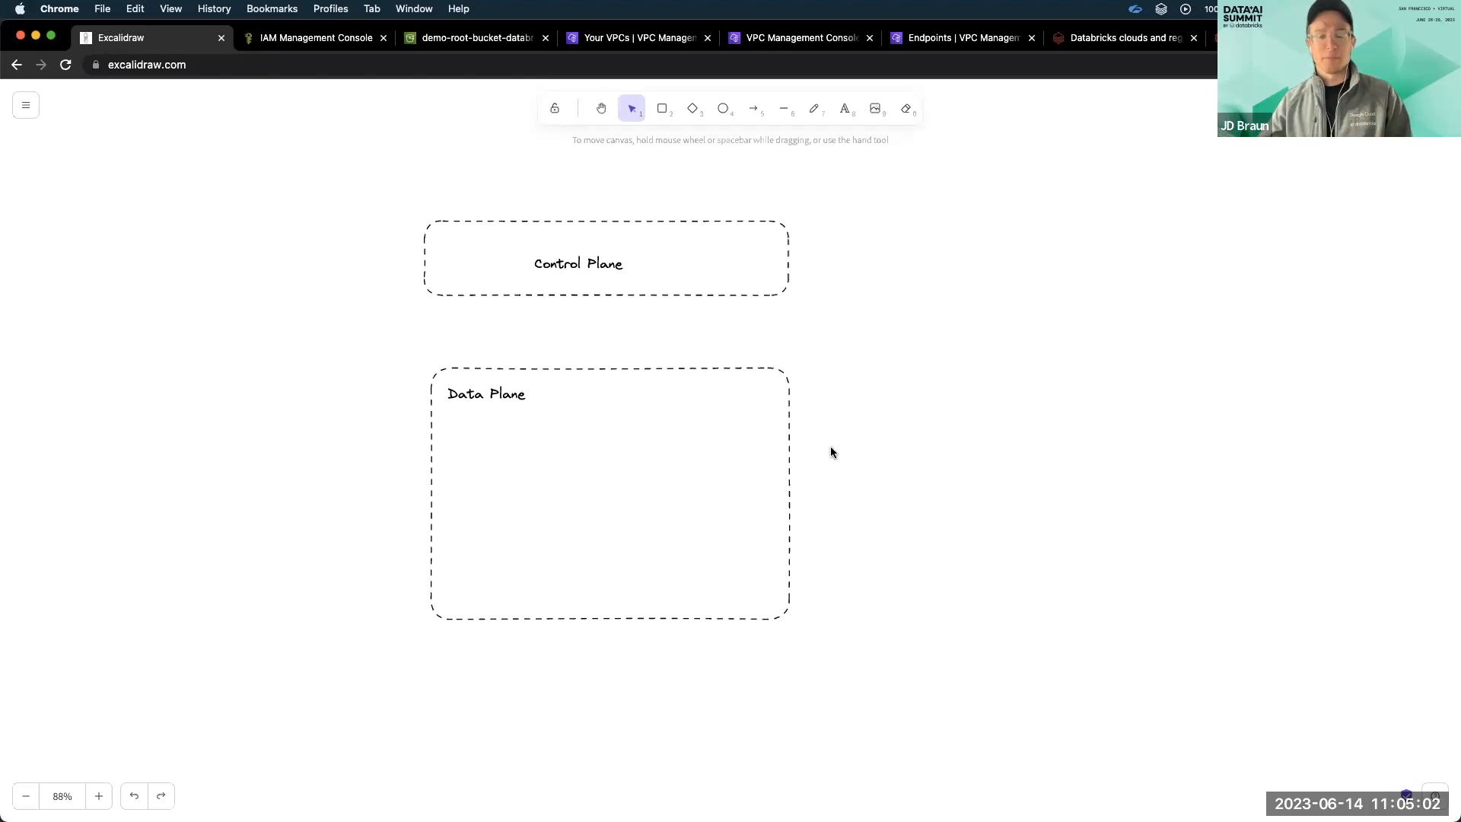
# Draw two small dashed rectangles side by side in the lower half of the Data Plane box.
pyautogui.click(662, 109)
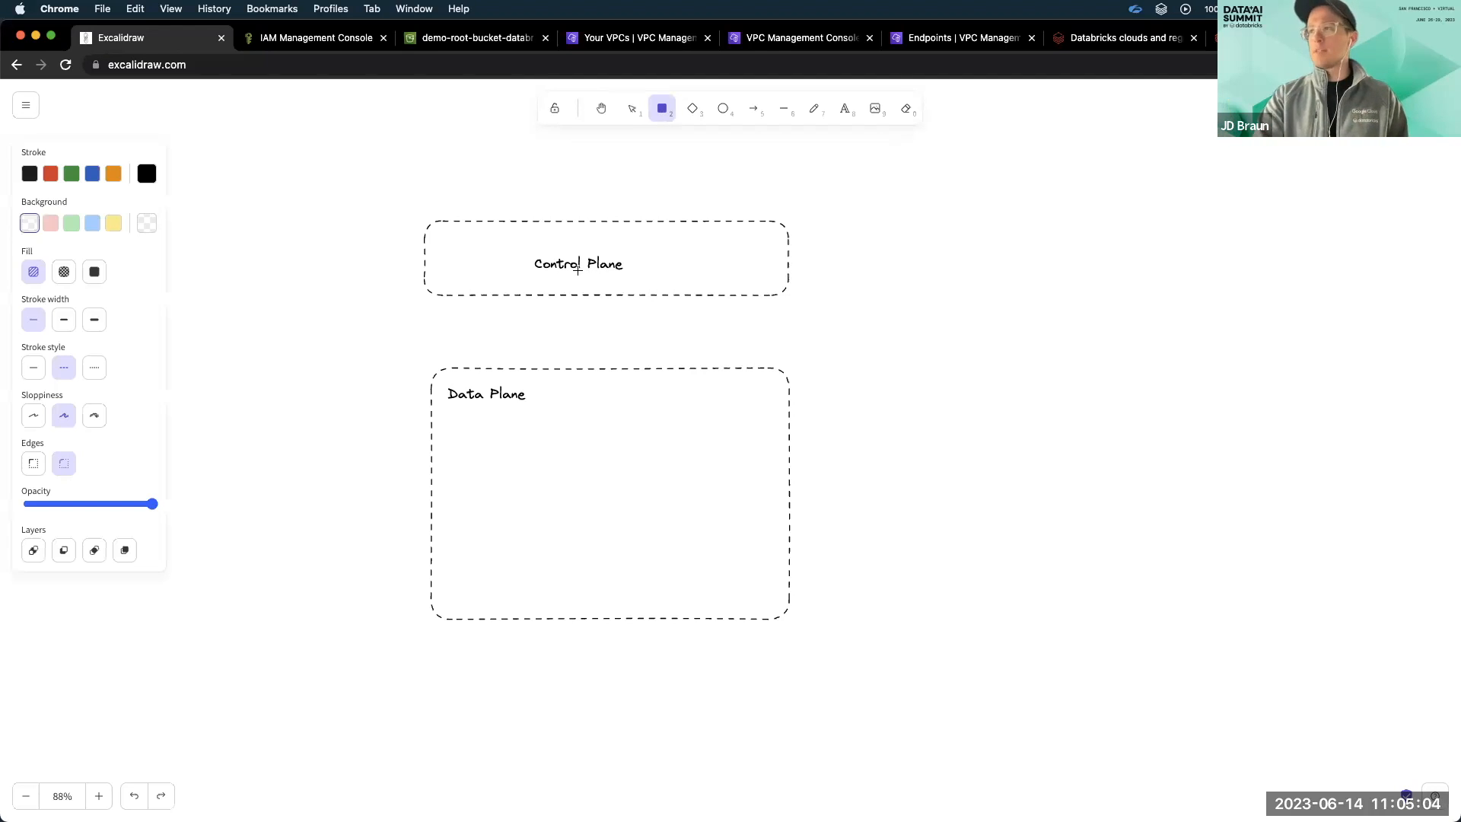
pyautogui.moveTo(482, 491)
pyautogui.mouseDown()
pyautogui.moveTo(483, 551)
pyautogui.moveTo(565, 567)
pyautogui.mouseUp()
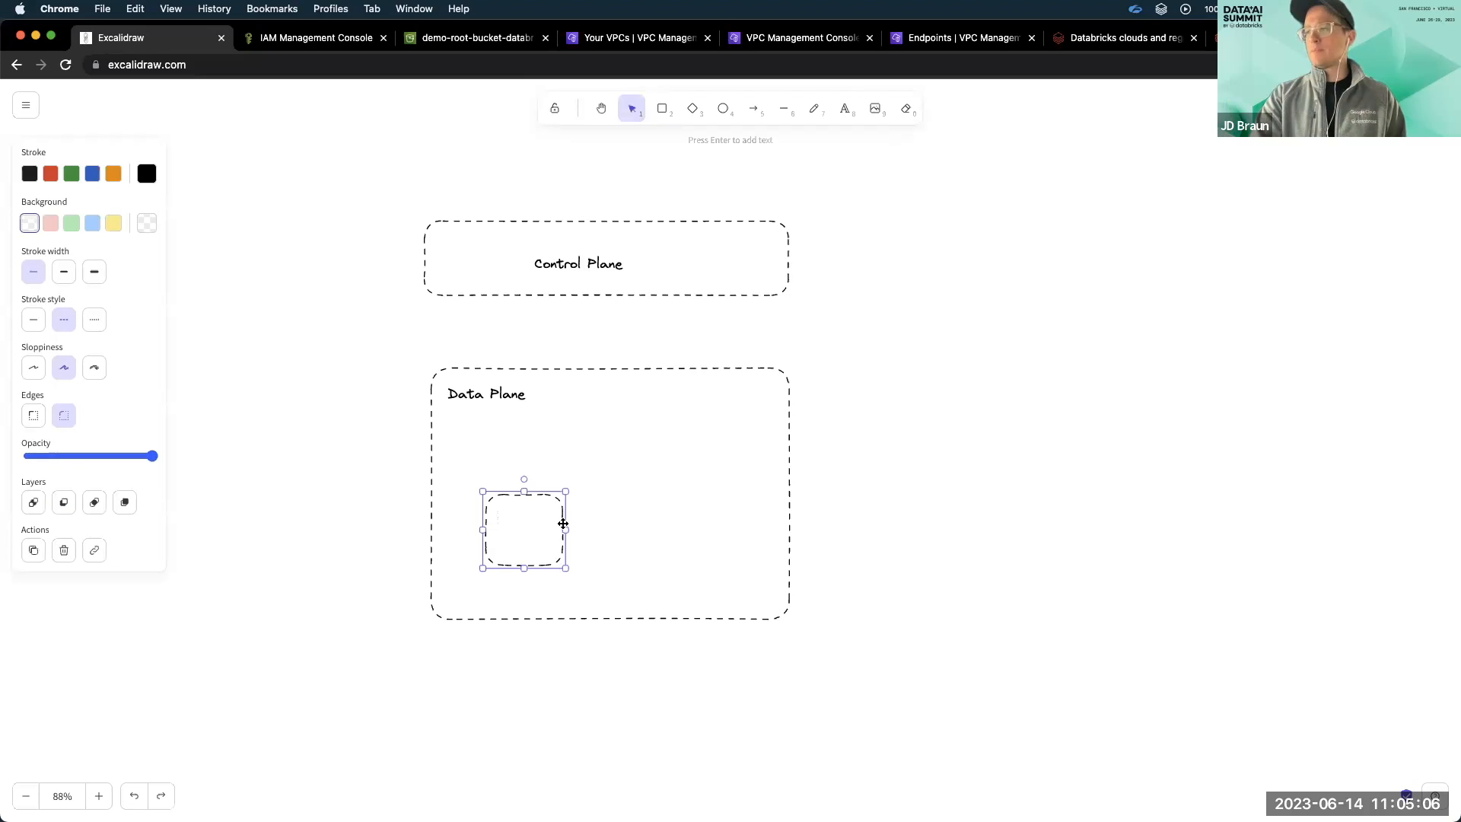
pyautogui.click(652, 107)
pyautogui.moveTo(633, 499); pyautogui.dragTo(727, 564)
pyautogui.click(874, 453)
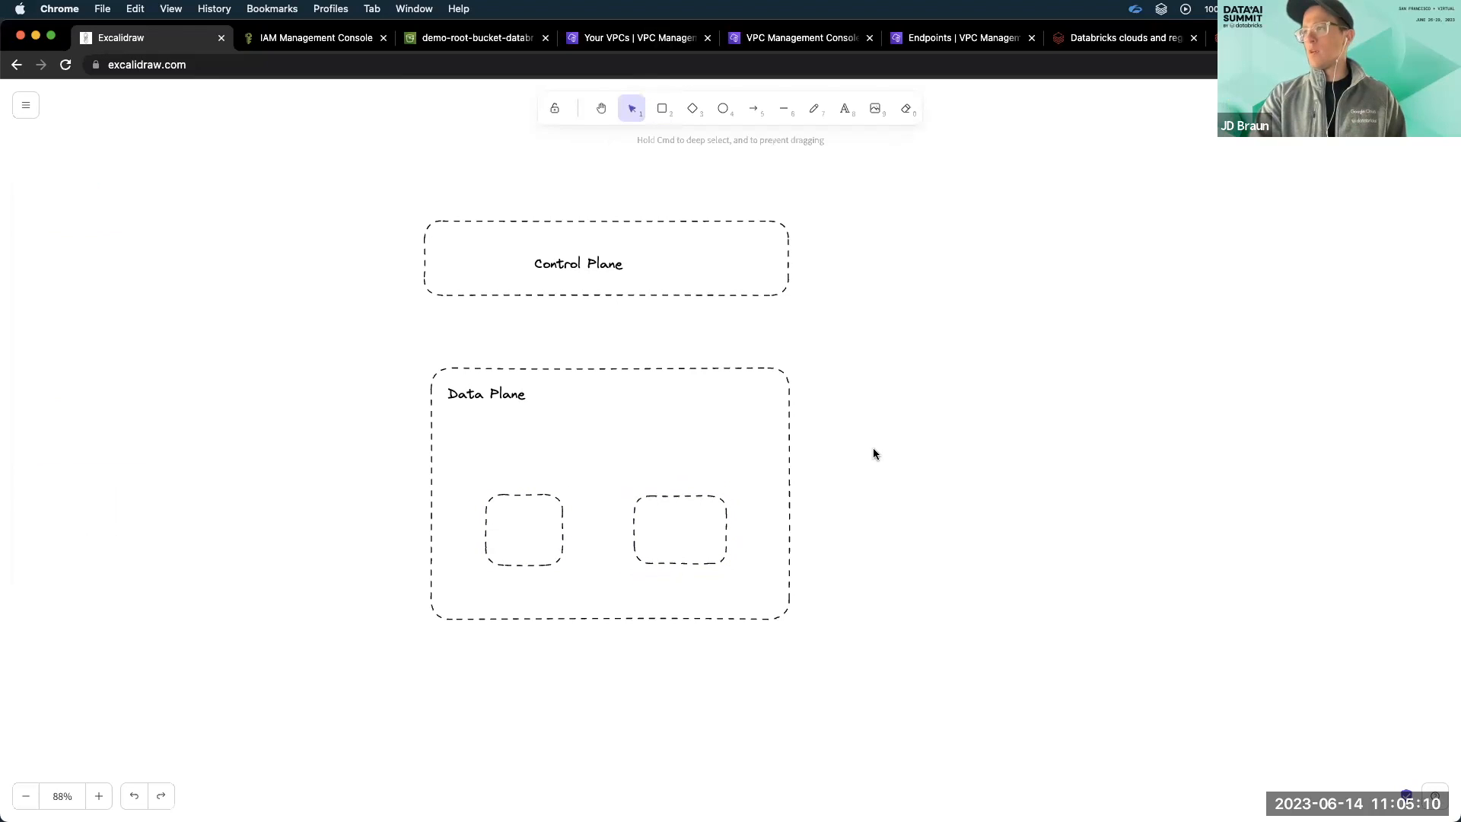
# Add a small circle inside each inner Data Plane rectangle and stretch both rectangles into taller boxes.
pyautogui.click(724, 110)
pyautogui.moveTo(885, 365); pyautogui.dragTo(528, 527)
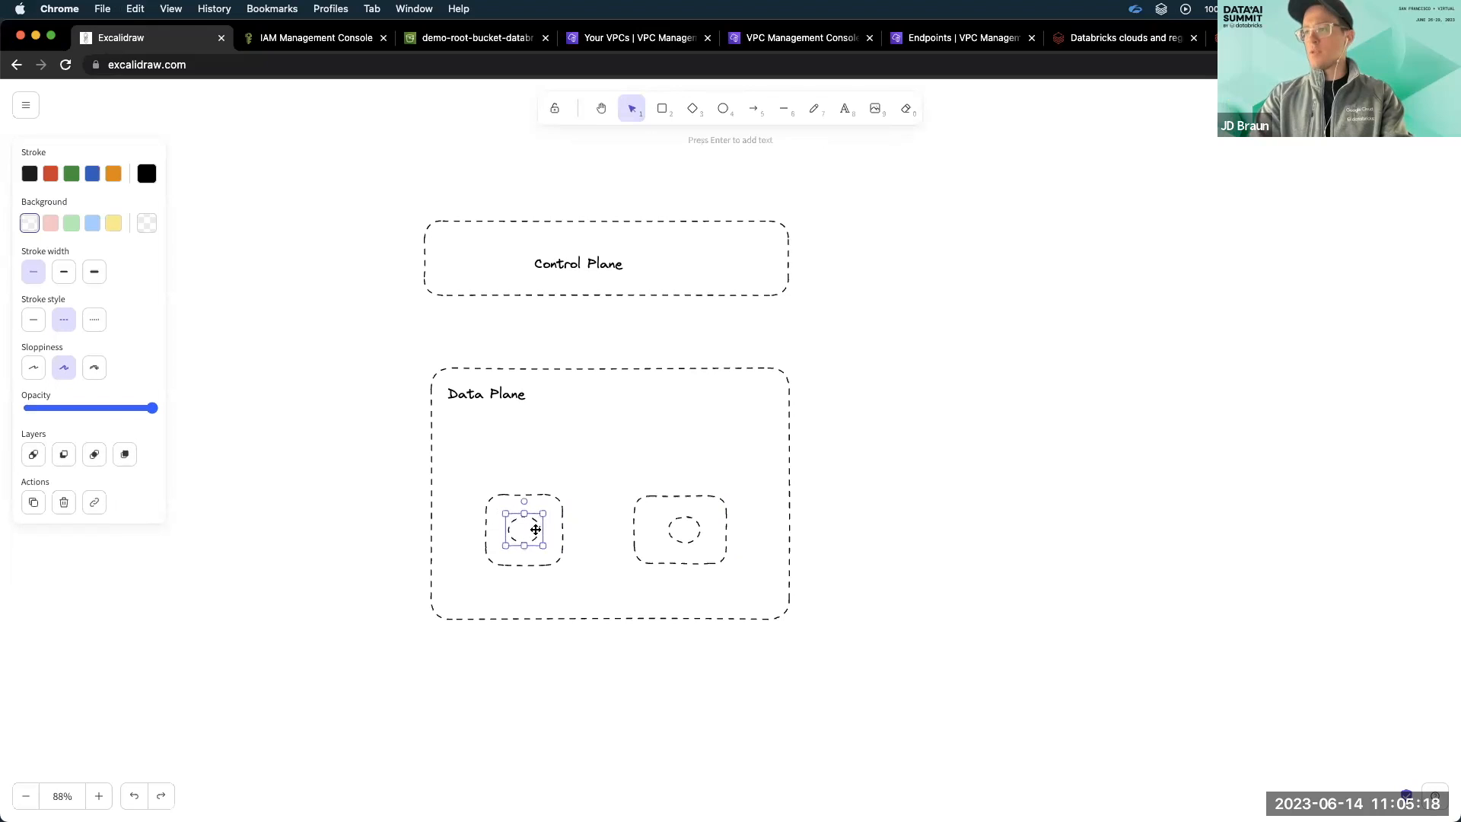
pyautogui.click(557, 537)
pyautogui.moveTo(564, 568); pyautogui.dragTo(561, 606)
pyautogui.click(704, 495)
pyautogui.moveTo(730, 492); pyautogui.dragTo(724, 467)
pyautogui.moveTo(724, 565); pyautogui.dragTo(724, 604)
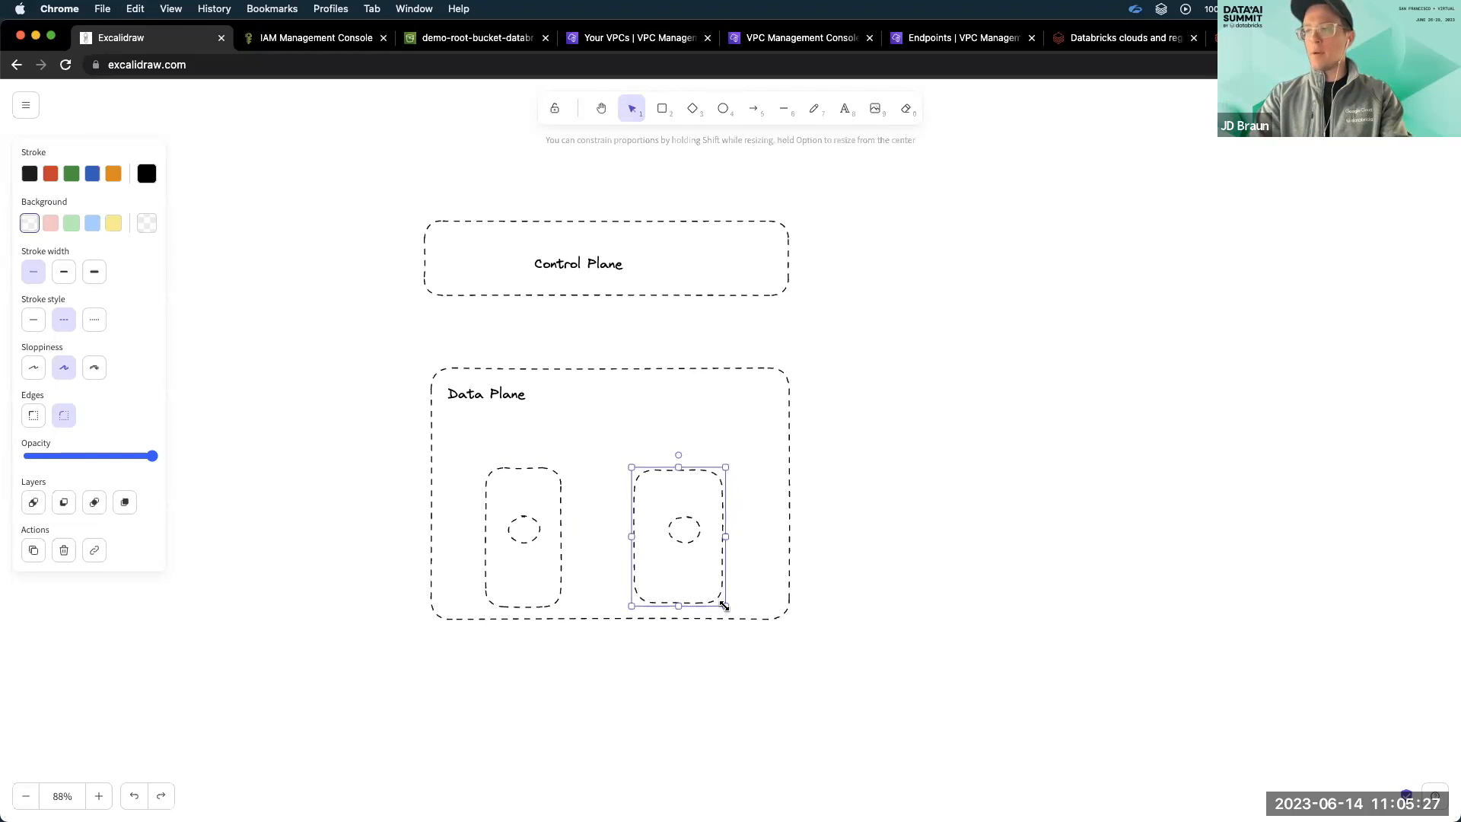
# Duplicate the circles so each inner Data Plane box holds two circles stacked vertically.
pyautogui.click(693, 537)
pyautogui.moveTo(690, 532); pyautogui.dragTo(679, 560)
pyautogui.press('super+v')
pyautogui.moveTo(526, 525); pyautogui.dragTo(522, 570)
pyautogui.click(529, 534)
pyautogui.moveTo(526, 512); pyautogui.dragTo(526, 519)
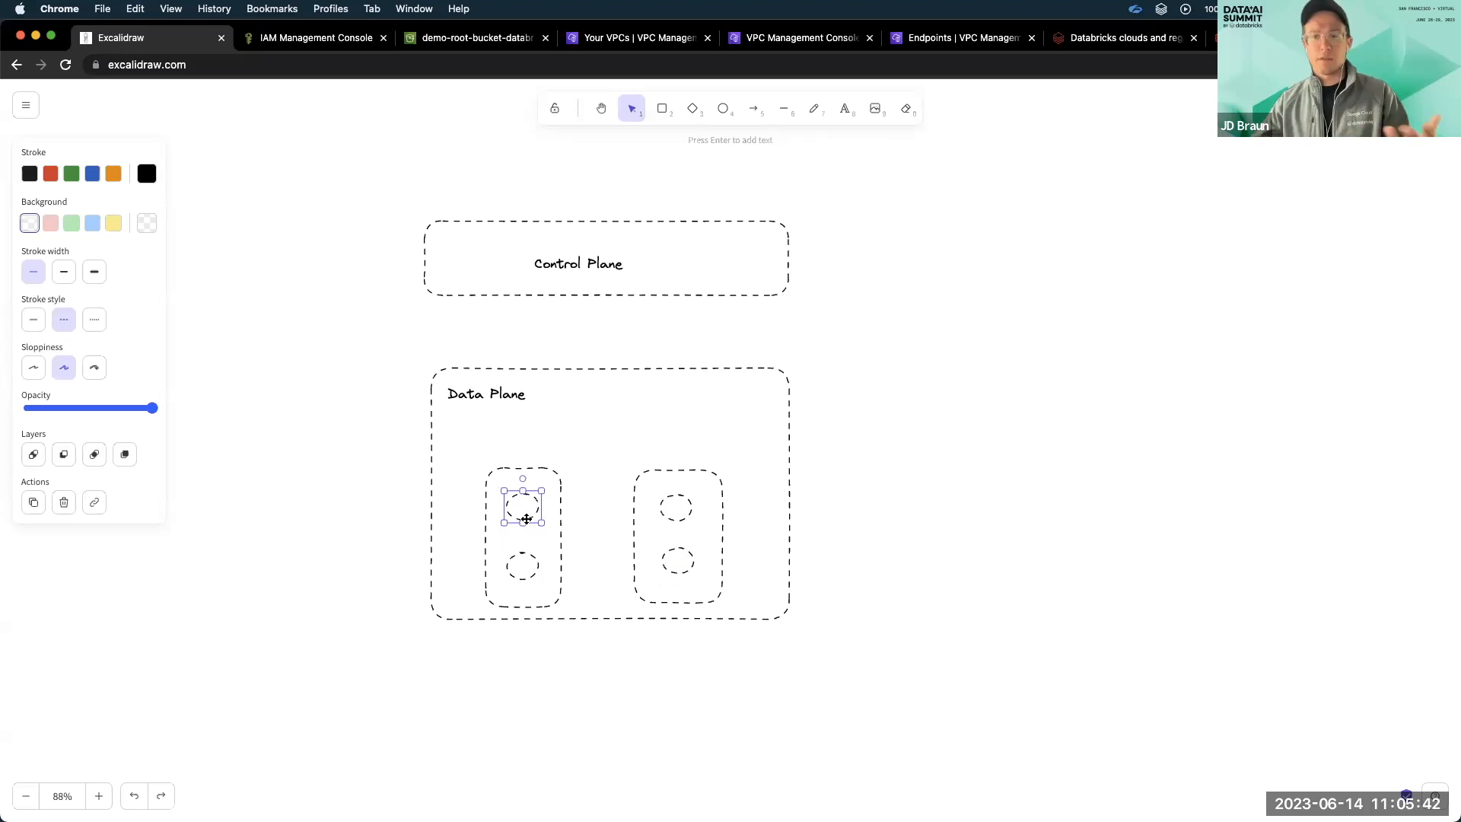
# Draw a small diamond to the left of the Control Plane box with an arrow pointing from it to the box.
pyautogui.click(689, 111)
pyautogui.moveTo(288, 286); pyautogui.dragTo(284, 308)
pyautogui.moveTo(290, 282)
pyautogui.mouseDown()
pyautogui.moveTo(261, 265)
pyautogui.moveTo(407, 255)
pyautogui.mouseUp()
pyautogui.click(766, 118)
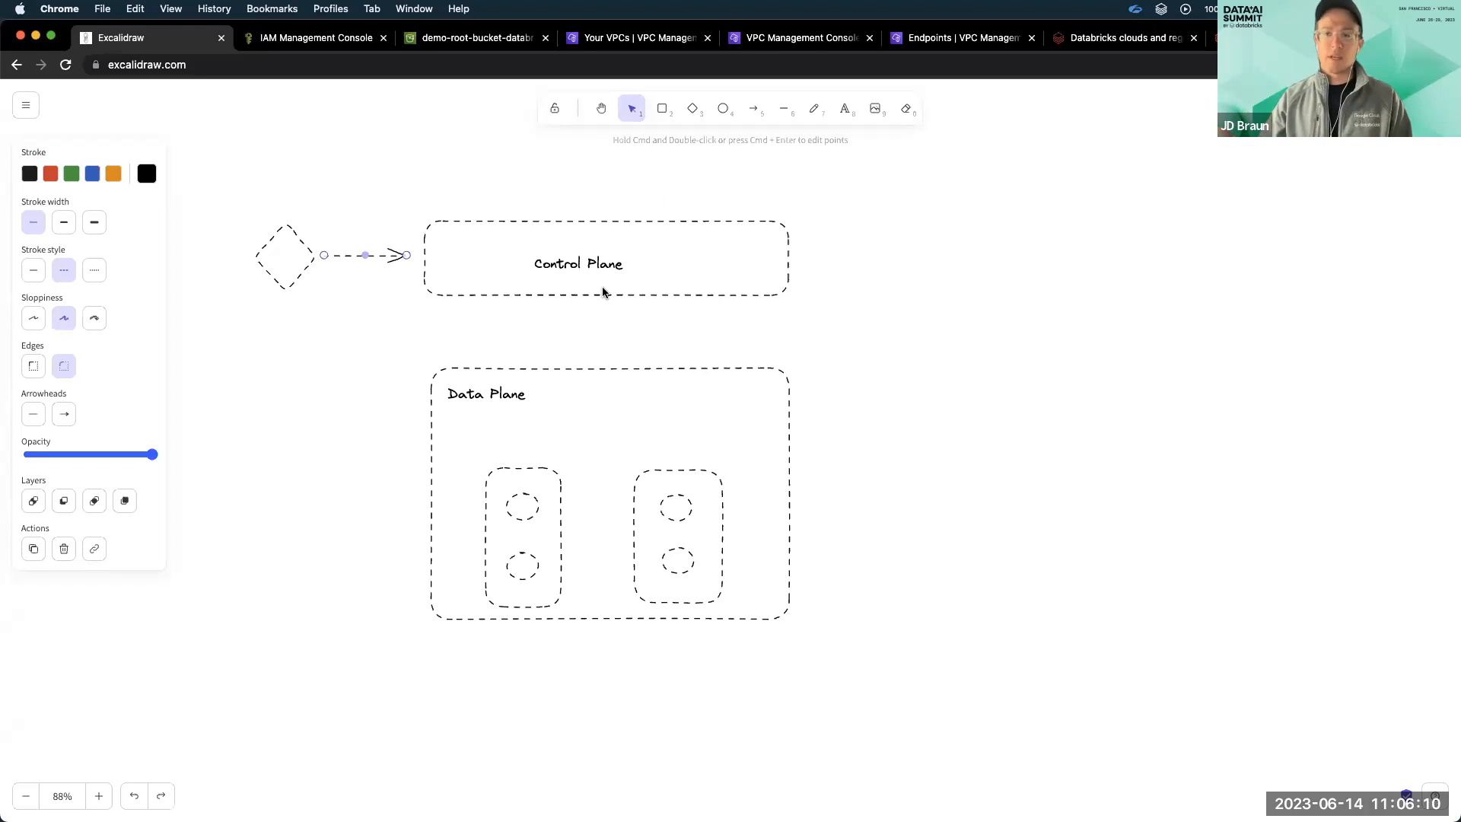
# Draw an arrow from the Control Plane down-left outside the Data Plane, and duplicate it to continue into the left inner box.
pyautogui.click(753, 108)
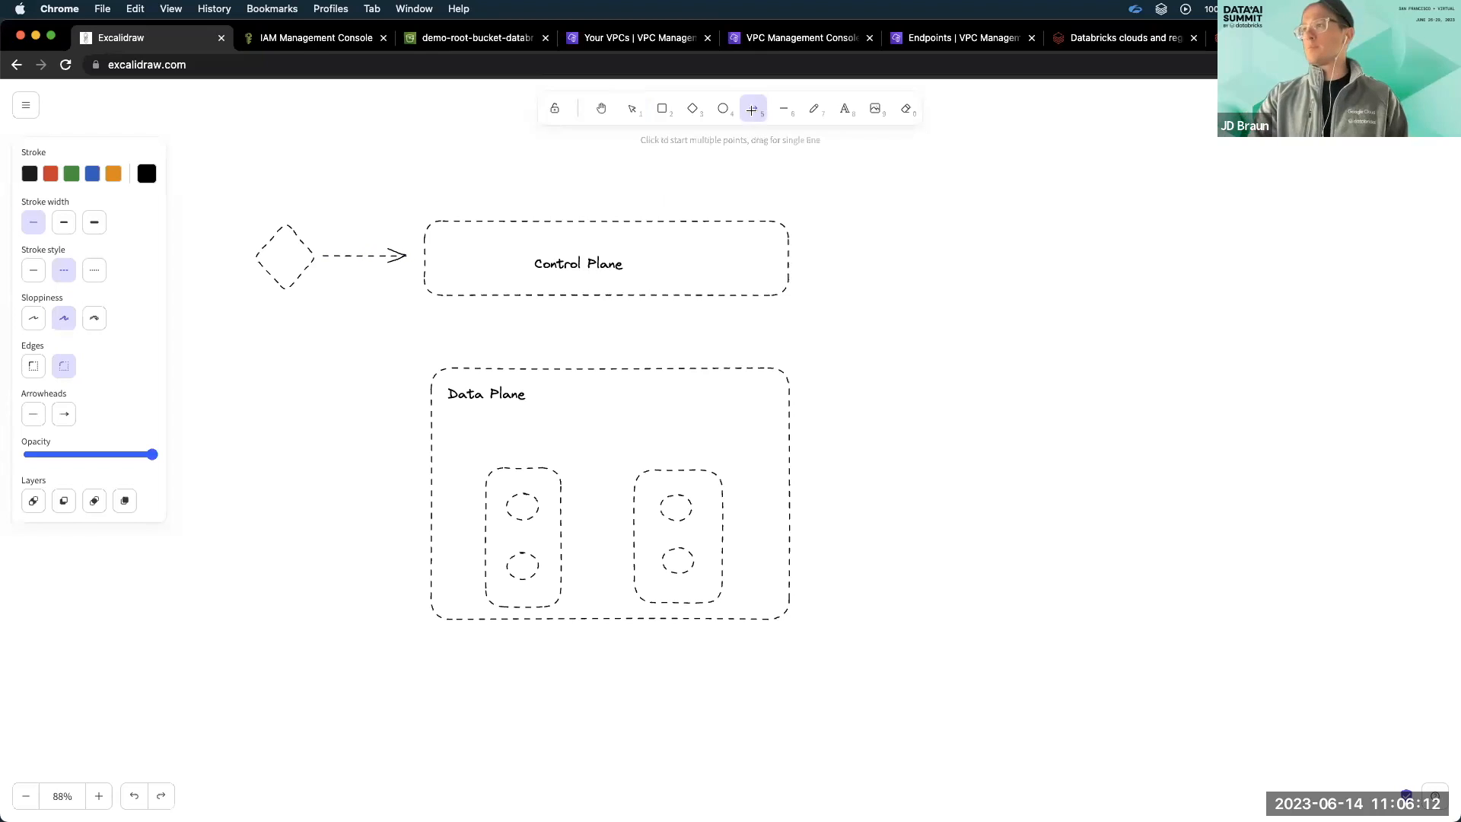
pyautogui.moveTo(413, 280); pyautogui.dragTo(318, 434)
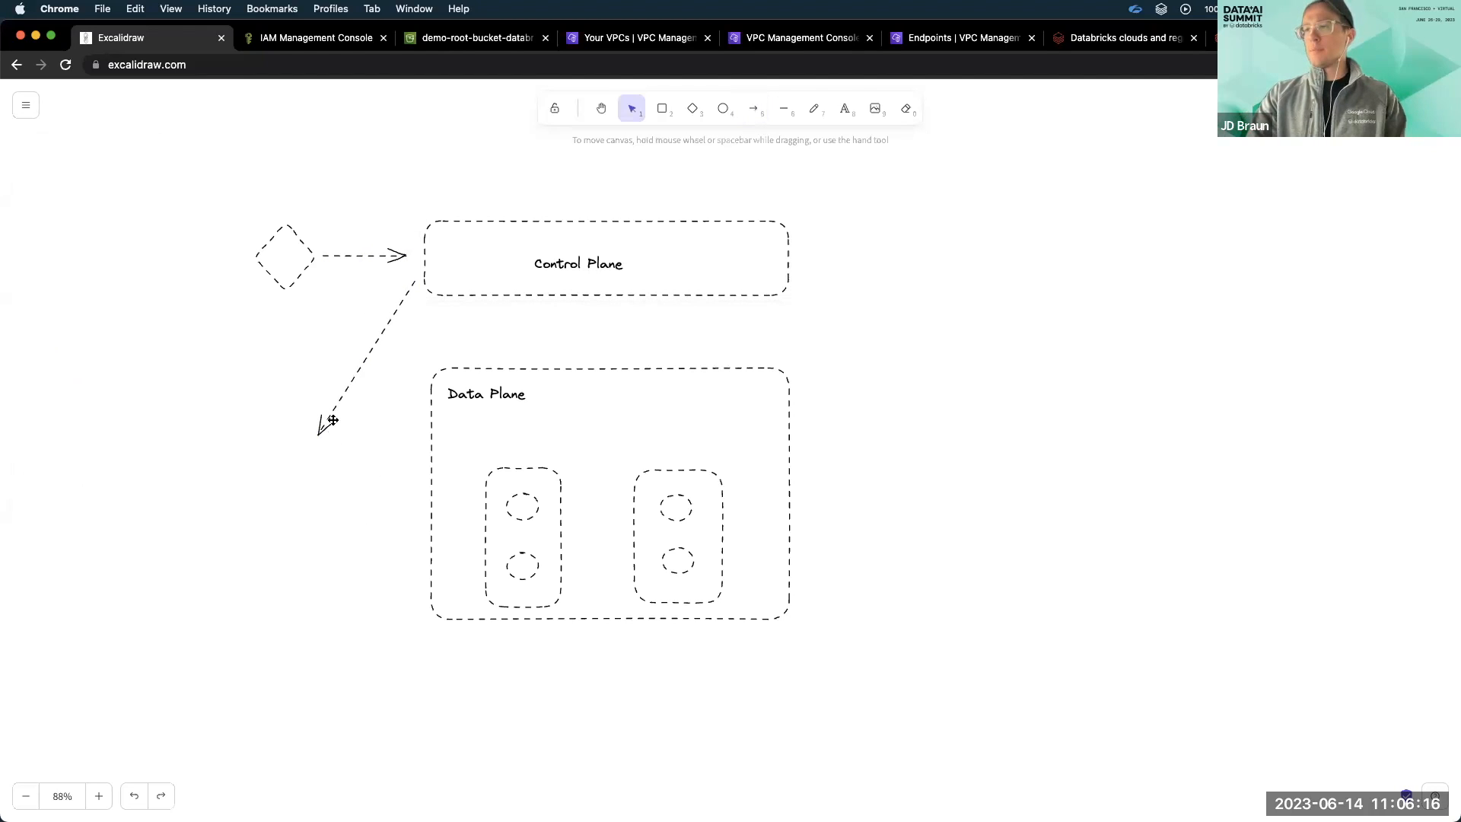
pyautogui.press('super+c')
pyautogui.press('super+v')
pyautogui.moveTo(364, 373); pyautogui.dragTo(318, 439)
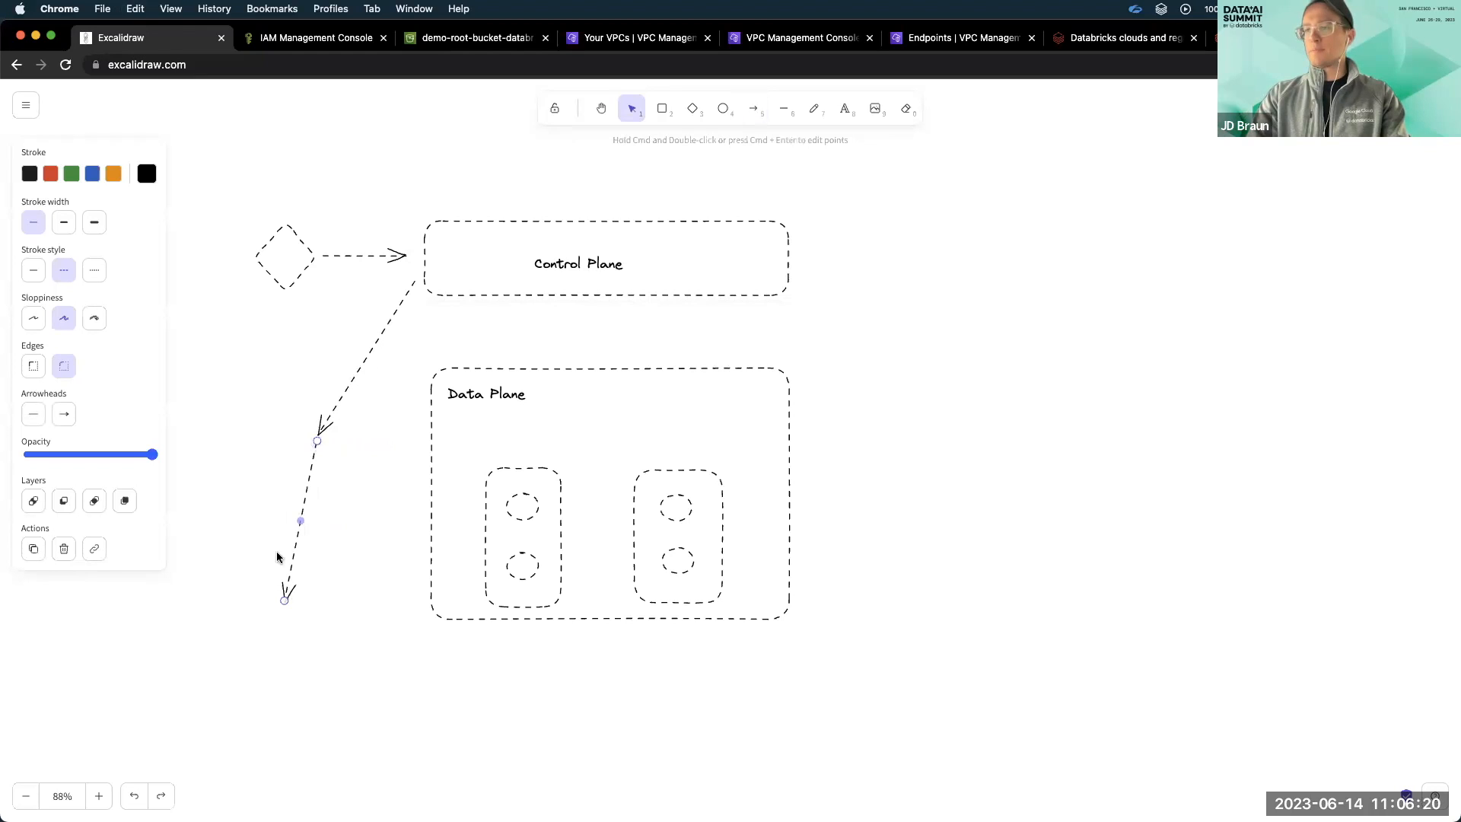
pyautogui.moveTo(284, 604); pyautogui.dragTo(476, 503)
# Label the arrow descending from the Control Plane "Cross Account Role".
pyautogui.doubleClick(353, 382)
pyautogui.write('Cross Account Role')
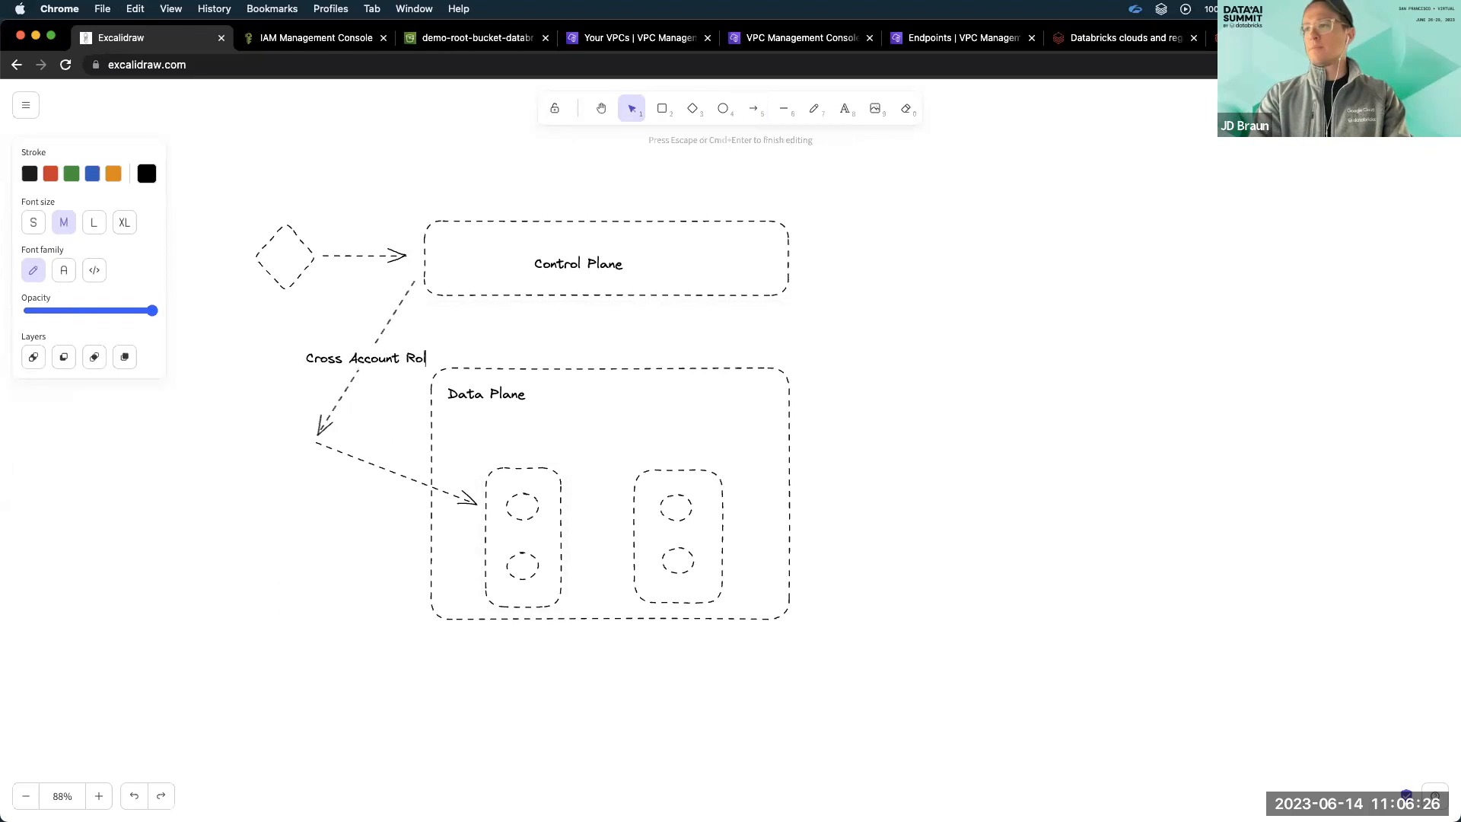
pyautogui.click(286, 465)
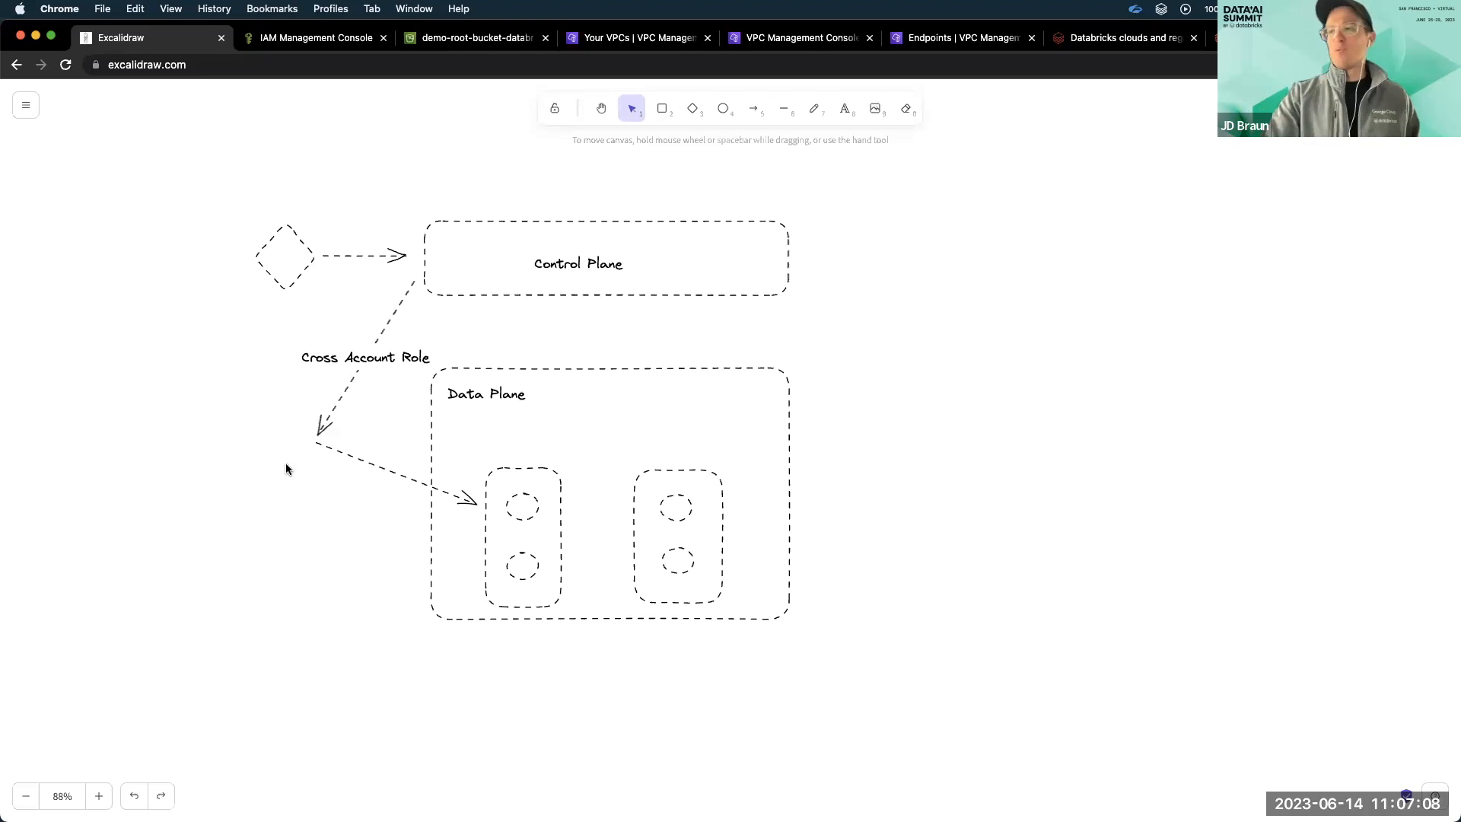
# Draw a vertical arrow from the left inner box up to the Control Plane.
pyautogui.click(753, 109)
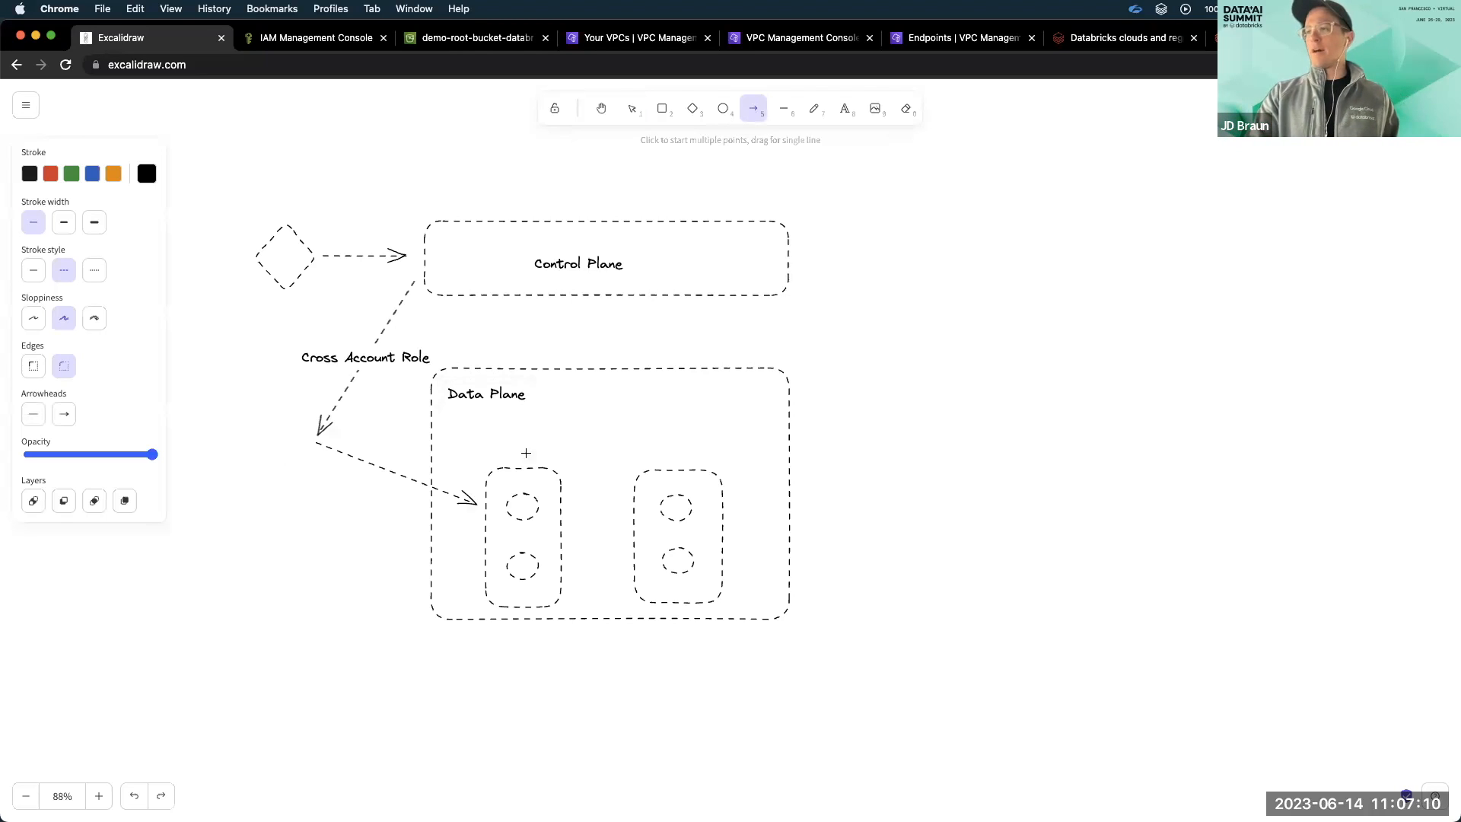
pyautogui.moveTo(548, 464); pyautogui.dragTo(548, 304)
pyautogui.click(787, 354)
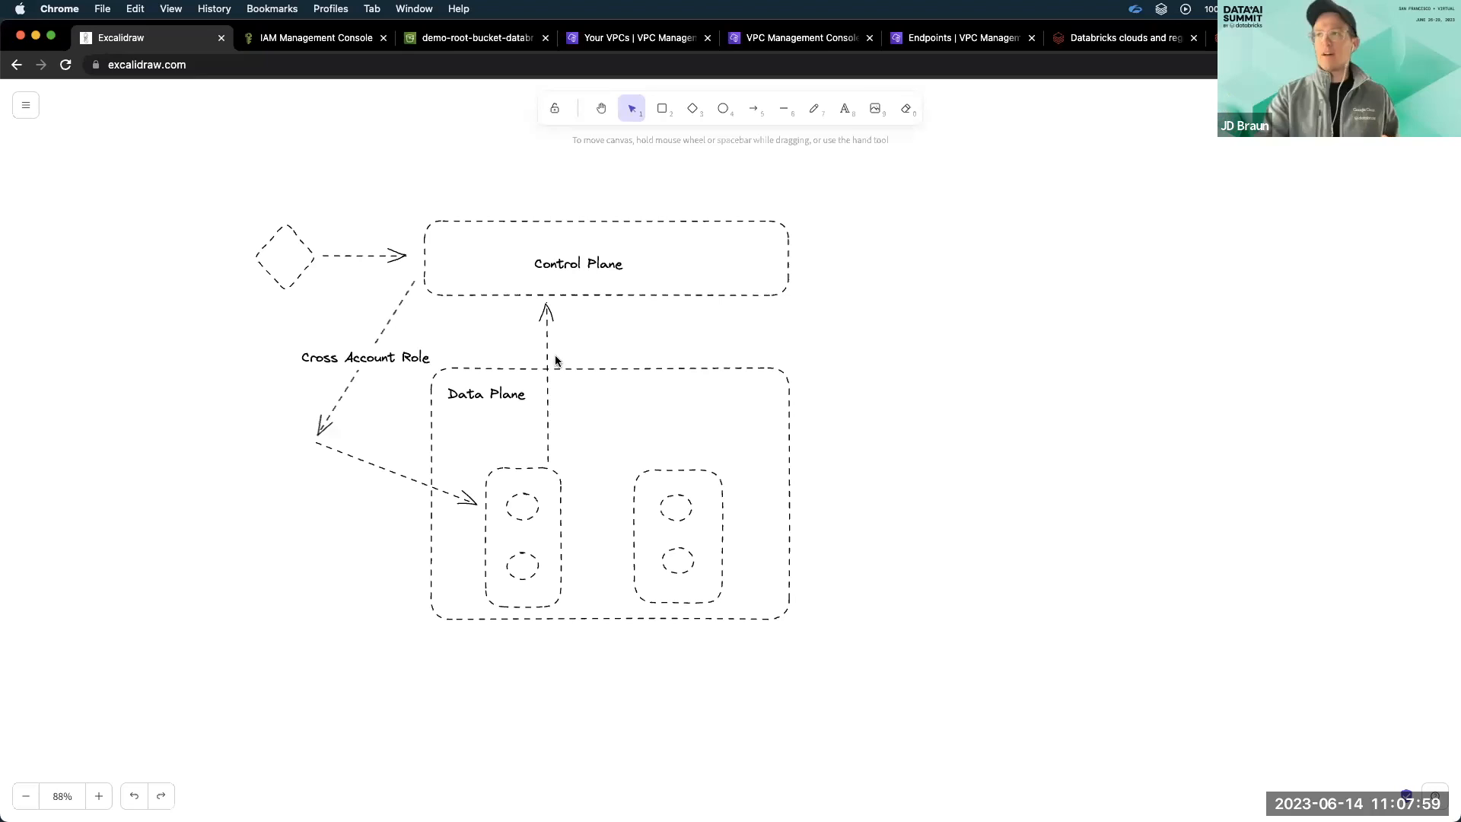
# Add the text "Public Internet" just to the right of the vertical arrow, between the two planes.
pyautogui.click(846, 110)
pyautogui.click(578, 334)
pyautogui.write('Public Internet')
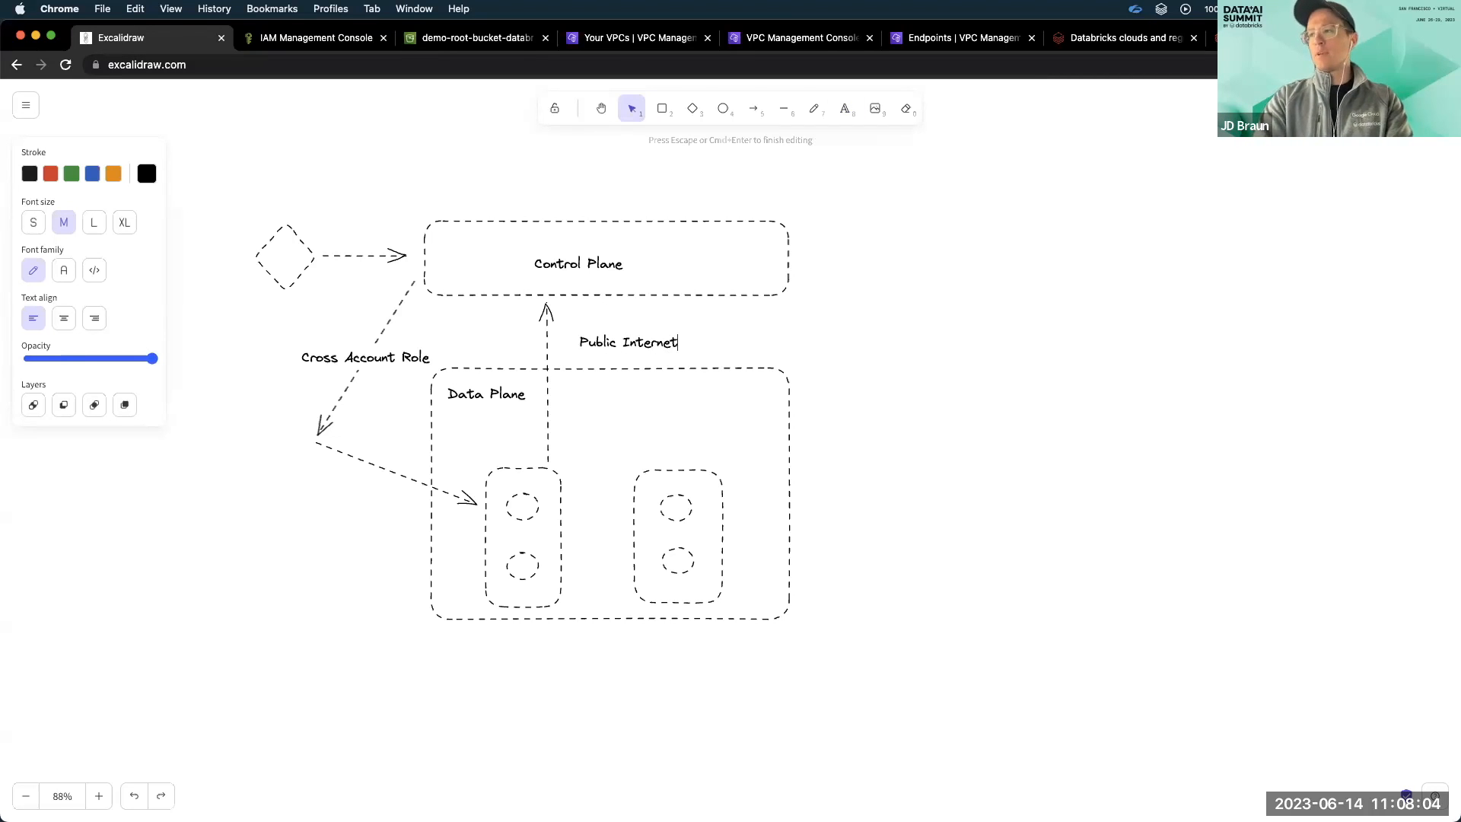
pyautogui.press('Escape')
pyautogui.moveTo(647, 337); pyautogui.dragTo(644, 330)
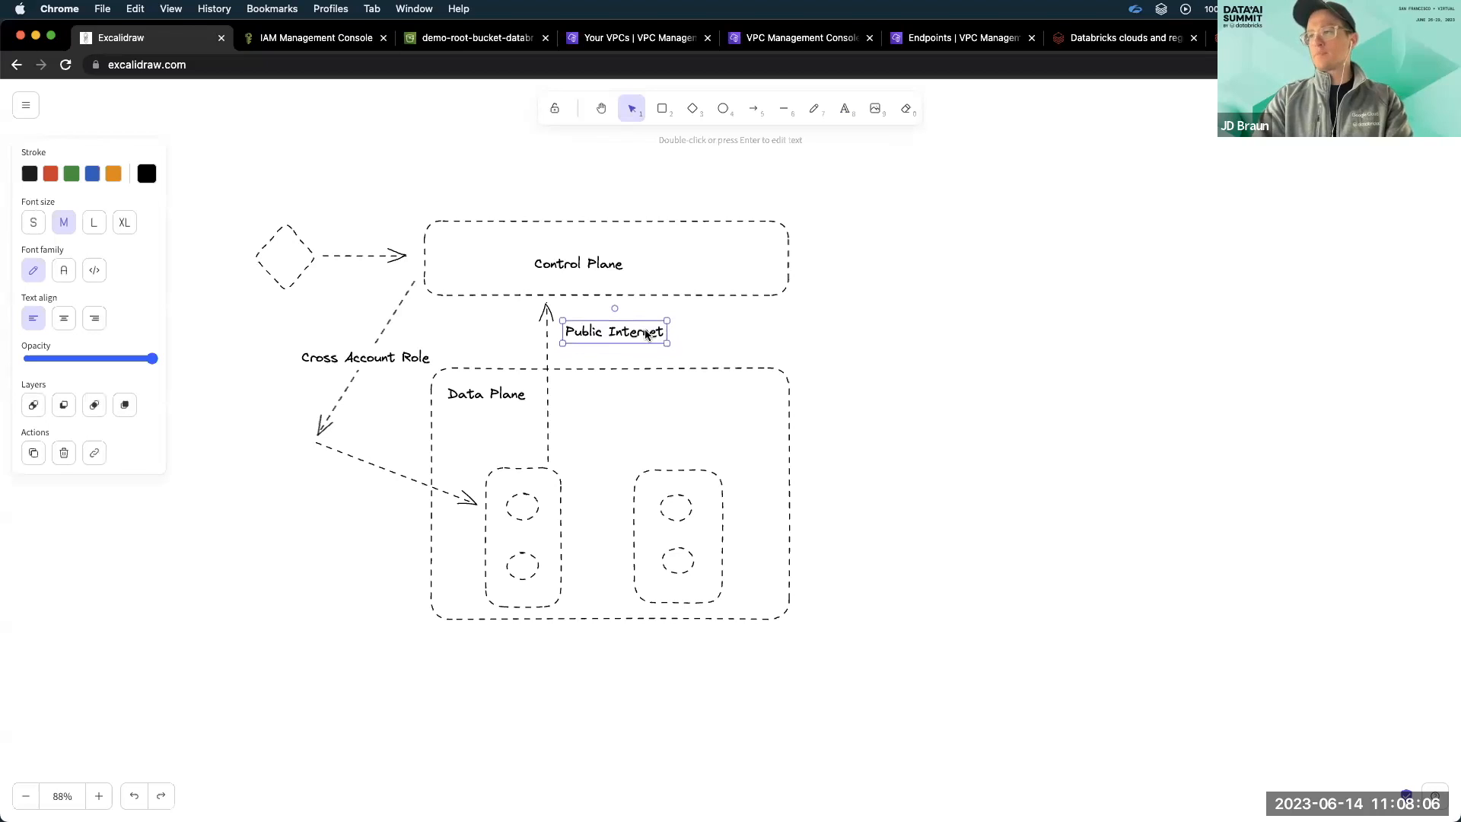
pyautogui.click(728, 314)
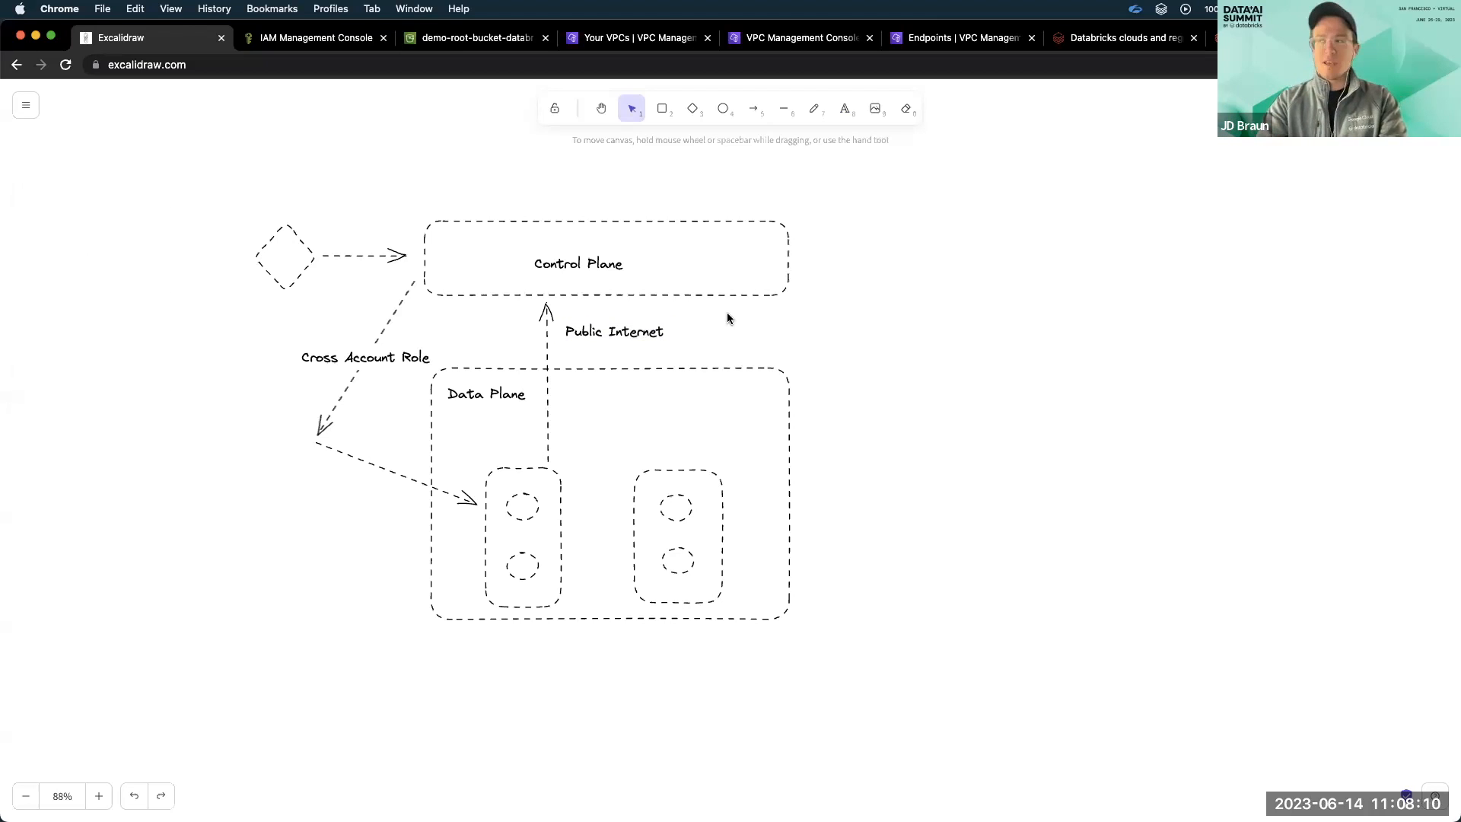
# Copy the Control Plane rectangle to below the Data Plane and label the copy "Control Plane".
pyautogui.click(754, 109)
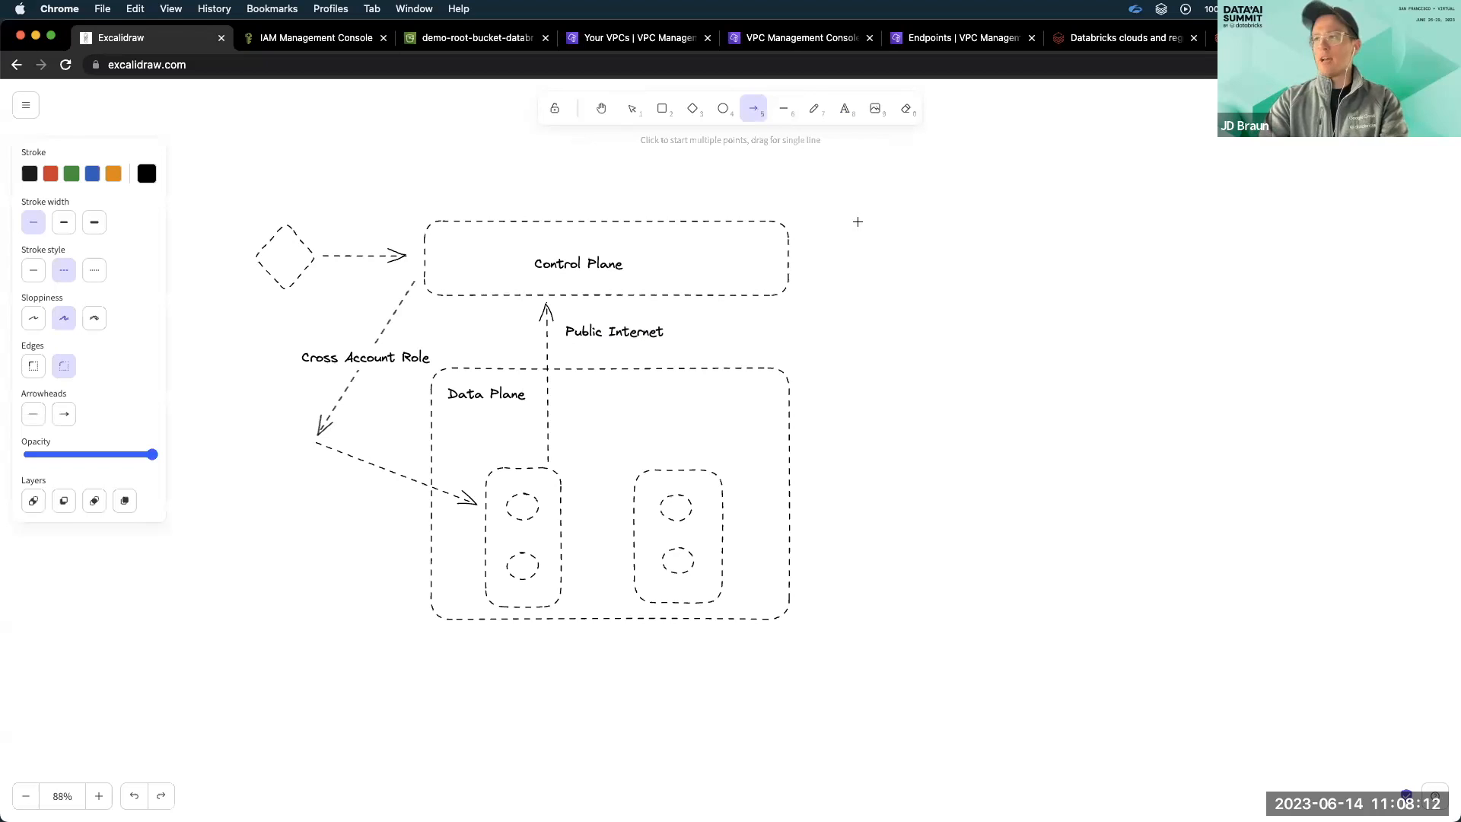
pyautogui.press('Escape')
pyautogui.scroll(-3, 786, 270)
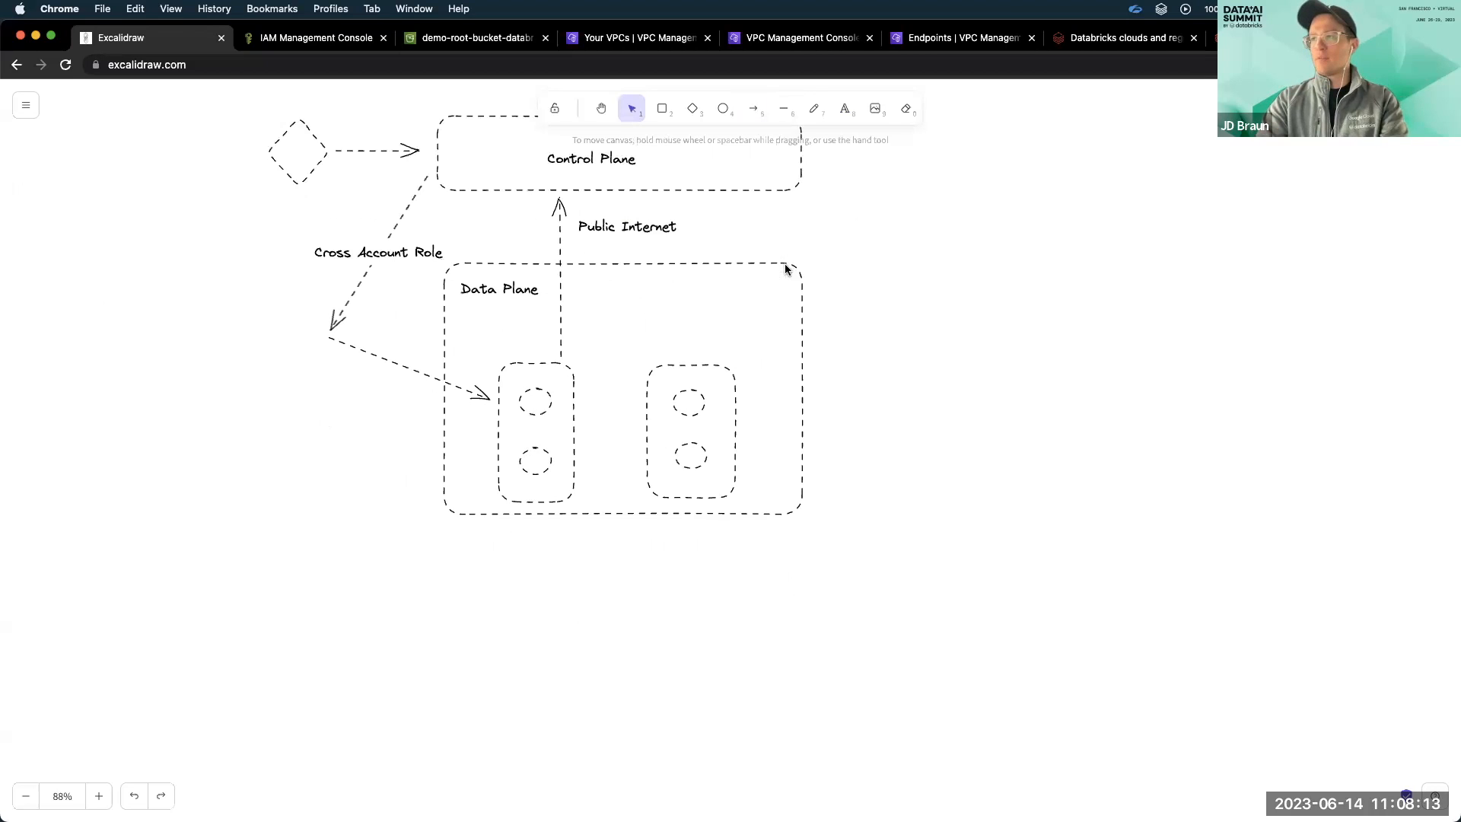
pyautogui.click(680, 177)
pyautogui.press('super+c')
pyautogui.press('super+v')
pyautogui.moveTo(717, 177); pyautogui.dragTo(619, 622)
pyautogui.doubleClick(603, 607)
pyautogui.write('C')
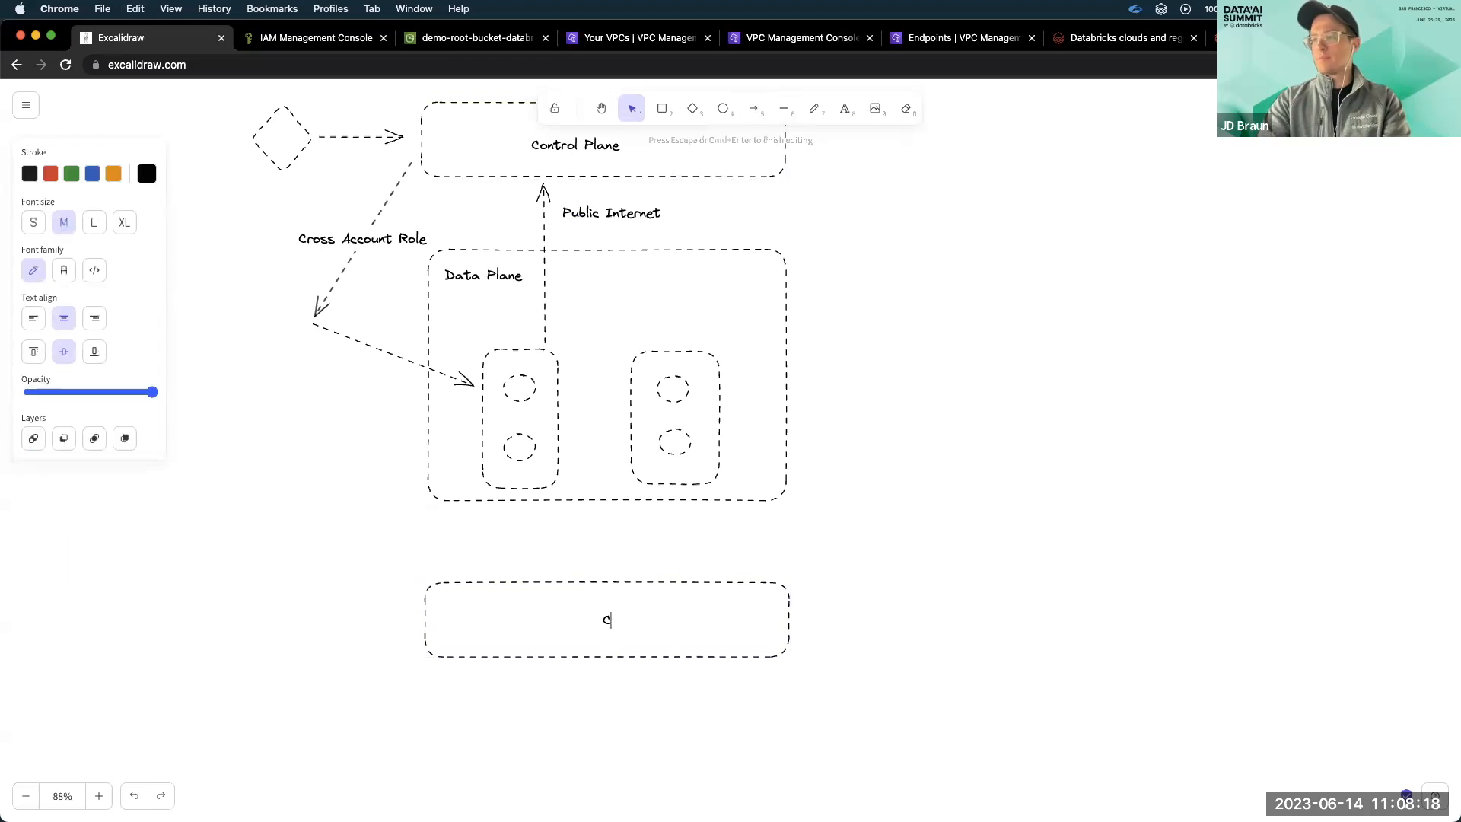
pyautogui.write('ontrol Plane')
pyautogui.click(875, 524)
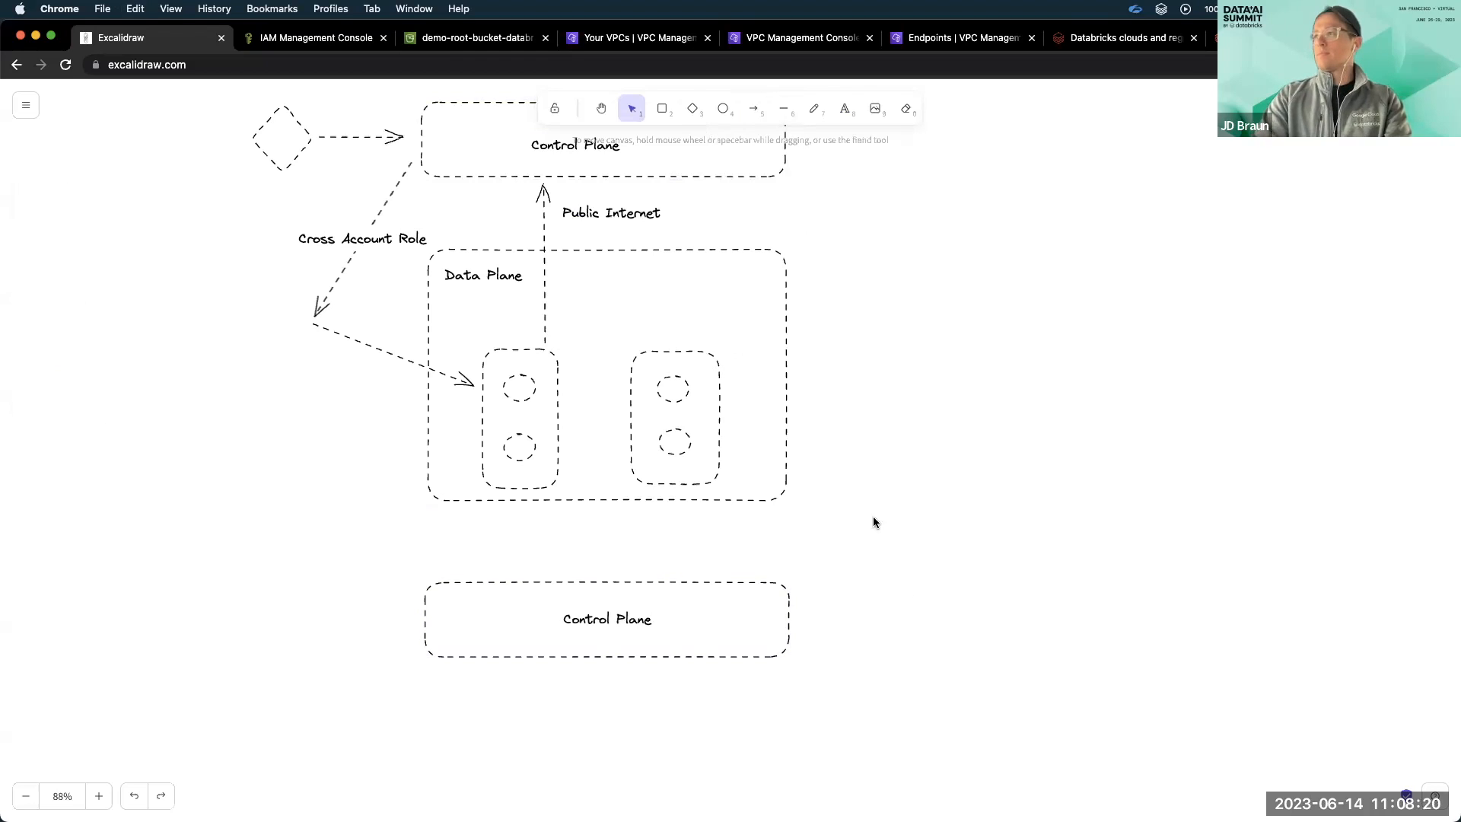
# Place two small matching rectangles side by side across the upper edge of the lower Control Plane box.
pyautogui.press('r')
pyautogui.moveTo(482, 563)
pyautogui.mouseDown()
pyautogui.moveTo(484, 592)
pyautogui.moveTo(675, 583)
pyautogui.mouseUp()
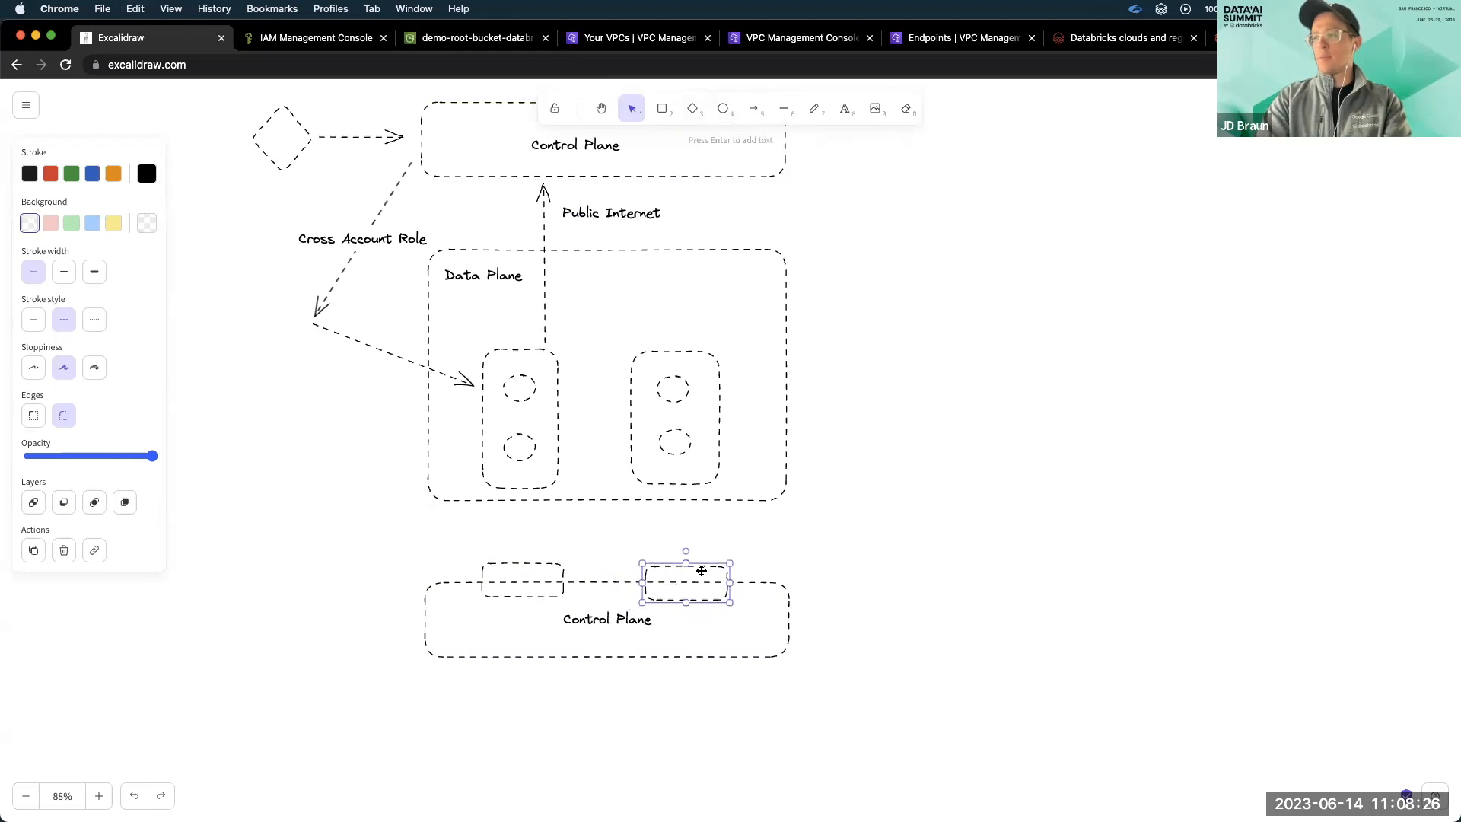
pyautogui.click(793, 542)
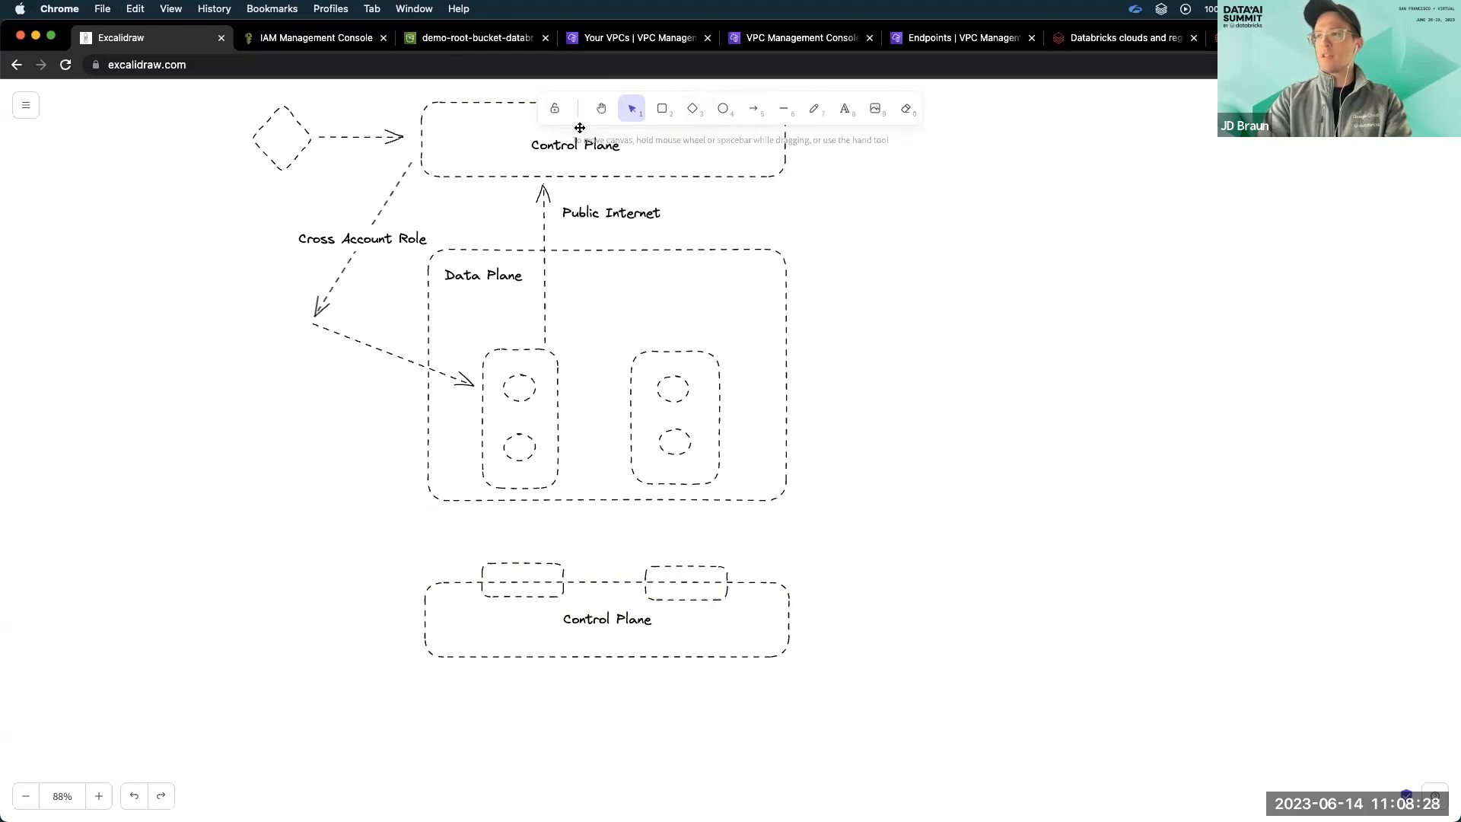
# Copy the vertical arrow and reshape it to point from the left inner box down to the left small rectangle.
pyautogui.scroll(-2, 562, 221)
pyautogui.scroll(2, 562, 223)
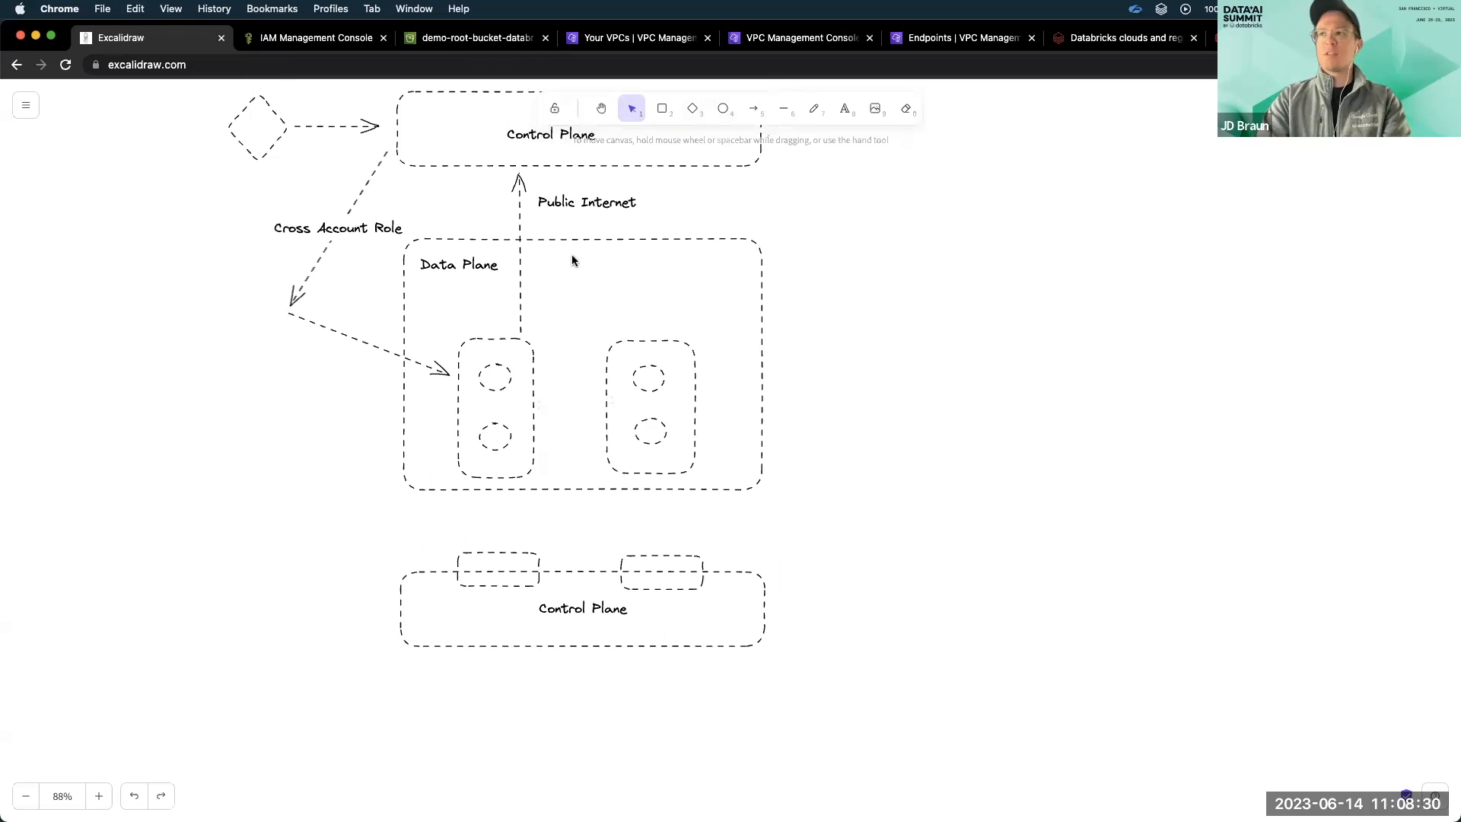
pyautogui.click(518, 223)
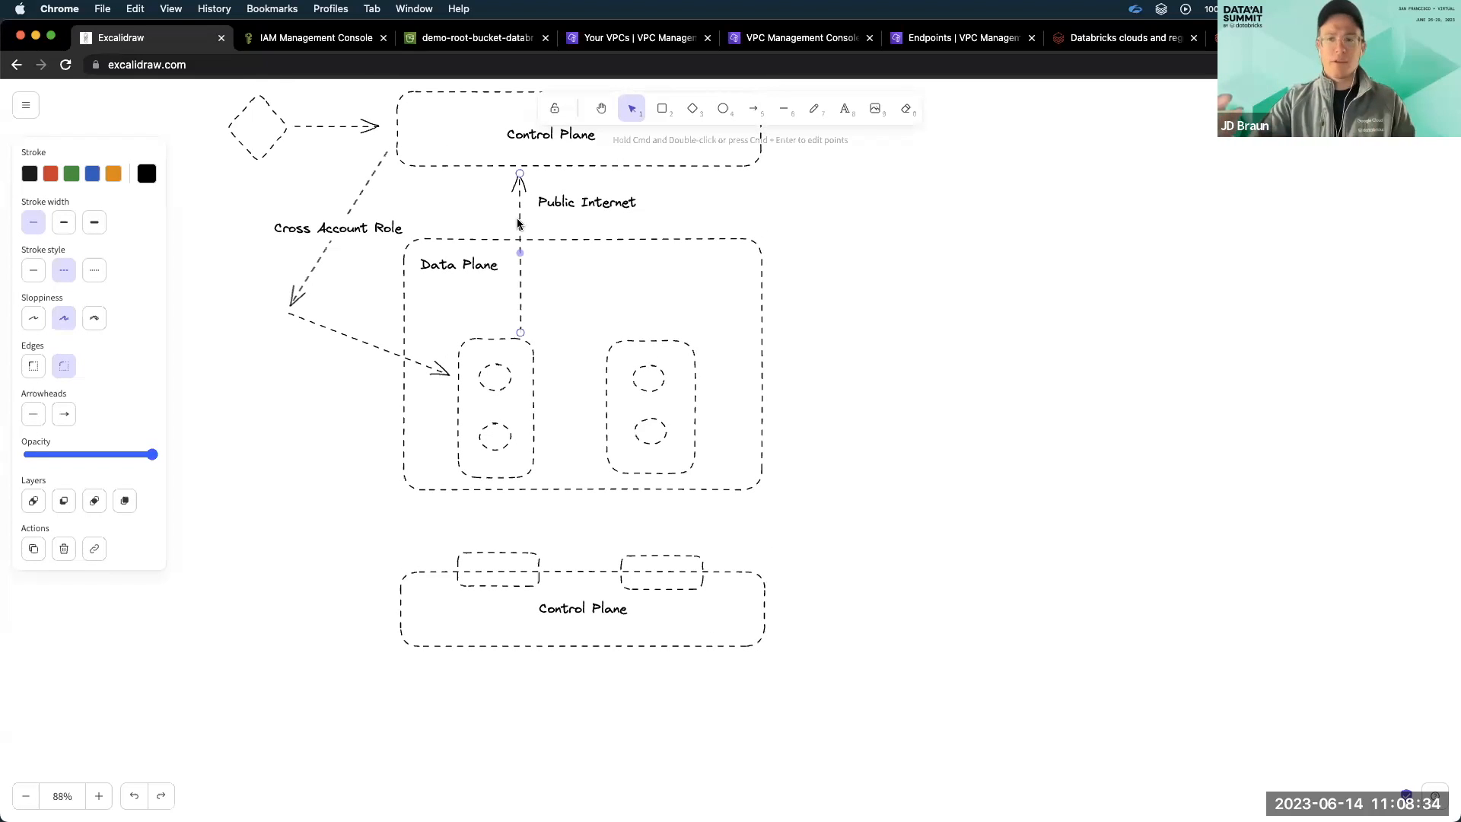
pyautogui.press('super+v')
pyautogui.moveTo(519, 152); pyautogui.dragTo(927, 313)
pyautogui.moveTo(927, 461); pyautogui.dragTo(494, 453)
pyautogui.moveTo(928, 303); pyautogui.dragTo(494, 550)
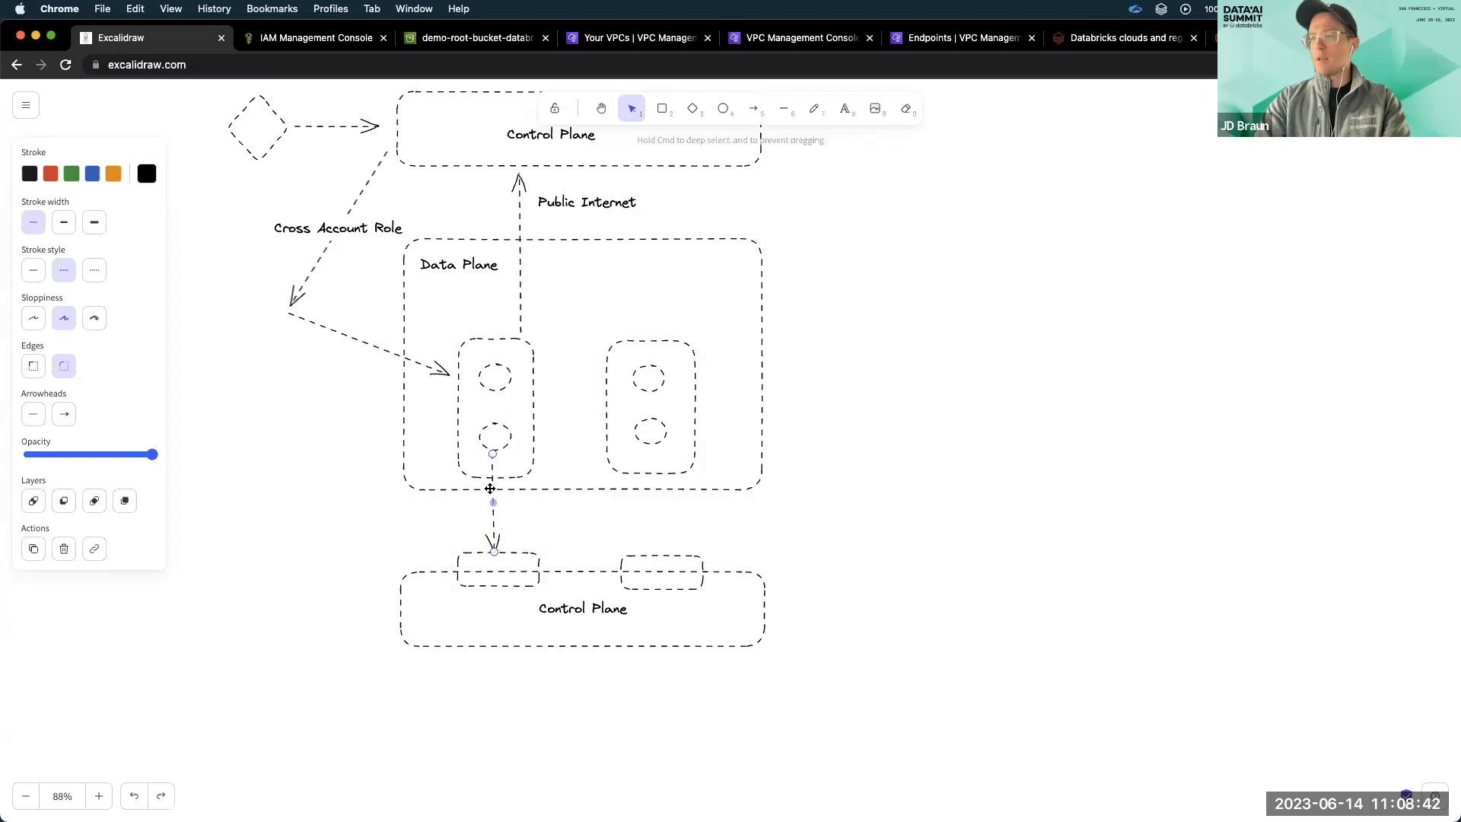
# Duplicate the downward arrow and fit it between the right inner box and the right small rectangle.
pyautogui.press('super+v')
pyautogui.moveTo(545, 498); pyautogui.dragTo(652, 530)
pyautogui.moveTo(652, 459); pyautogui.dragTo(652, 476)
# Label the right downward arrow "AWS PrivateLink".
pyautogui.doubleClick(653, 500)
pyautogui.write('AWS PrivateLink')
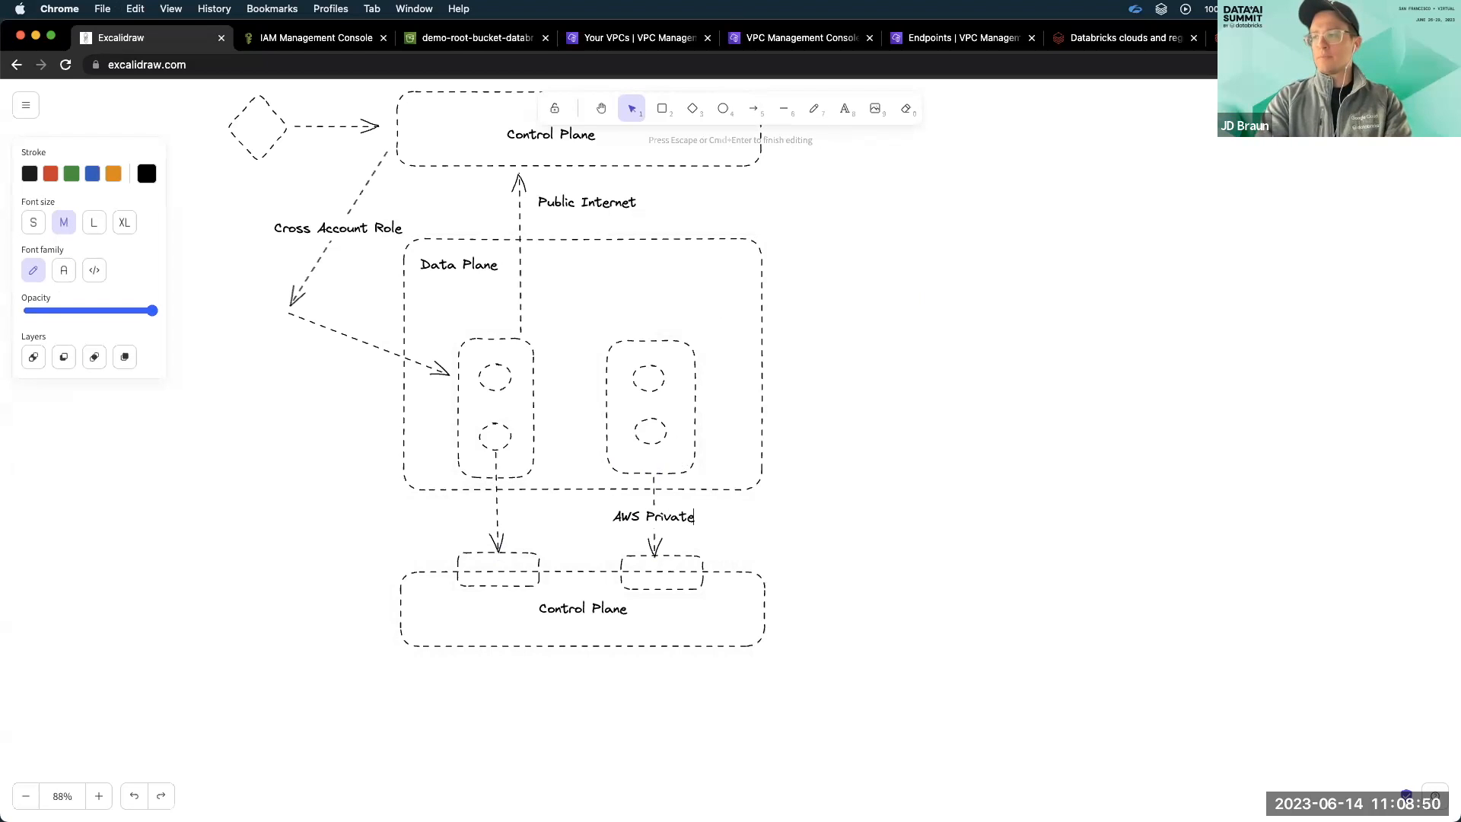
pyautogui.click(688, 515)
# Replace the left downward arrow with a copy of the right arrow labelled "AWS PrivateLink", ending at the left small rectangle.
pyautogui.click(689, 514)
pyautogui.press('super+c')
pyautogui.press('super+v')
pyautogui.moveTo(712, 518); pyautogui.dragTo(571, 514)
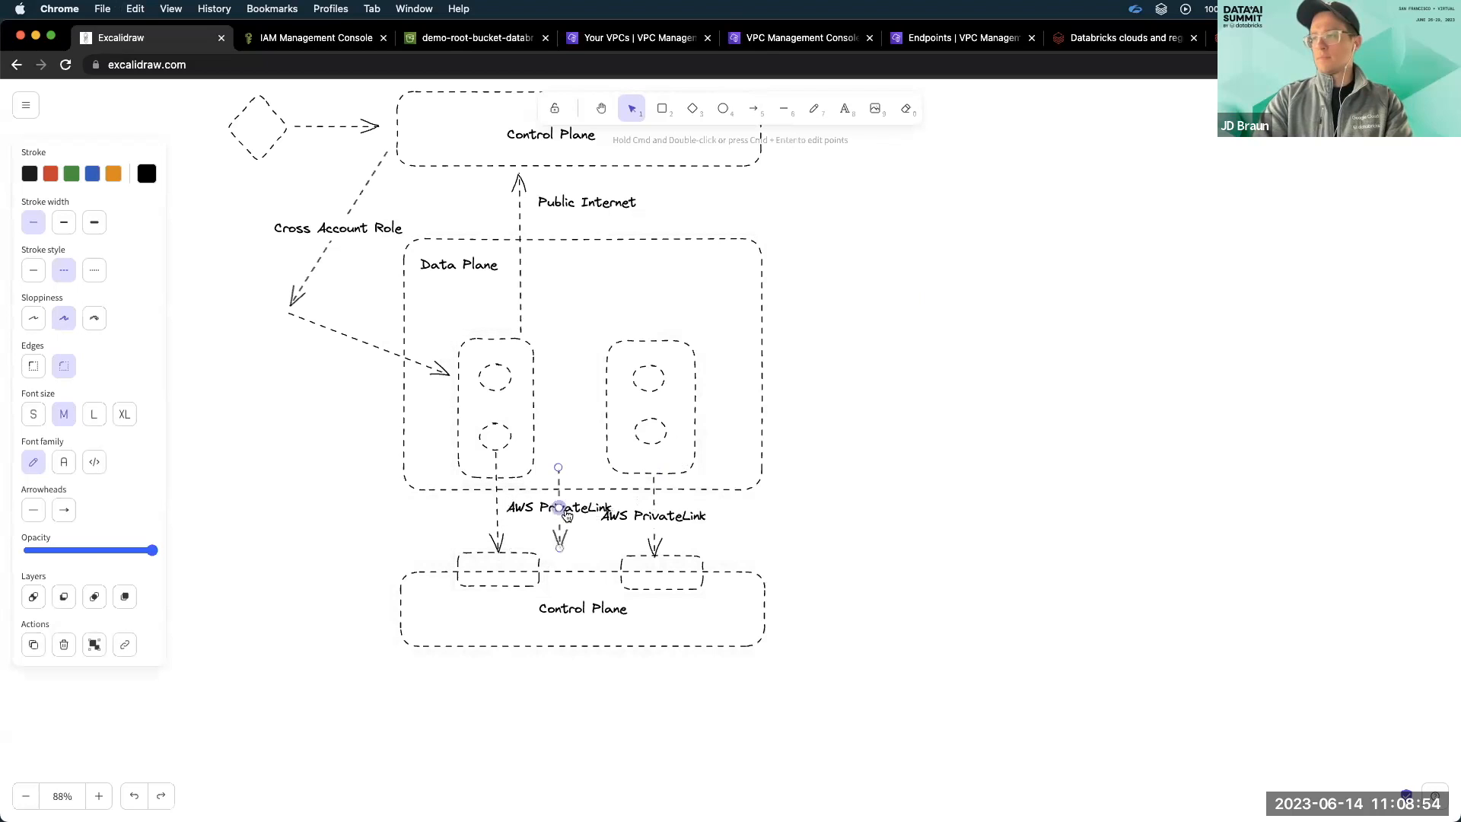
pyautogui.click(495, 514)
pyautogui.press('BackSpace')
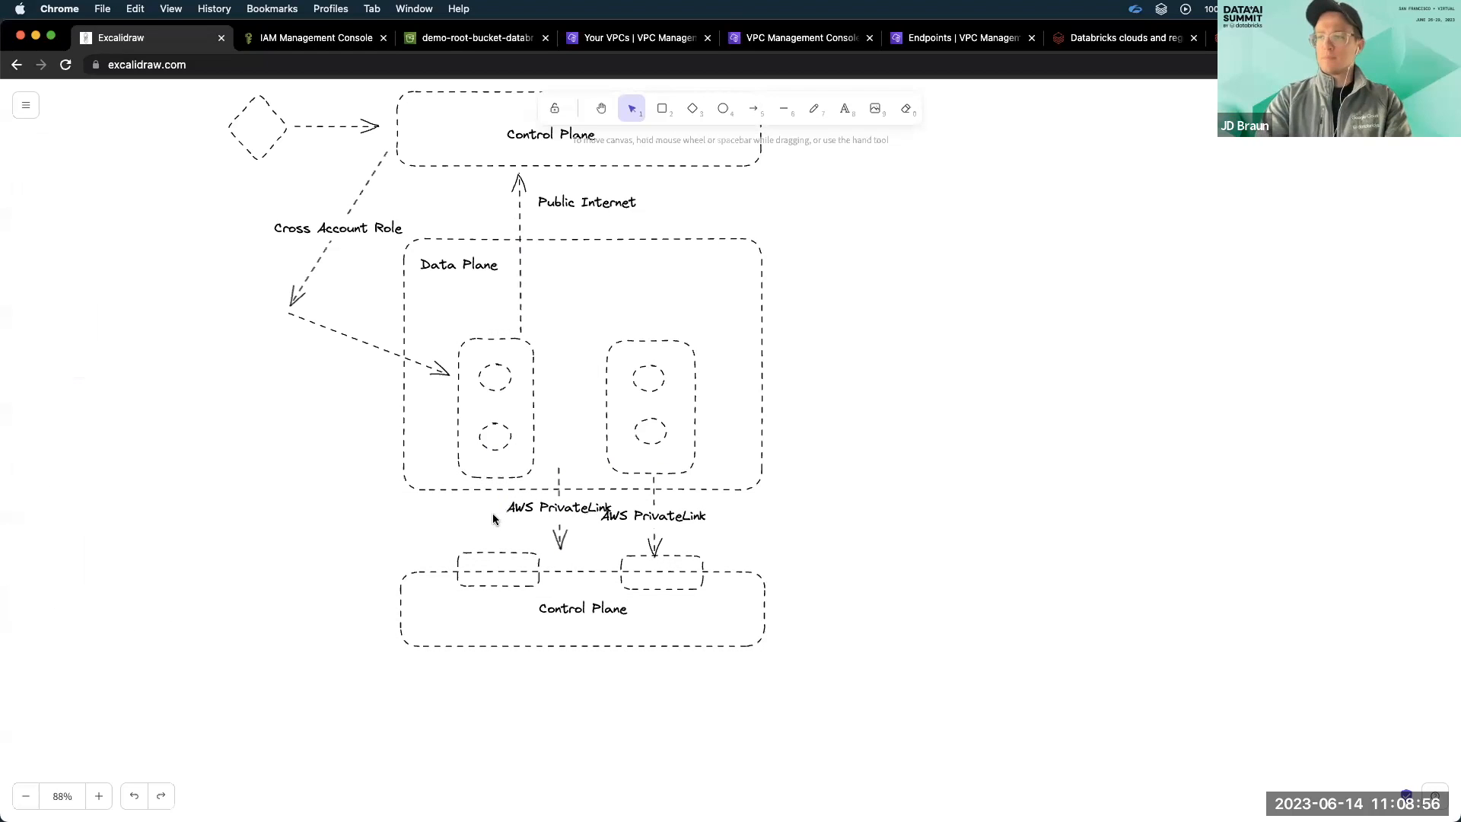
pyautogui.moveTo(560, 513); pyautogui.dragTo(499, 515)
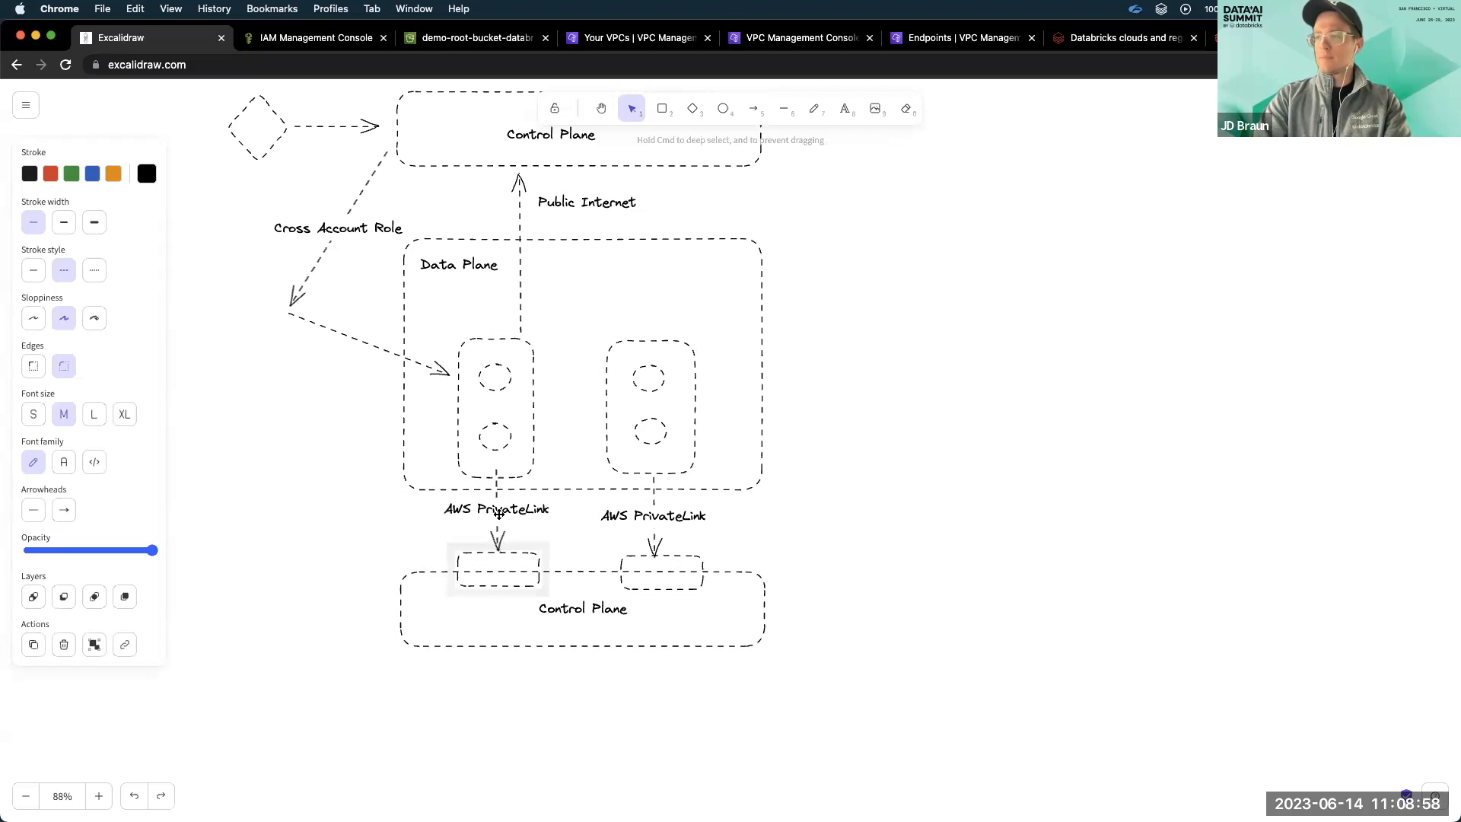
pyautogui.click(776, 523)
pyautogui.scroll(-2, 778, 524)
pyautogui.scroll(-1, 778, 523)
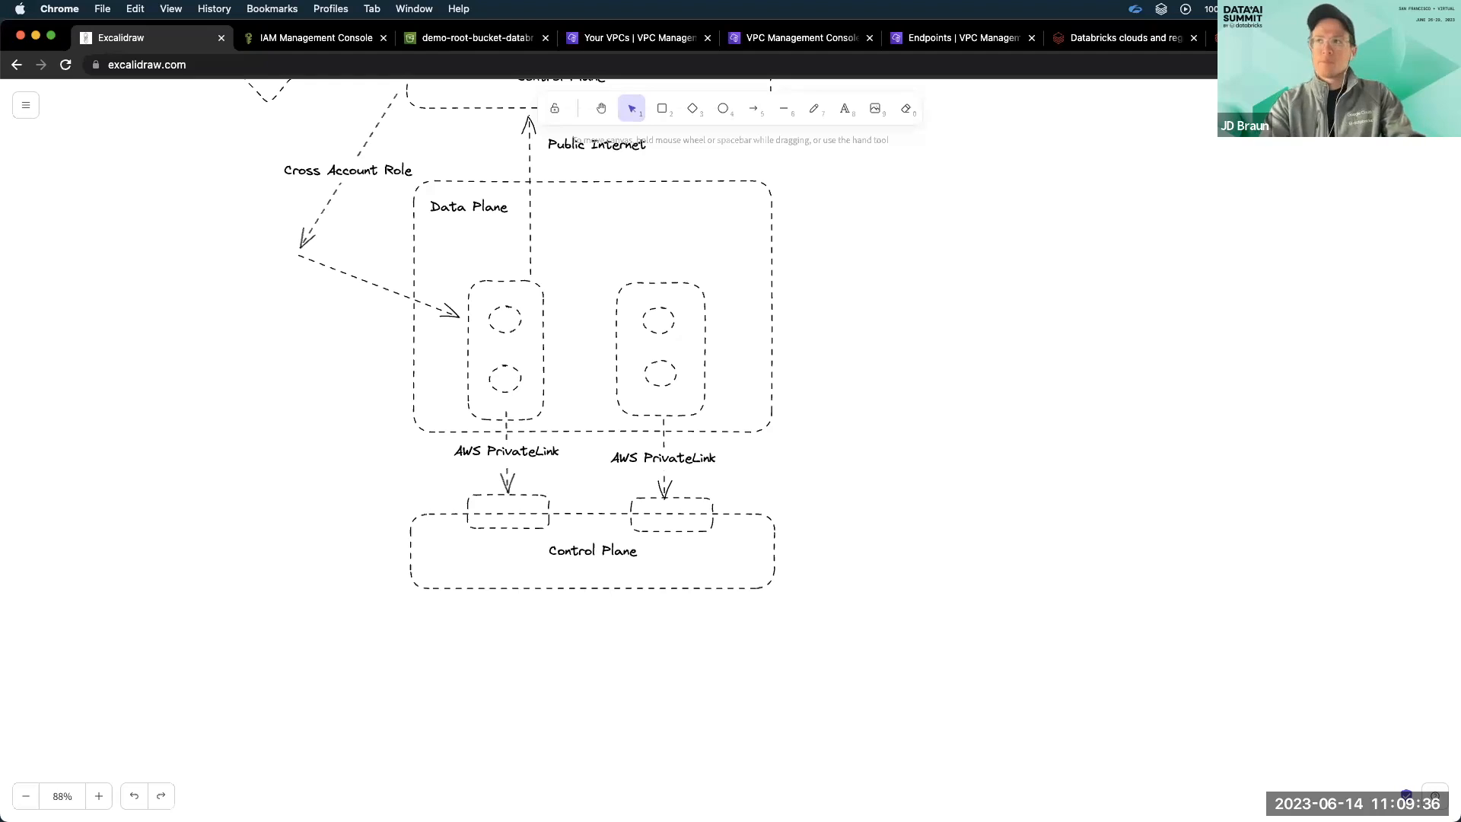
# Switch to the AWS IAM console and examine the allowed actions in the workspace role's databricks-iam-policy.
pyautogui.click(300, 38)
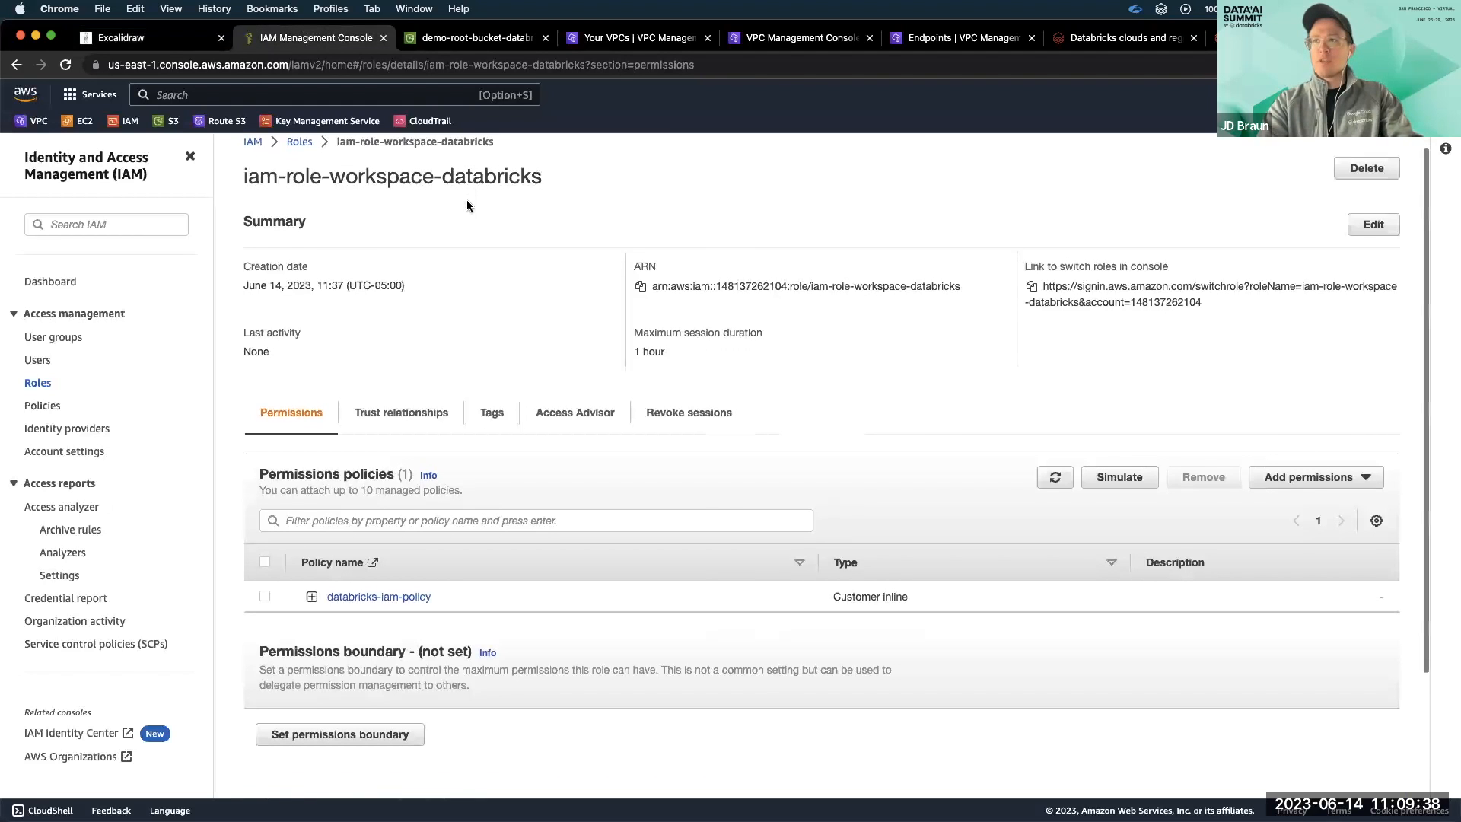
pyautogui.scroll(1, 467, 200)
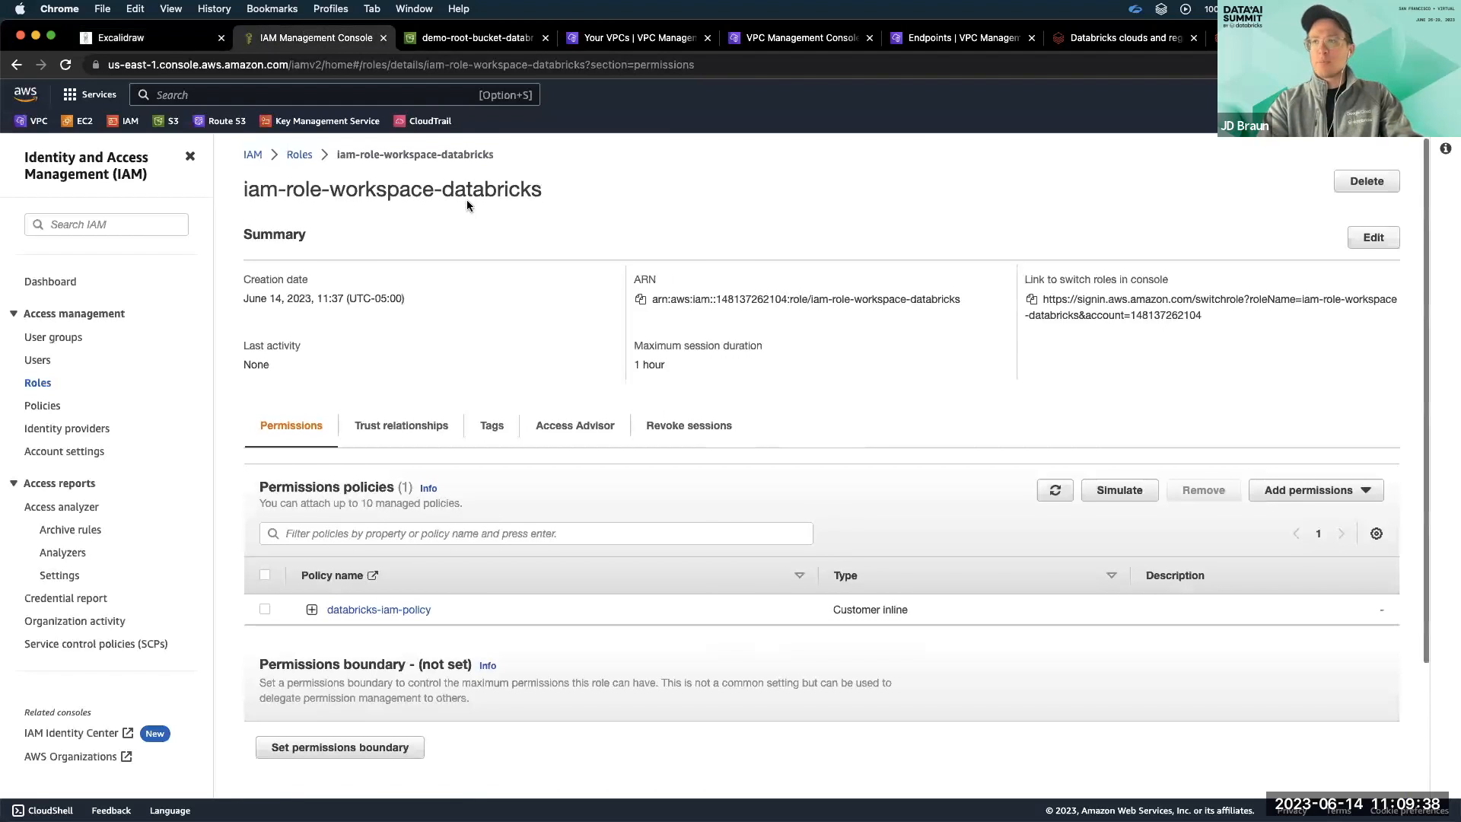
pyautogui.click(312, 609)
pyautogui.scroll(-2, 453, 523)
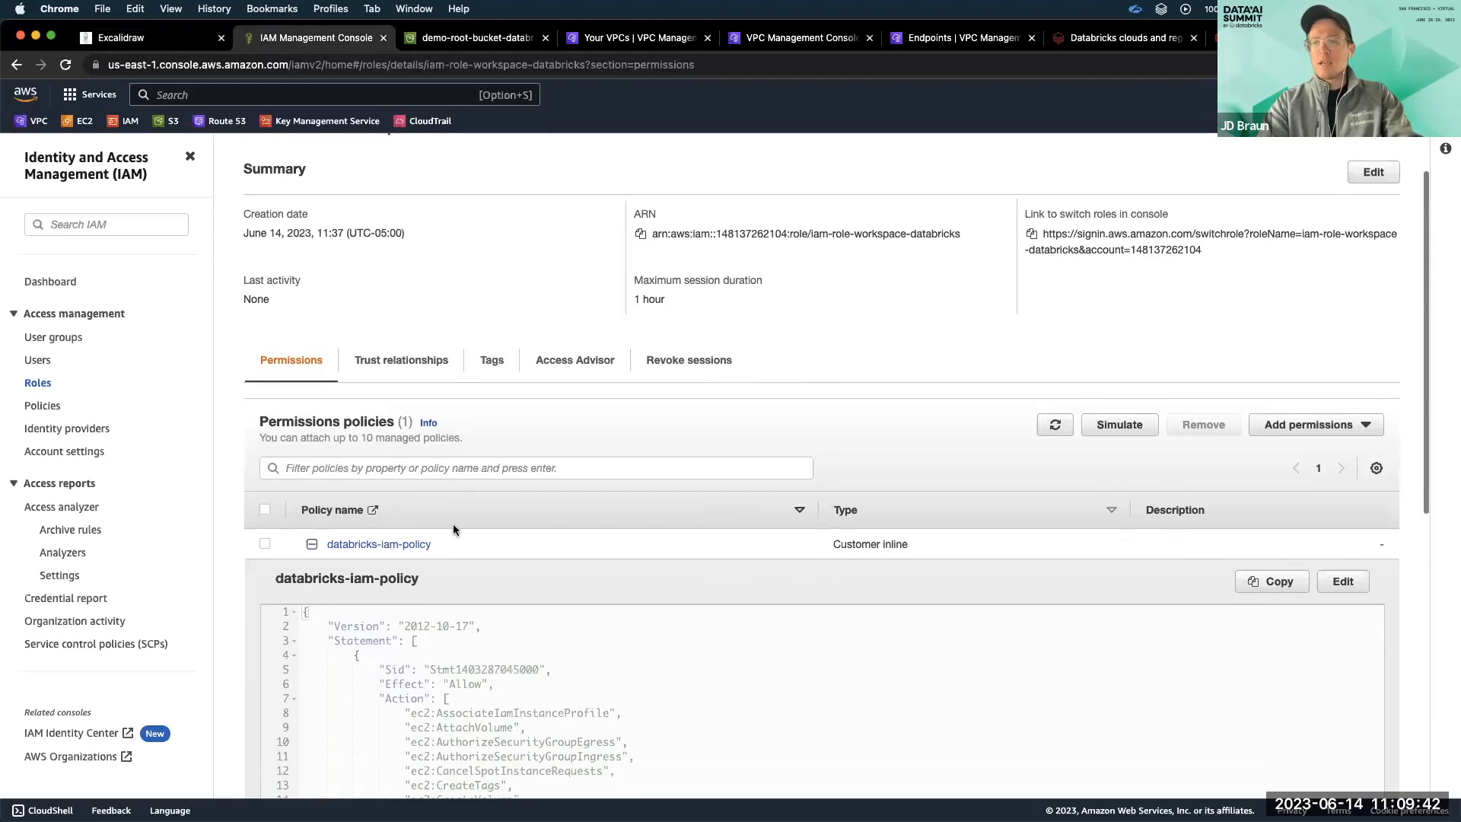
pyautogui.scroll(-2, 453, 523)
pyautogui.scroll(-3, 498, 549)
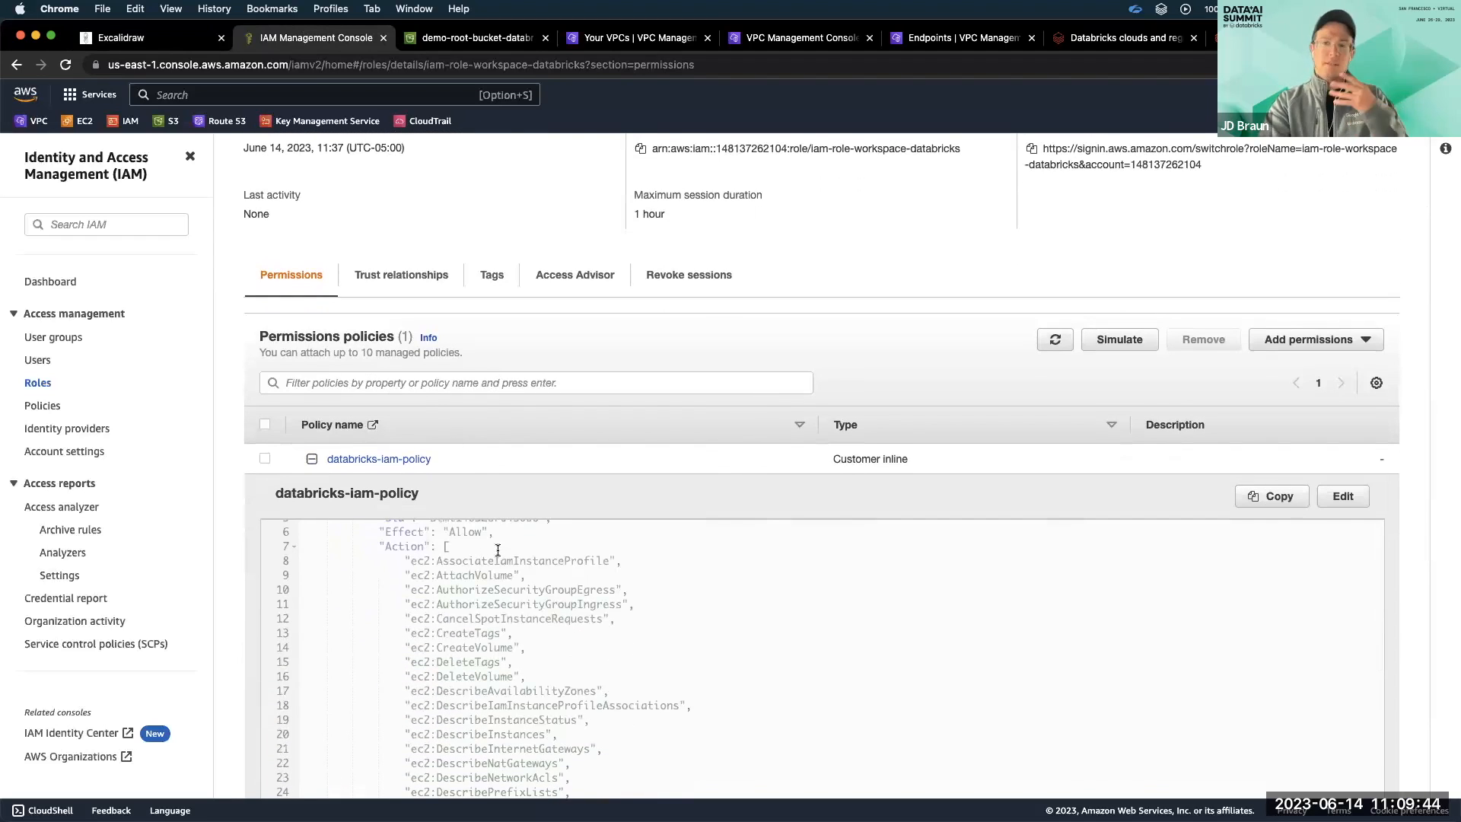
pyautogui.scroll(-2, 498, 549)
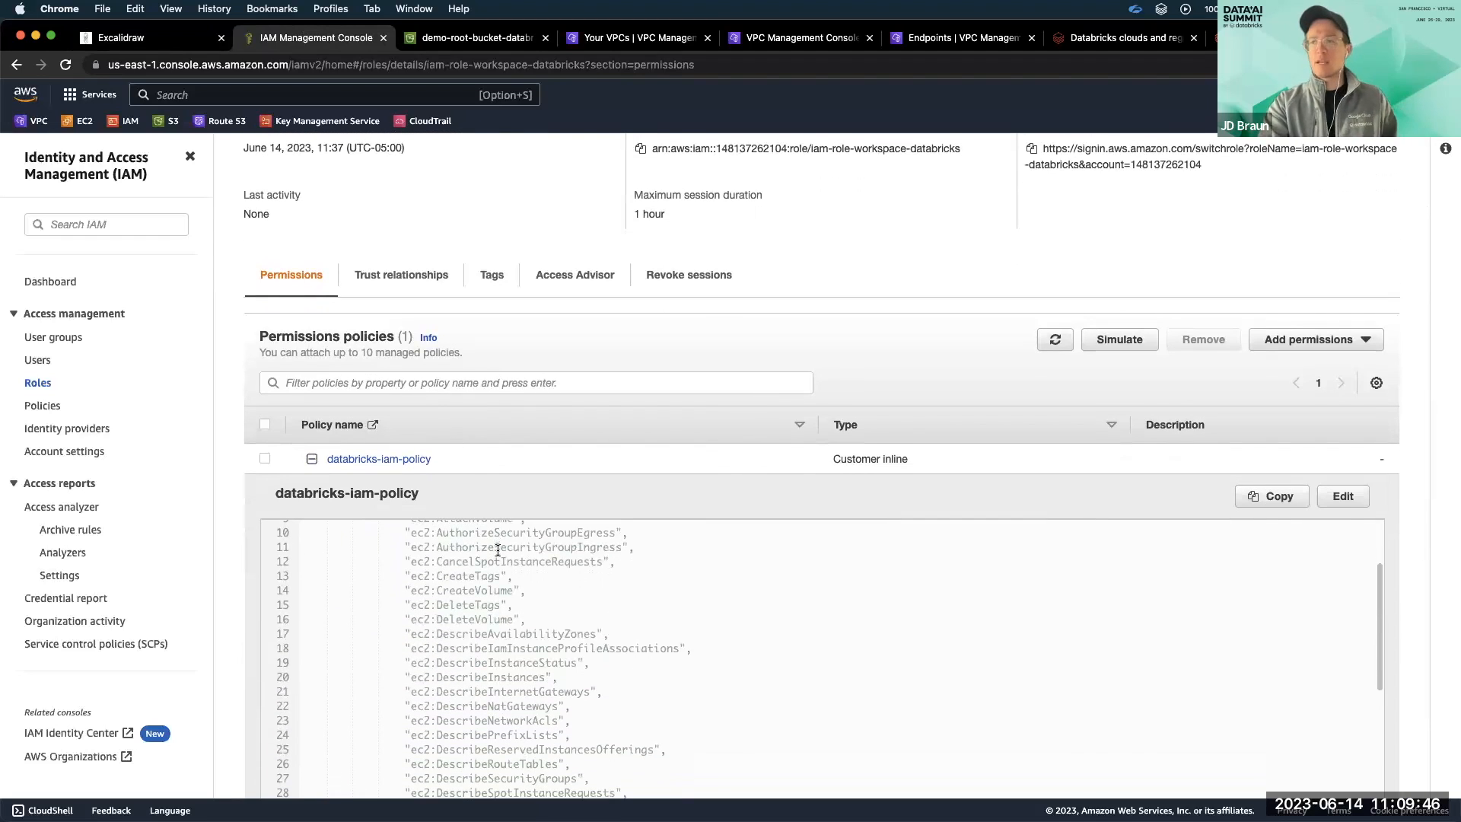
pyautogui.scroll(-1, 501, 545)
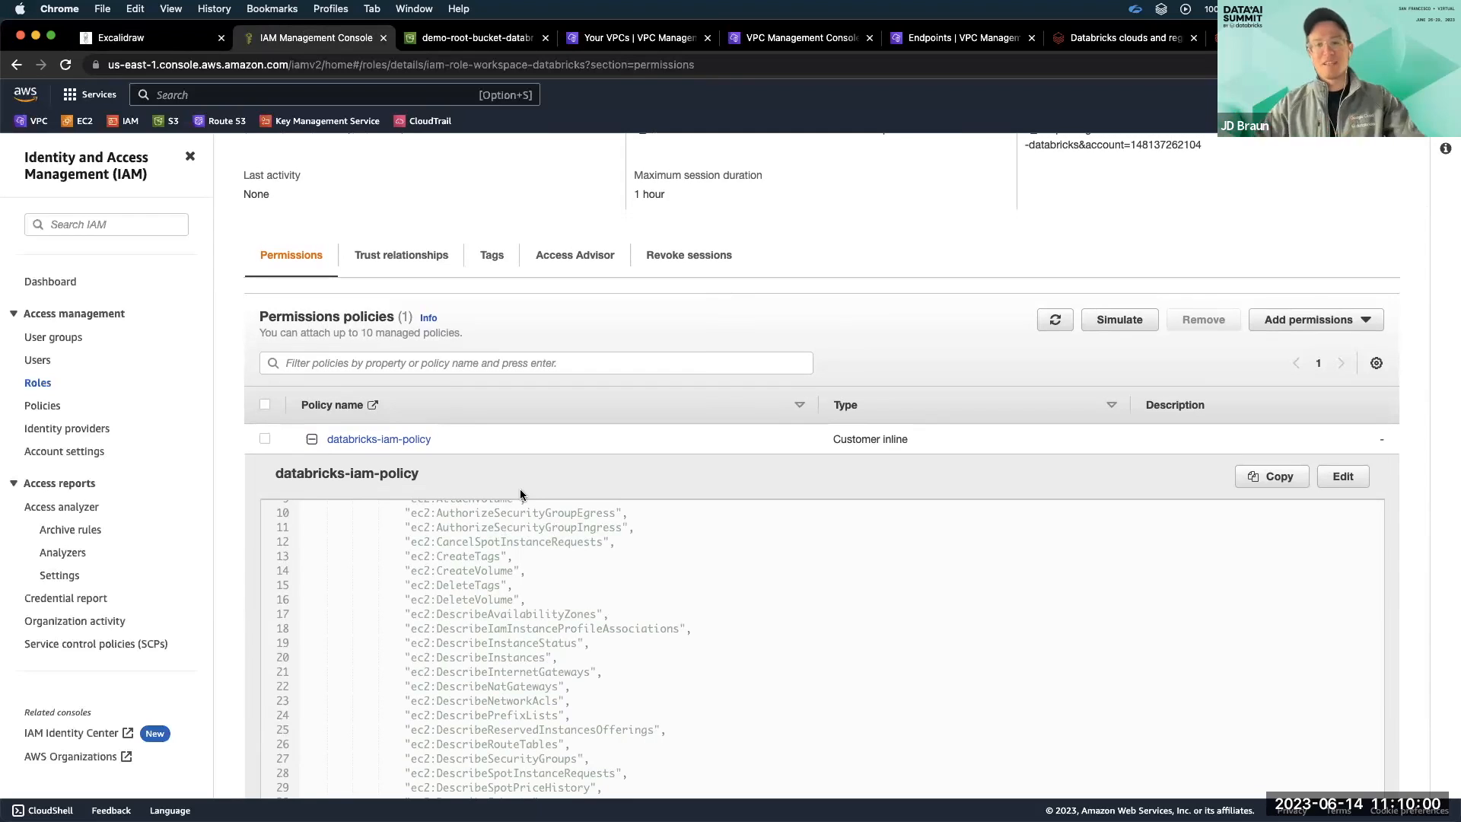
pyautogui.scroll(2, 527, 411)
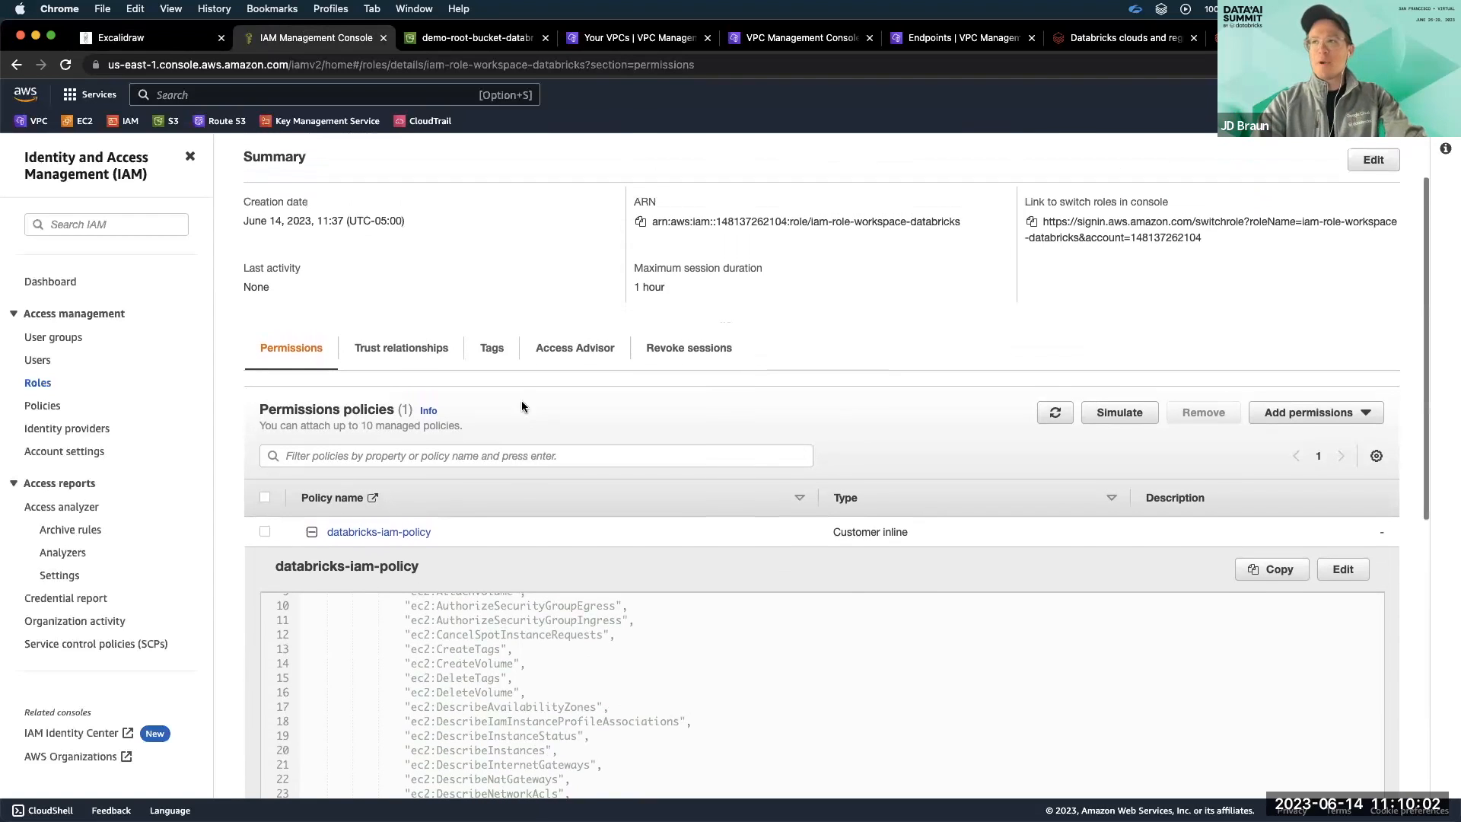
# Check the AWS principal in the role's trust relationships and copy the ARN of iam-role-workspace-databricks.
pyautogui.click(428, 351)
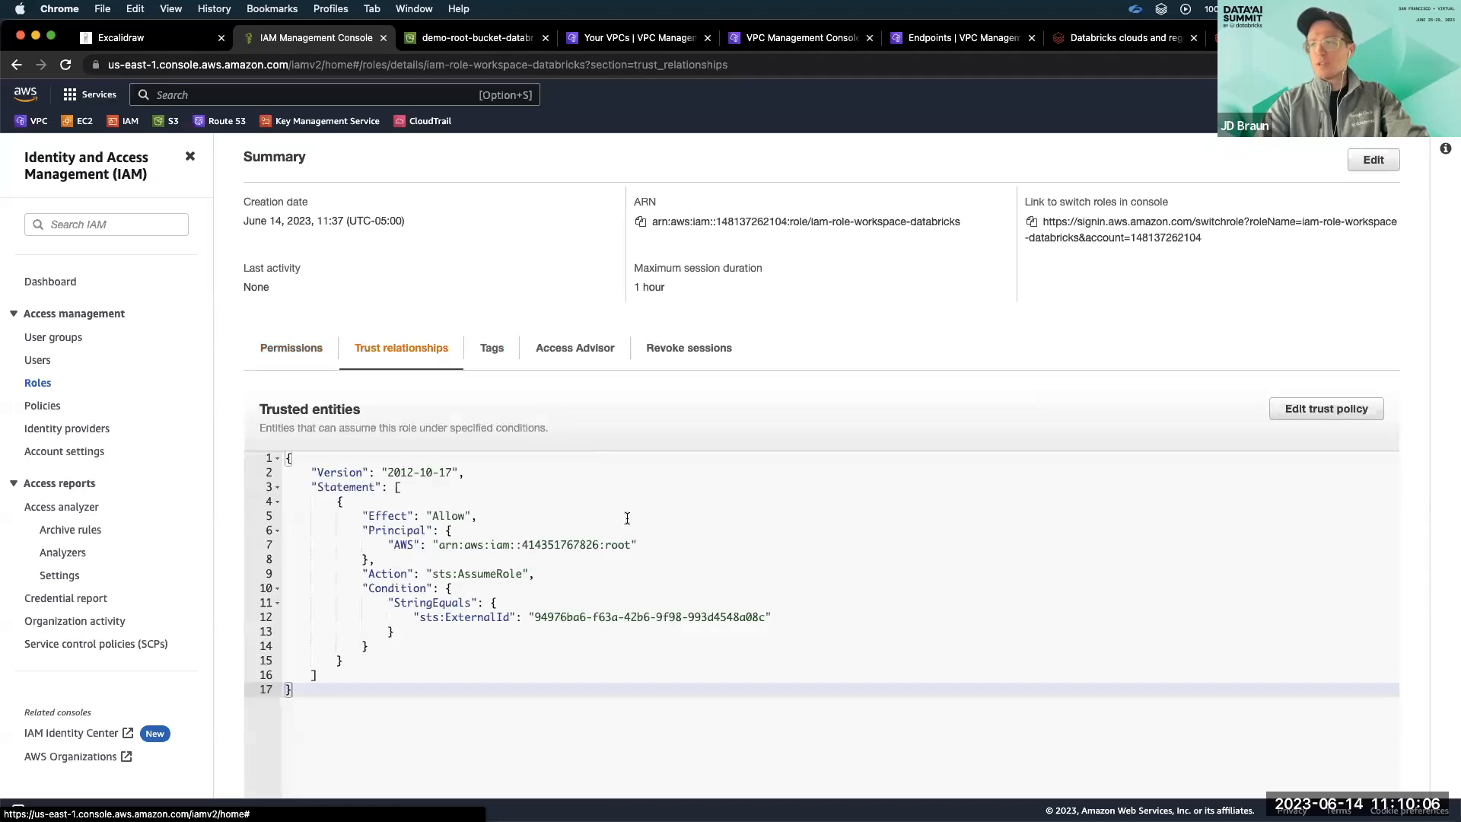
pyautogui.moveTo(636, 544); pyautogui.dragTo(385, 544)
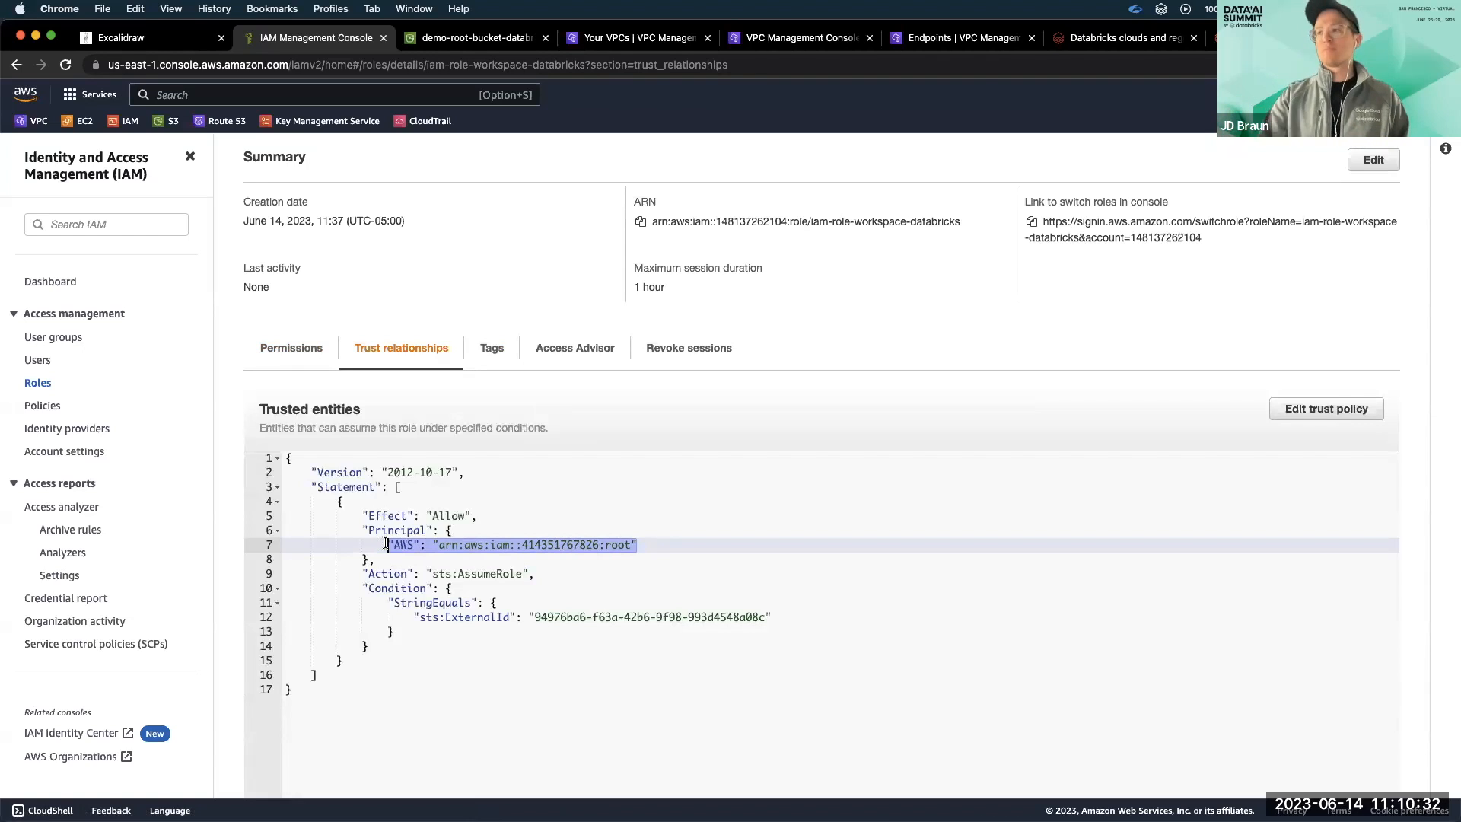
pyautogui.click(639, 226)
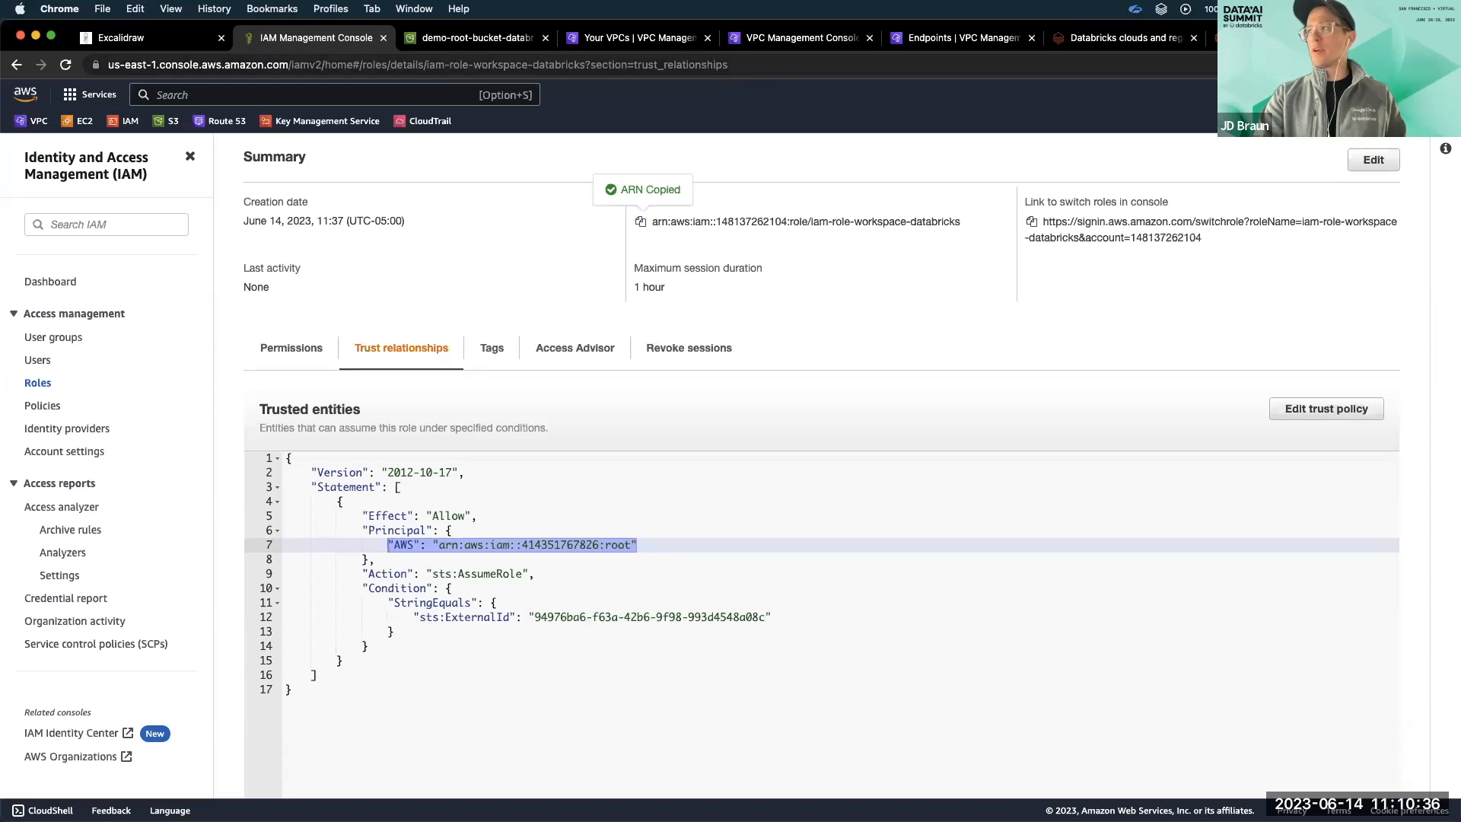
# In the Databricks account console, add a credential configuration named "databricks-demo" using the copied role ARN.
pyautogui.click(1264, 38)
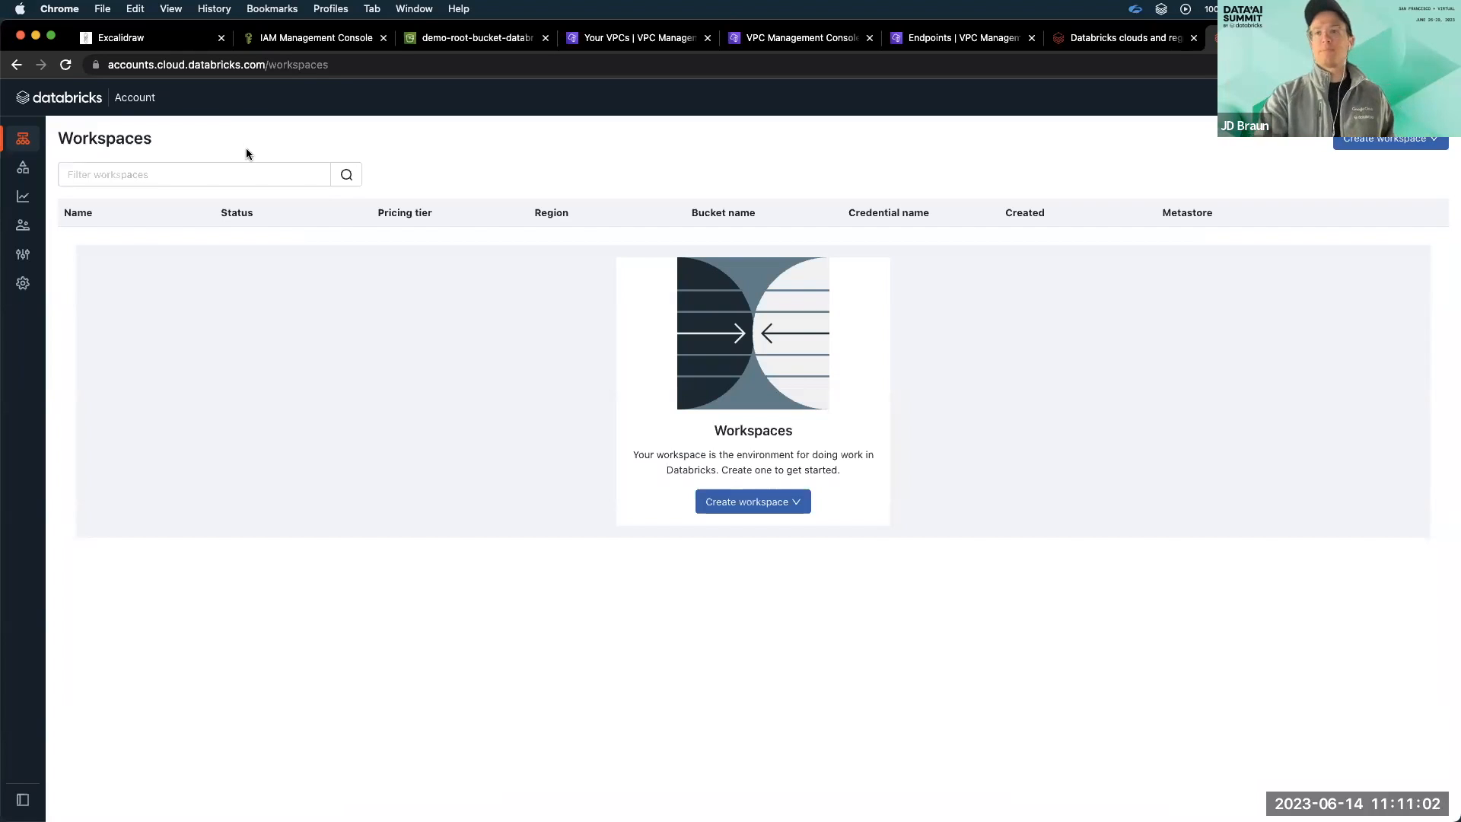
pyautogui.click(32, 253)
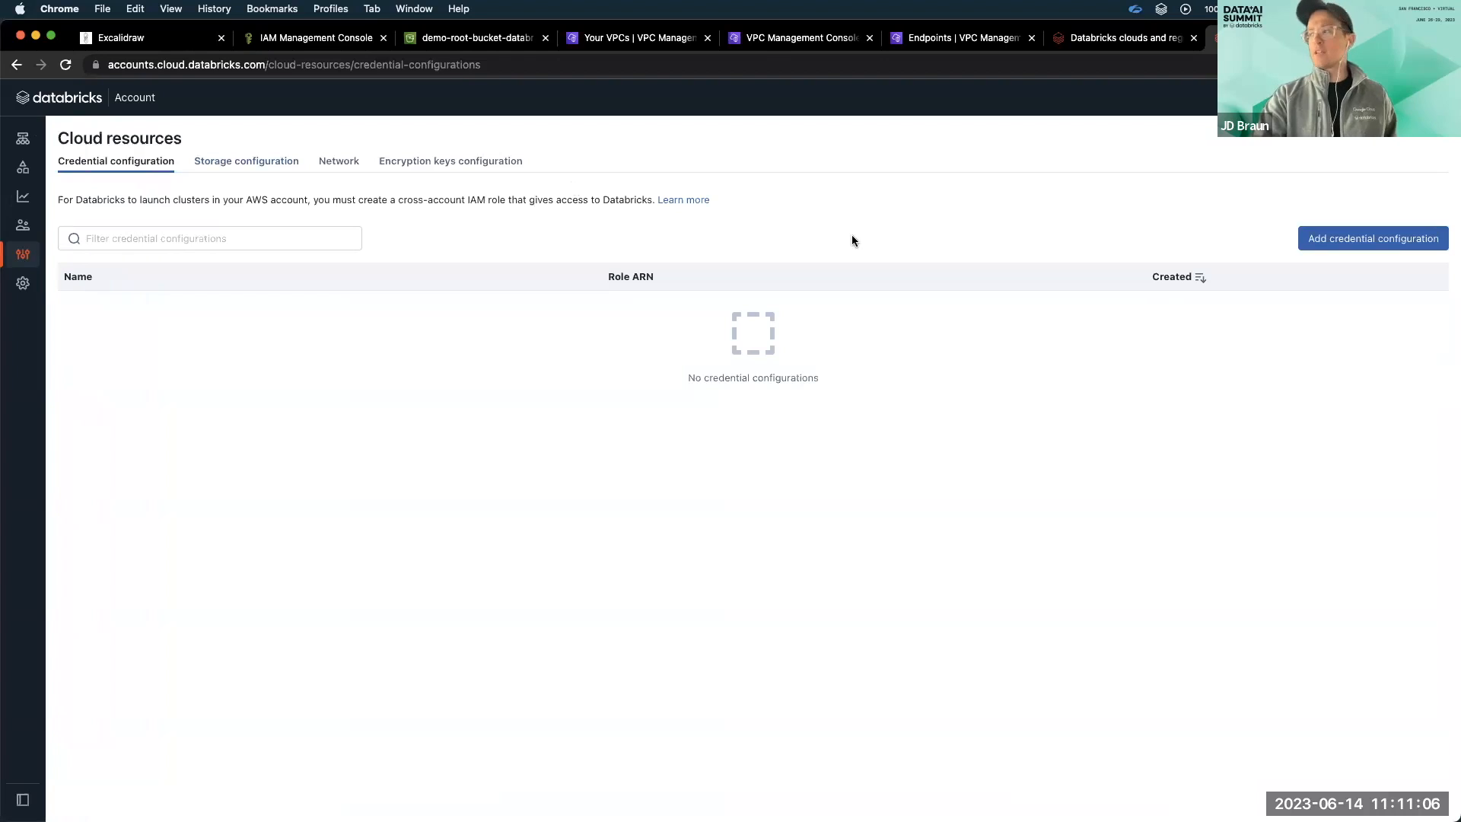
pyautogui.click(1392, 242)
pyautogui.click(682, 496)
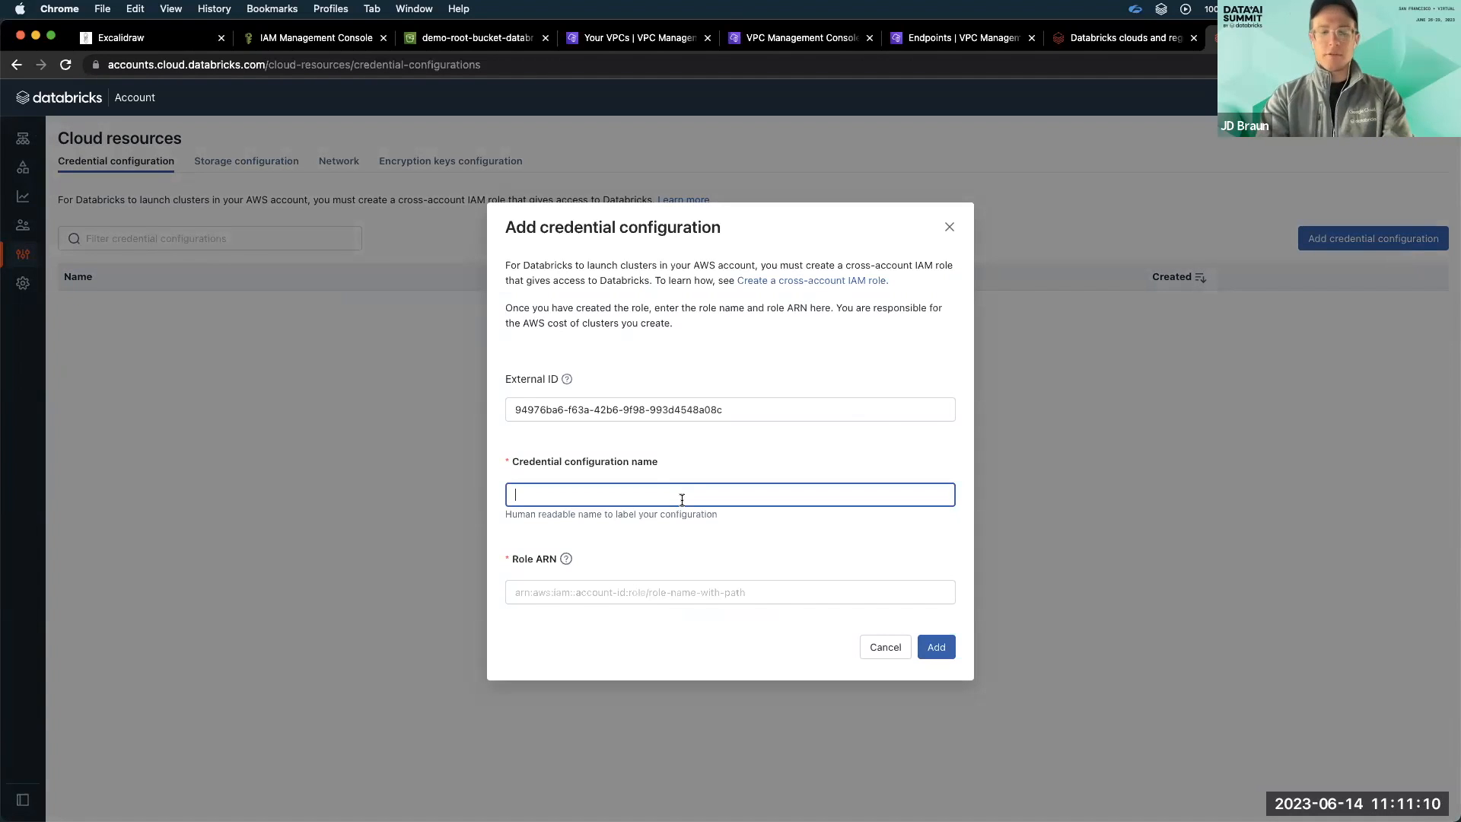
pyautogui.write('databricks-demo')
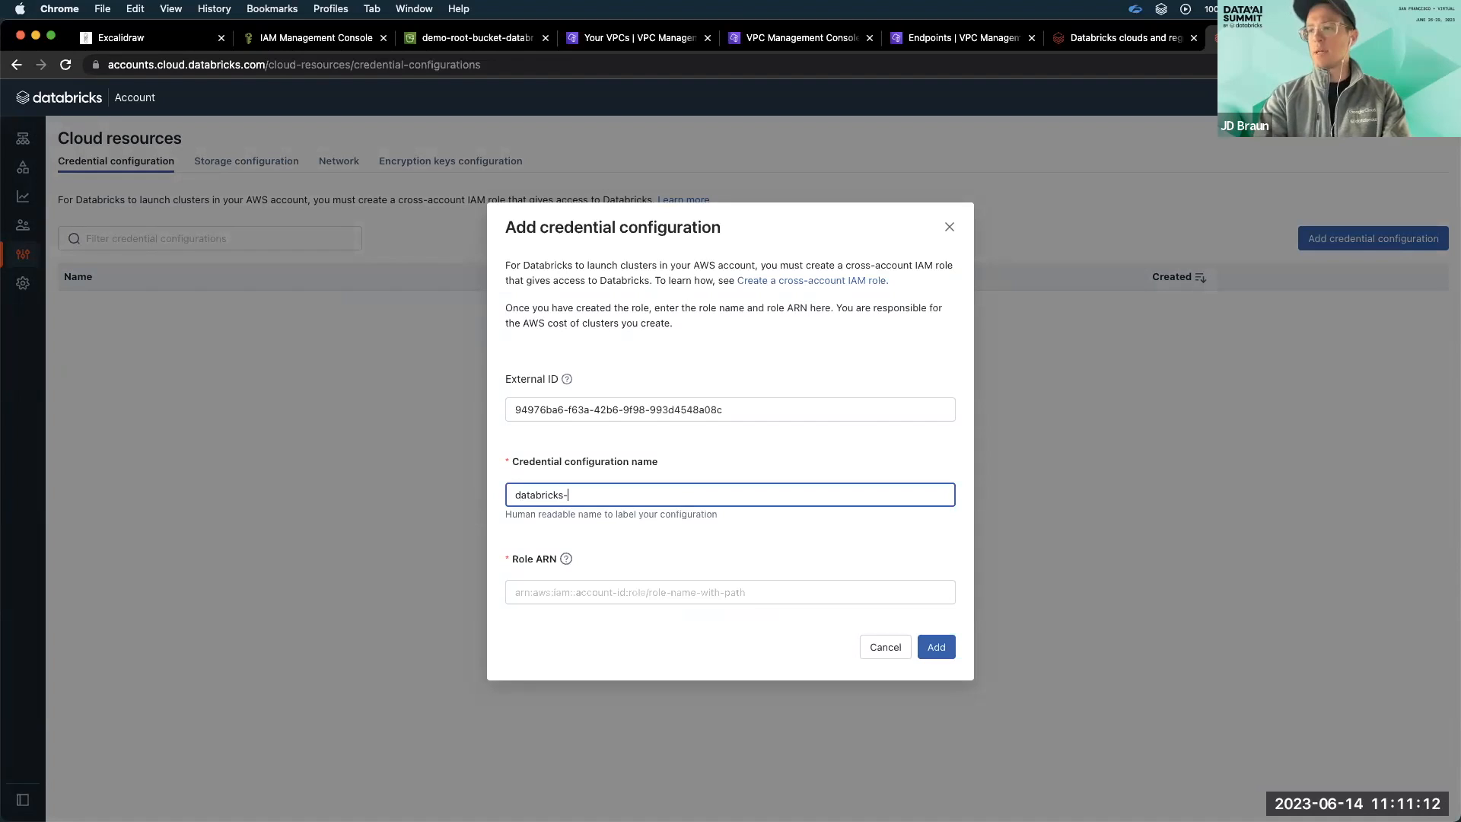
pyautogui.click(703, 596)
pyautogui.press('super+v')
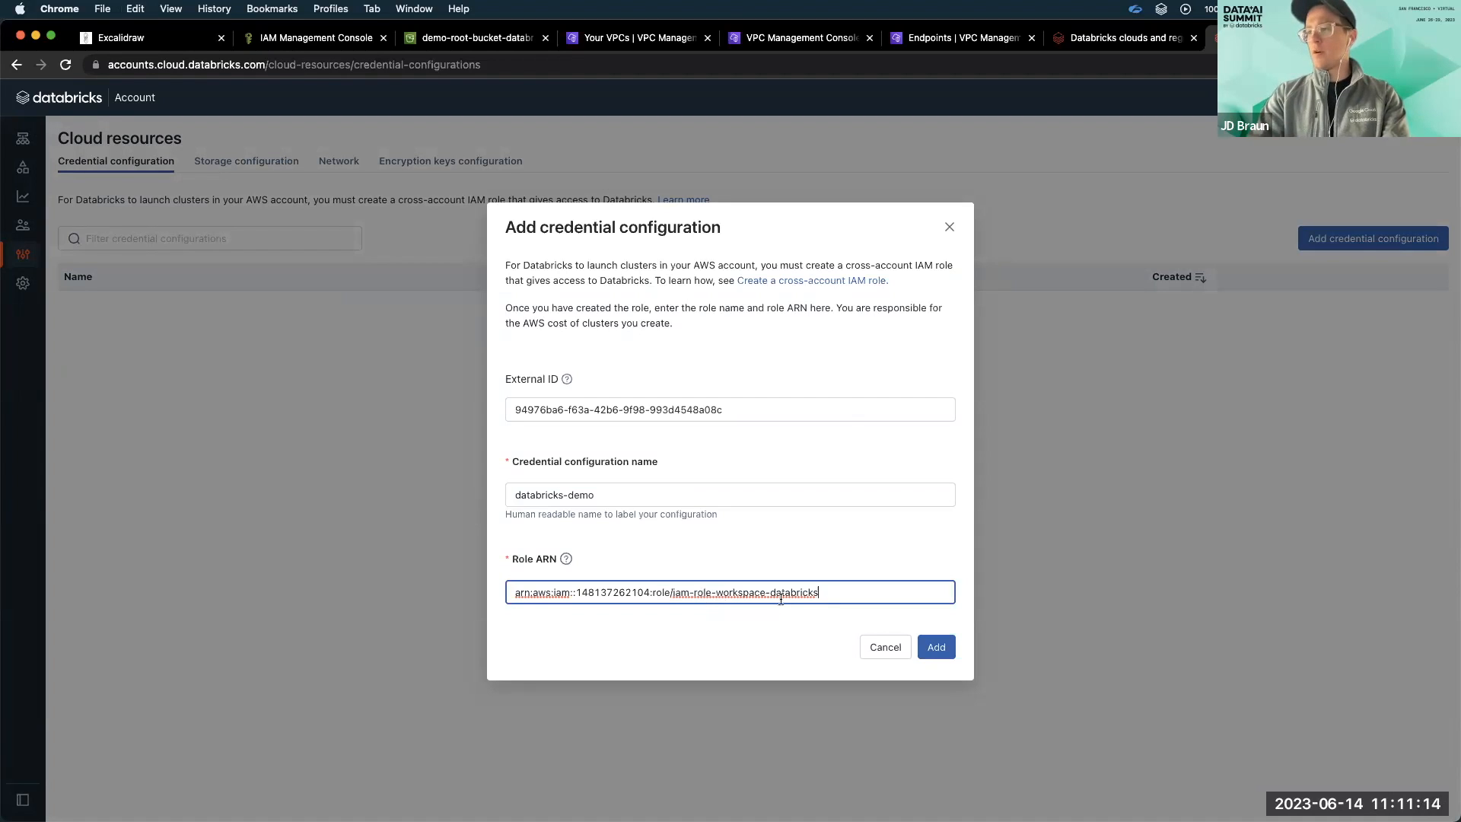
pyautogui.click(941, 648)
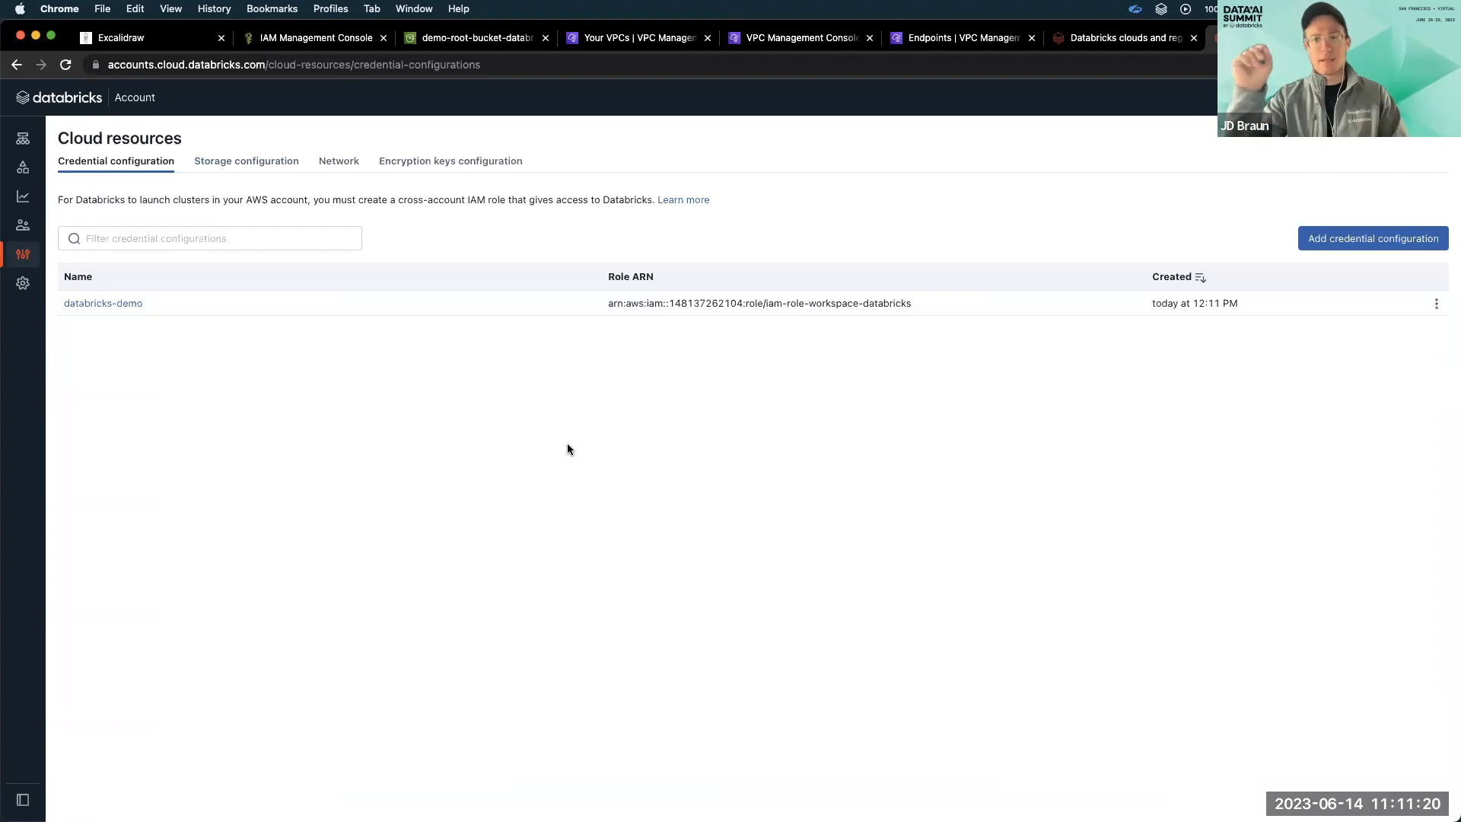
# Switch to the Amazon S3 console and copy the bucket name demo-root-bucket-databricks-jd.
pyautogui.click(473, 40)
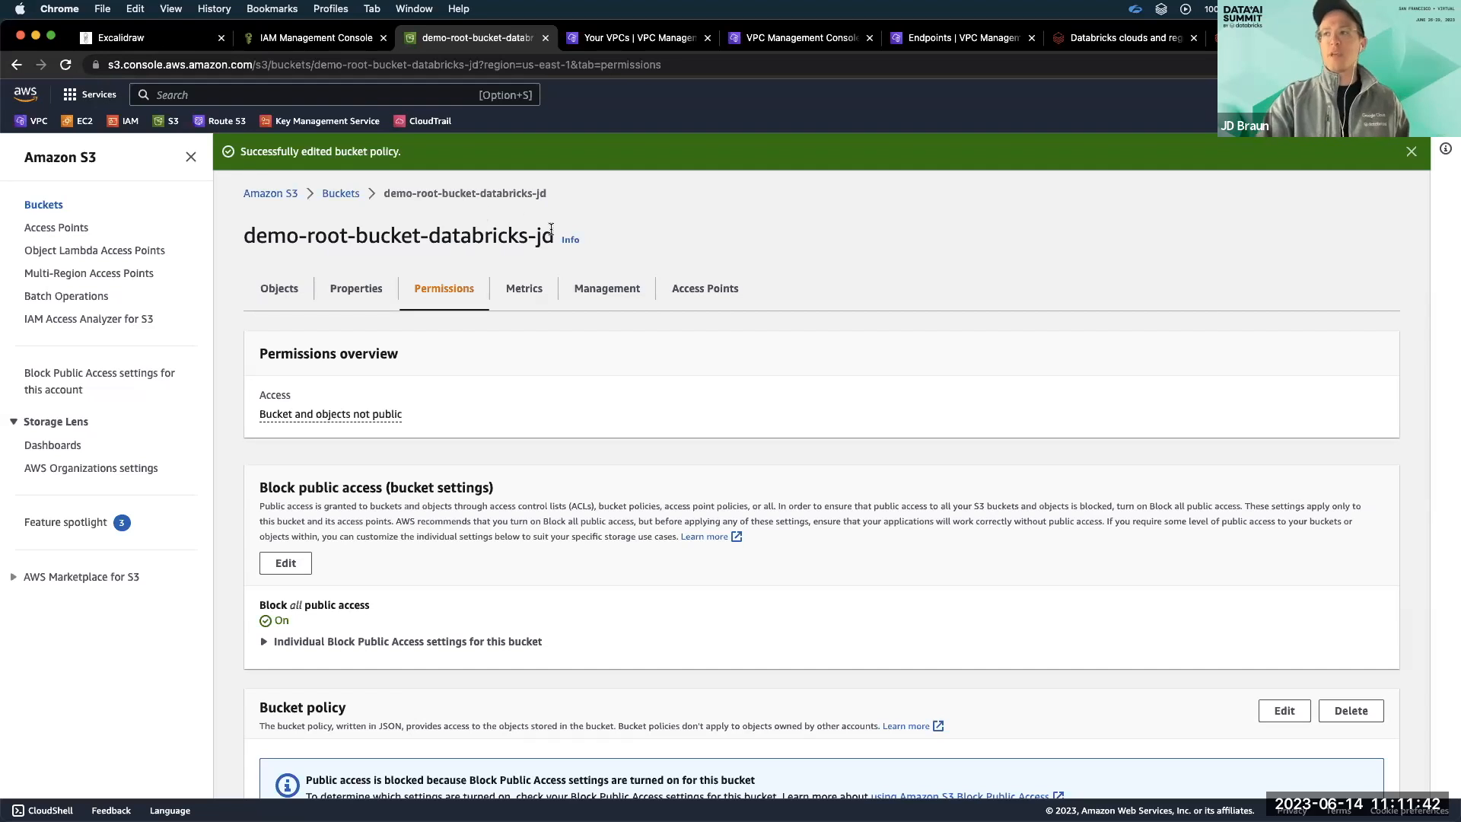
pyautogui.scroll(-1, 525, 293)
pyautogui.moveTo(555, 231); pyautogui.dragTo(245, 234)
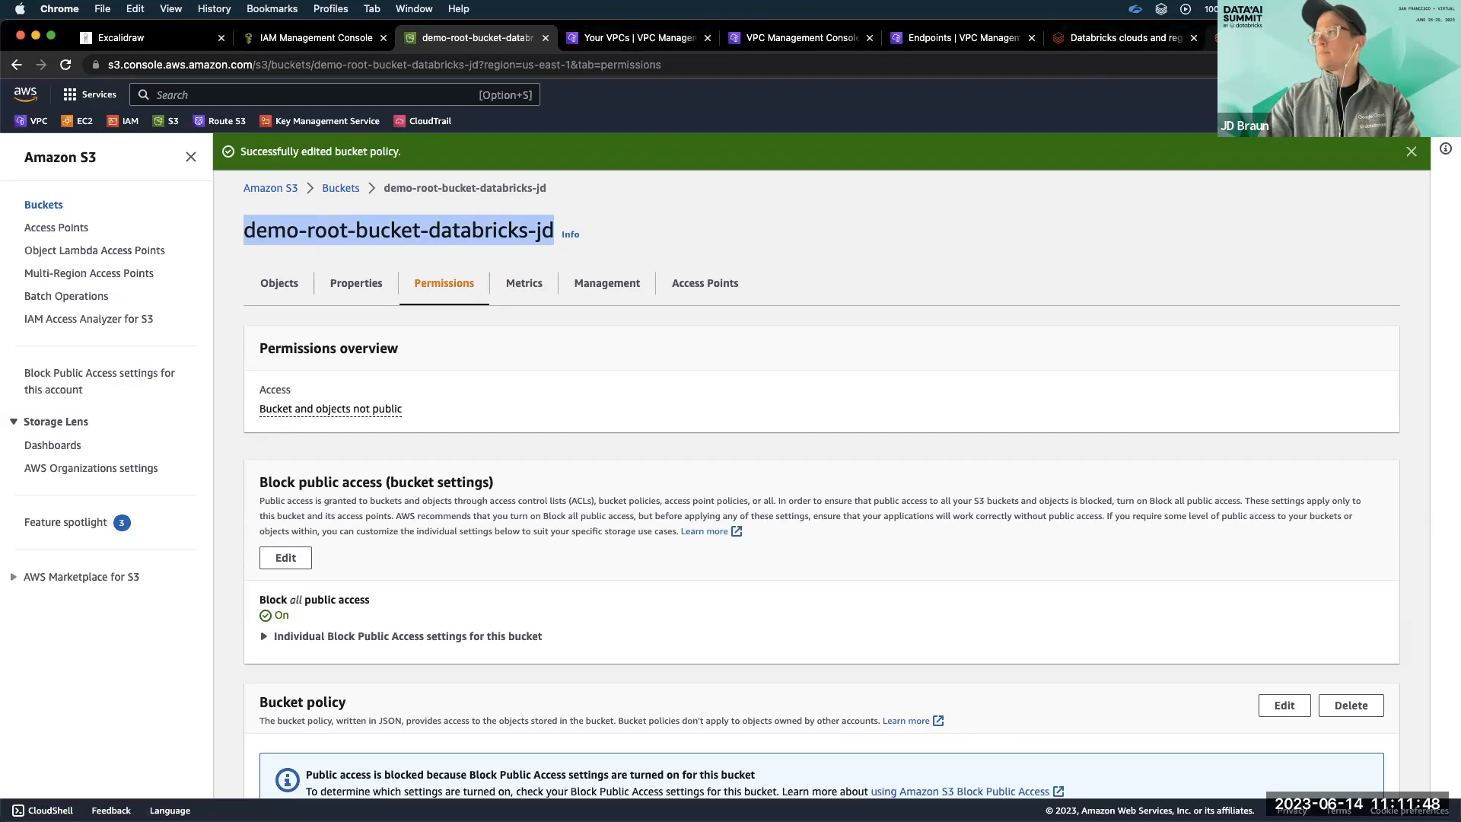
# In the Databricks account console, add a storage configuration named "databricks-demo-s3" for the bucket demo-root-bucket-databricks-jd.
pyautogui.click(1119, 38)
pyautogui.click(285, 160)
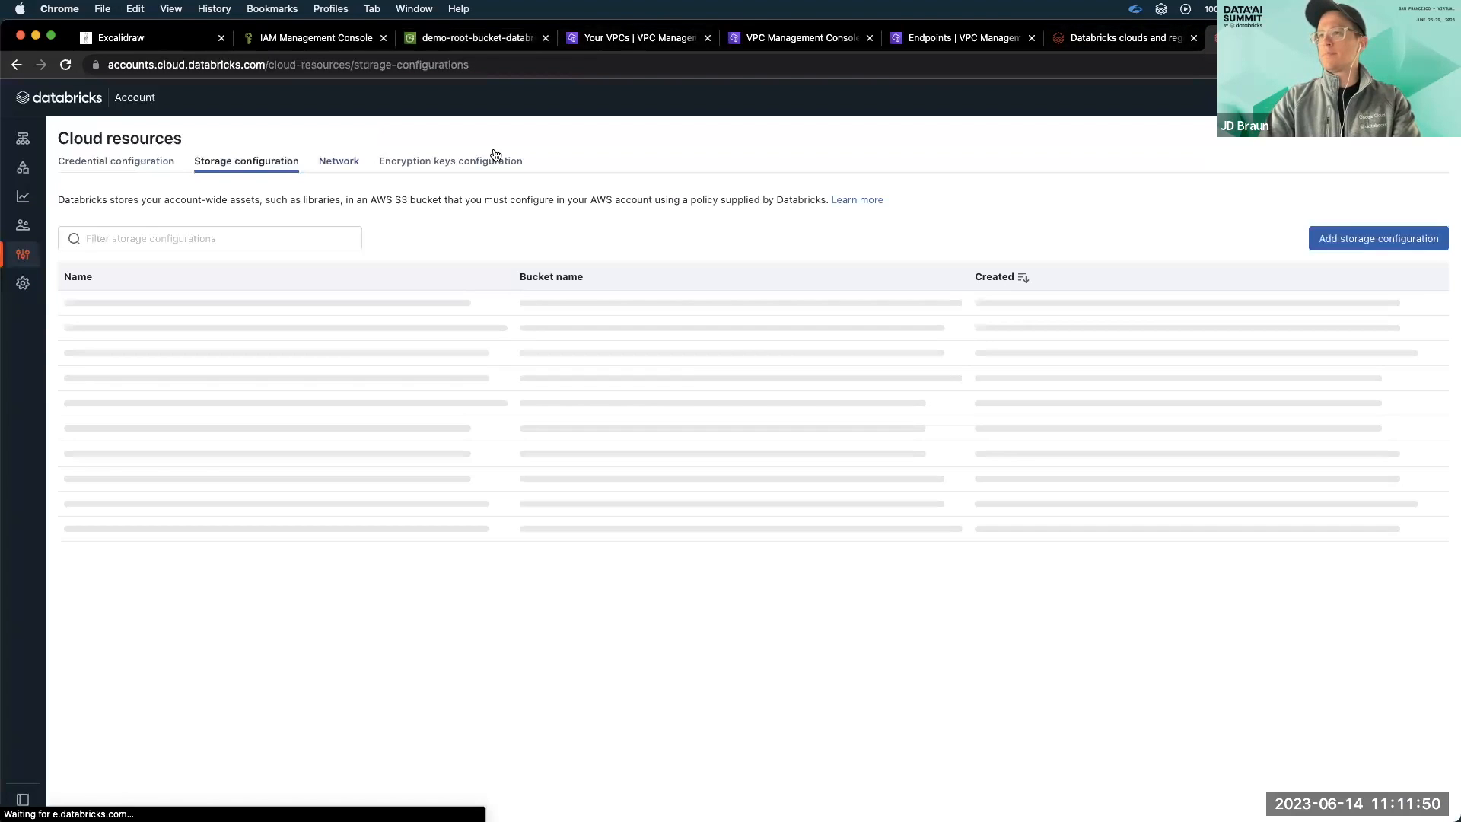
pyautogui.click(1370, 239)
pyautogui.click(580, 541)
pyautogui.press('super+v')
pyautogui.click(608, 449)
pyautogui.write('datab')
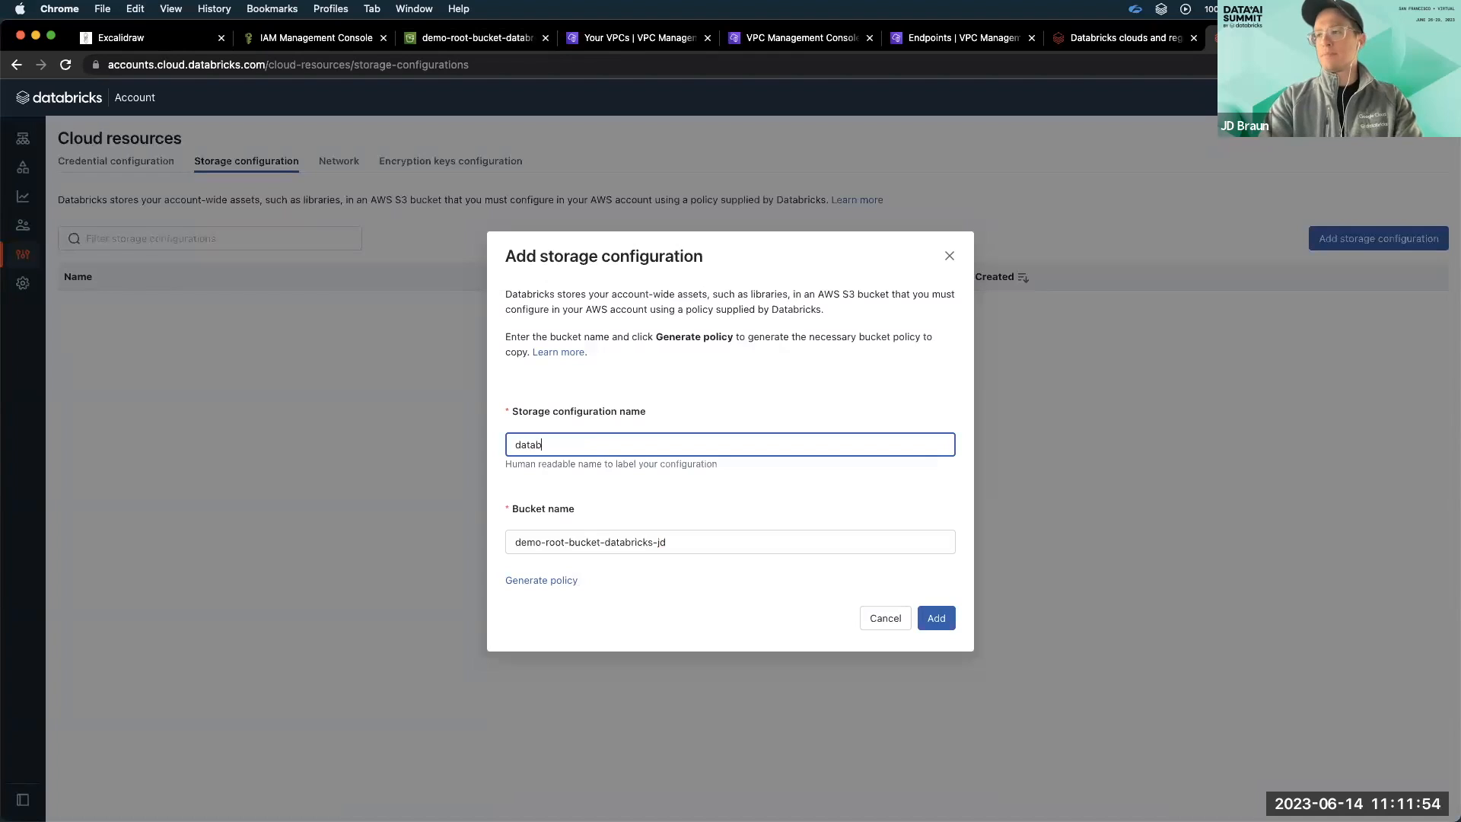
pyautogui.write('ricks-demo-s3')
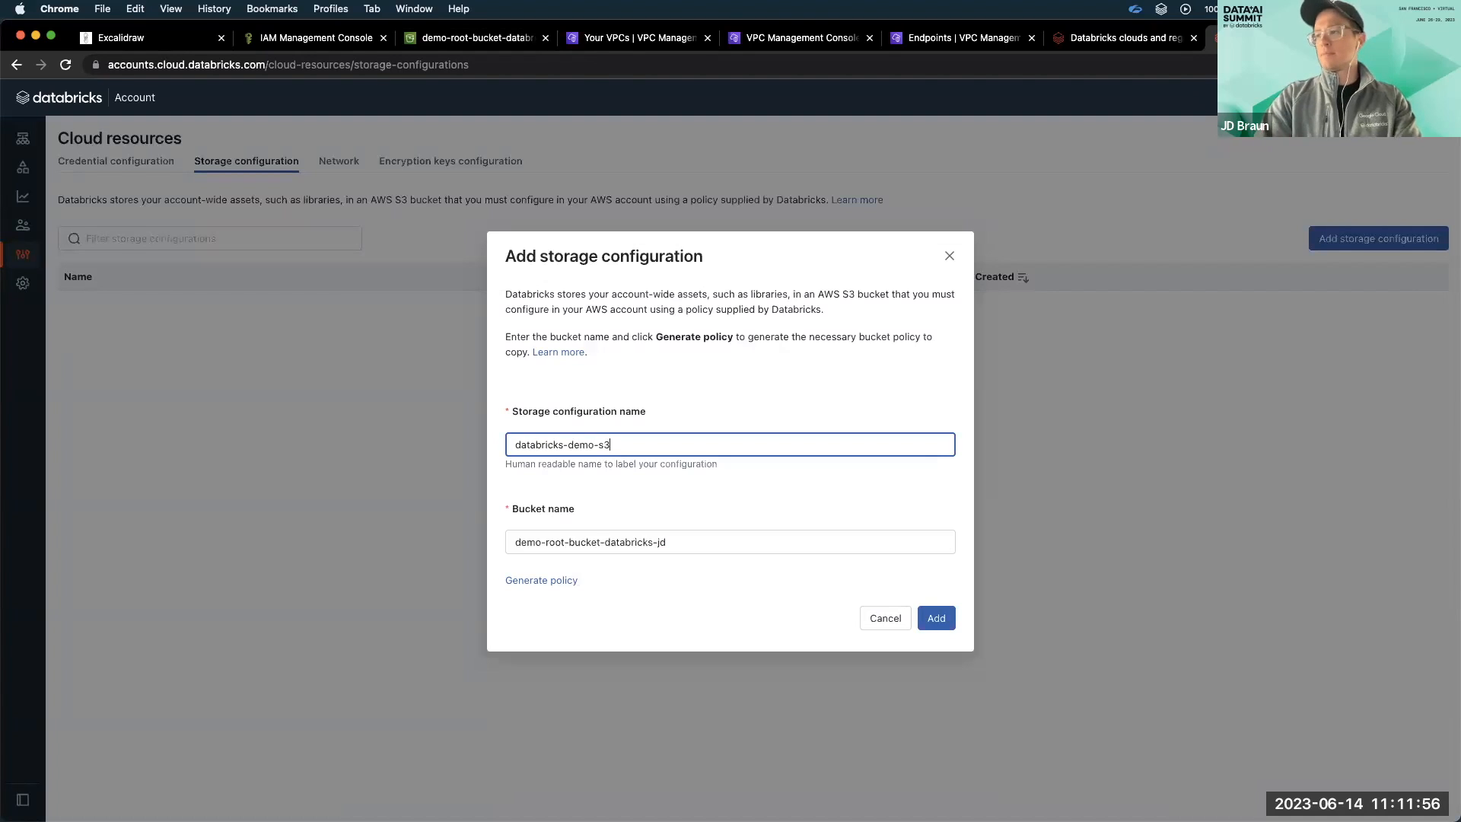
pyautogui.click(935, 617)
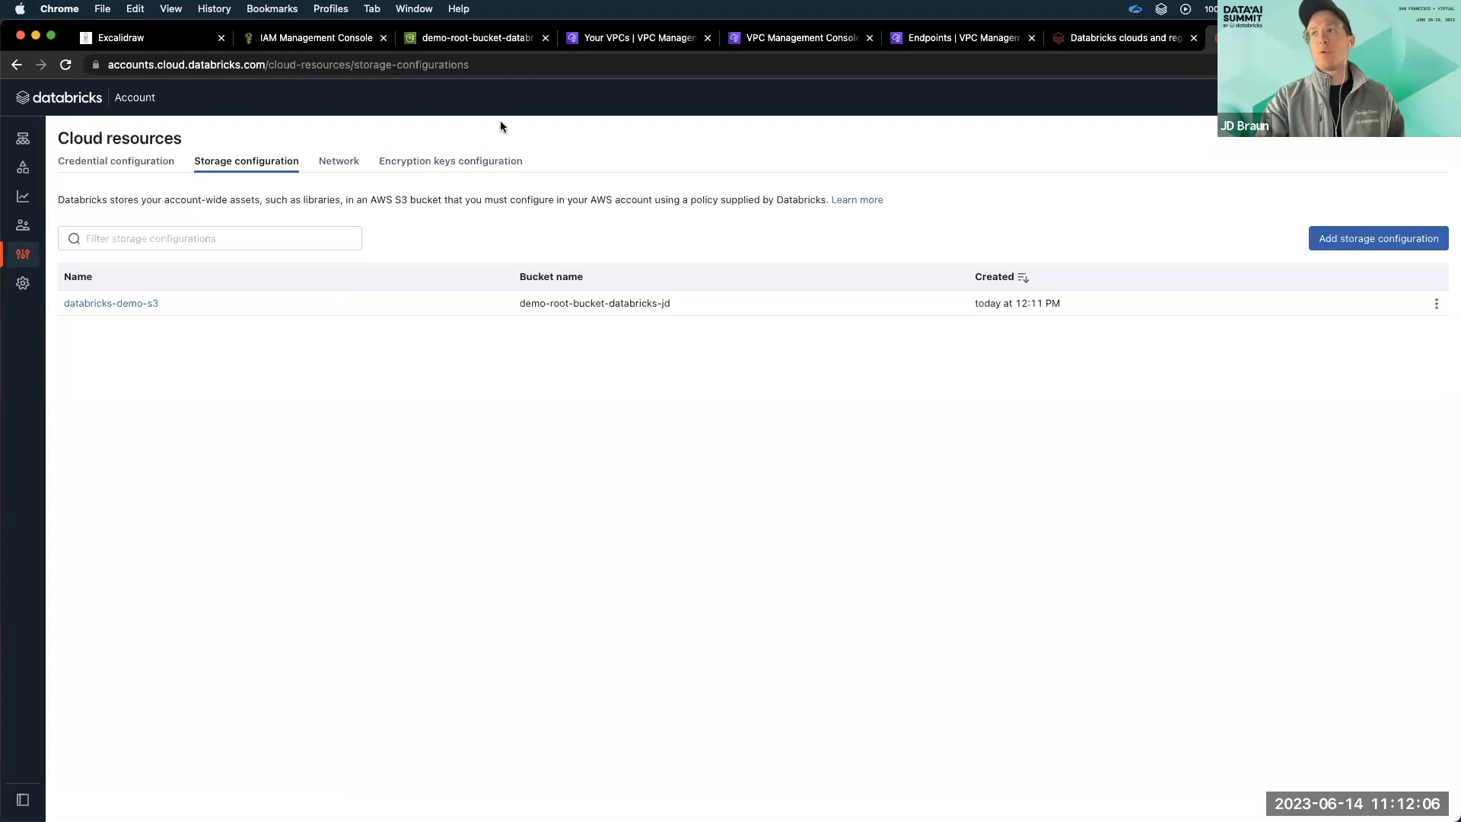
# Return to the Amazon S3 console and examine the root bucket's policy, including its principal, actions, resources and account condition.
pyautogui.click(490, 39)
pyautogui.scroll(-3, 498, 286)
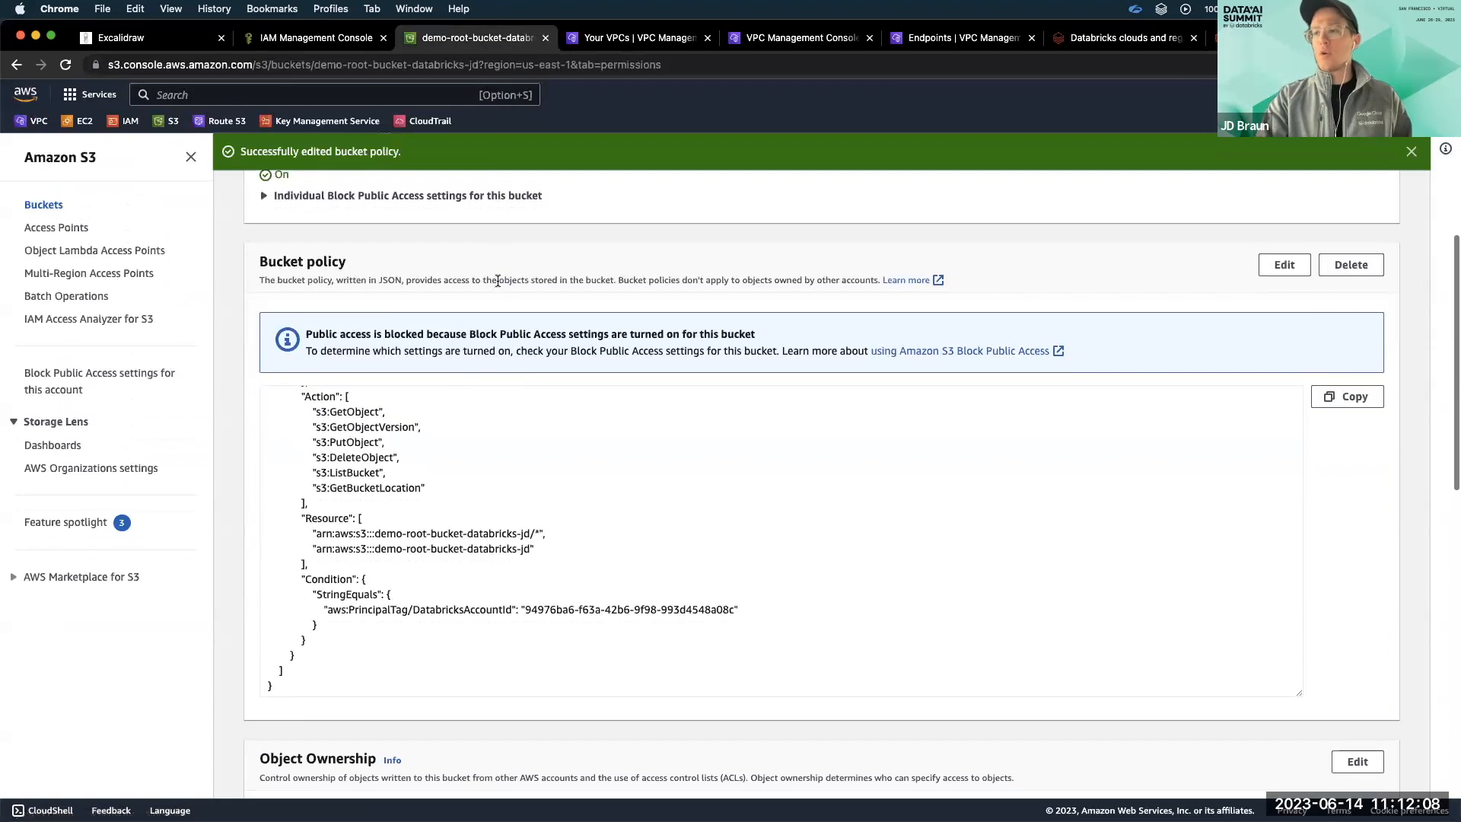
pyautogui.scroll(3, 502, 436)
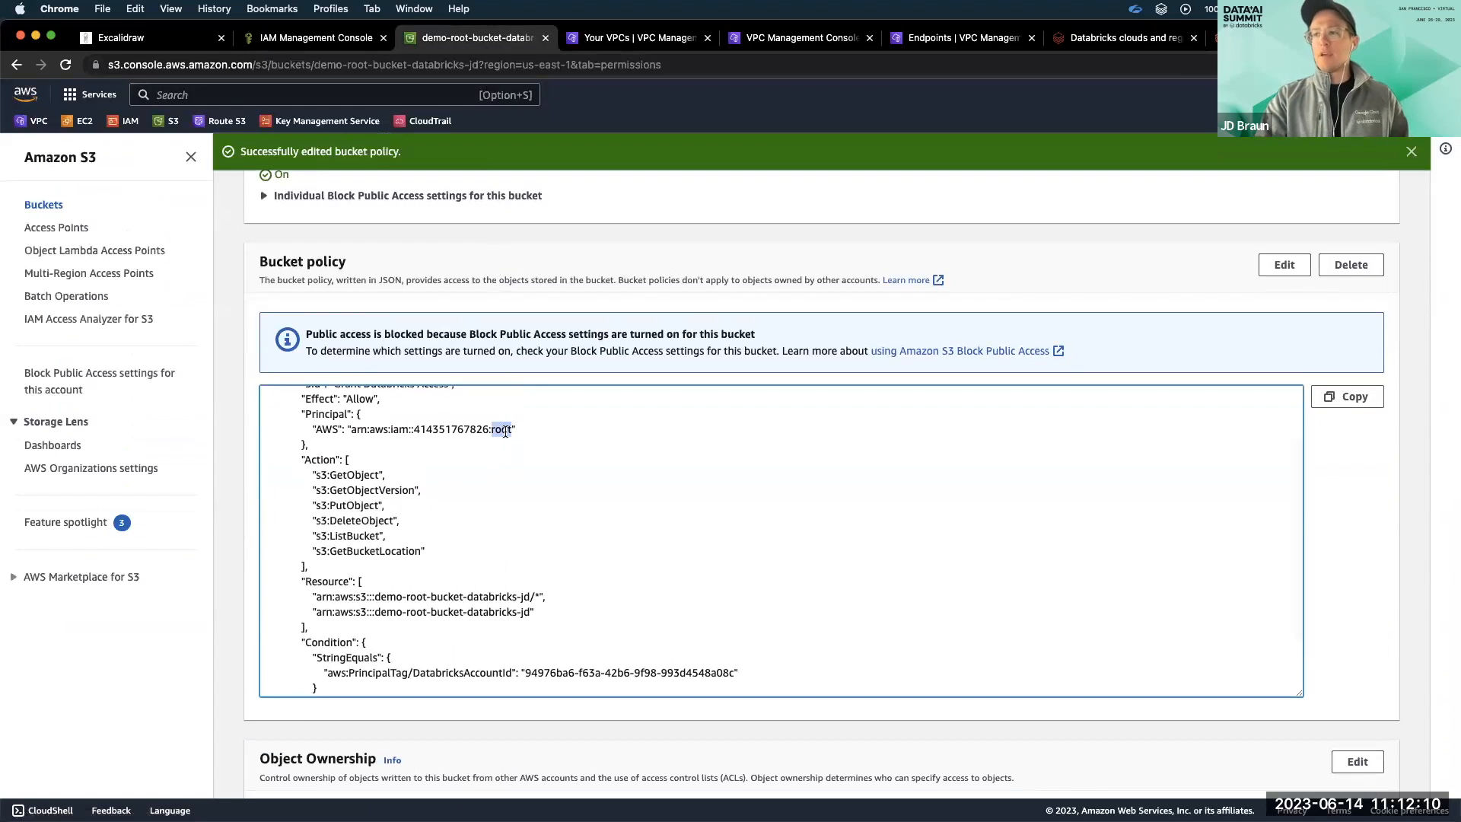
pyautogui.moveTo(527, 430); pyautogui.dragTo(301, 431)
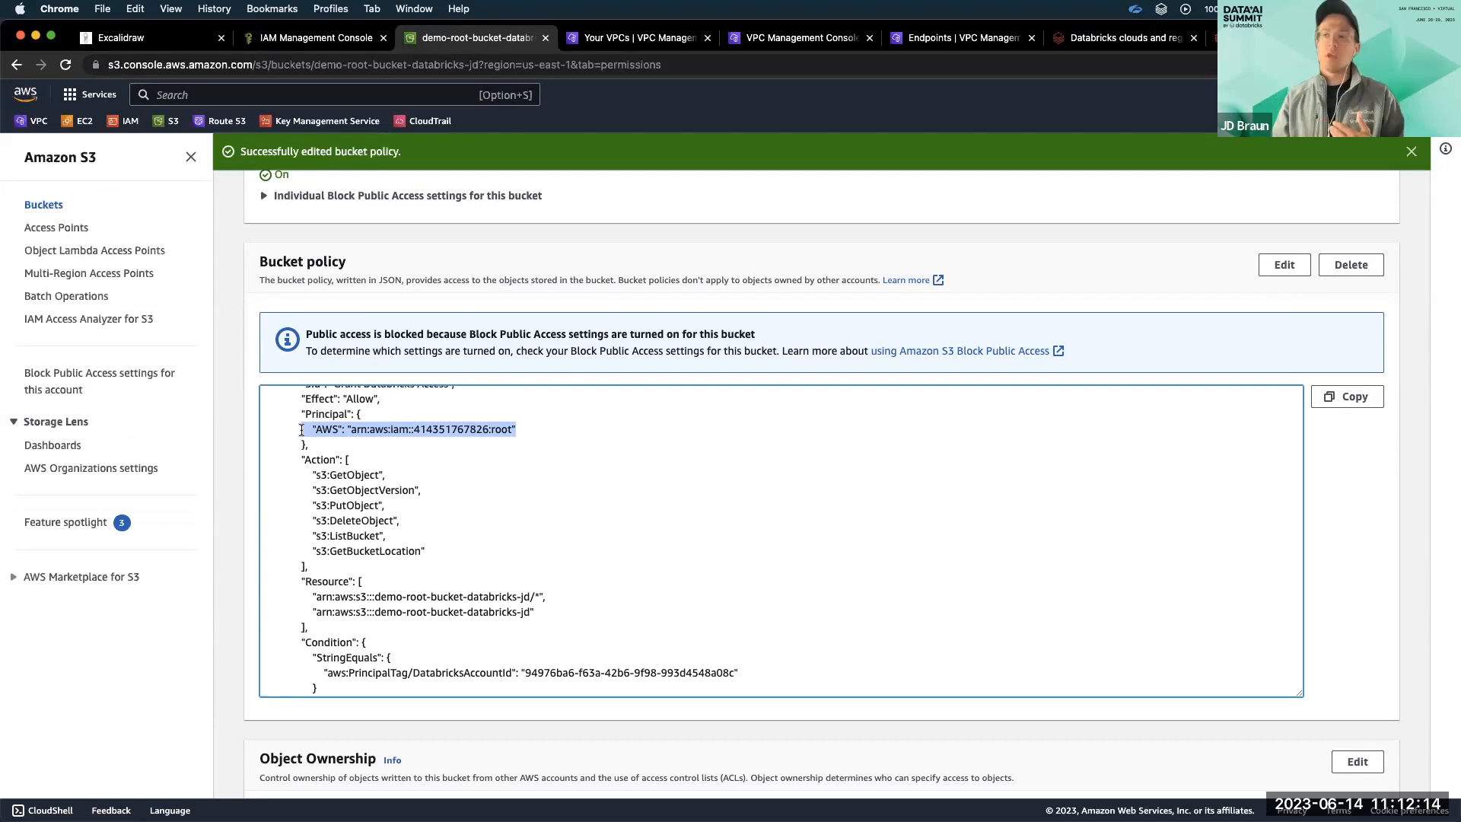
pyautogui.click(302, 430)
pyautogui.scroll(-2, 378, 472)
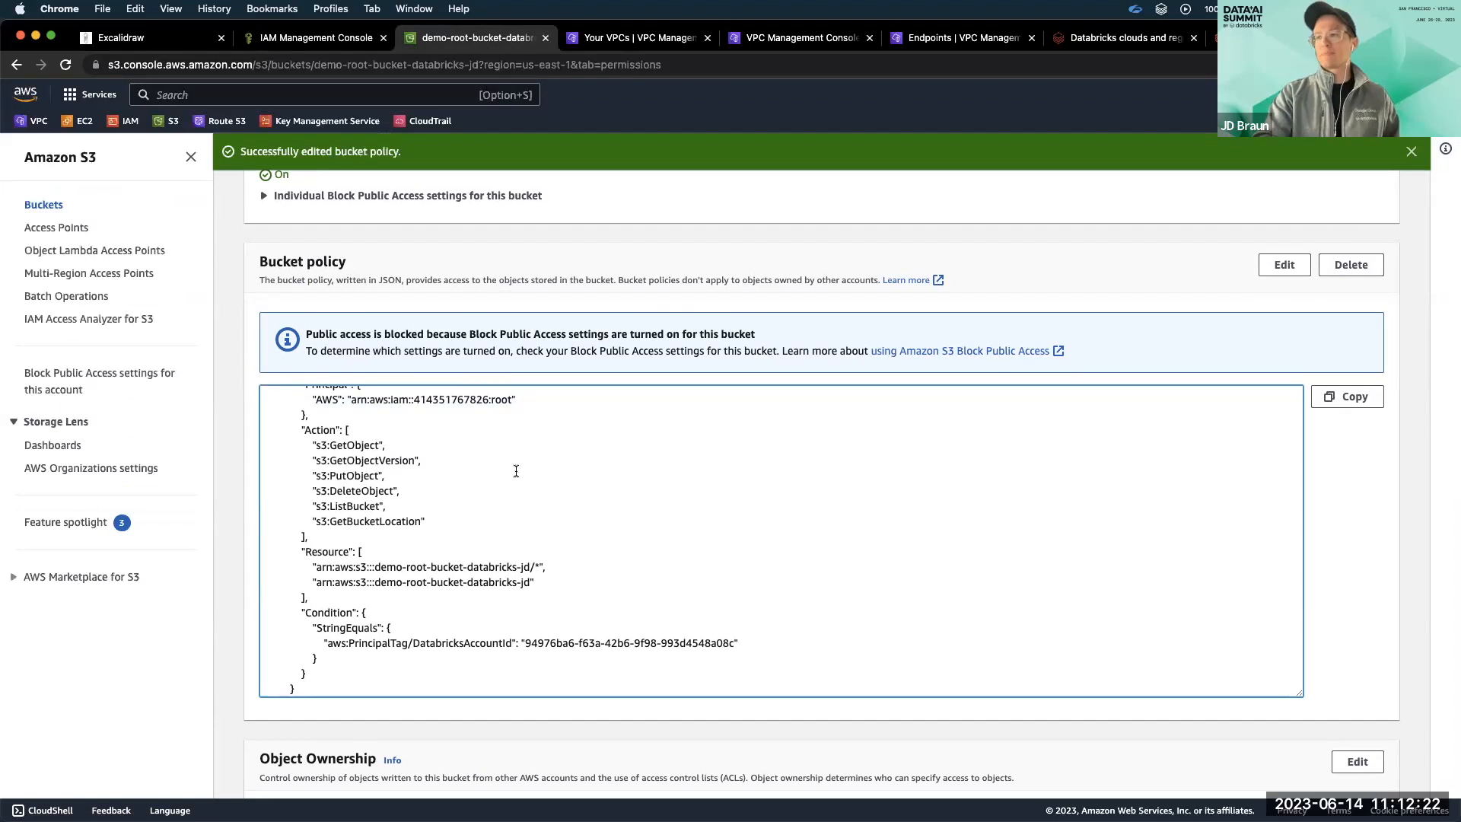
pyautogui.click(588, 271)
pyautogui.scroll(1, 588, 269)
pyautogui.scroll(1, 588, 269)
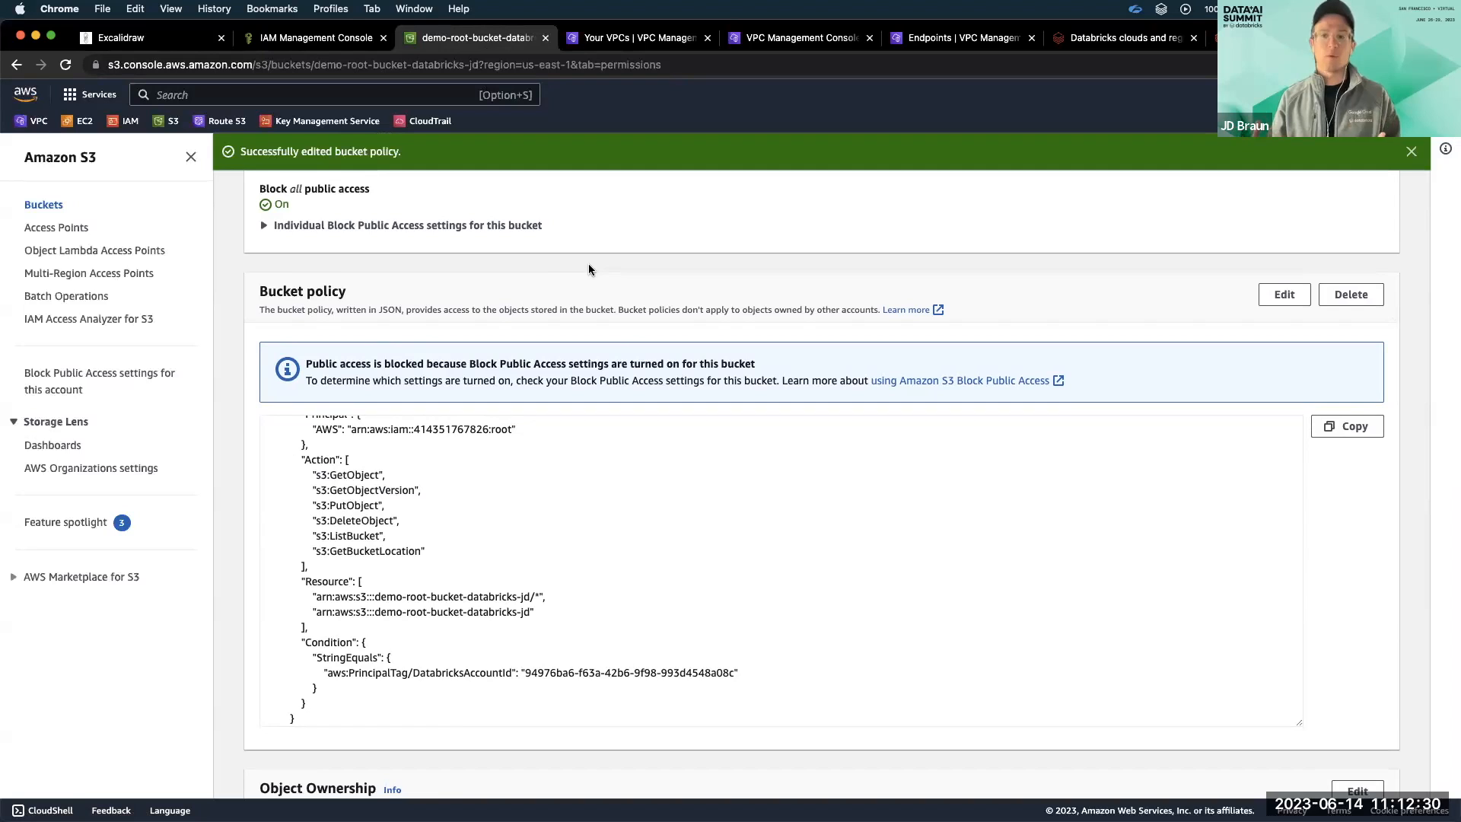
# Revisit the Data Plane box in the Excalidraw diagram and open the Databricks documentation's list of PrivateLink endpoint services by region.
pyautogui.click(185, 44)
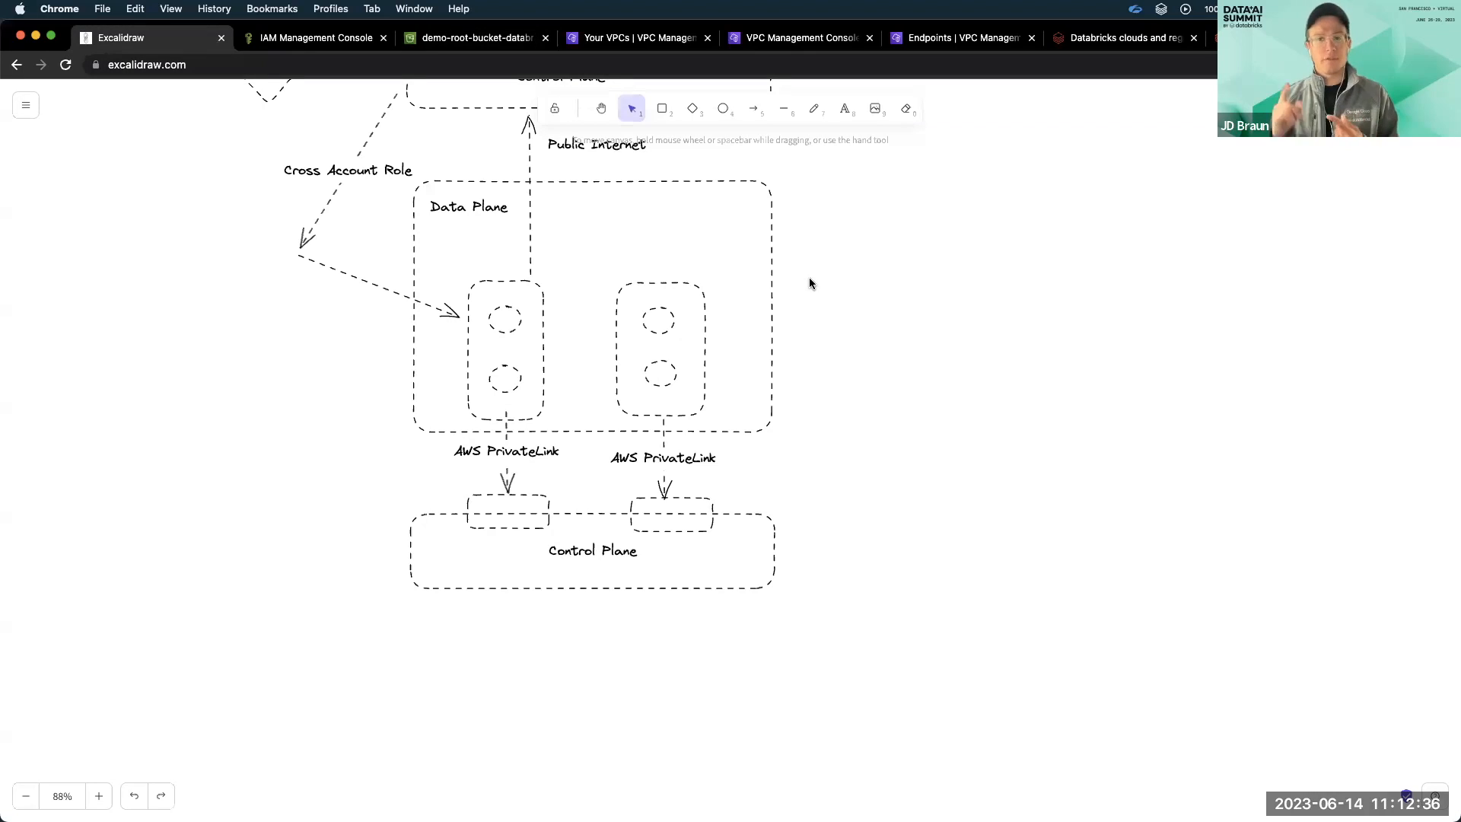
pyautogui.click(762, 221)
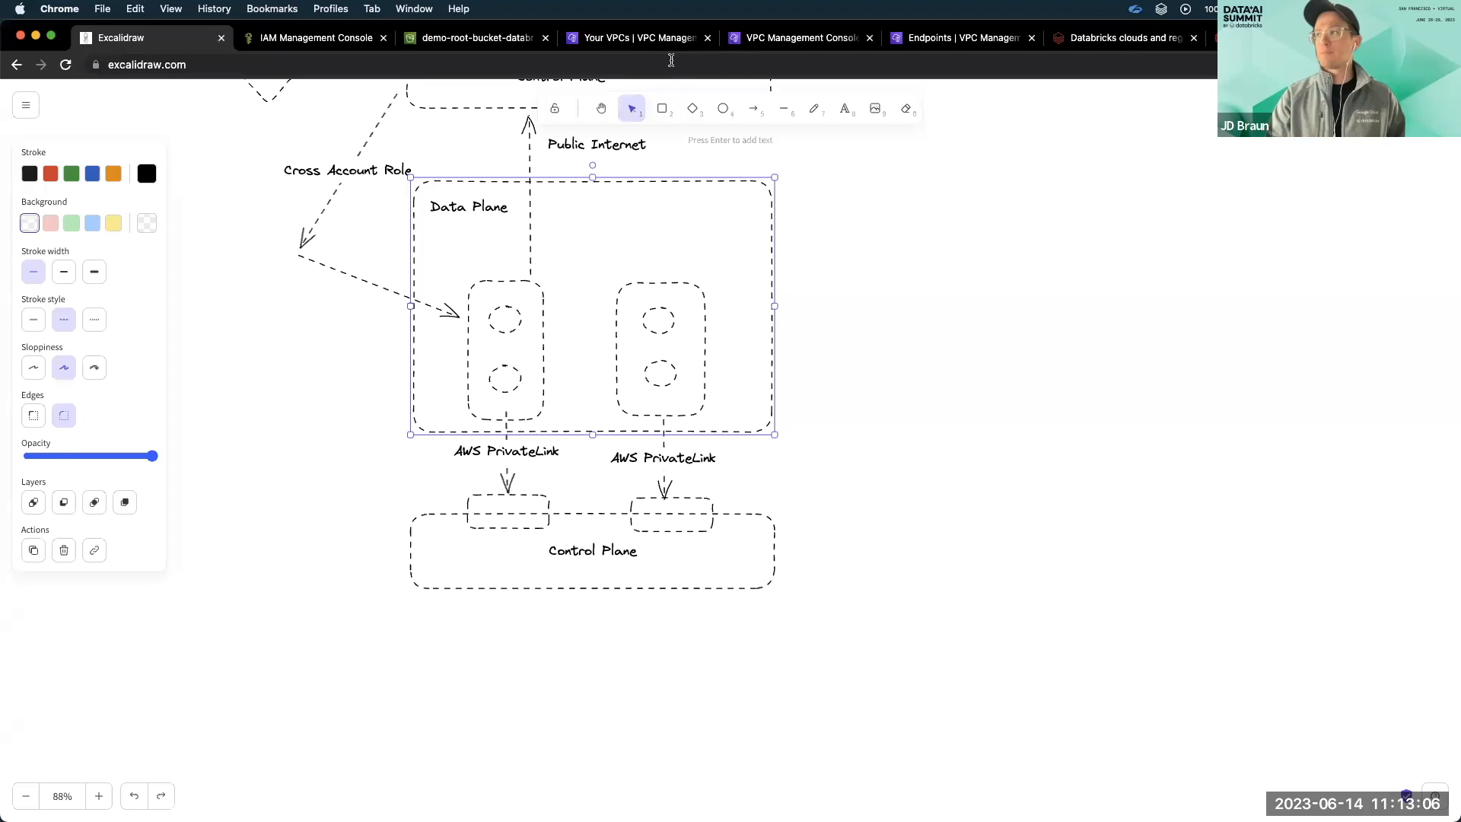
pyautogui.click(1128, 37)
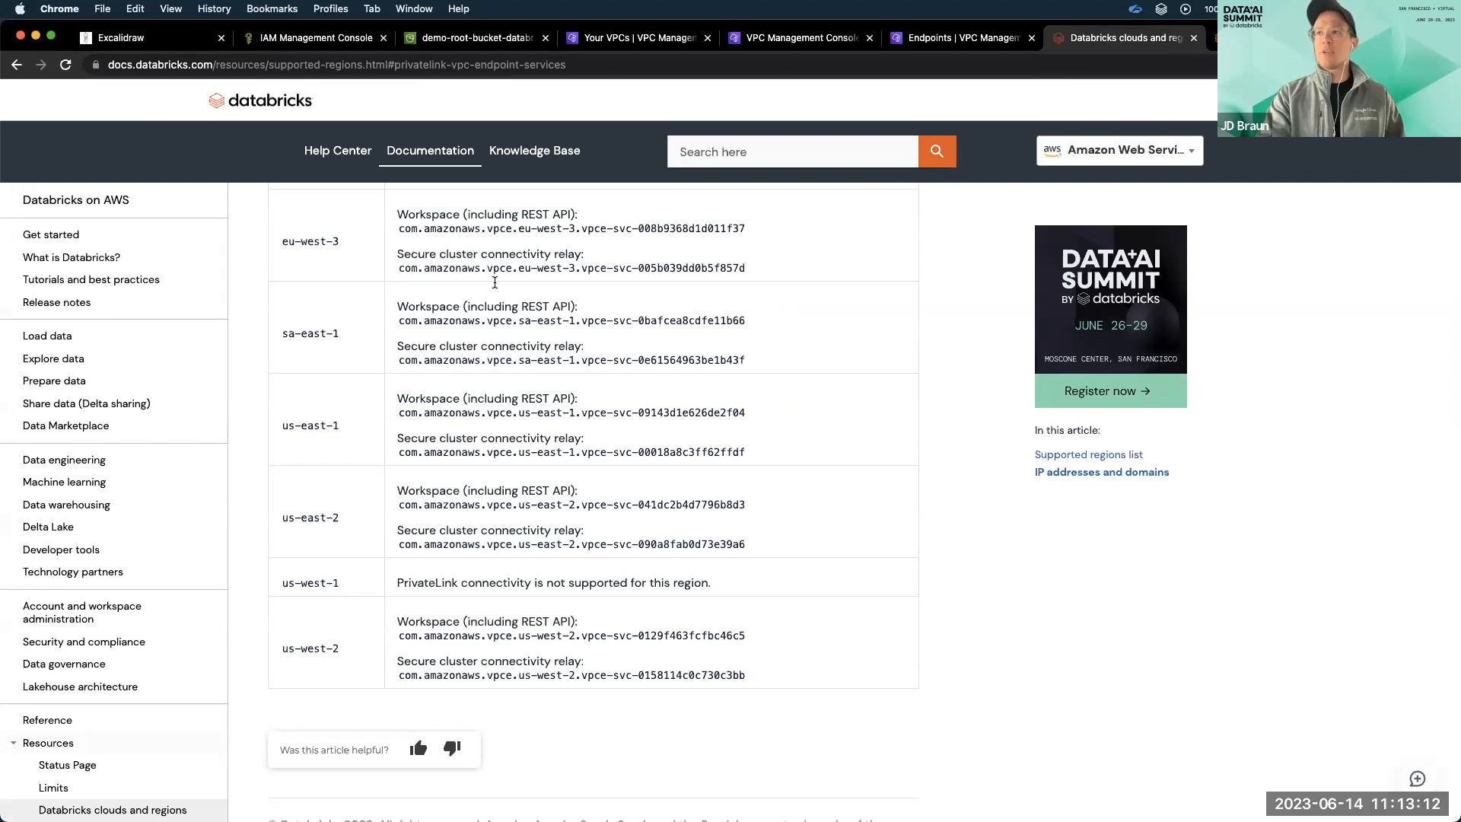
pyautogui.scroll(1, 495, 282)
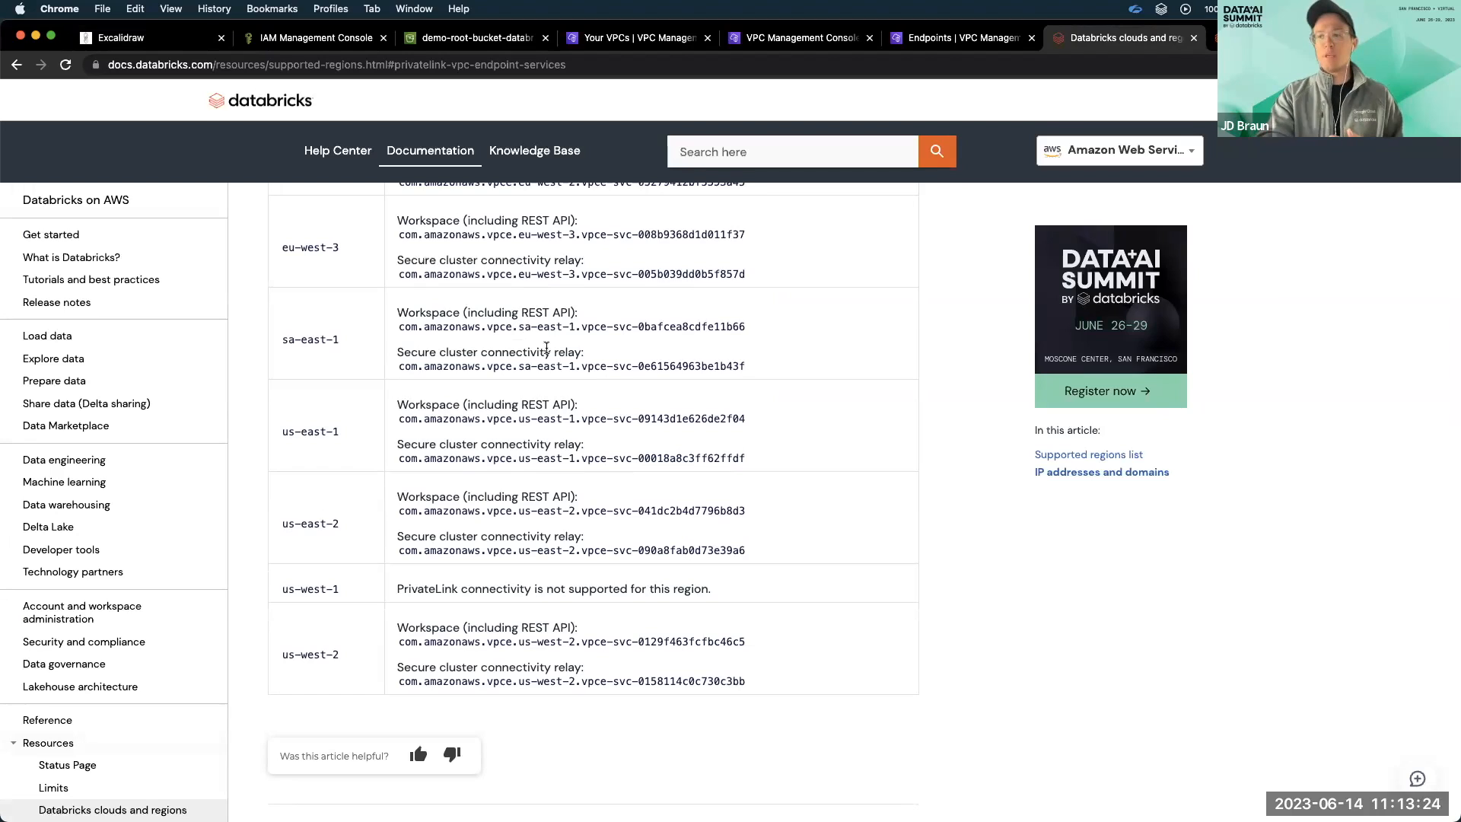
# Review the two PrivateLink endpoint service types, then copy the us-east-1 Workspace (including REST API) service name.
pyautogui.moveTo(581, 629); pyautogui.dragTo(393, 629)
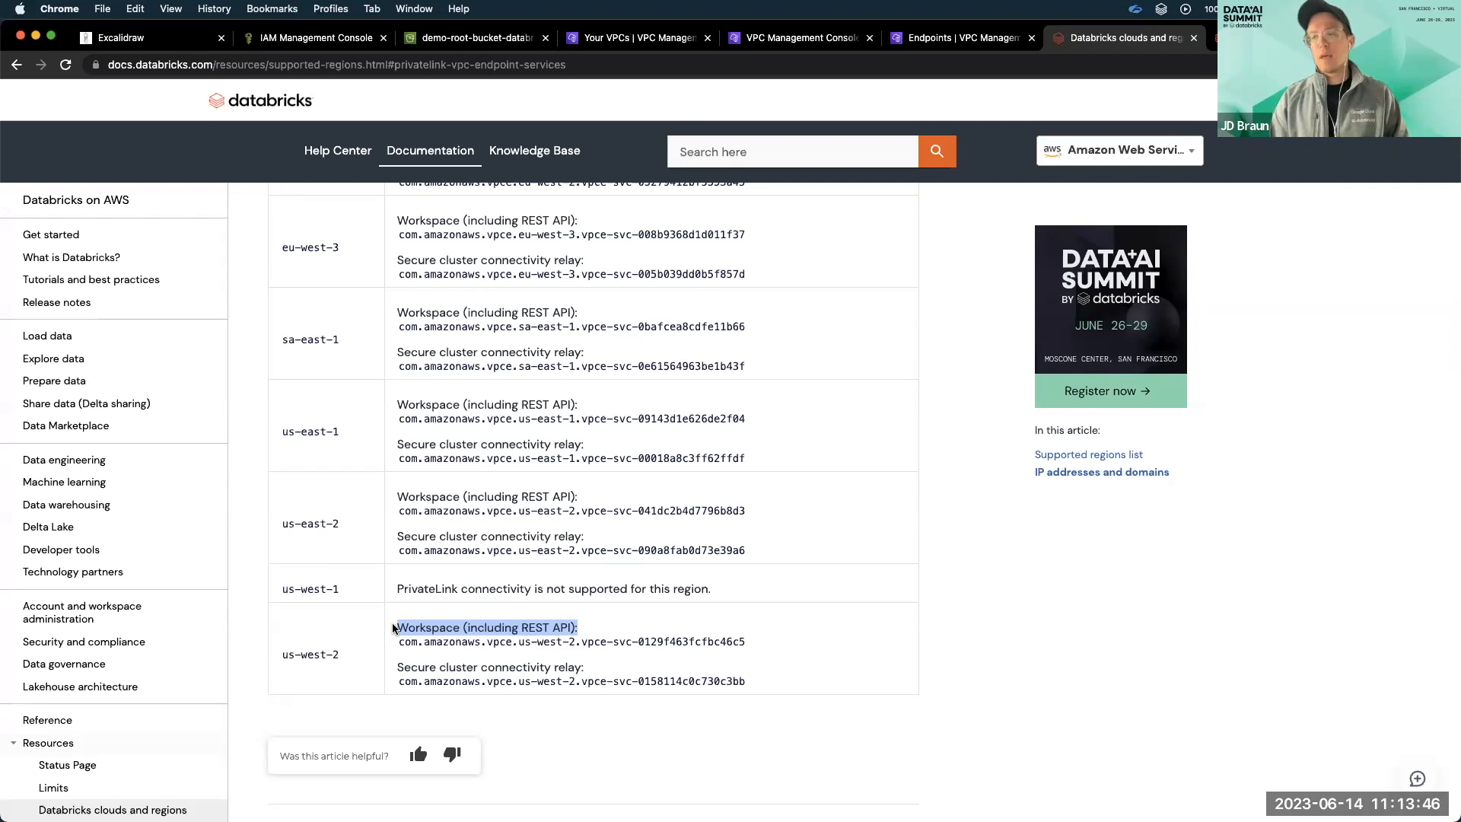
pyautogui.moveTo(592, 668); pyautogui.dragTo(396, 668)
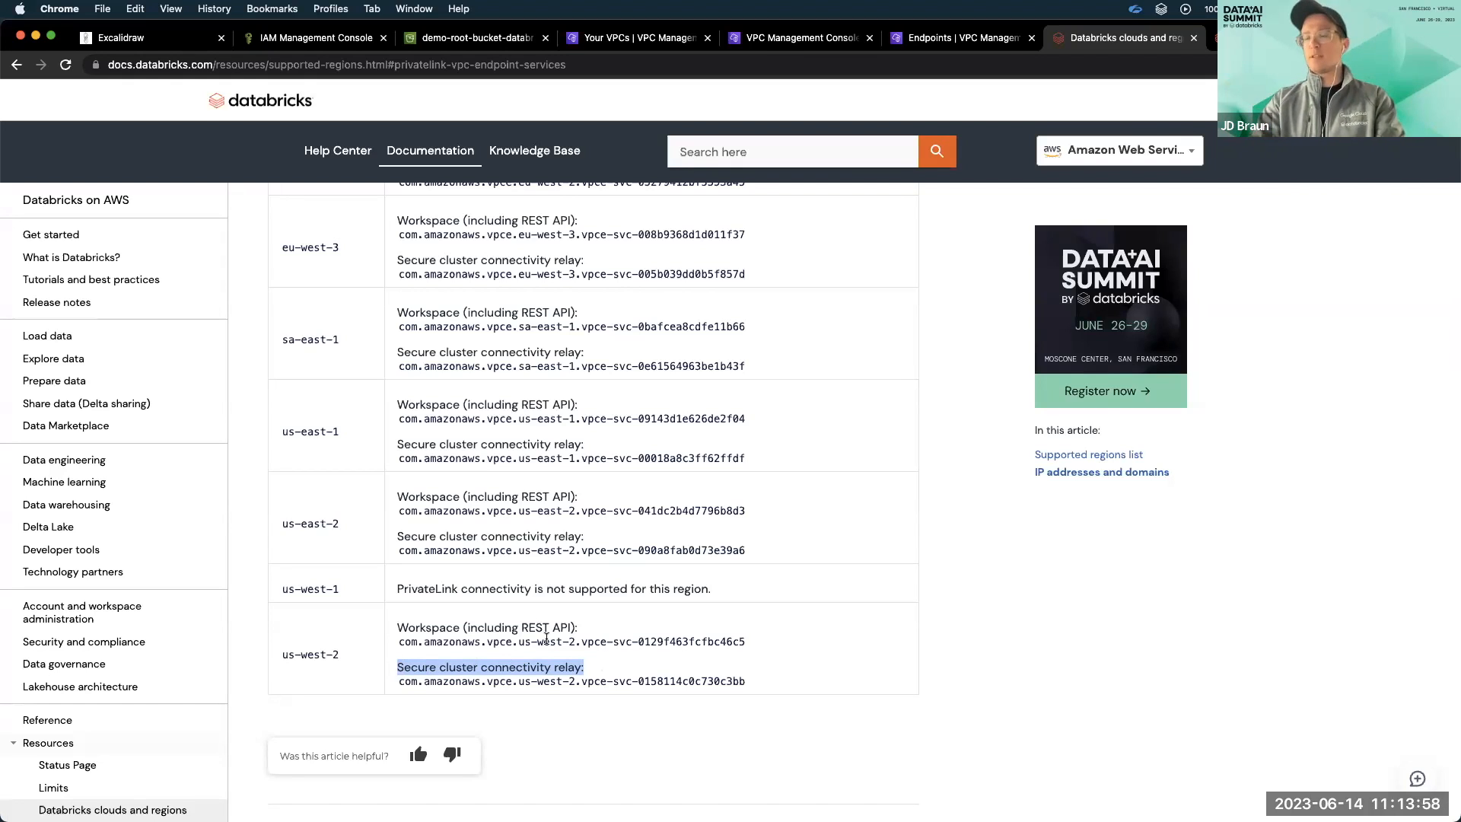
pyautogui.scroll(2, 600, 476)
pyautogui.moveTo(749, 504); pyautogui.dragTo(400, 507)
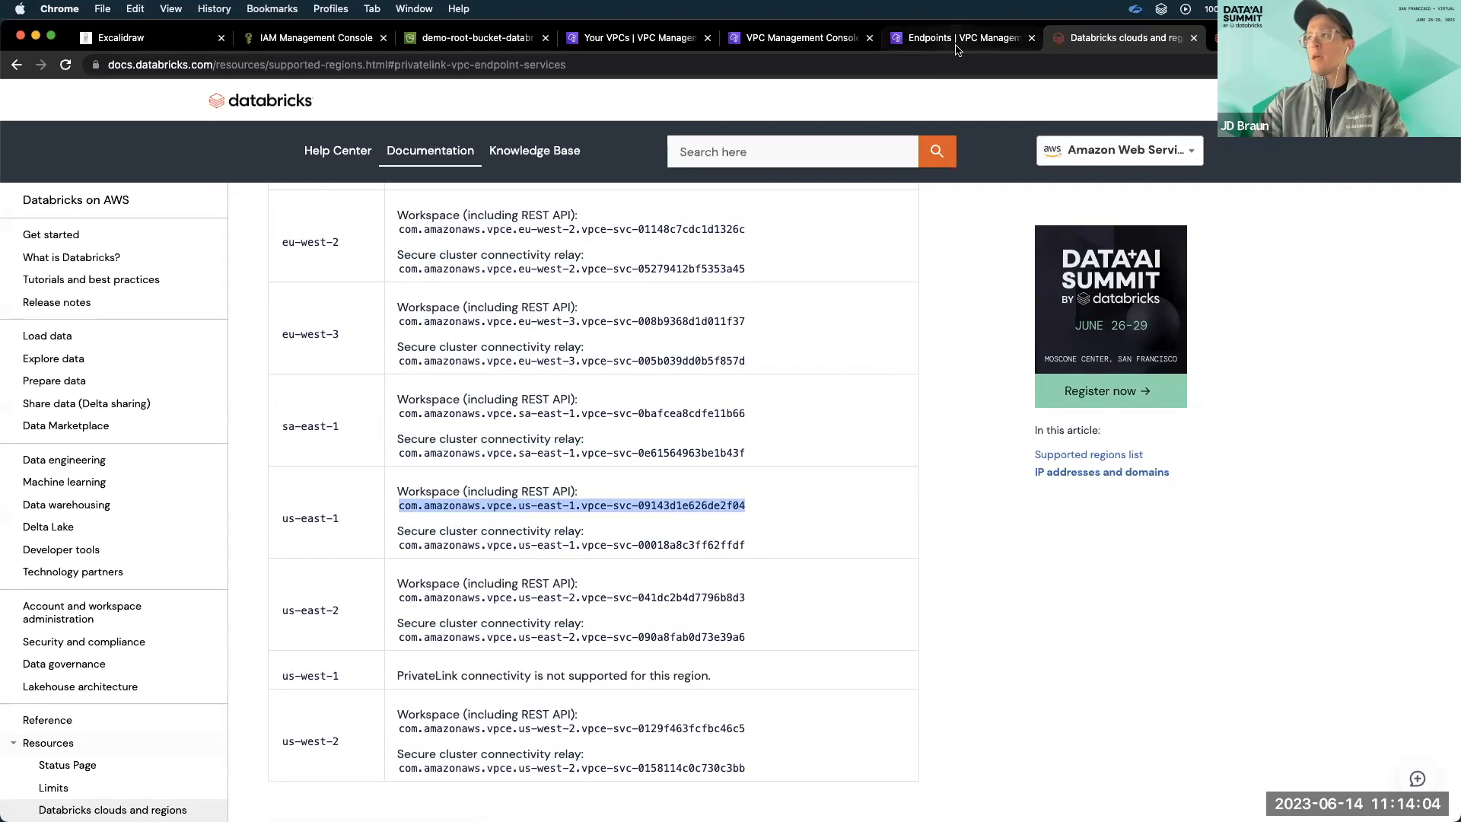
# In the AWS VPC console, start a new endpoint with the name tag "rest-api-databricks".
pyautogui.click(203, 232)
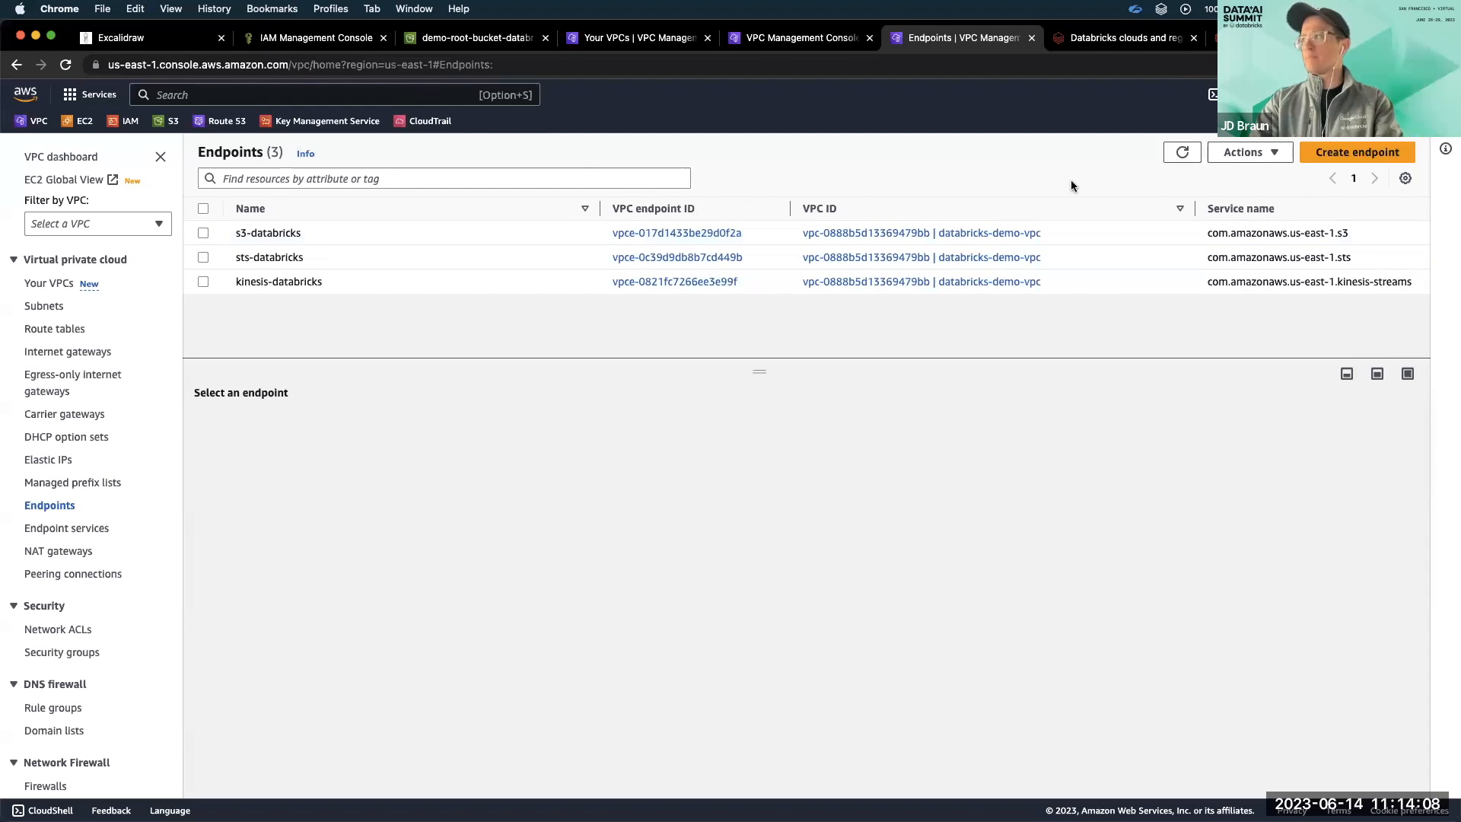
pyautogui.click(1368, 153)
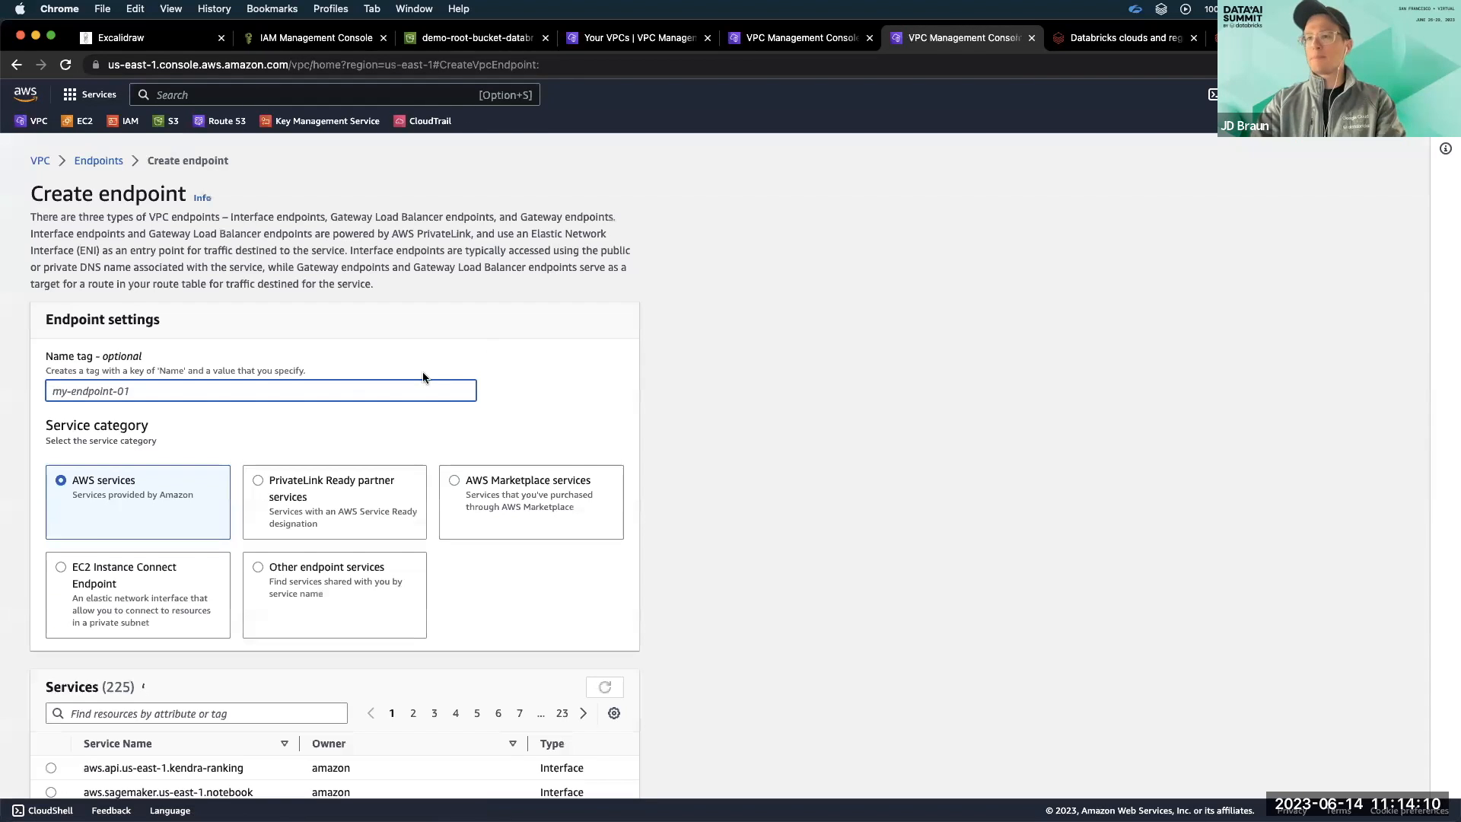
pyautogui.scroll(-1, 331, 398)
pyautogui.write('res')
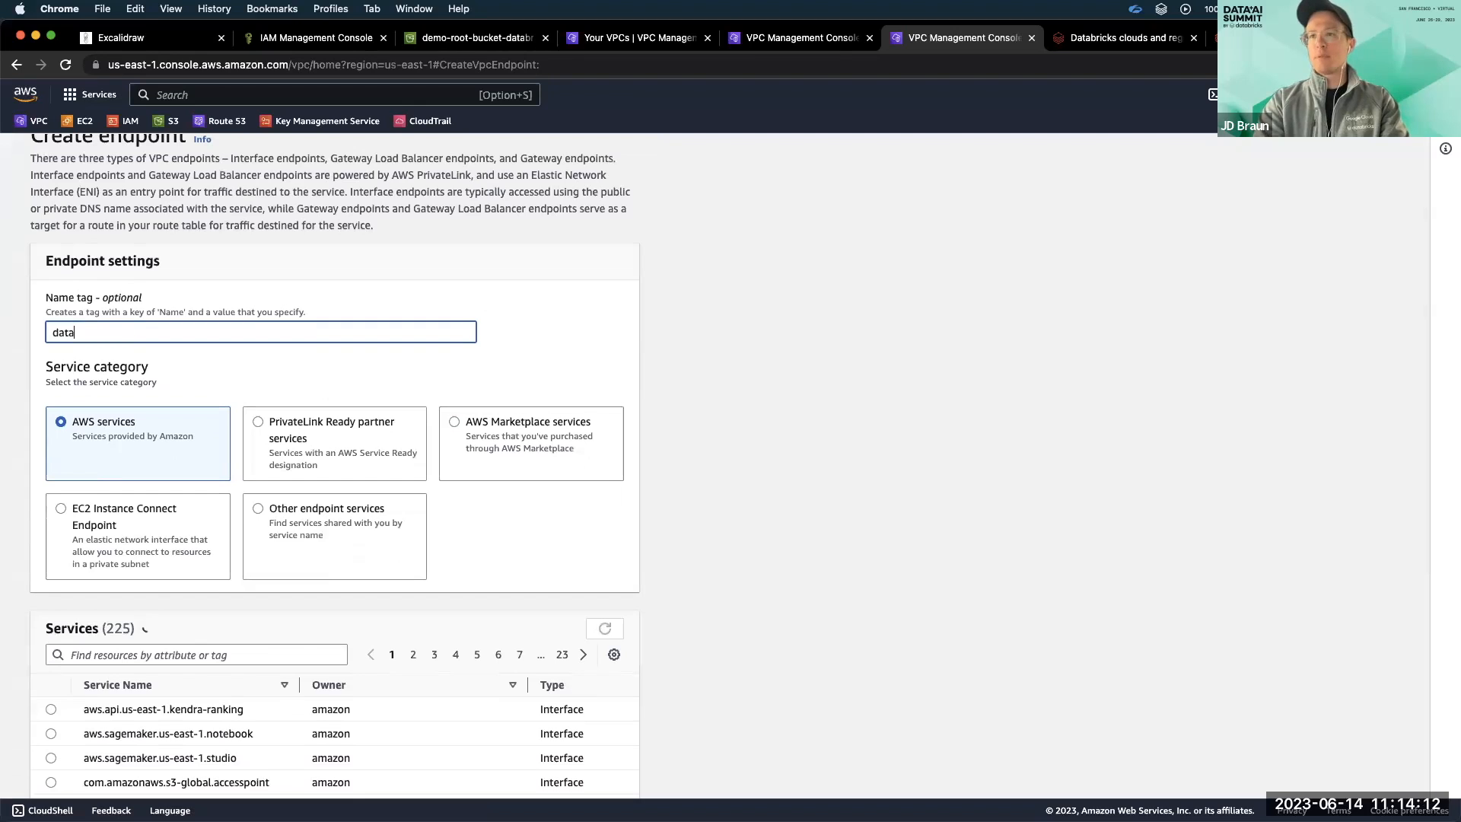
pyautogui.write('t-api-databricks')
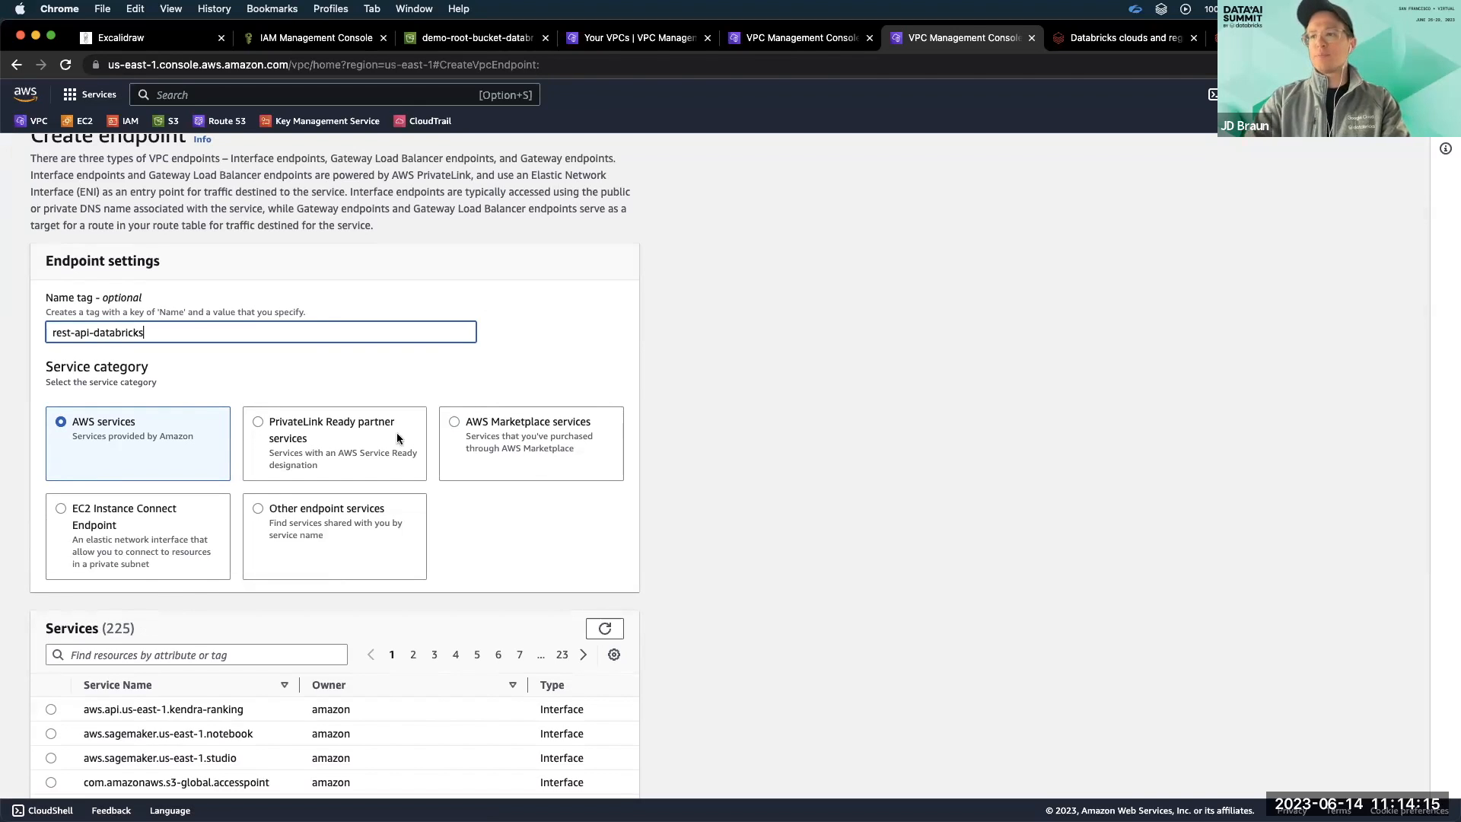
pyautogui.scroll(-1, 491, 410)
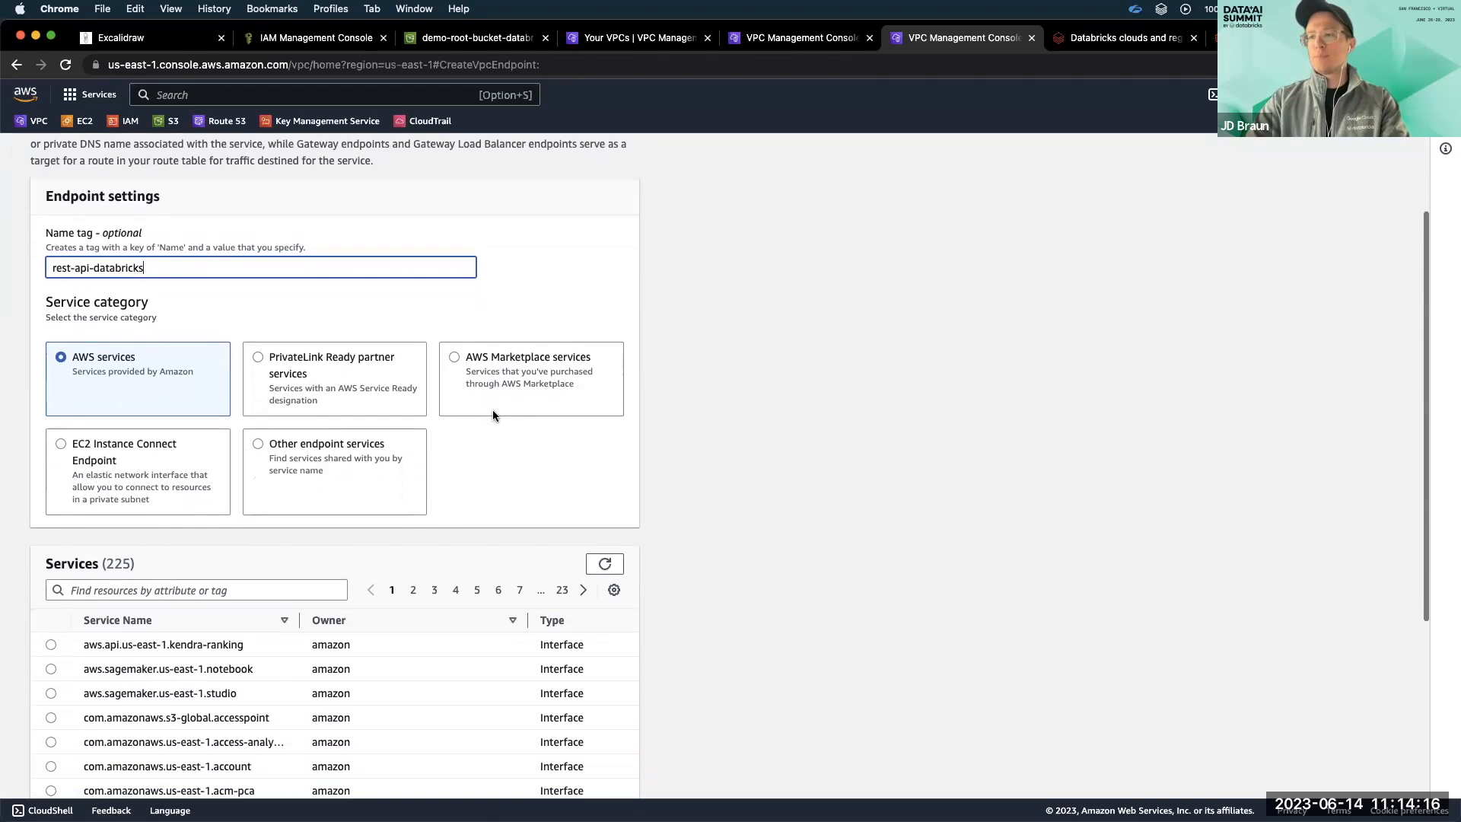
# Choose PrivateLink Ready partner services and verify the service name com.amazonaws.vpce.us-east-1.vpce-svc-09143d1e626de2f04.
pyautogui.click(367, 355)
pyautogui.scroll(-2, 403, 324)
pyautogui.click(279, 622)
pyautogui.write('com.amazonaws.vpce.us-east-1.vpce-svc-09143d1e626de2f04')
pyautogui.scroll(-1, 401, 758)
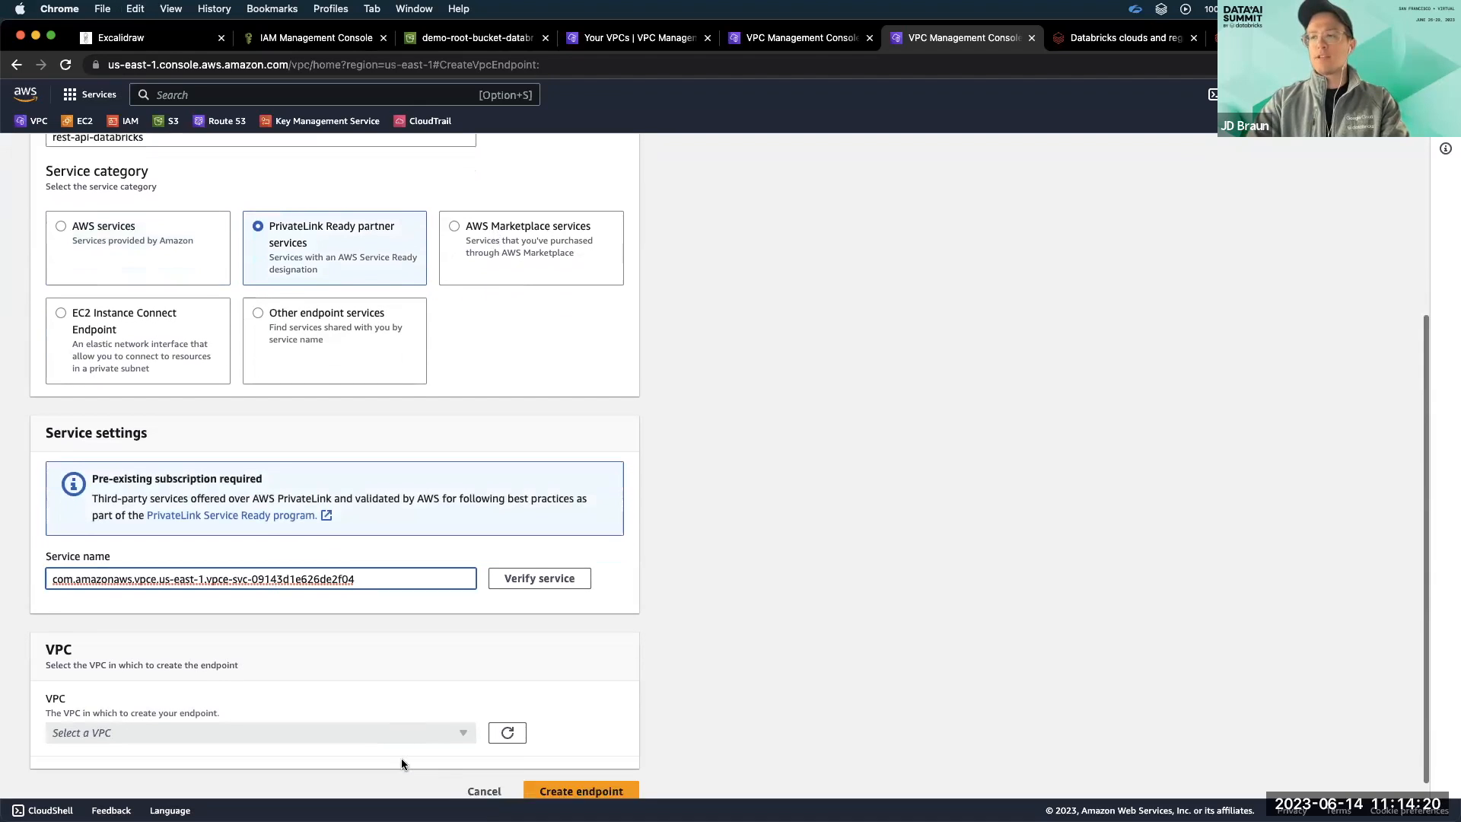
pyautogui.click(1090, 38)
pyautogui.click(988, 45)
pyautogui.click(567, 564)
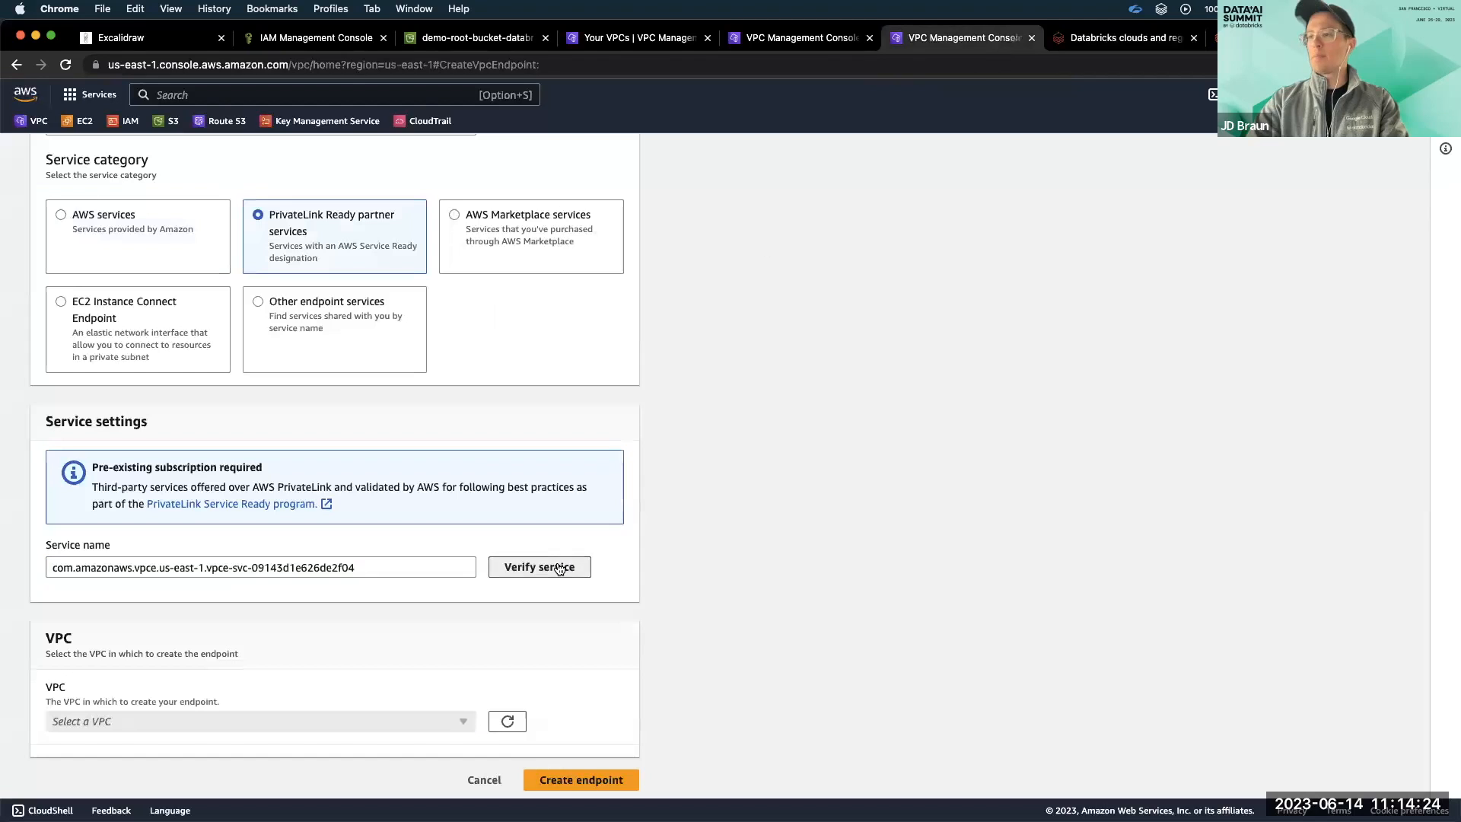
# Place the REST API endpoint in databricks-demo-vpc using privatelink-subnet-1a for us-east-1a and privatelink-subnet-1b for us-east-1b.
pyautogui.scroll(-1, 656, 510)
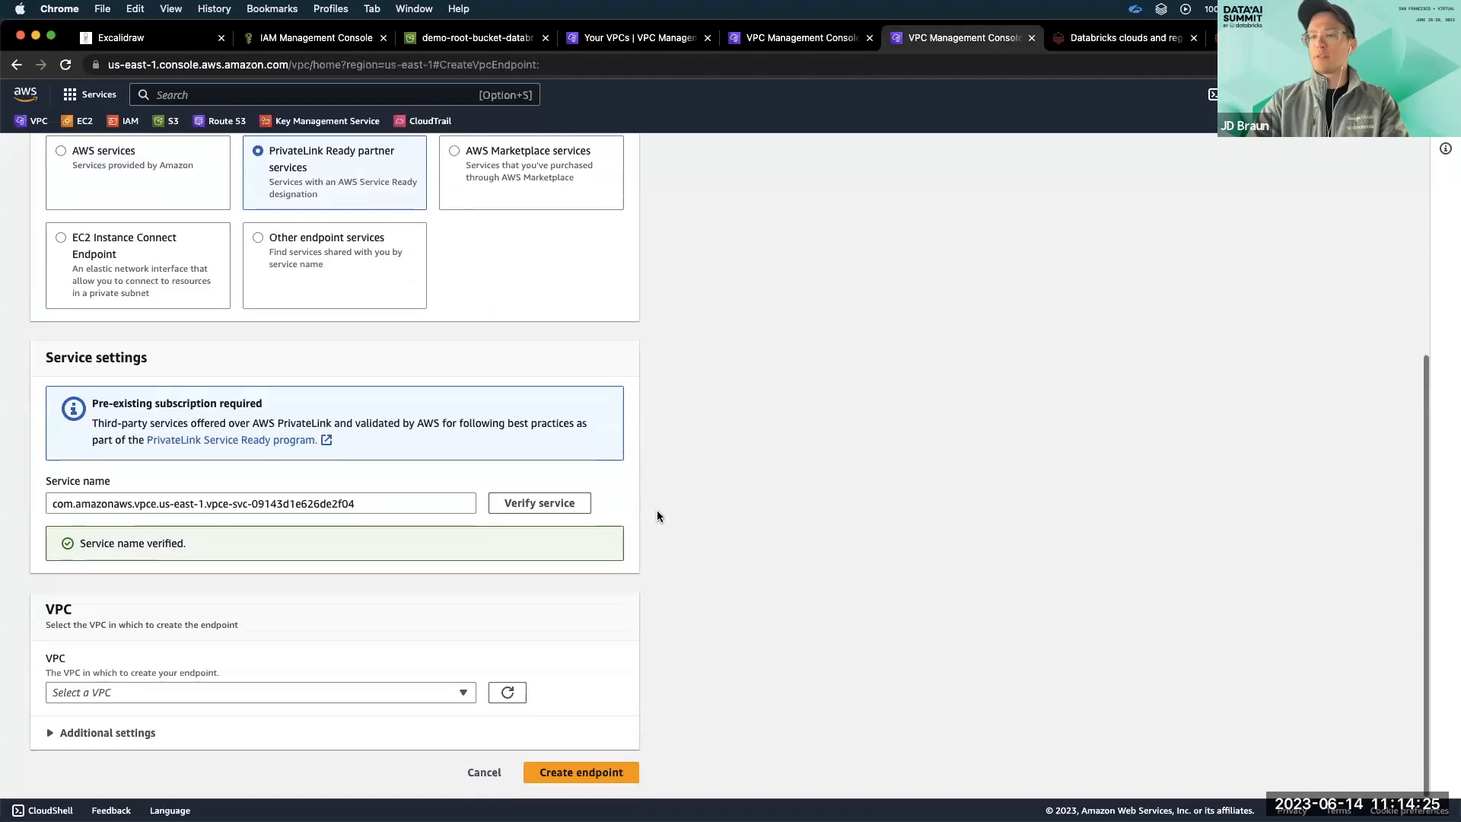
pyautogui.click(269, 690)
pyautogui.click(270, 666)
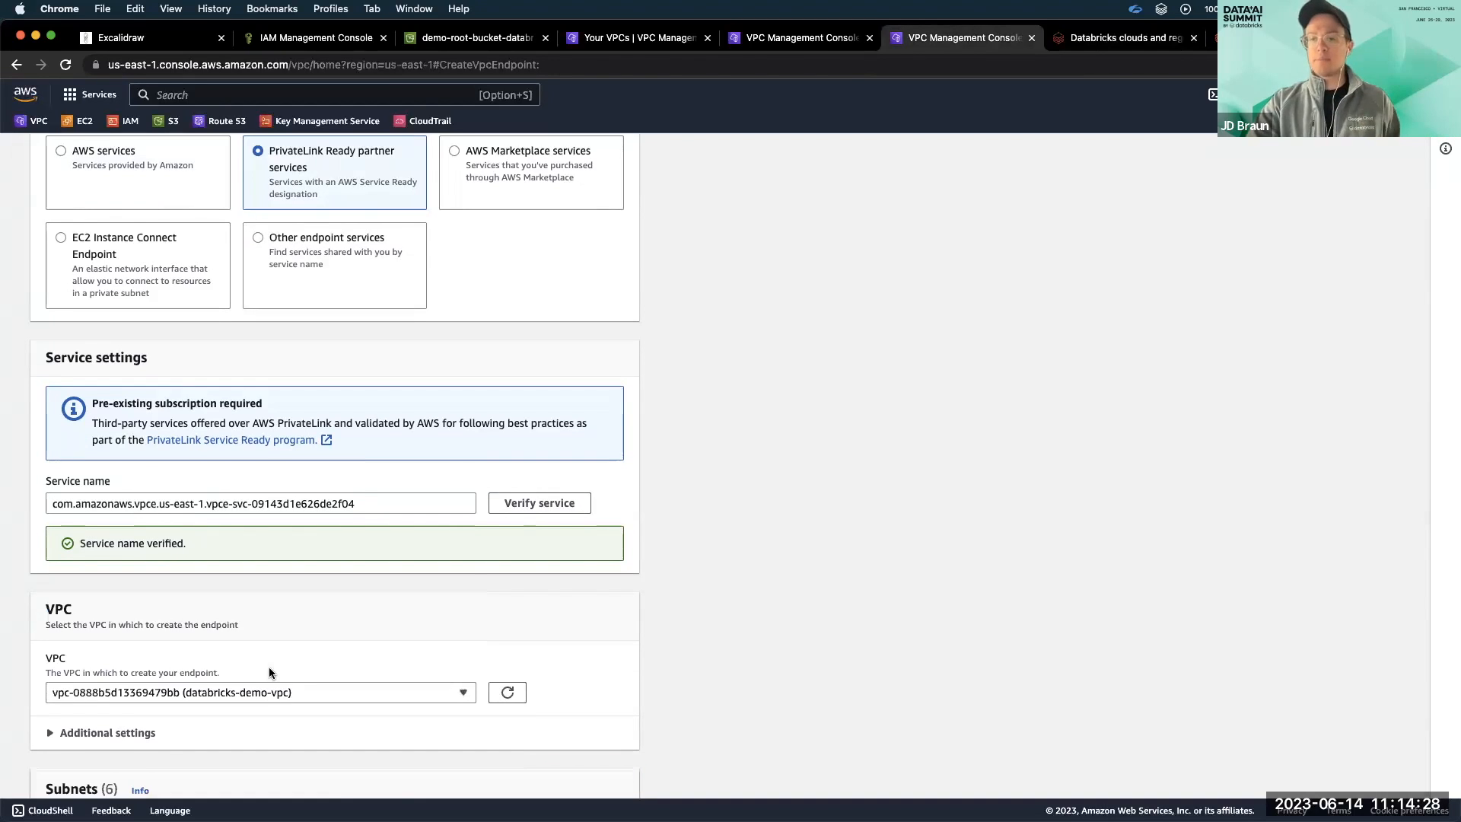
pyautogui.scroll(-3, 267, 666)
pyautogui.click(51, 611)
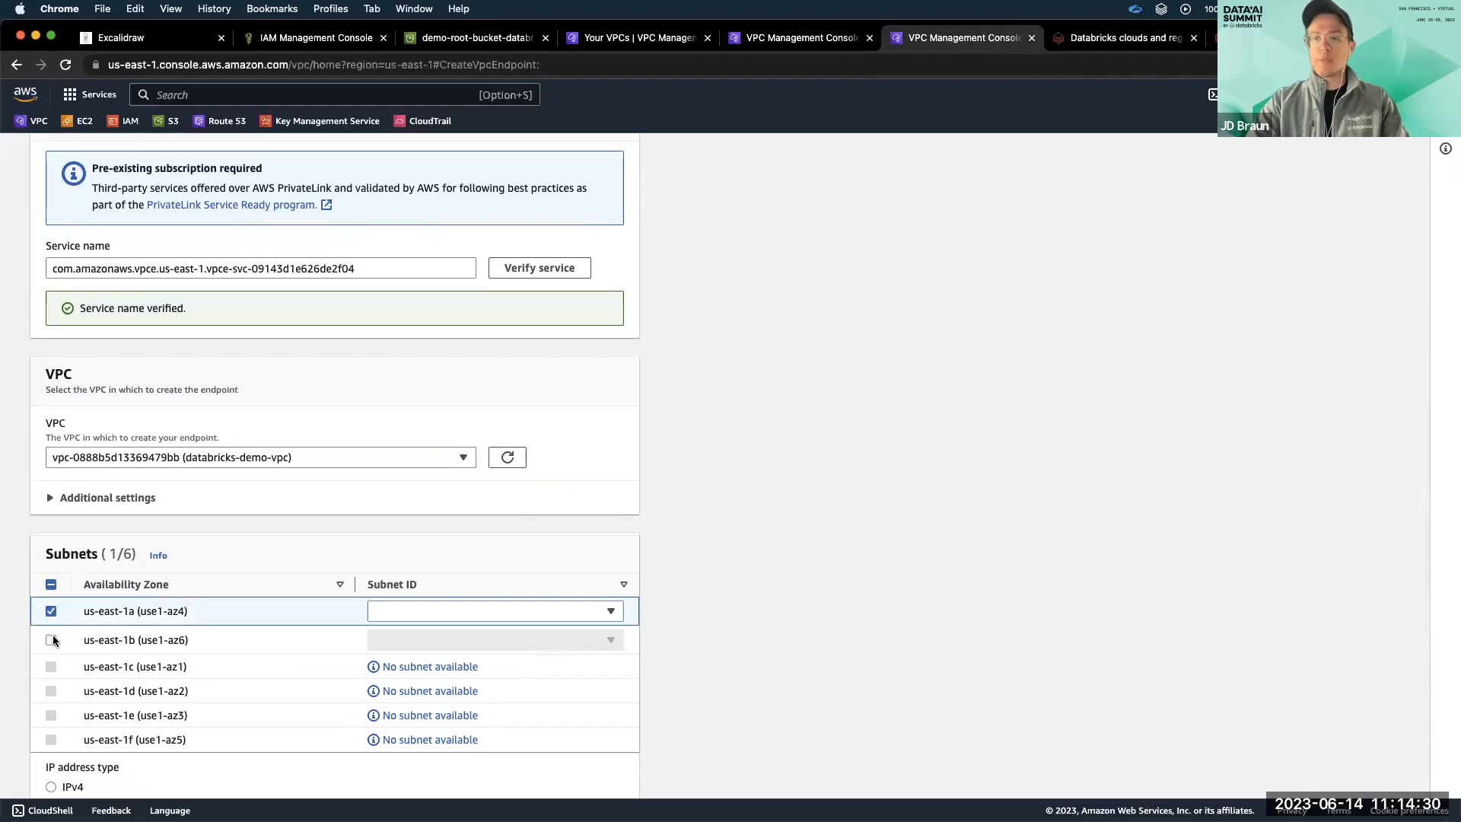
pyautogui.click(51, 640)
pyautogui.click(405, 608)
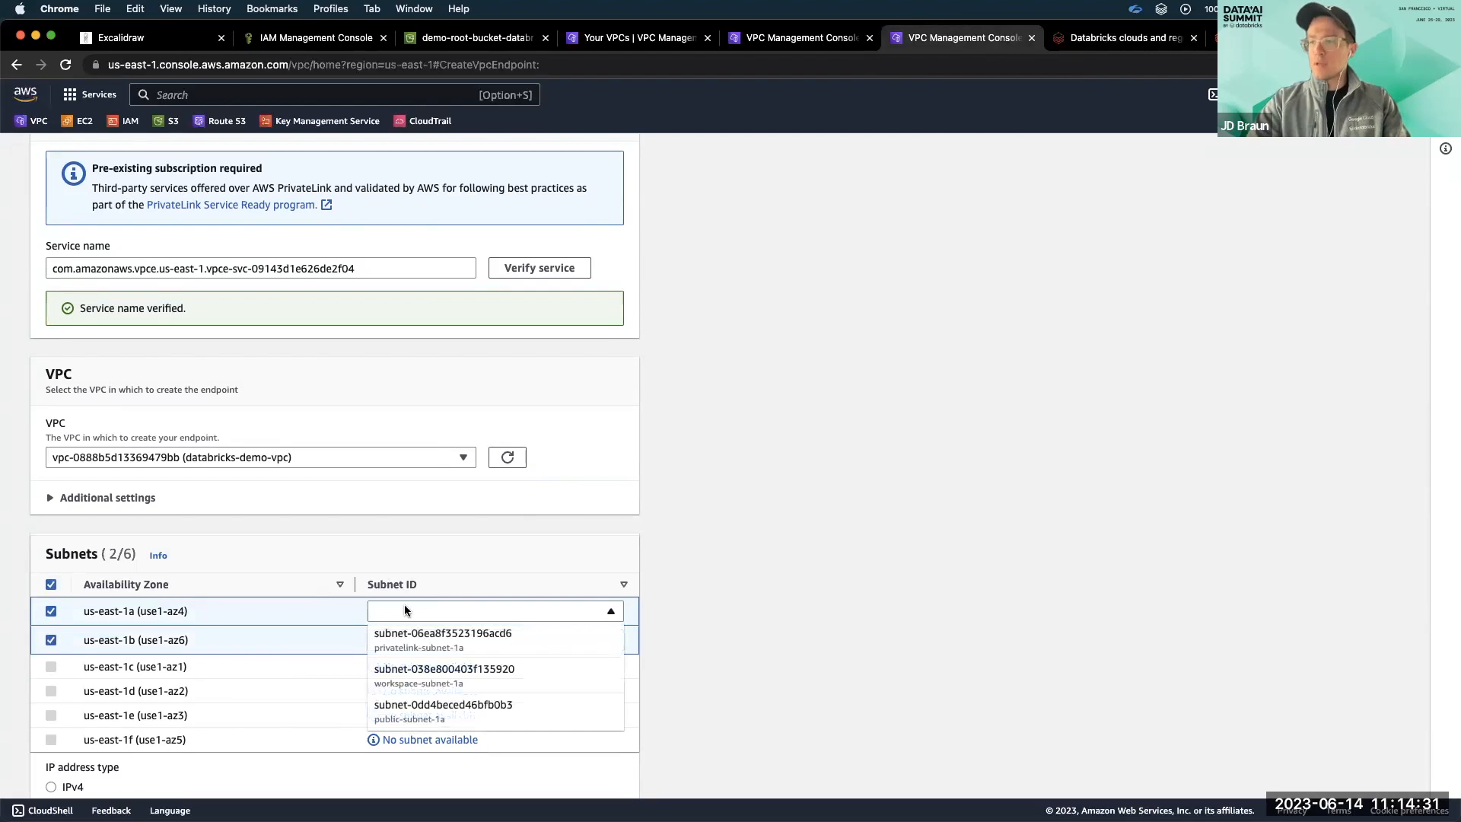
pyautogui.click(428, 642)
pyautogui.click(430, 641)
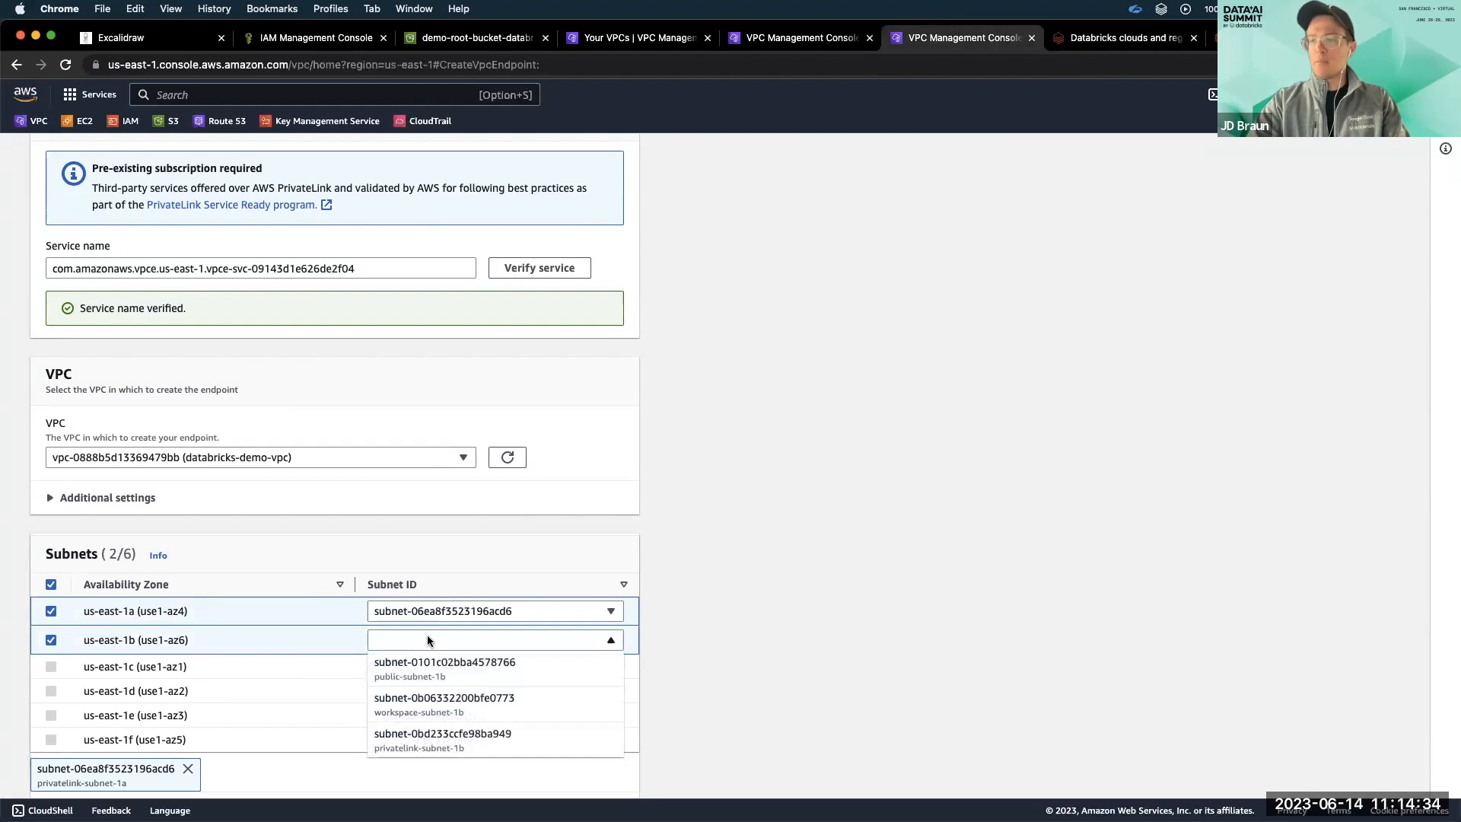
pyautogui.click(436, 736)
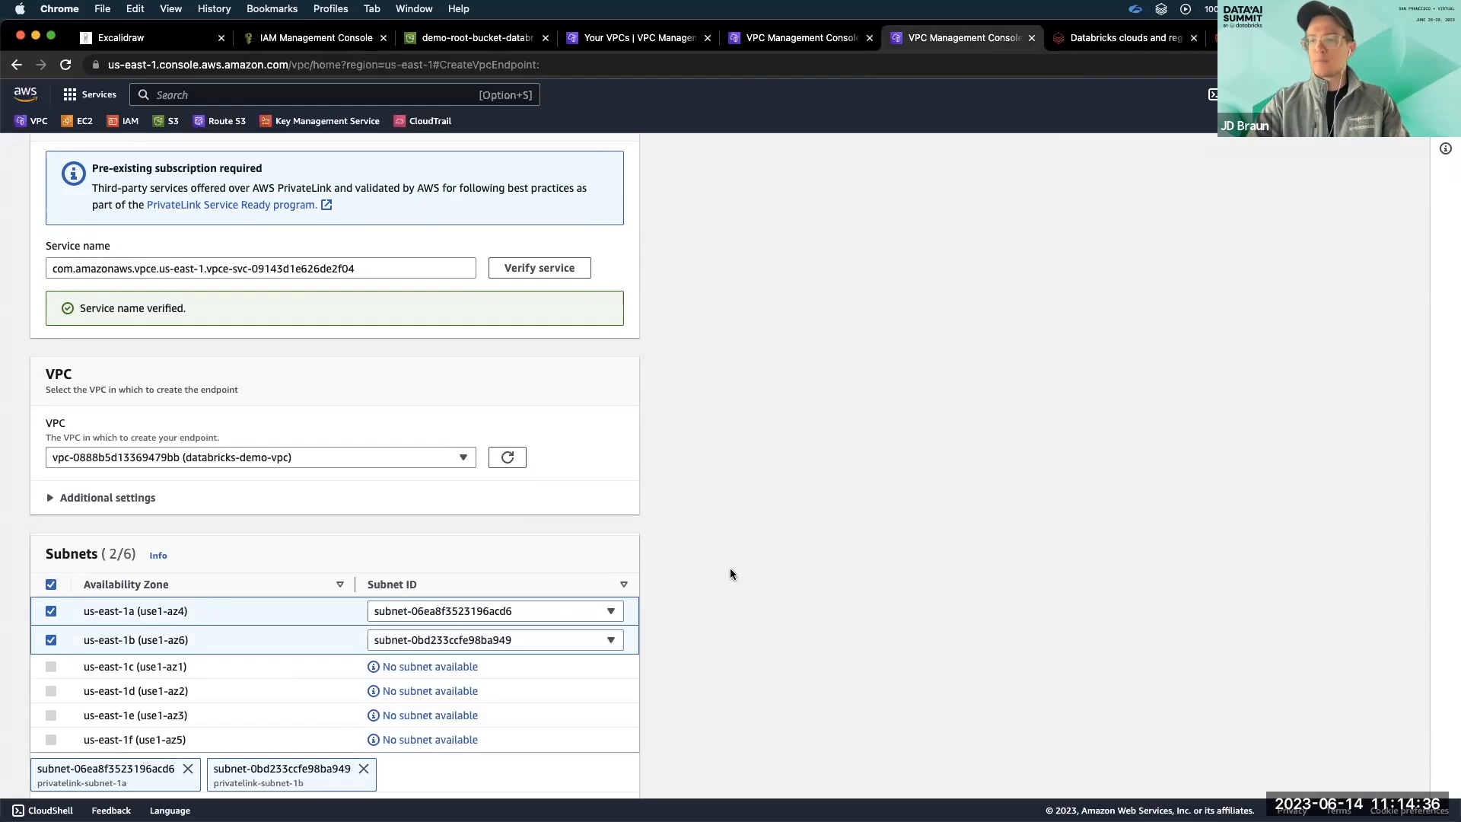
# Assign the databricks-sg-workspace security group to the REST API endpoint and create it.
pyautogui.scroll(-3, 729, 568)
pyautogui.scroll(-3, 729, 567)
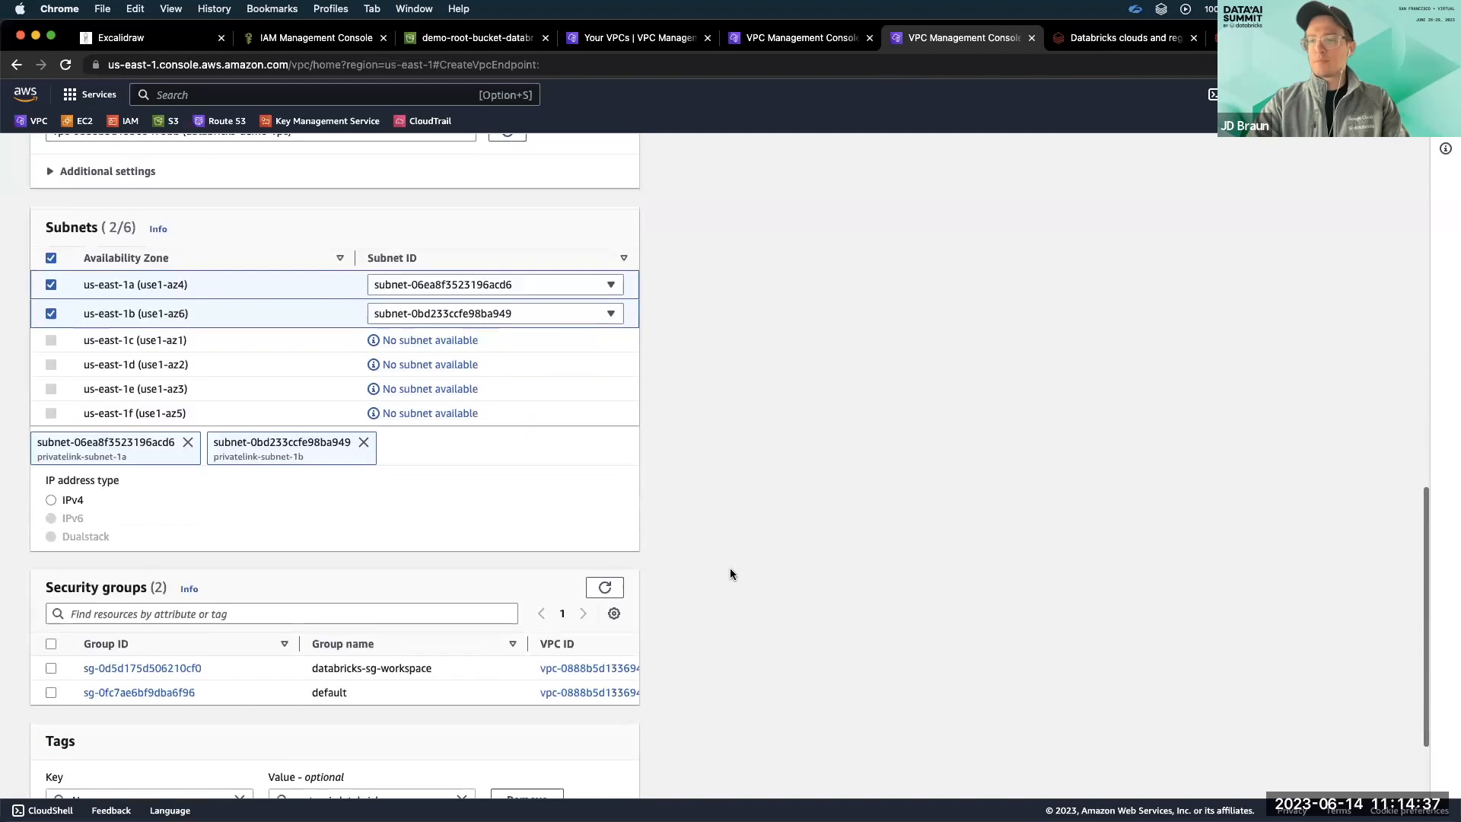
pyautogui.click(51, 664)
pyautogui.scroll(-3, 734, 572)
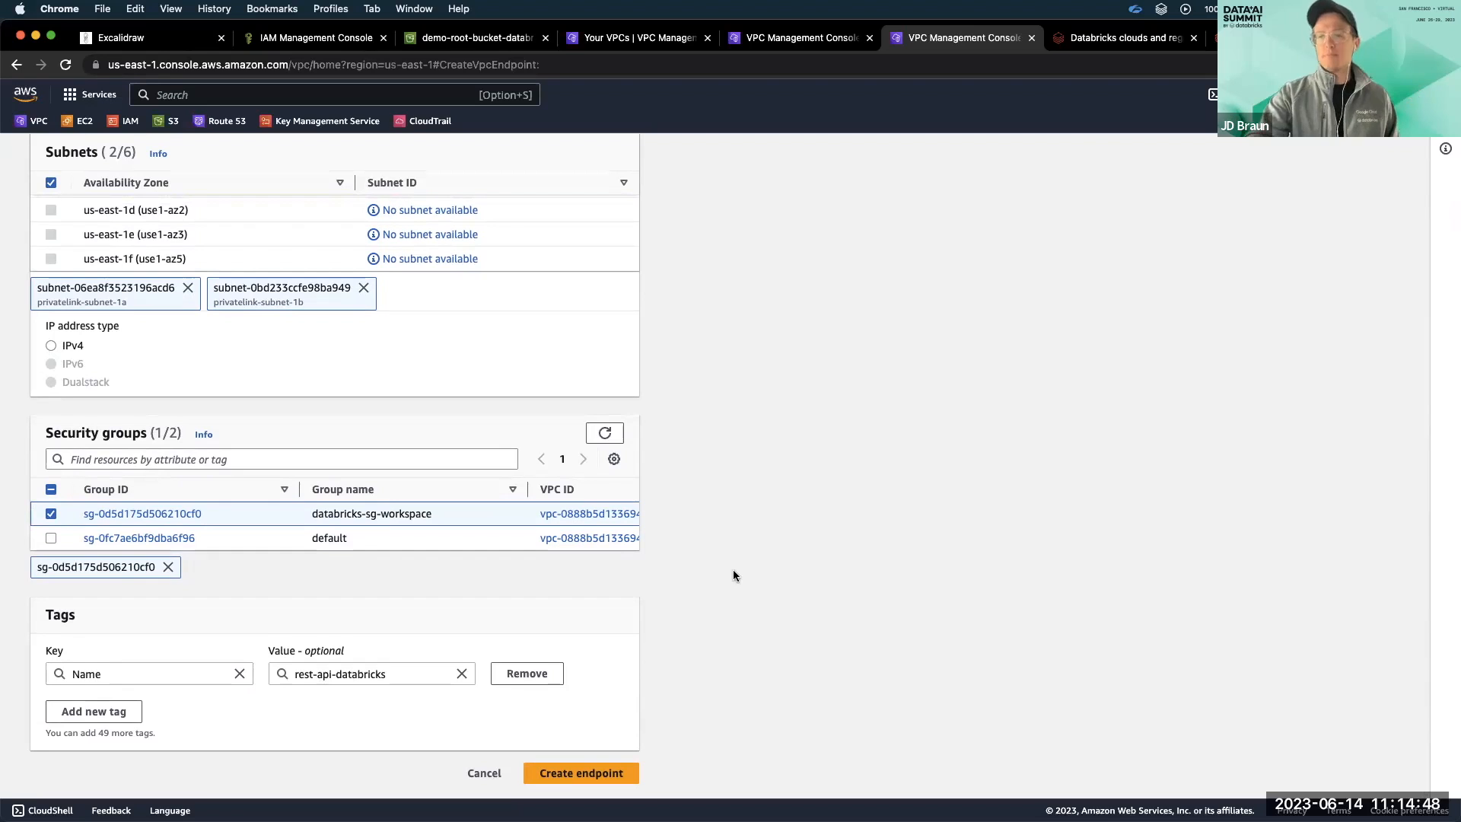
pyautogui.click(621, 771)
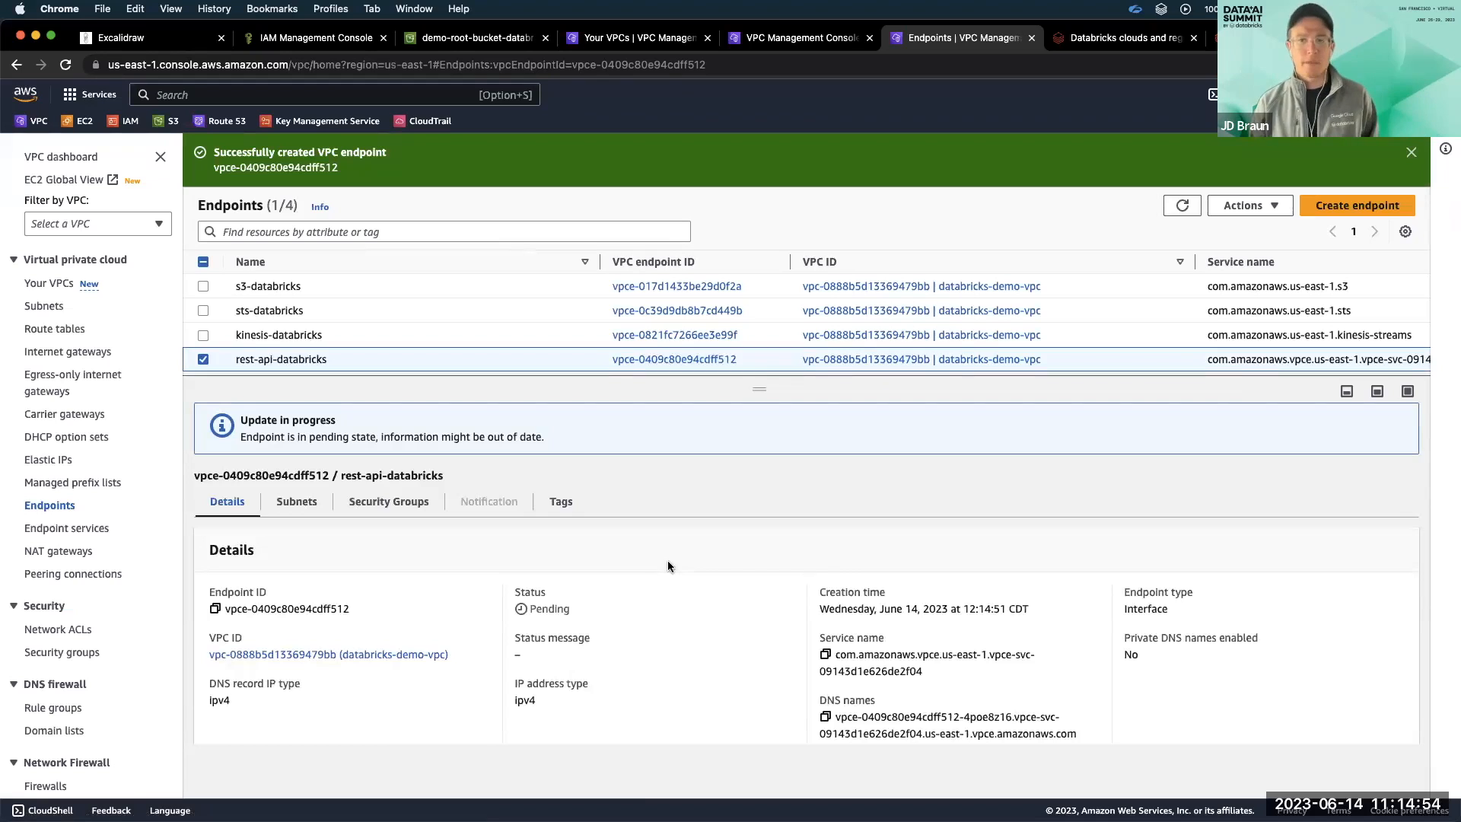
# Start another VPC endpoint, then copy the us-east-1 secure cluster connectivity relay service name from the Databricks documentation.
pyautogui.click(1366, 207)
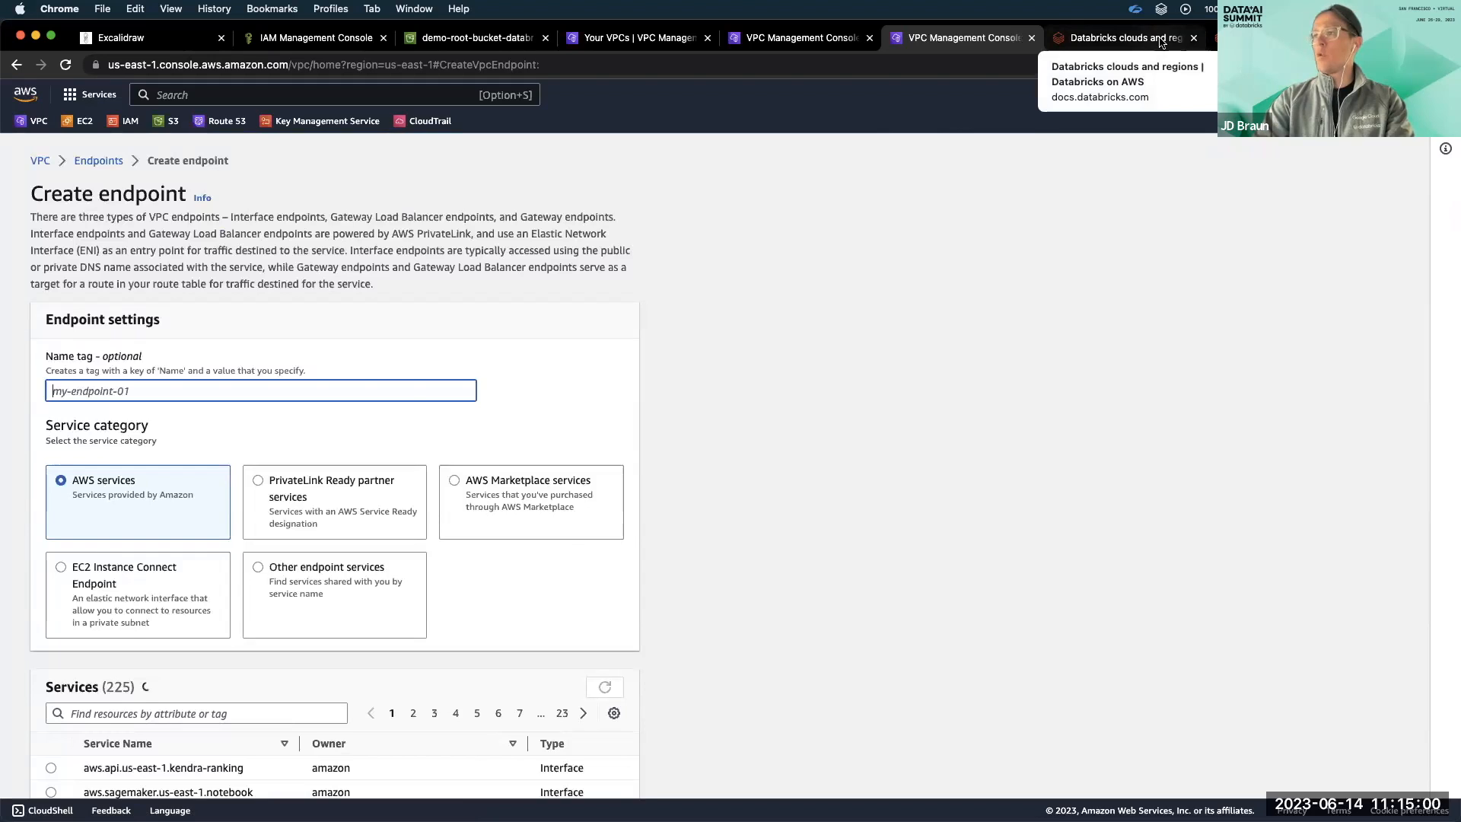
pyautogui.click(1160, 43)
pyautogui.moveTo(745, 545); pyautogui.dragTo(397, 545)
pyautogui.press('super+c')
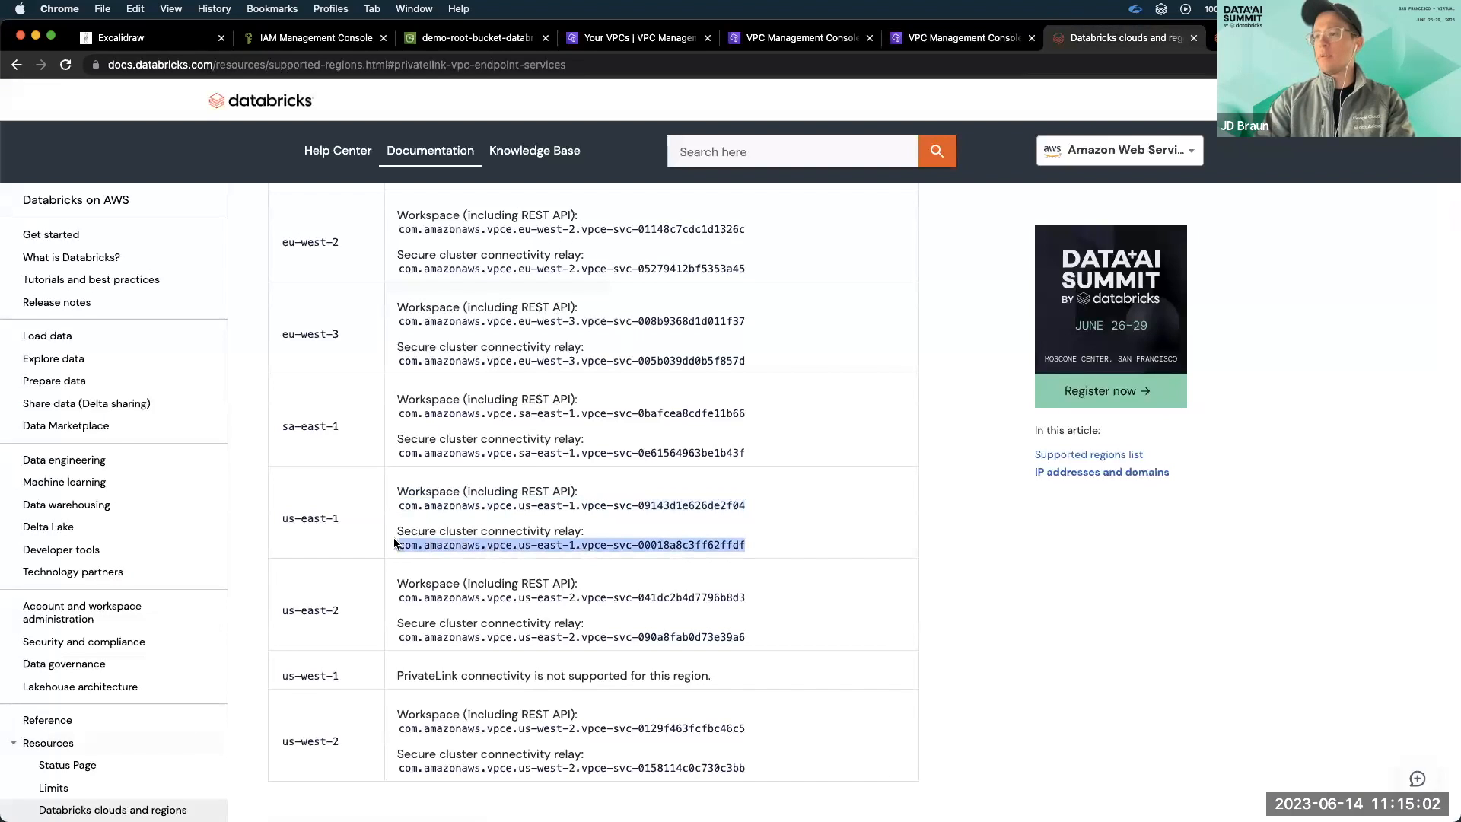
# Return to the AWS endpoint form and set the name tag to "scc-databricks".
pyautogui.click(933, 43)
pyautogui.write('scc-databricks')
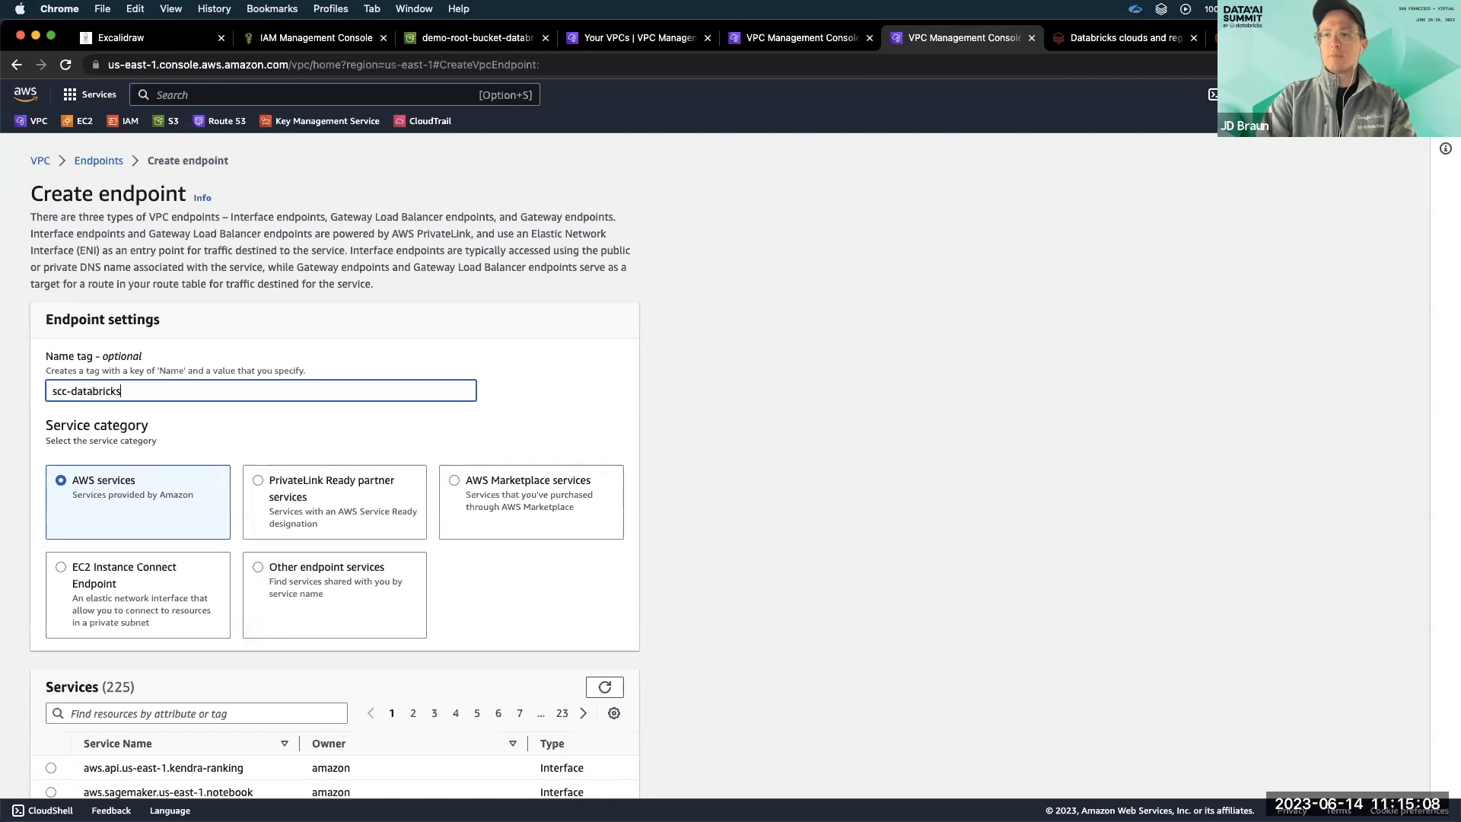
# Choose PrivateLink Ready partner services and verify the service name com.amazonaws.vpce.us-east-1.vpce-svc-00018a8c3ff62ffdf.
pyautogui.scroll(-3, 329, 399)
pyautogui.click(368, 342)
pyautogui.scroll(-1, 368, 342)
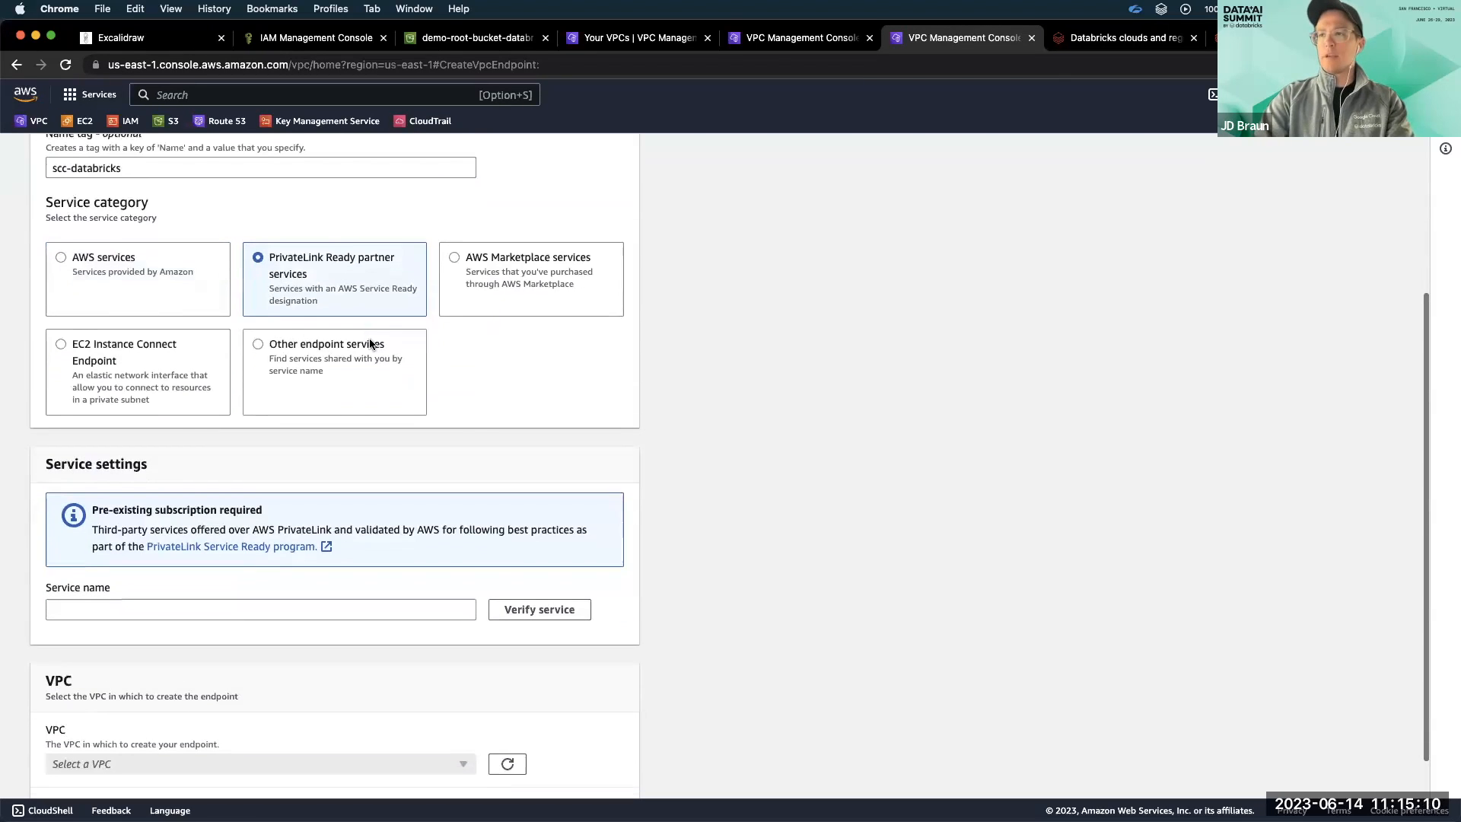
pyautogui.click(240, 609)
pyautogui.press('super+v')
pyautogui.scroll(-1, 381, 663)
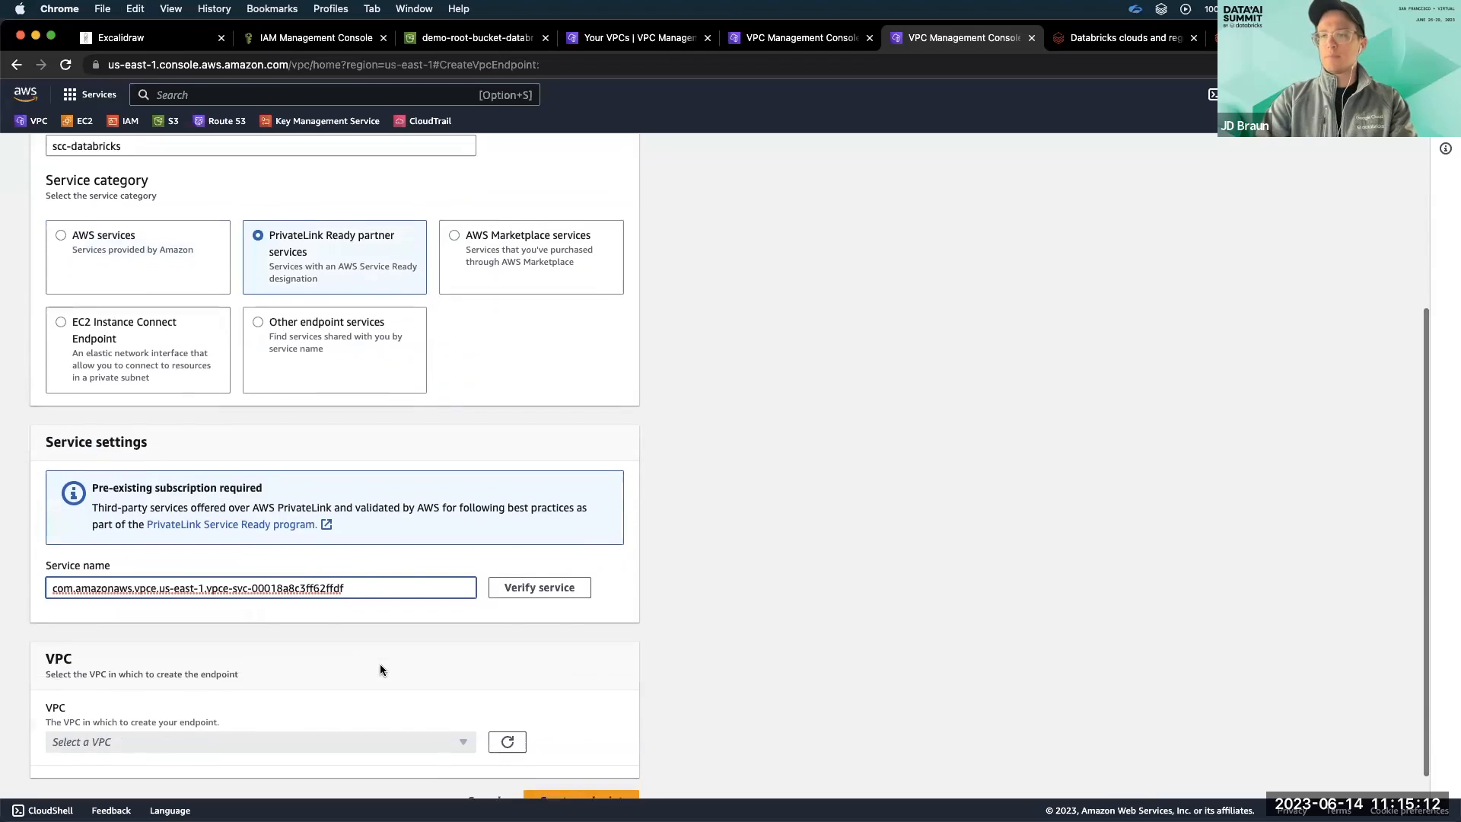
pyautogui.click(540, 576)
# Place the scc-databricks endpoint in databricks-demo-vpc using privatelink-subnet-1a for us-east-1a and privatelink-subnet-1b for us-east-1b.
pyautogui.scroll(-1, 300, 678)
pyautogui.click(285, 688)
pyautogui.click(293, 670)
pyautogui.scroll(-3, 290, 664)
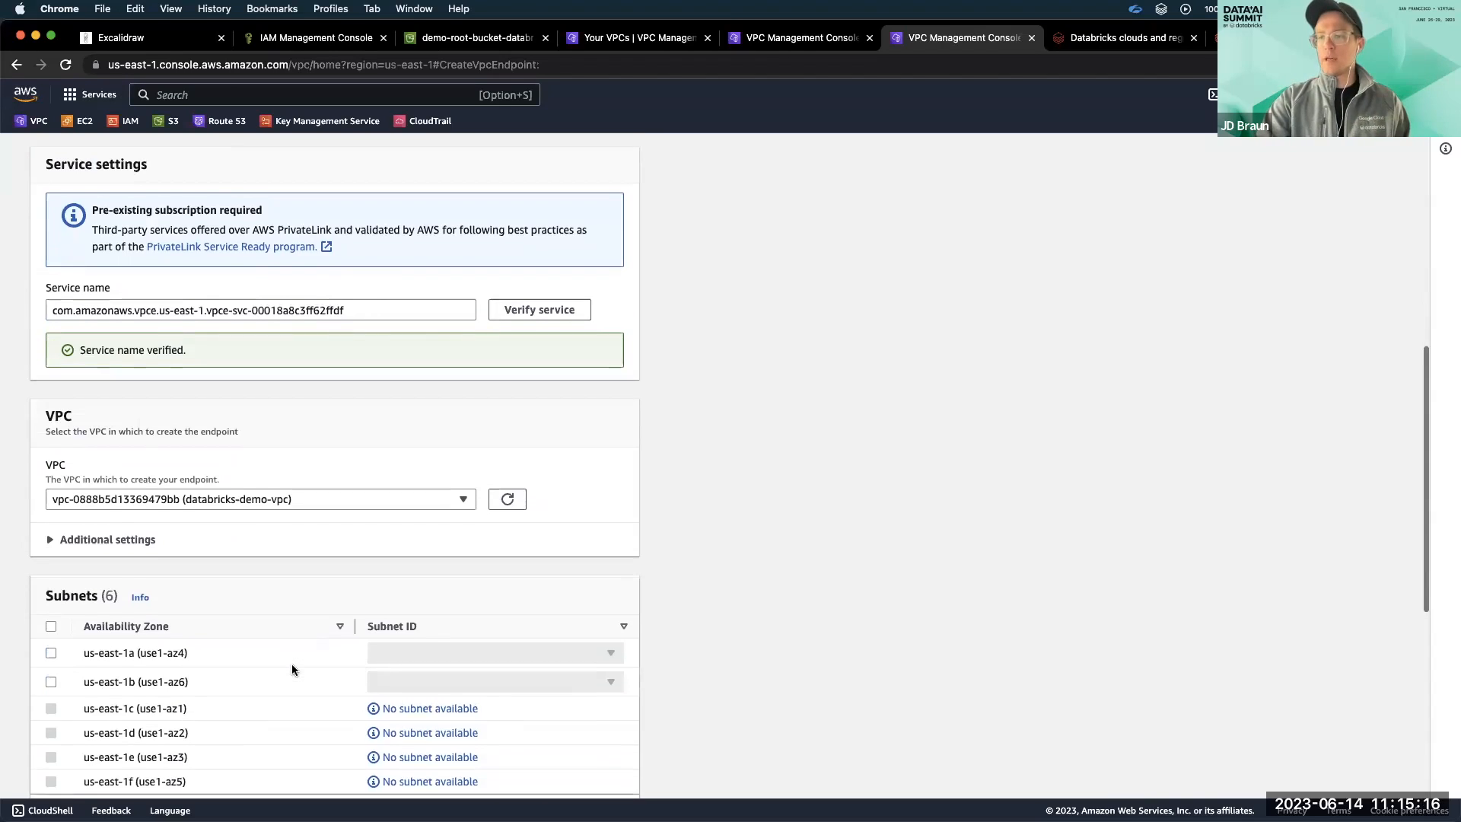
pyautogui.click(51, 636)
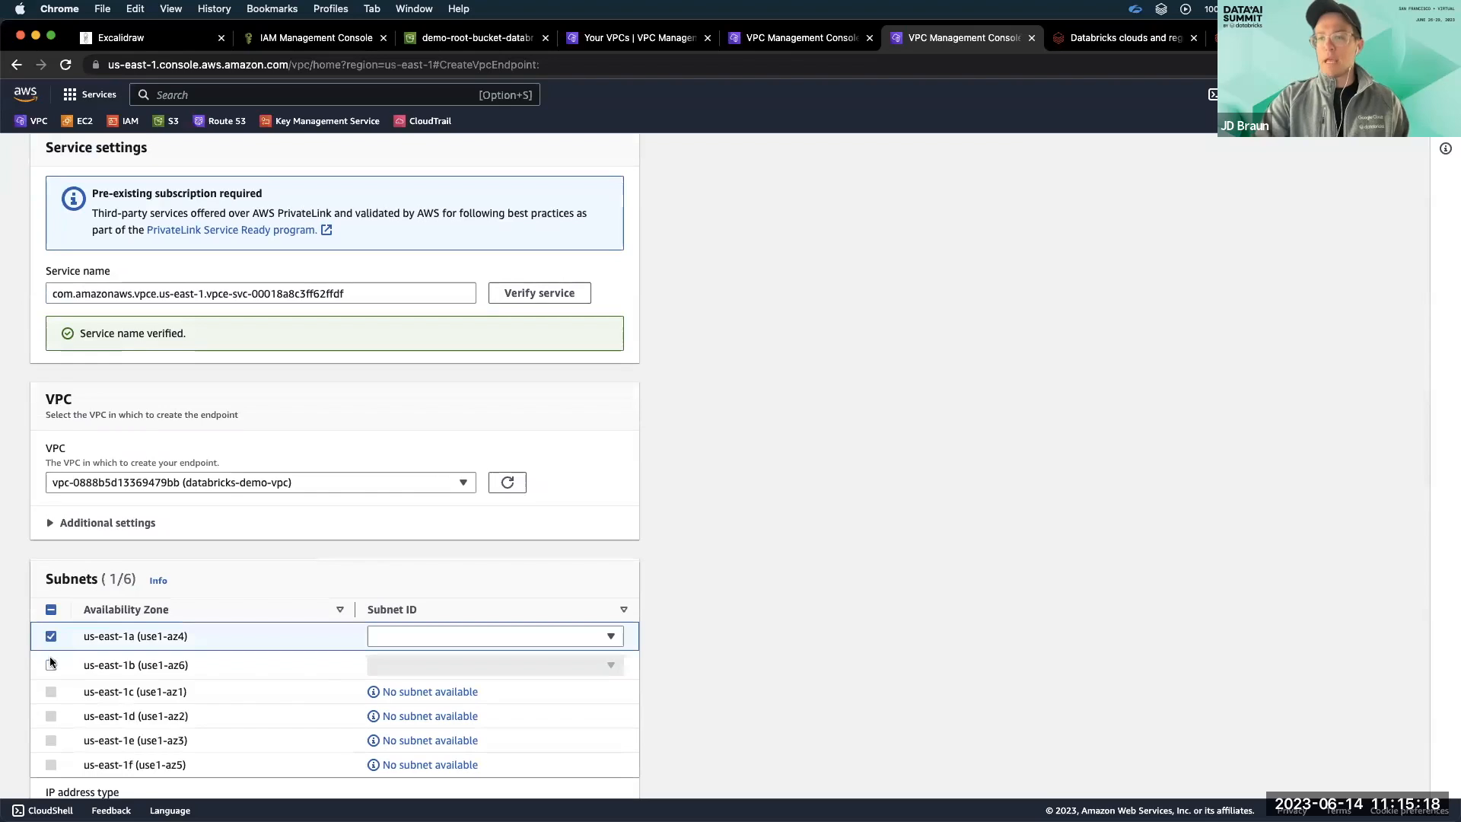
pyautogui.click(51, 666)
pyautogui.click(387, 630)
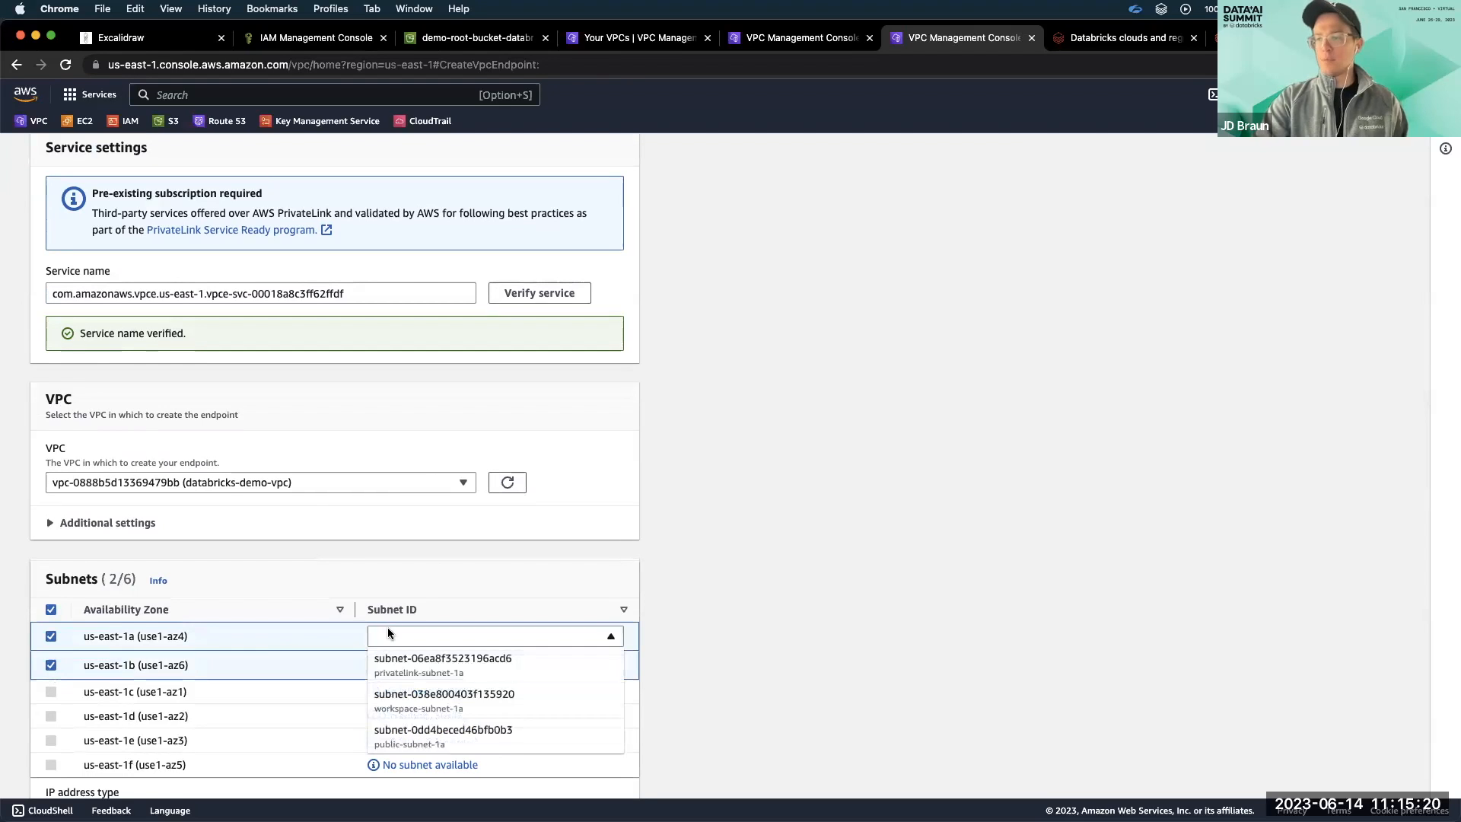
pyautogui.click(411, 656)
pyautogui.click(423, 665)
pyautogui.scroll(-1, 456, 723)
pyautogui.click(442, 740)
# Assign databricks-sg-workspace to the scc-databricks endpoint, create it, and check the endpoint statuses in the list.
pyautogui.scroll(-4, 573, 700)
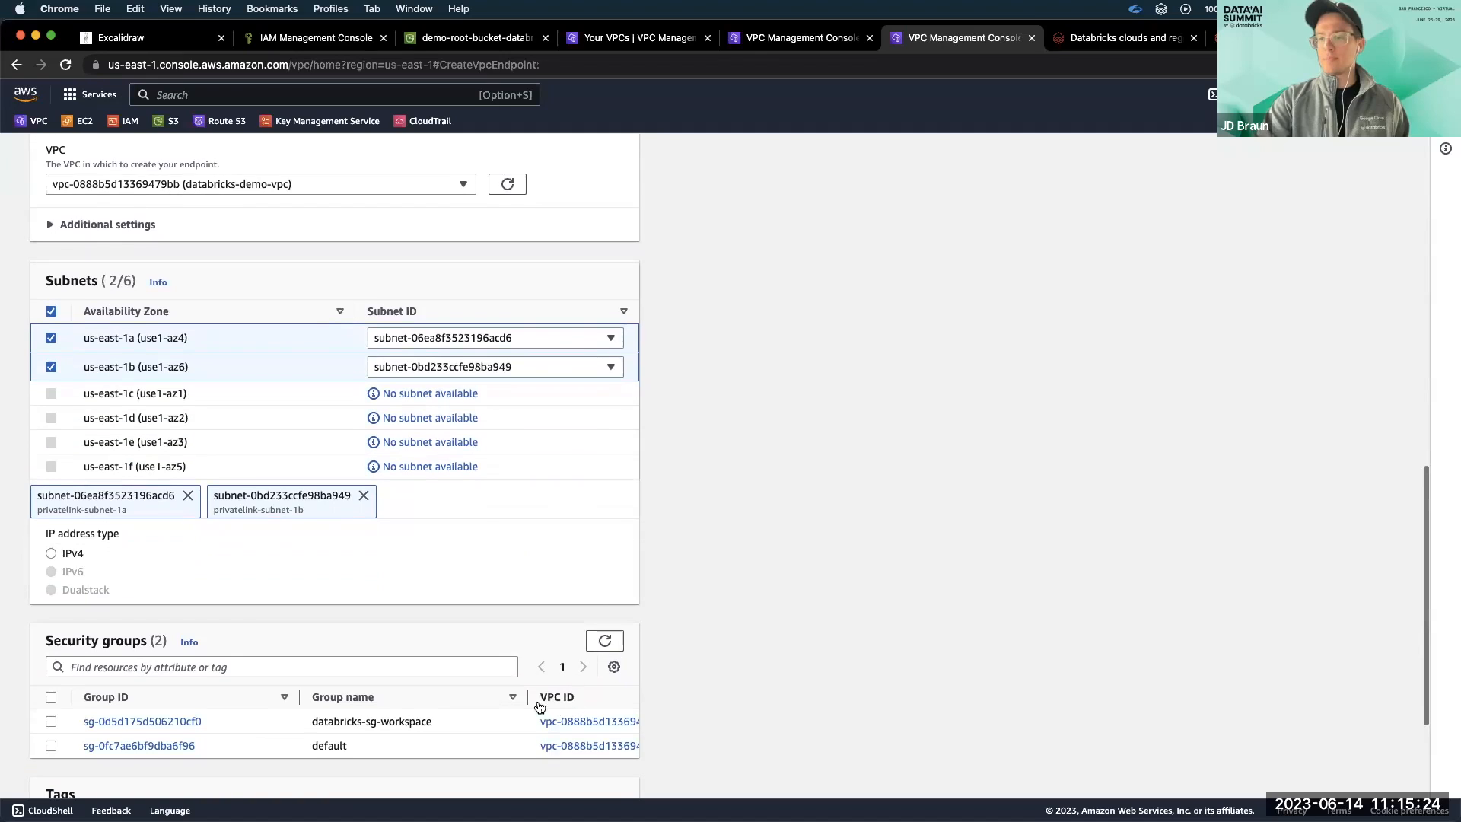
pyautogui.click(57, 720)
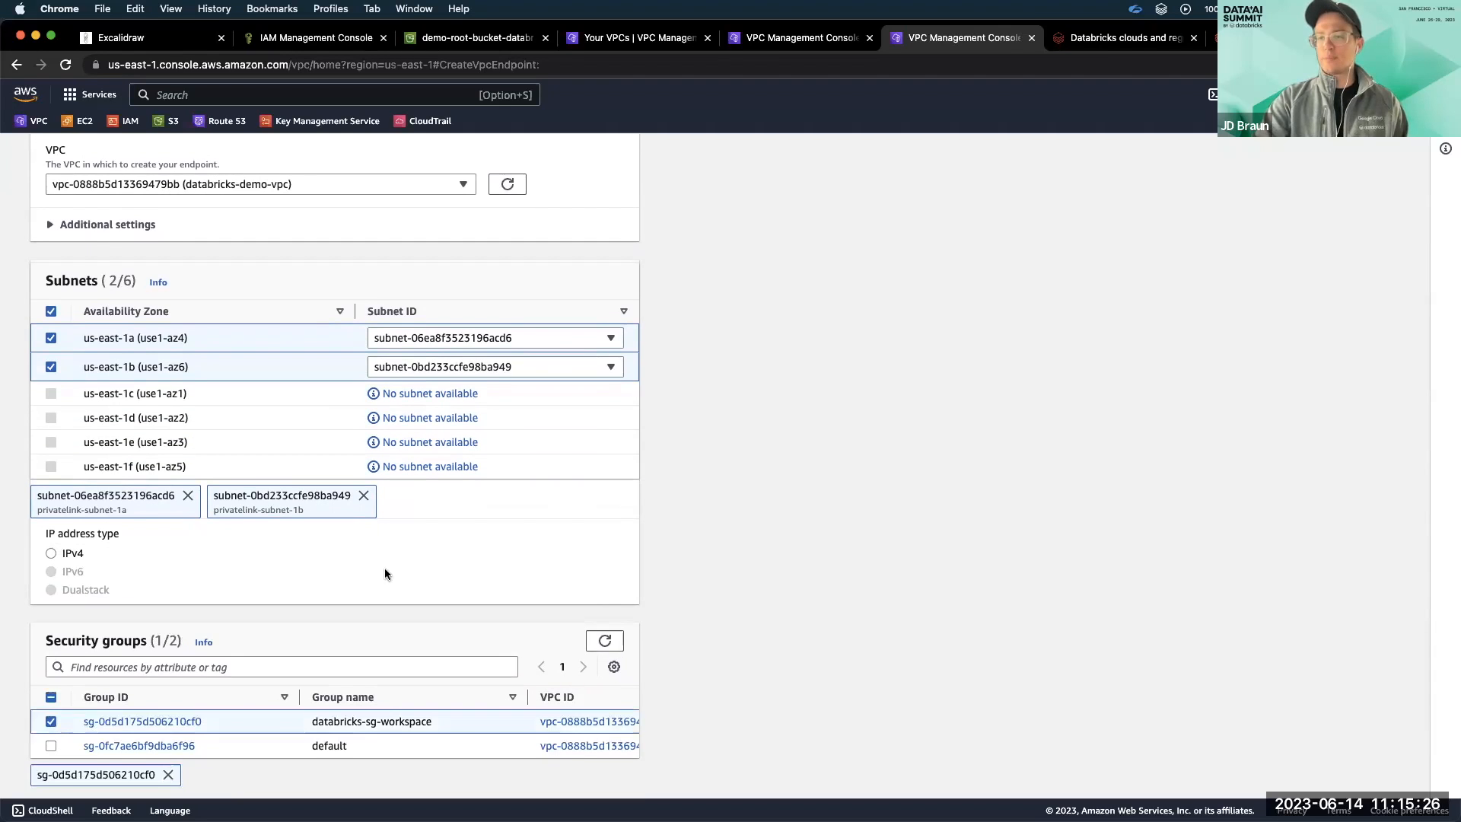
pyautogui.scroll(-3, 385, 567)
pyautogui.click(582, 761)
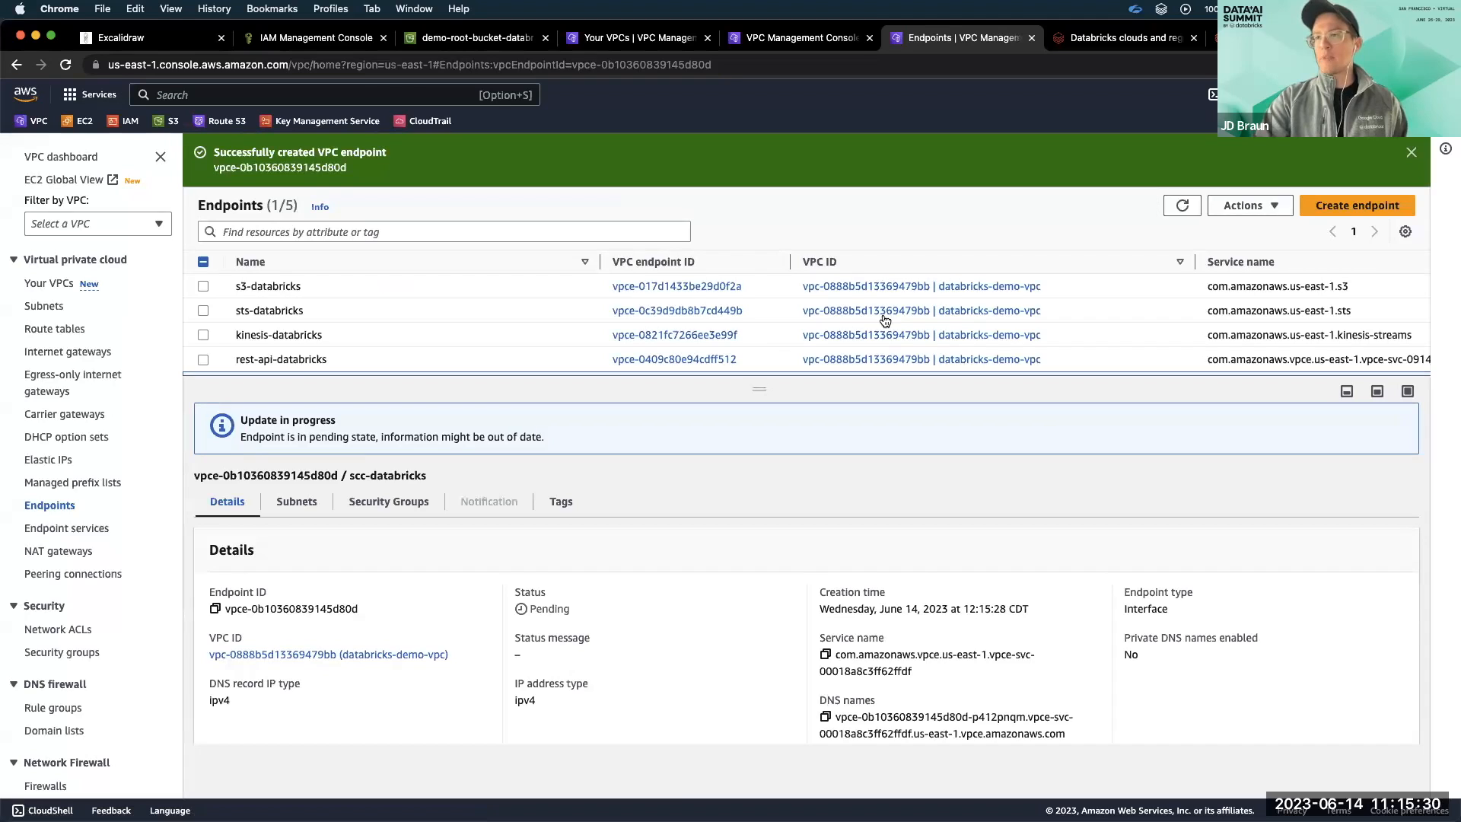
pyautogui.hscroll(5, 882, 314)
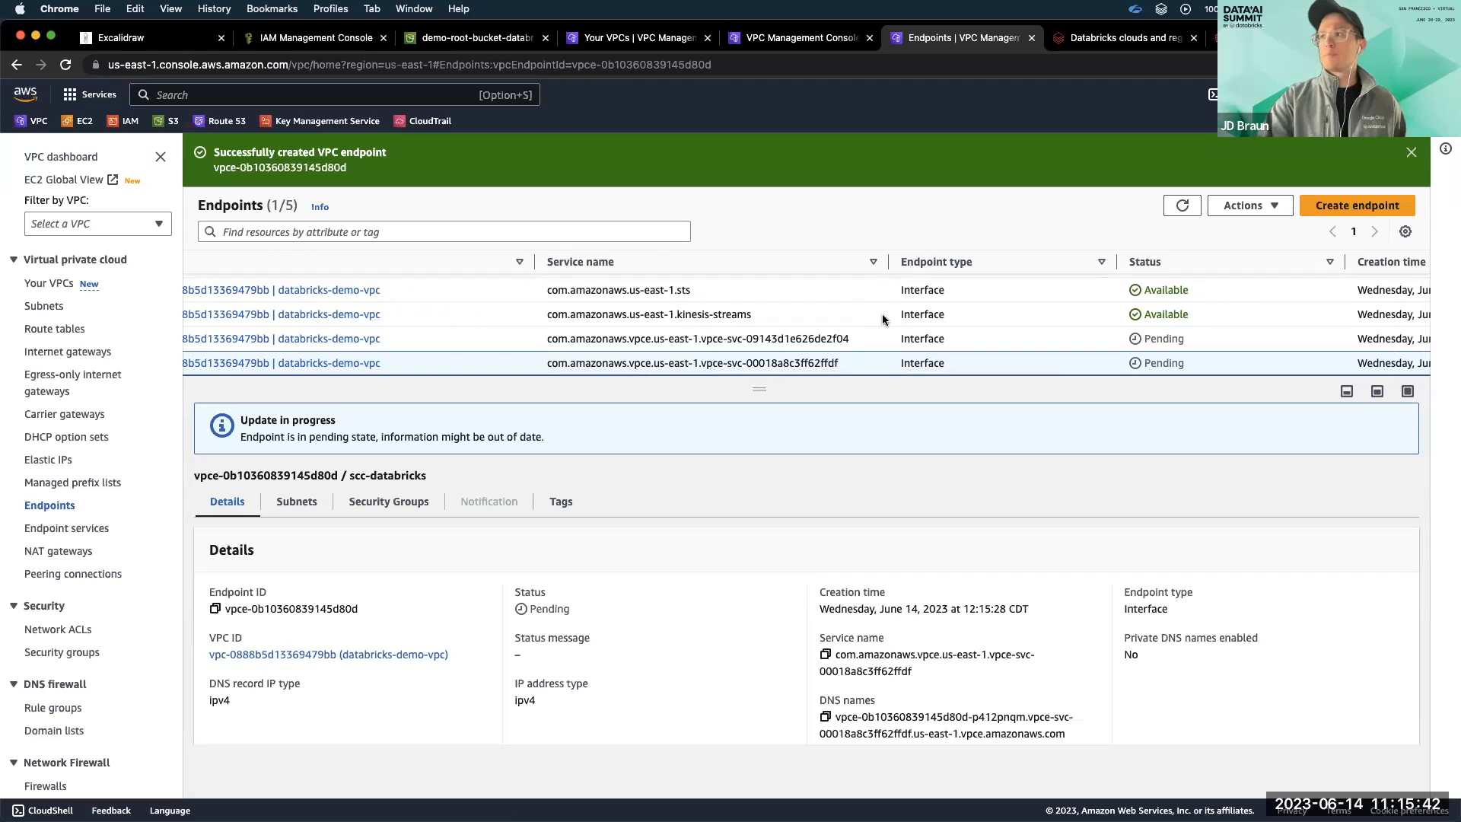
# Review the databricks-demo-vpc resource map and the databricks-sg-workspace security group's outbound and inbound rules.
pyautogui.click(676, 38)
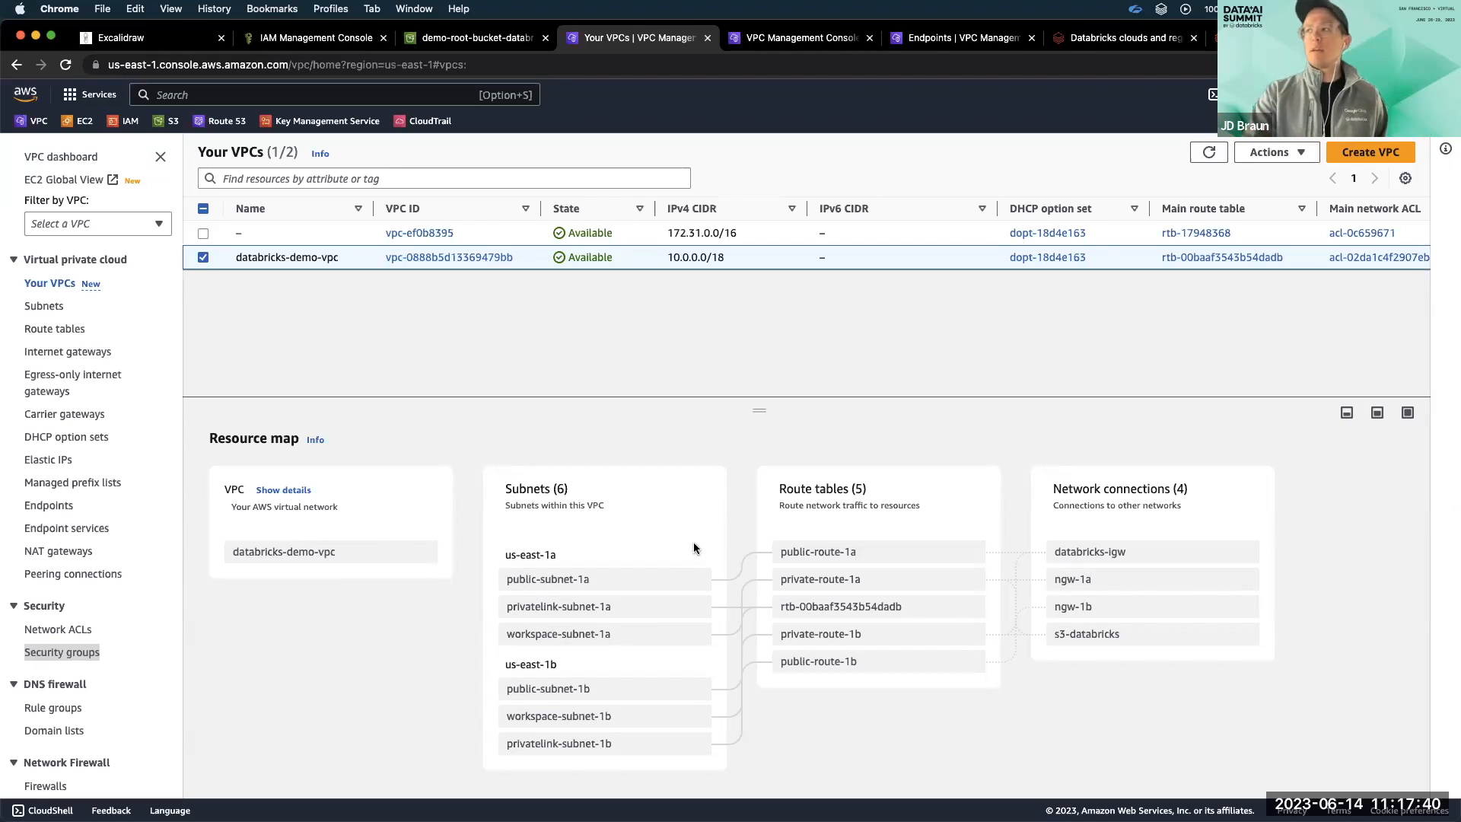
pyautogui.click(792, 38)
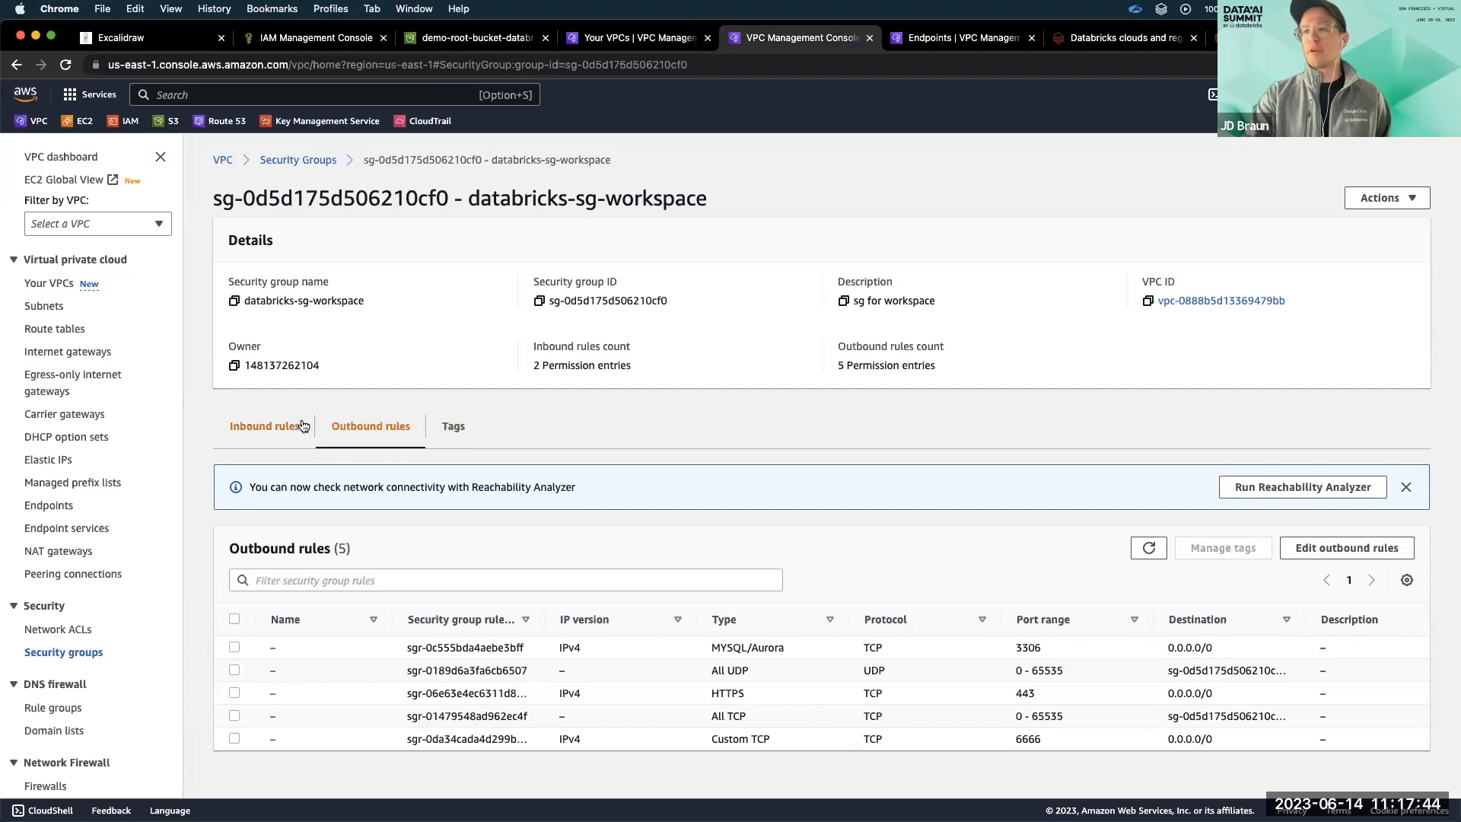
pyautogui.click(264, 427)
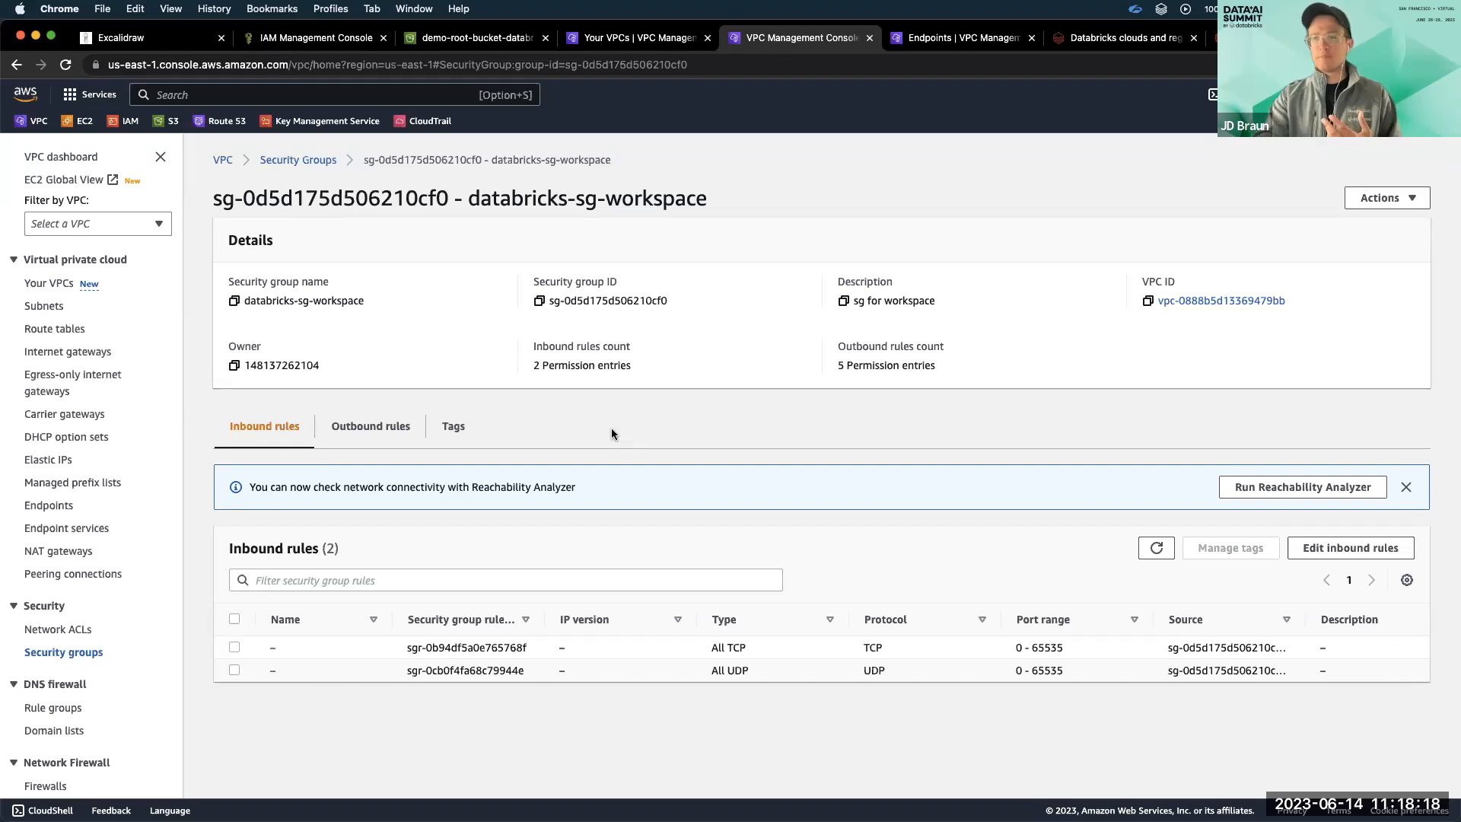
pyautogui.click(588, 648)
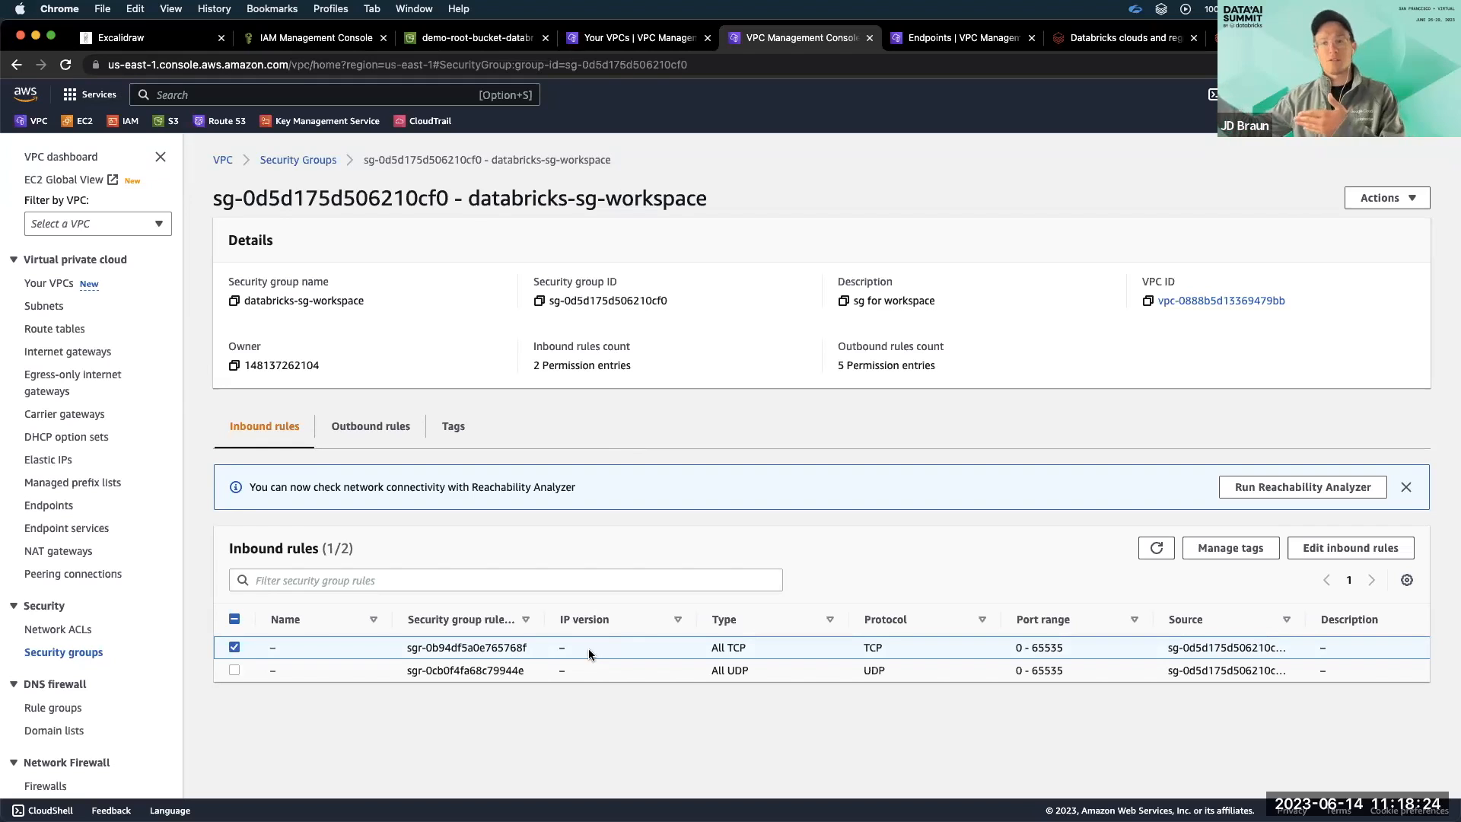
# Review the databricks-sg-workspace outbound rules one by one: All TCP, All UDP, HTTPS 443, MYSQL/Aurora 3306 and Custom TCP 6666.
pyautogui.click(370, 425)
pyautogui.click(461, 618)
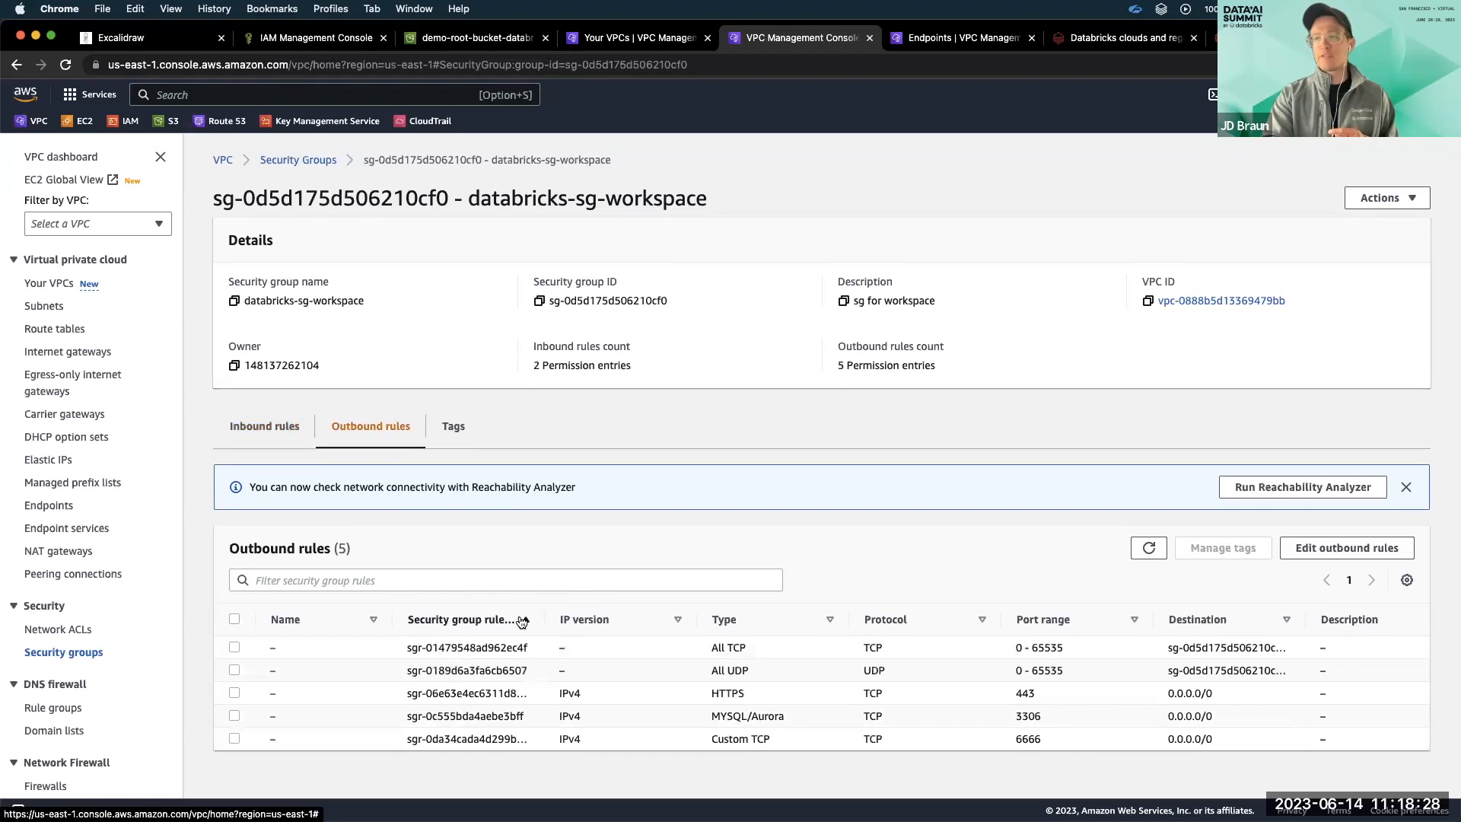
pyautogui.click(673, 715)
pyautogui.click(665, 738)
pyautogui.hscroll(1, 677, 731)
pyautogui.click(669, 653)
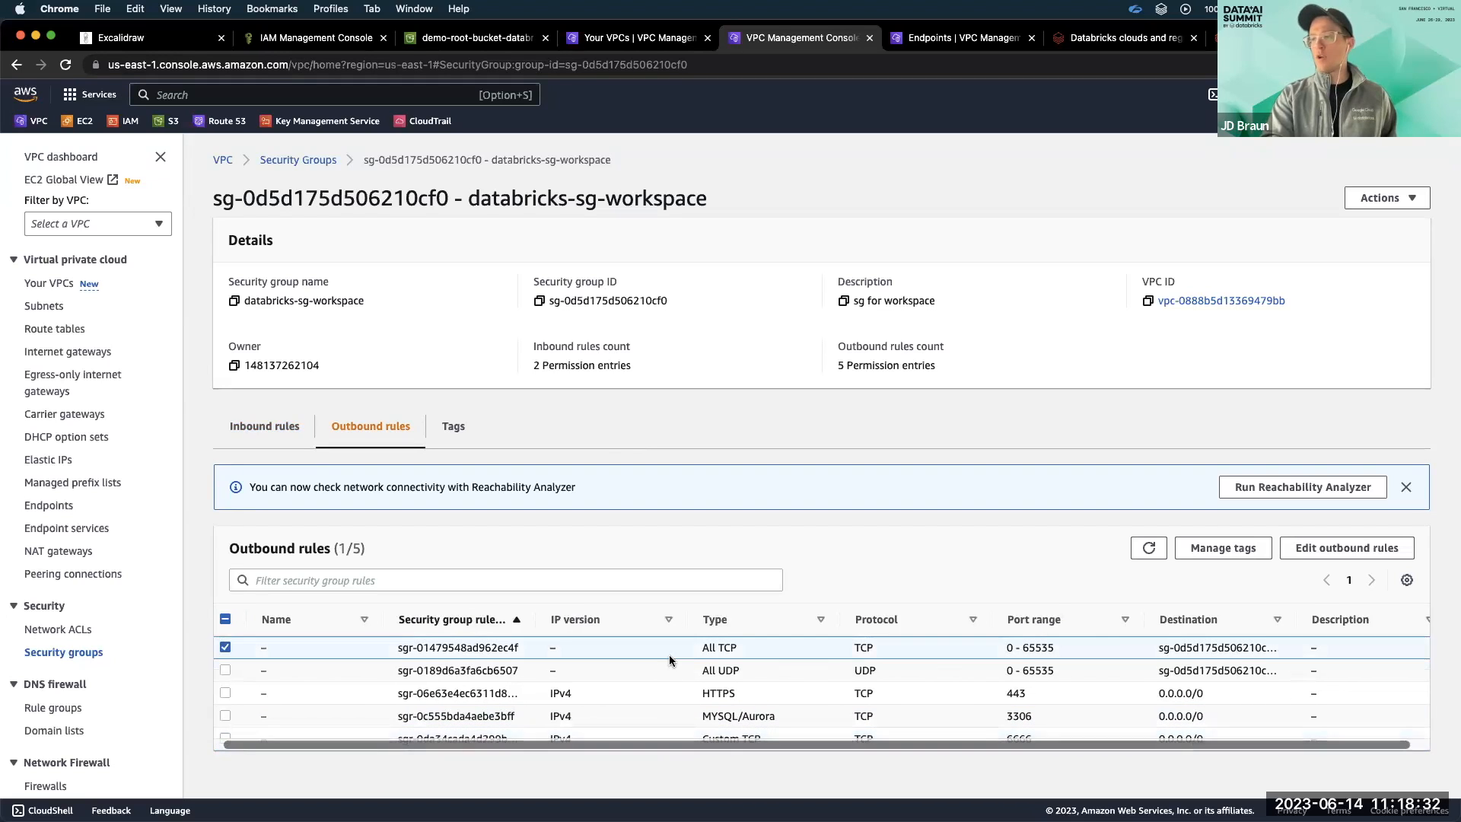
pyautogui.click(670, 675)
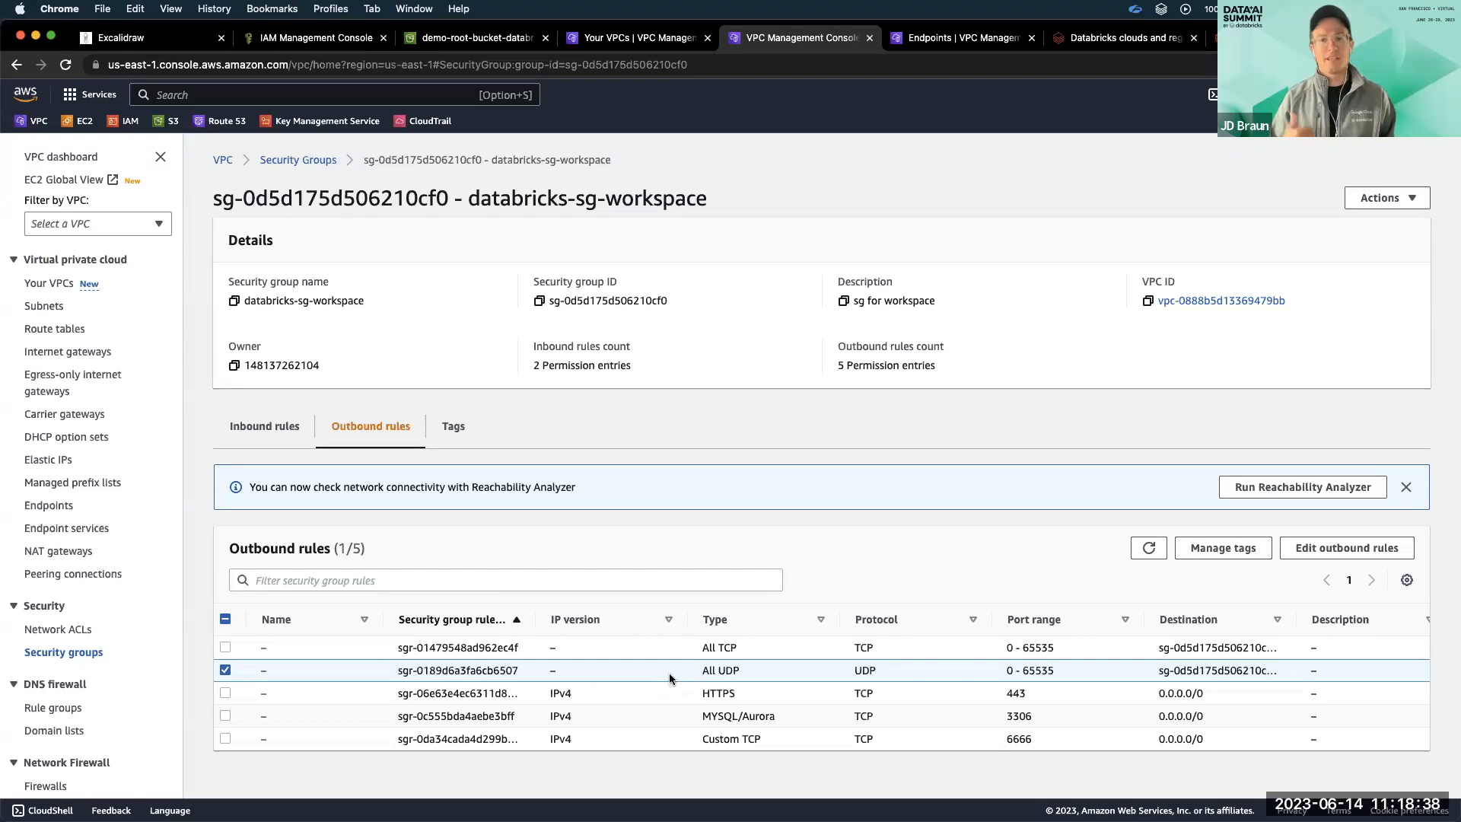
pyautogui.click(646, 694)
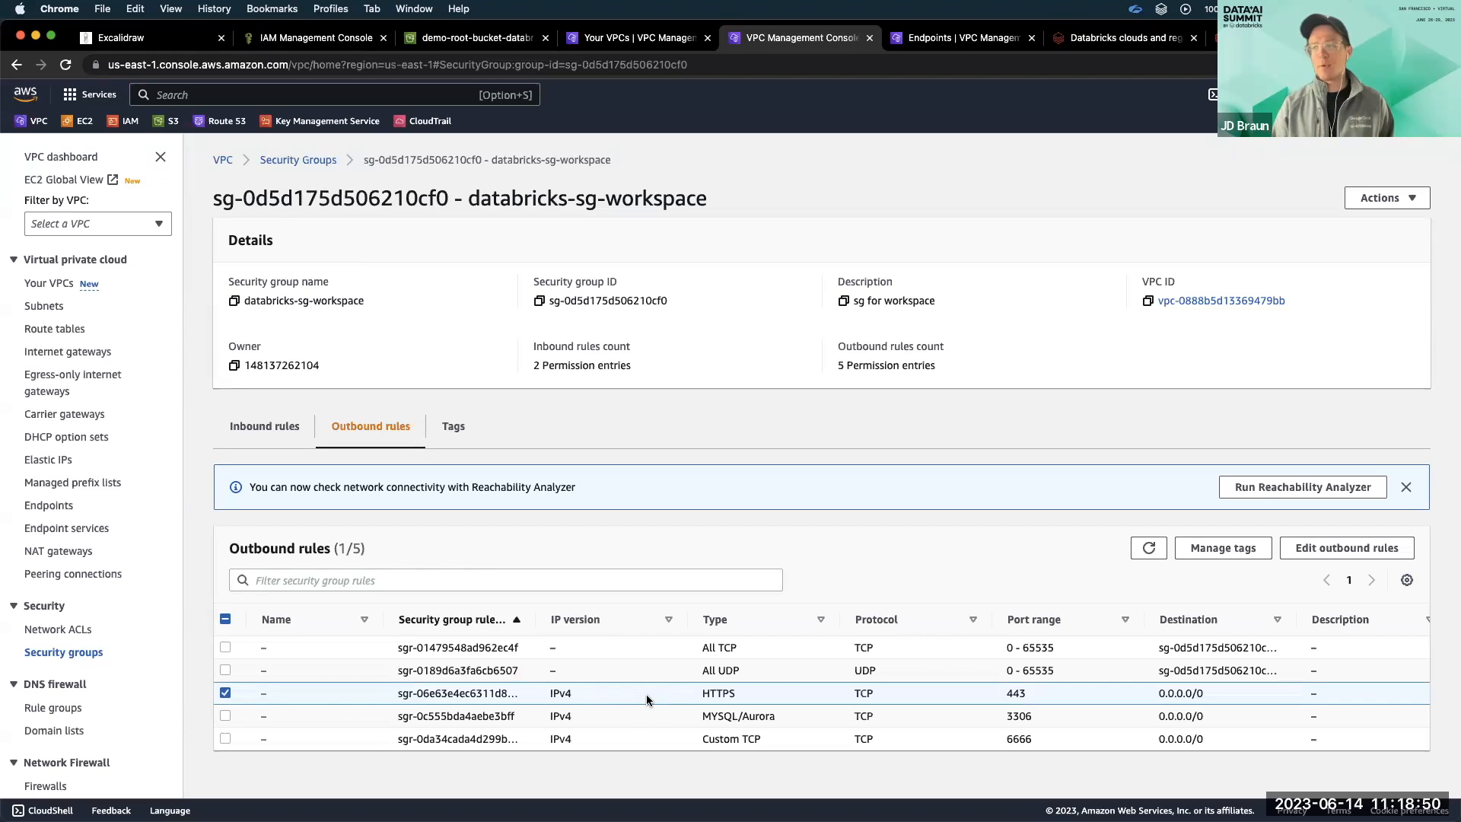
pyautogui.click(641, 712)
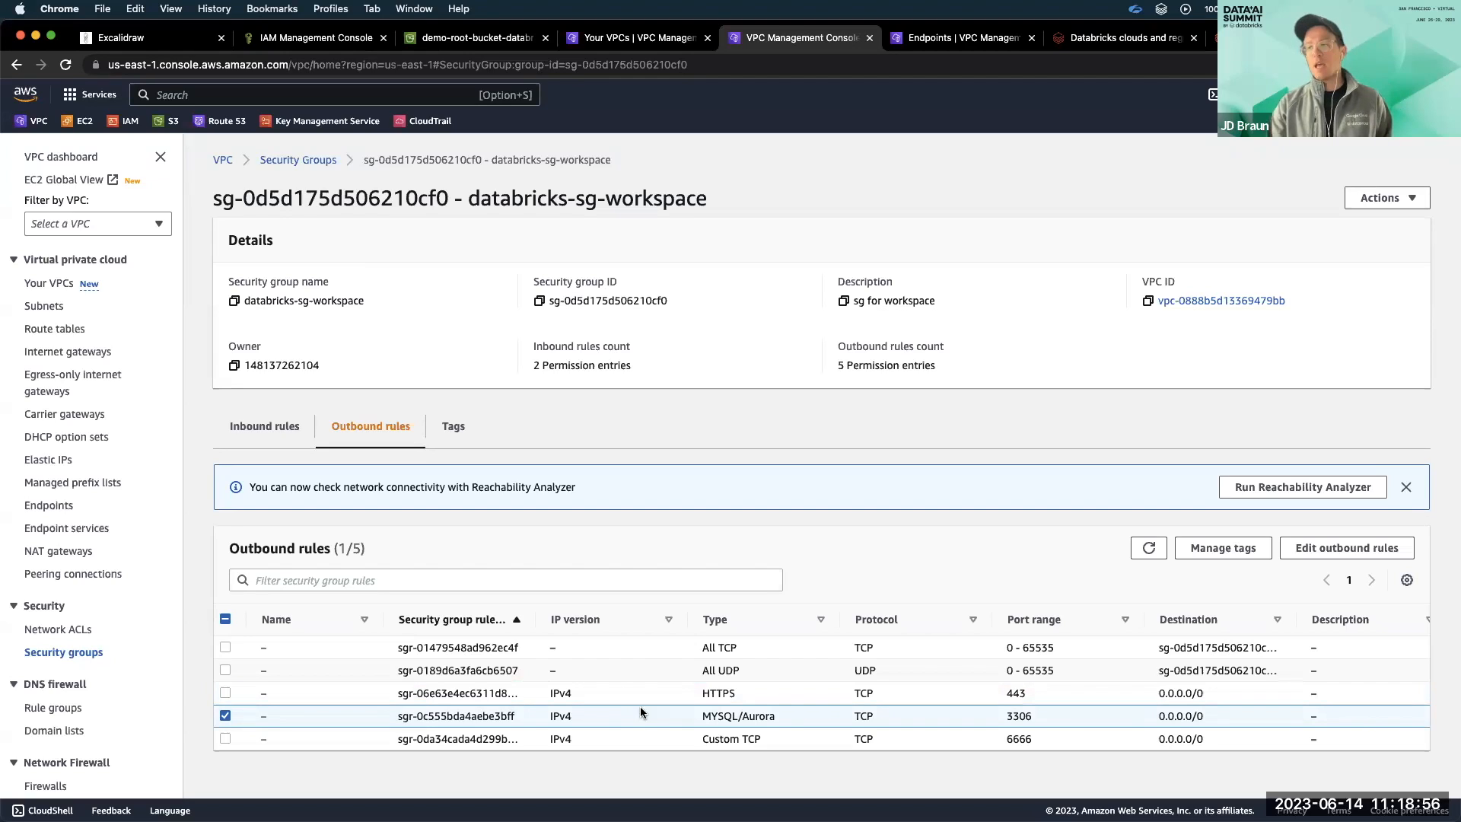
pyautogui.click(645, 738)
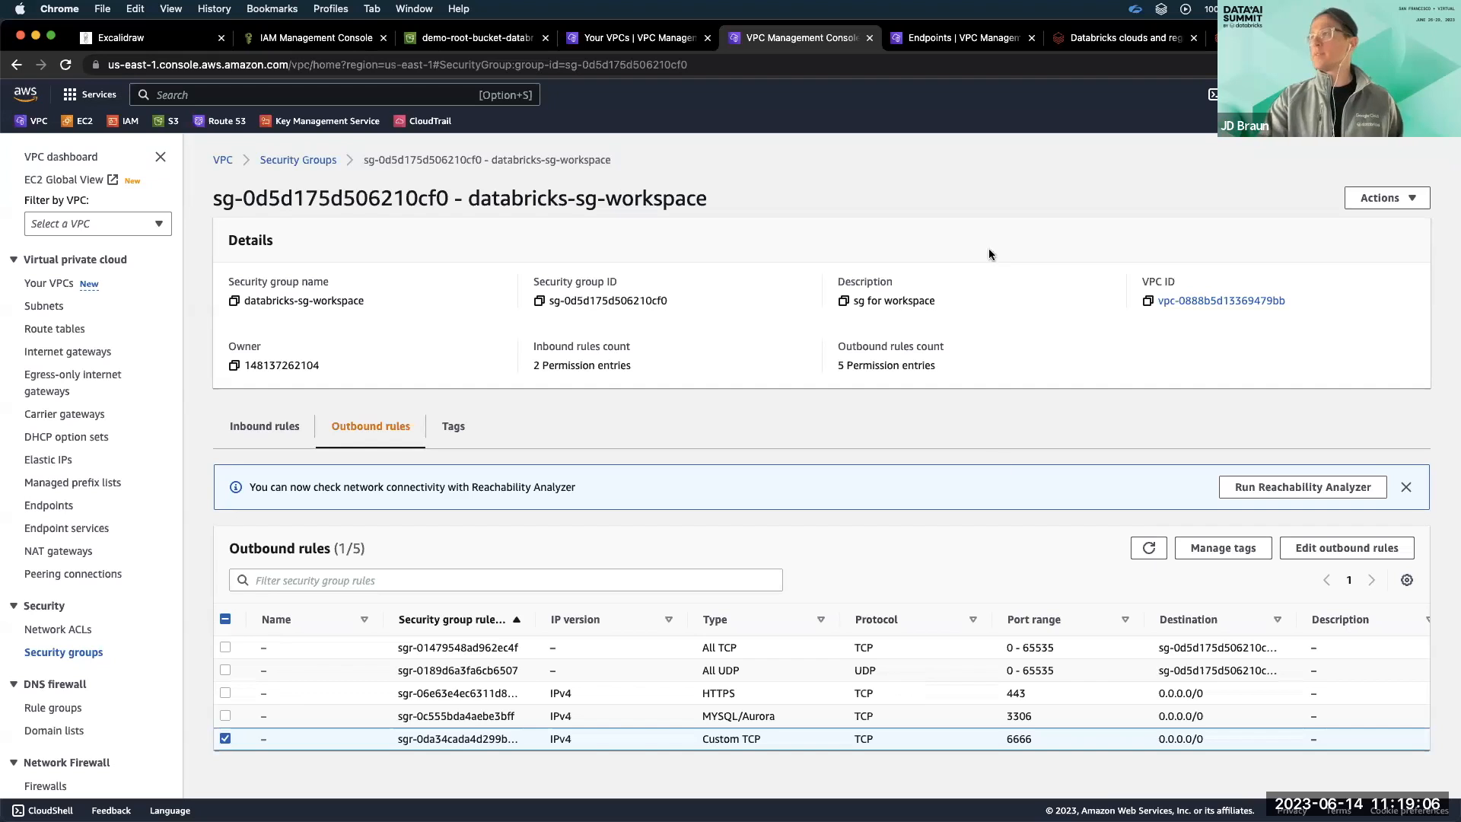
# Refresh the VPC endpoints list and enable private DNS names for the scc-databricks endpoint, saving the change.
pyautogui.click(965, 44)
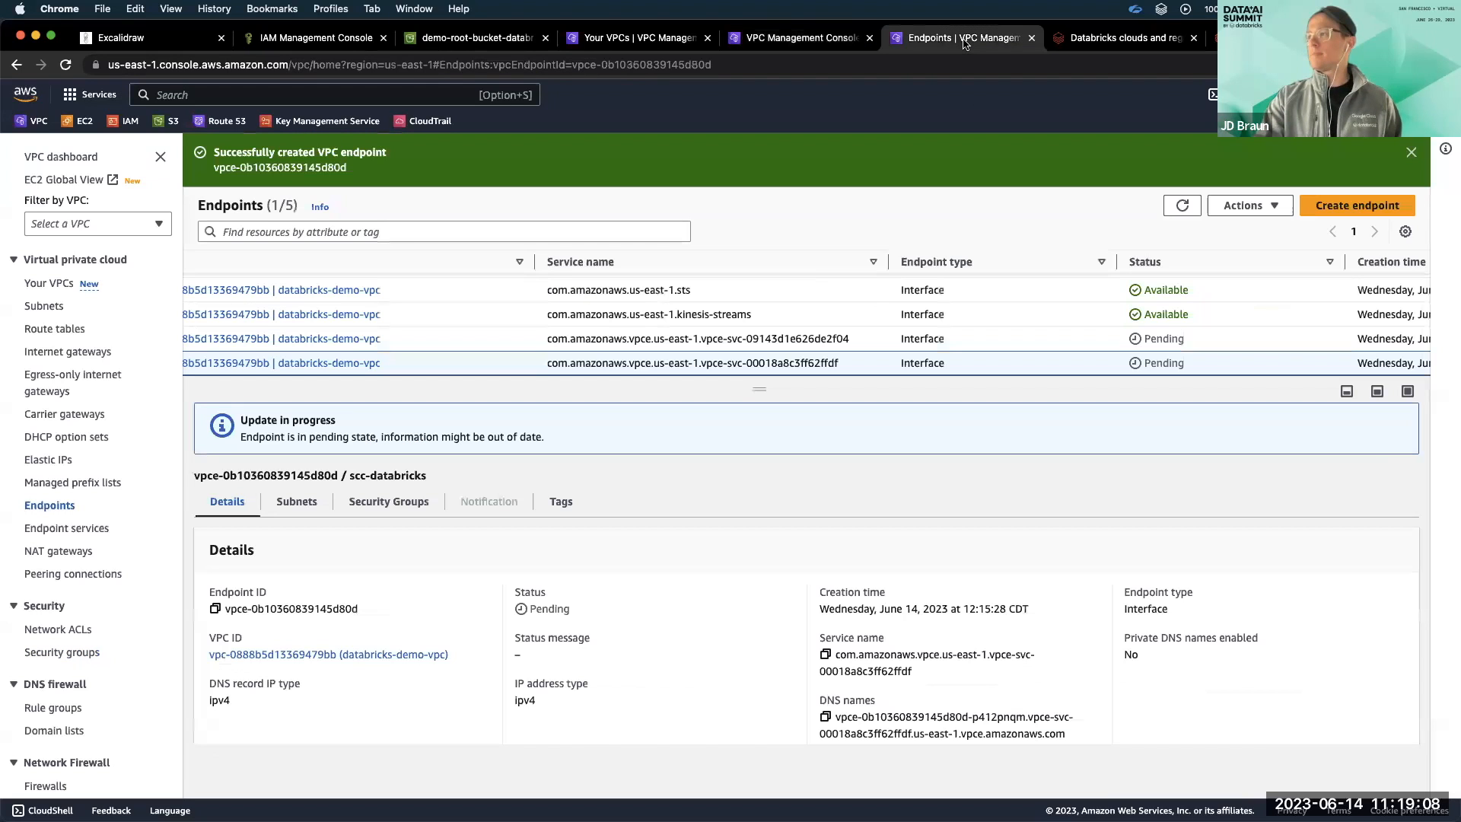
pyautogui.click(1180, 202)
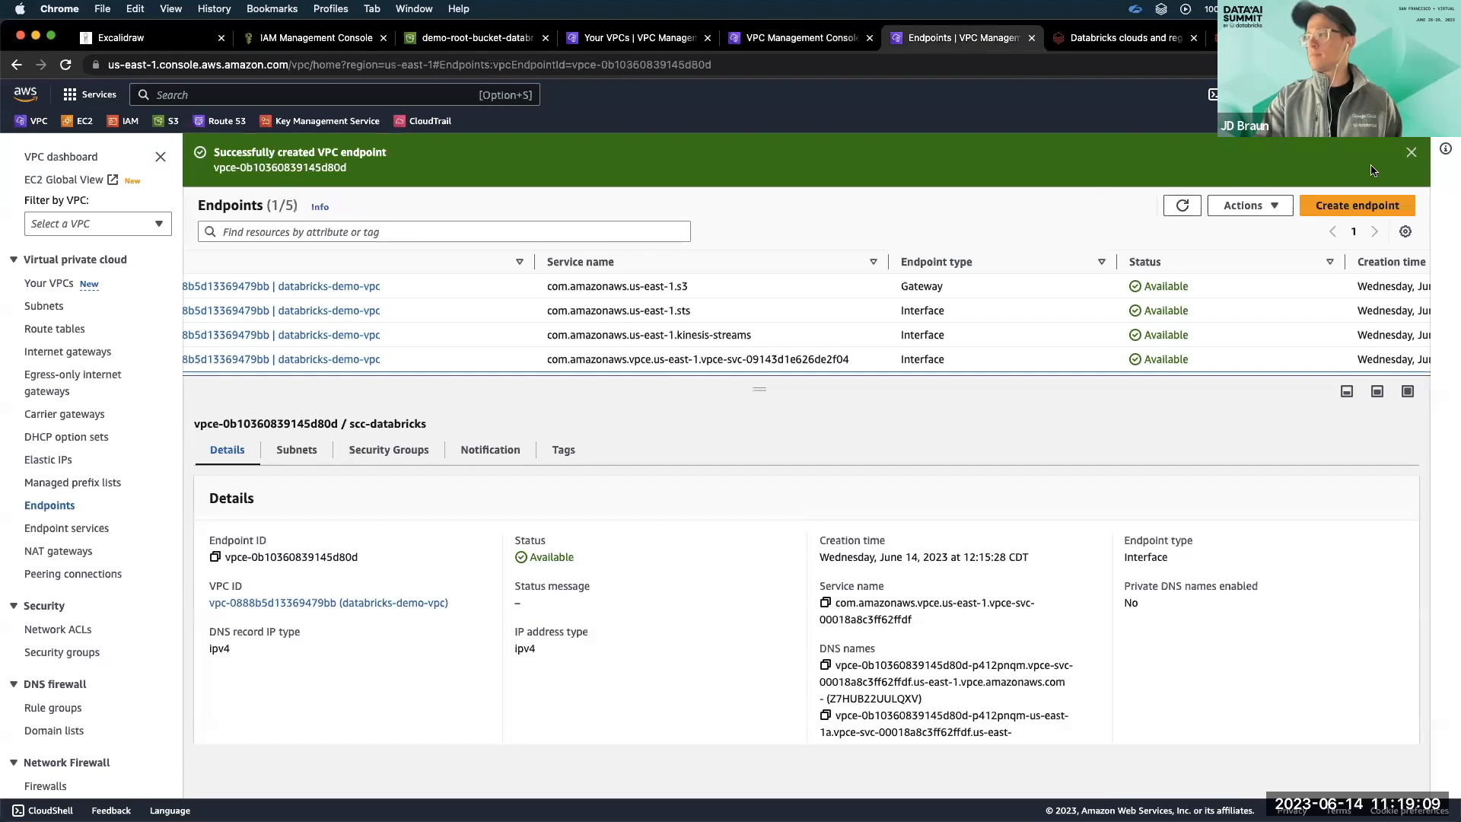
pyautogui.click(1412, 152)
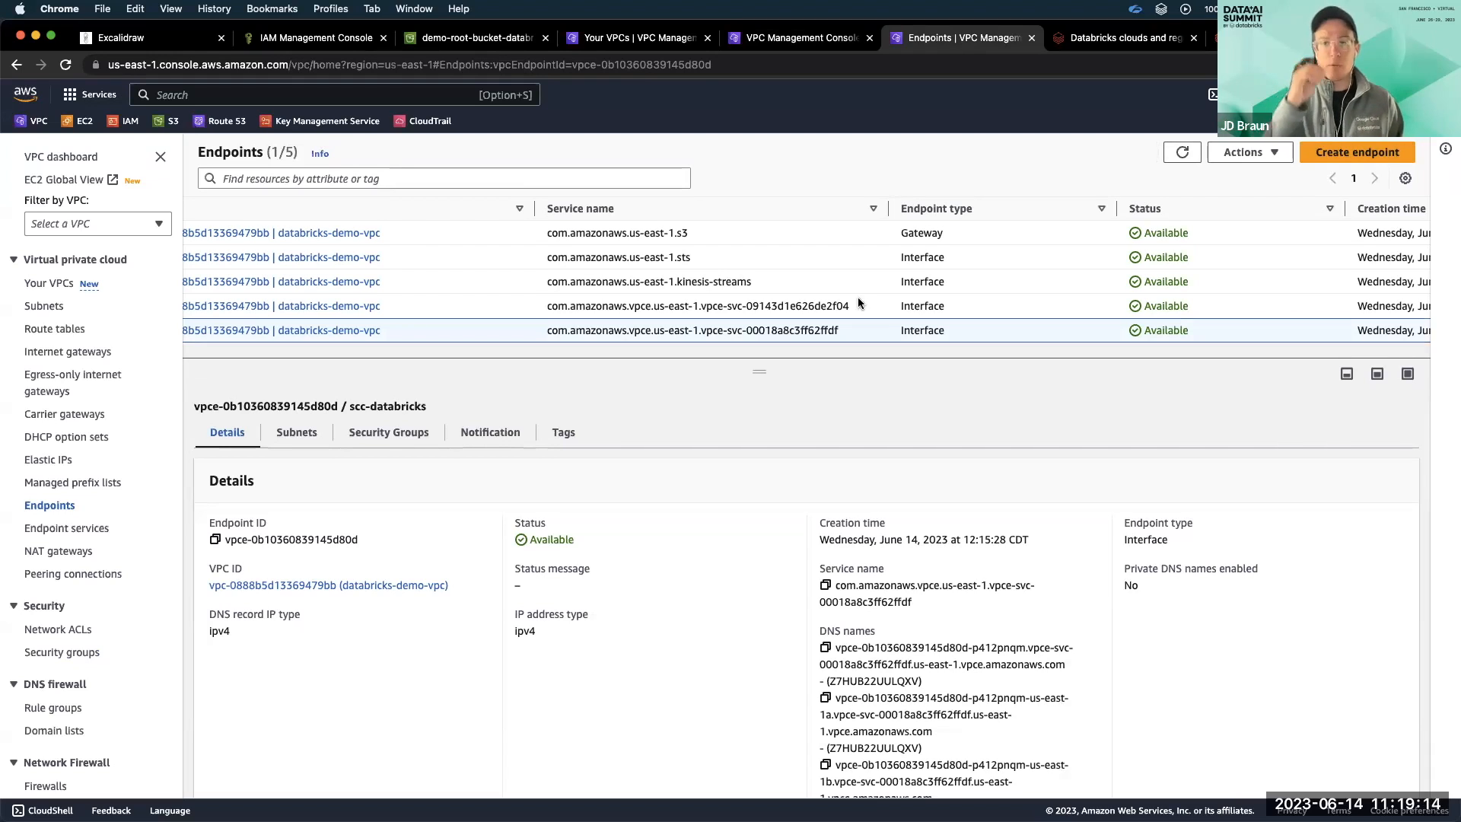
pyautogui.click(1242, 153)
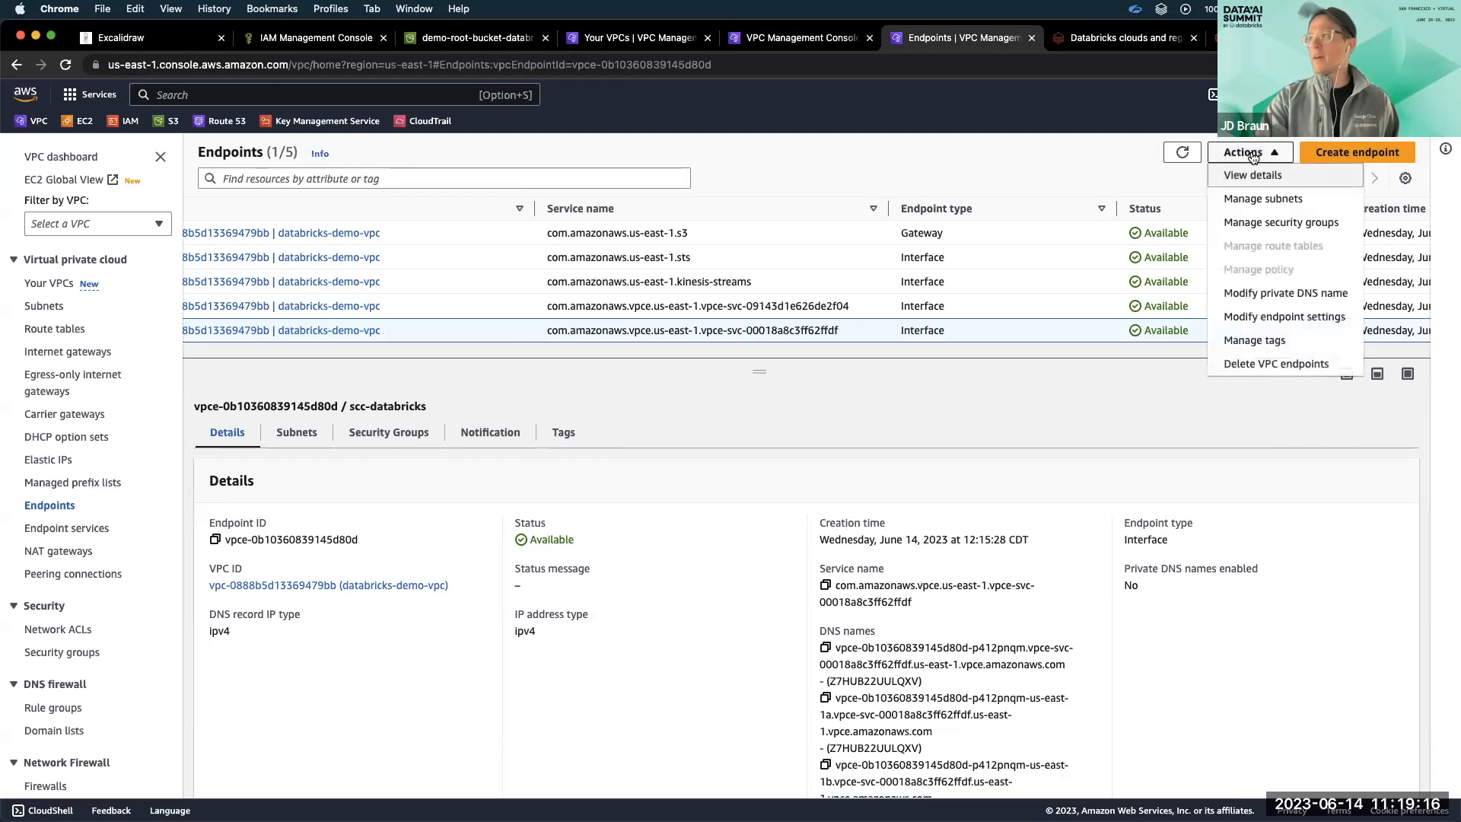
pyautogui.click(1294, 293)
pyautogui.click(157, 403)
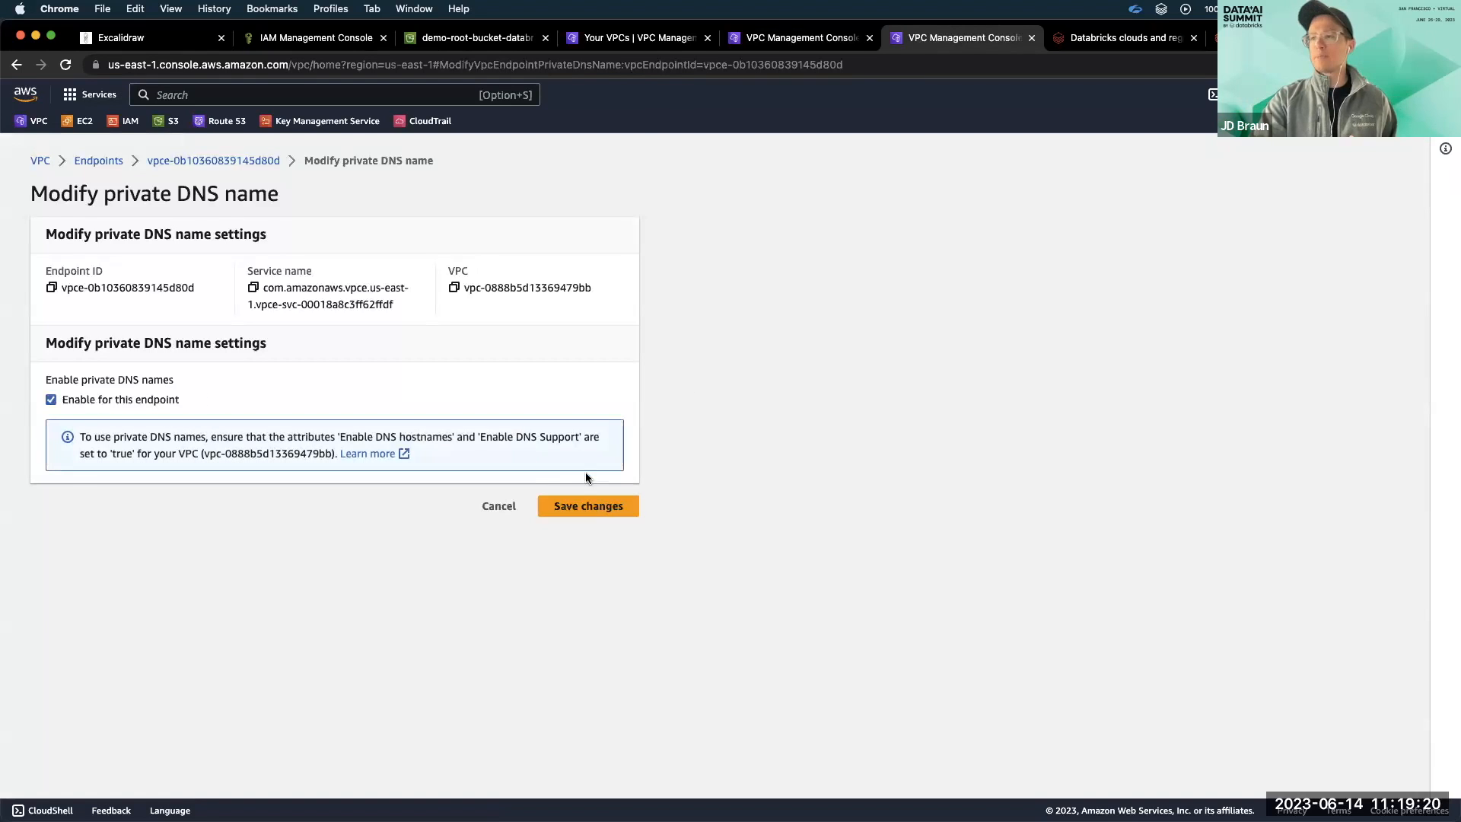
pyautogui.click(573, 504)
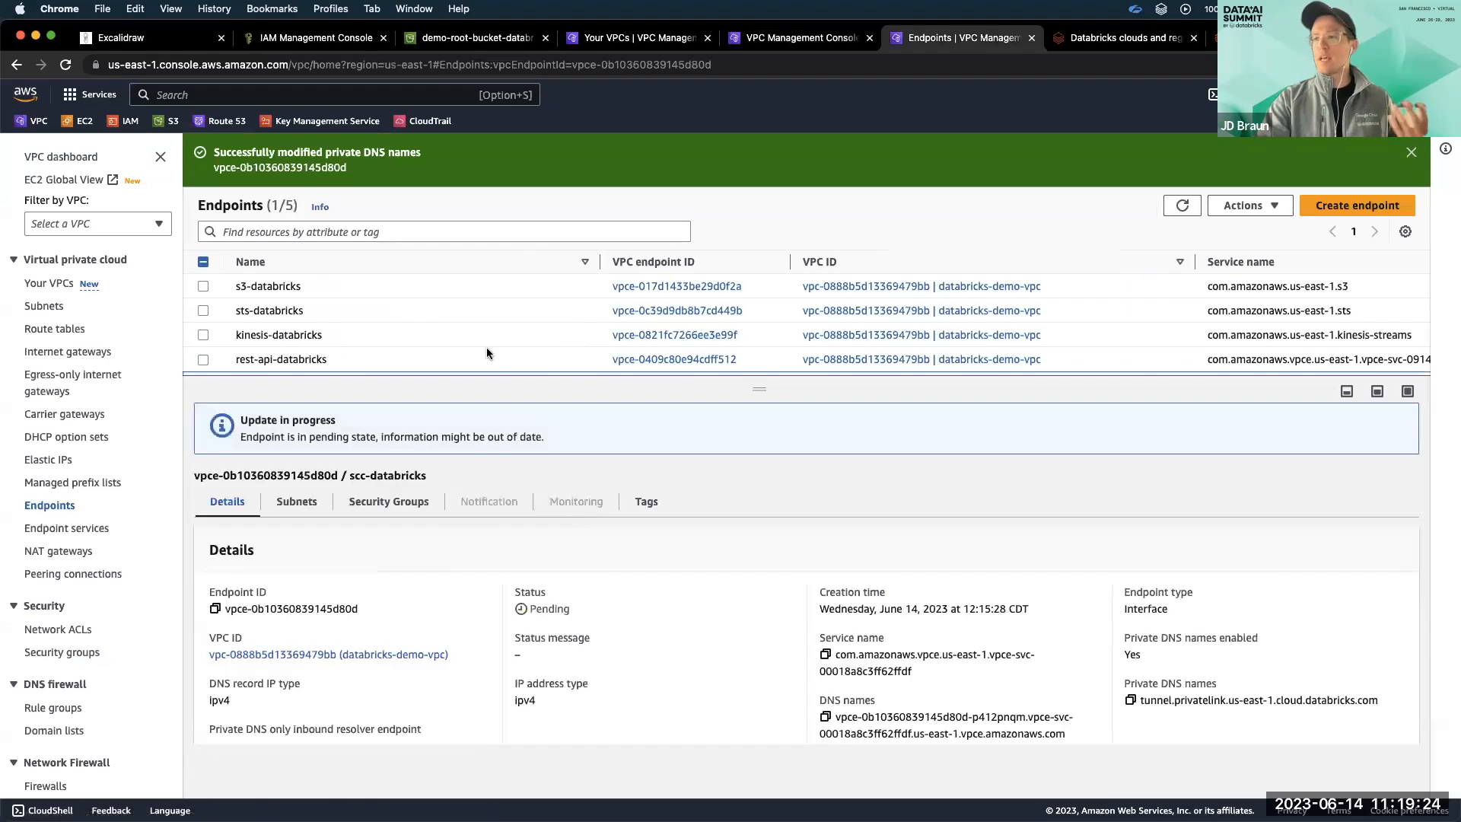
# Enable private DNS names for the rest-api-databricks endpoint, save the change, and copy its private DNS name.
pyautogui.scroll(-2, 486, 347)
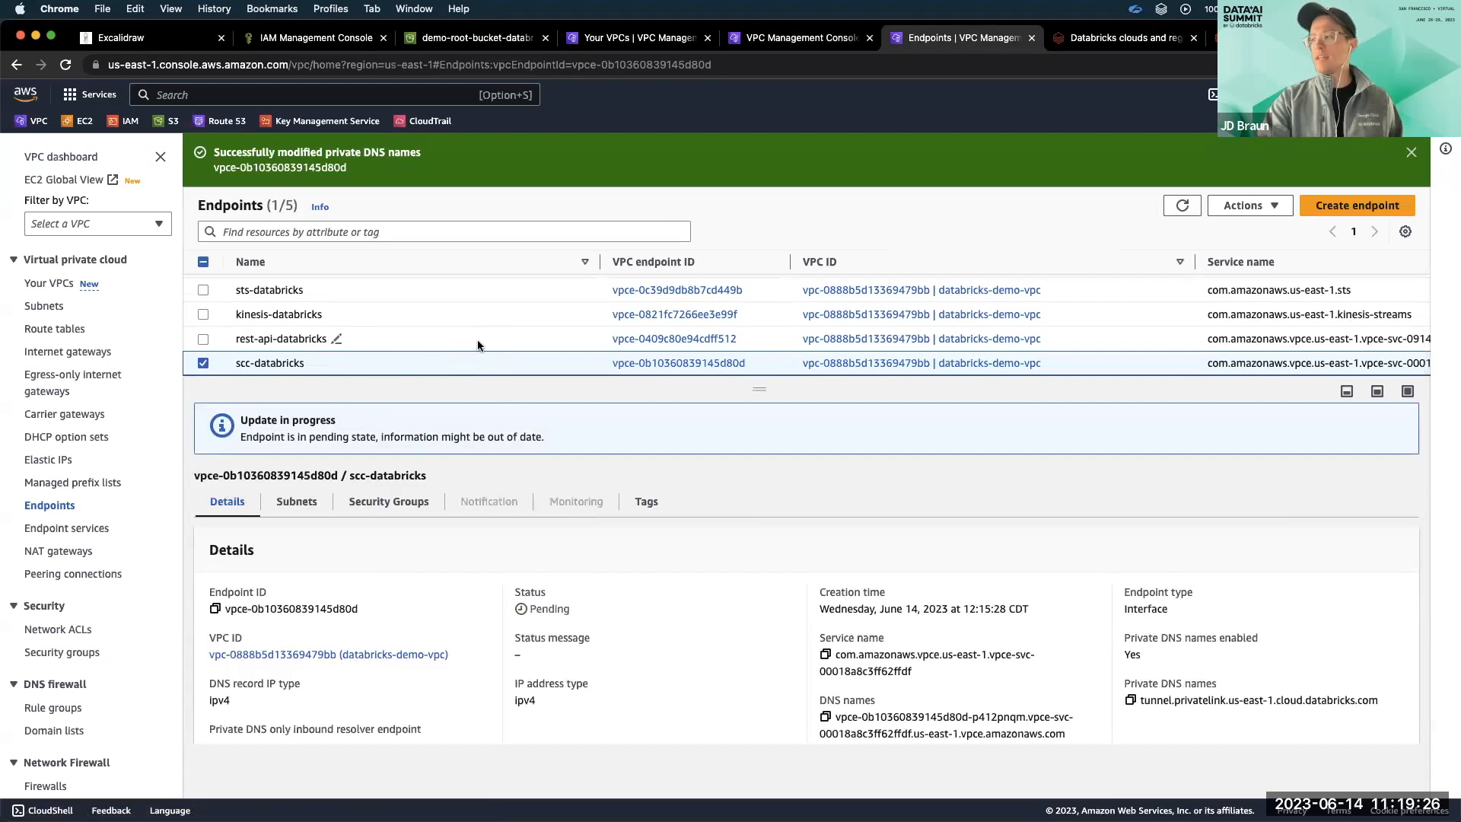
pyautogui.click(477, 338)
pyautogui.click(1236, 212)
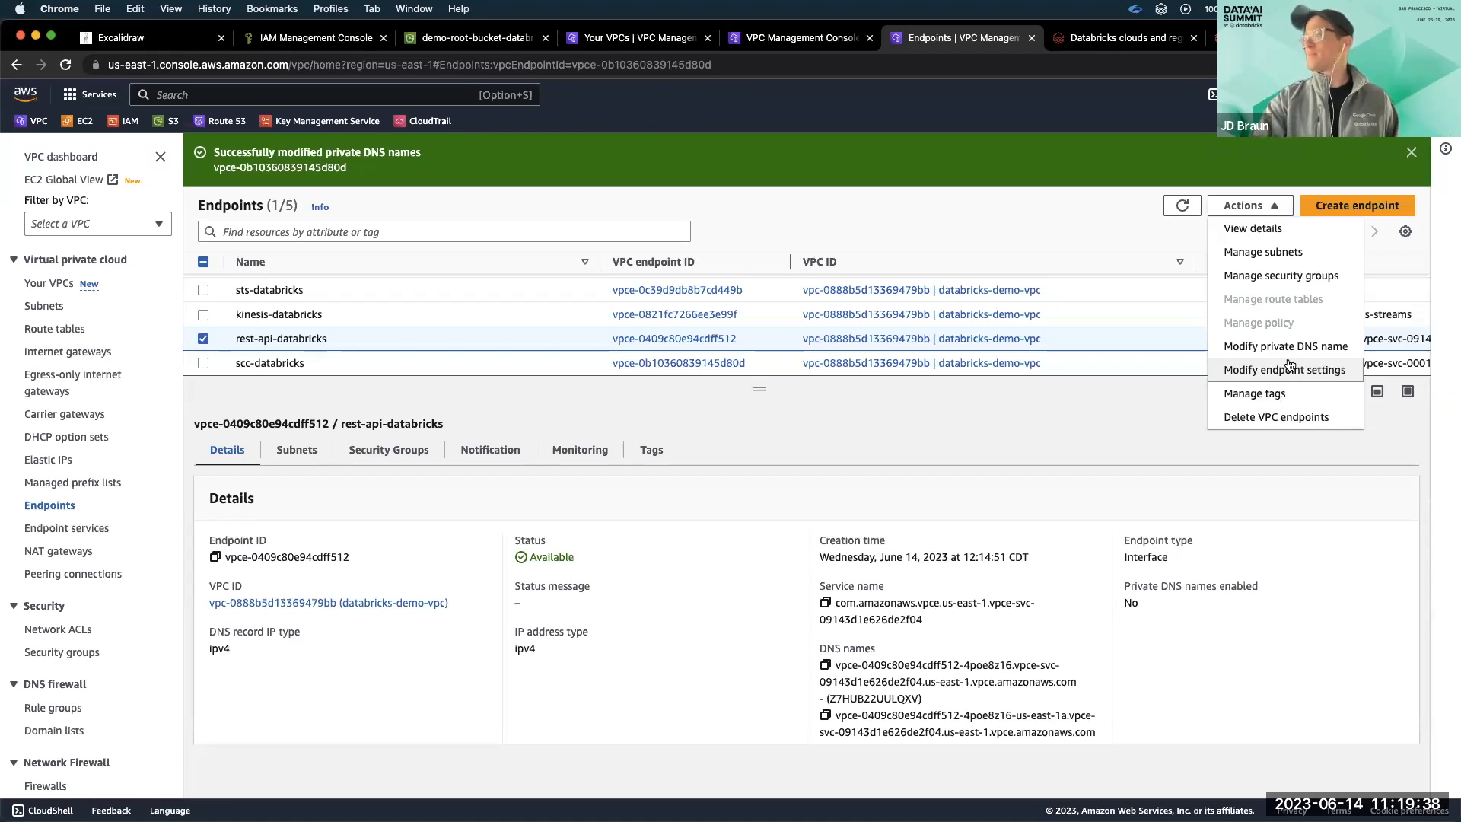
pyautogui.click(1322, 346)
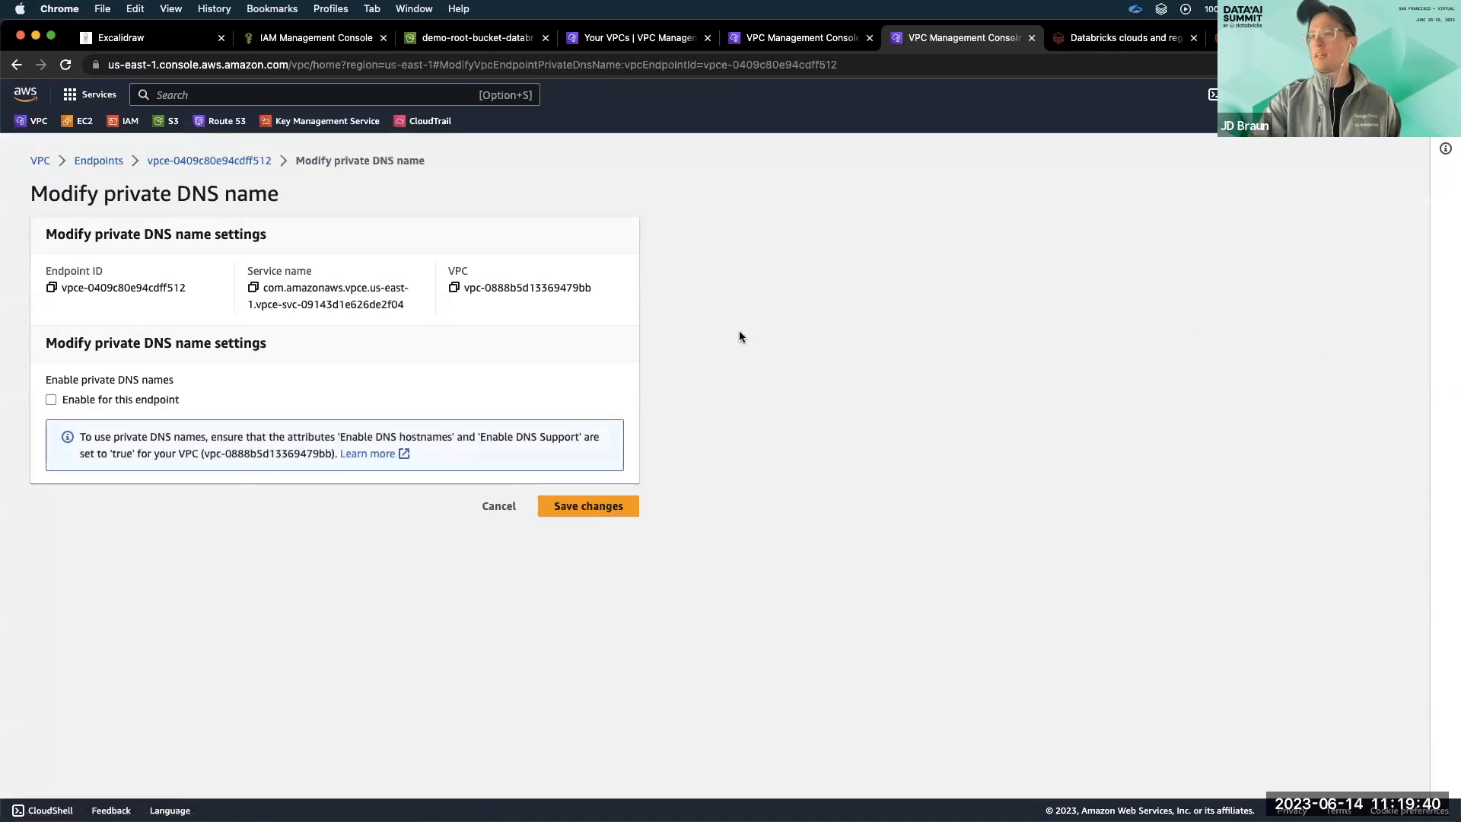
pyautogui.click(163, 399)
pyautogui.click(575, 504)
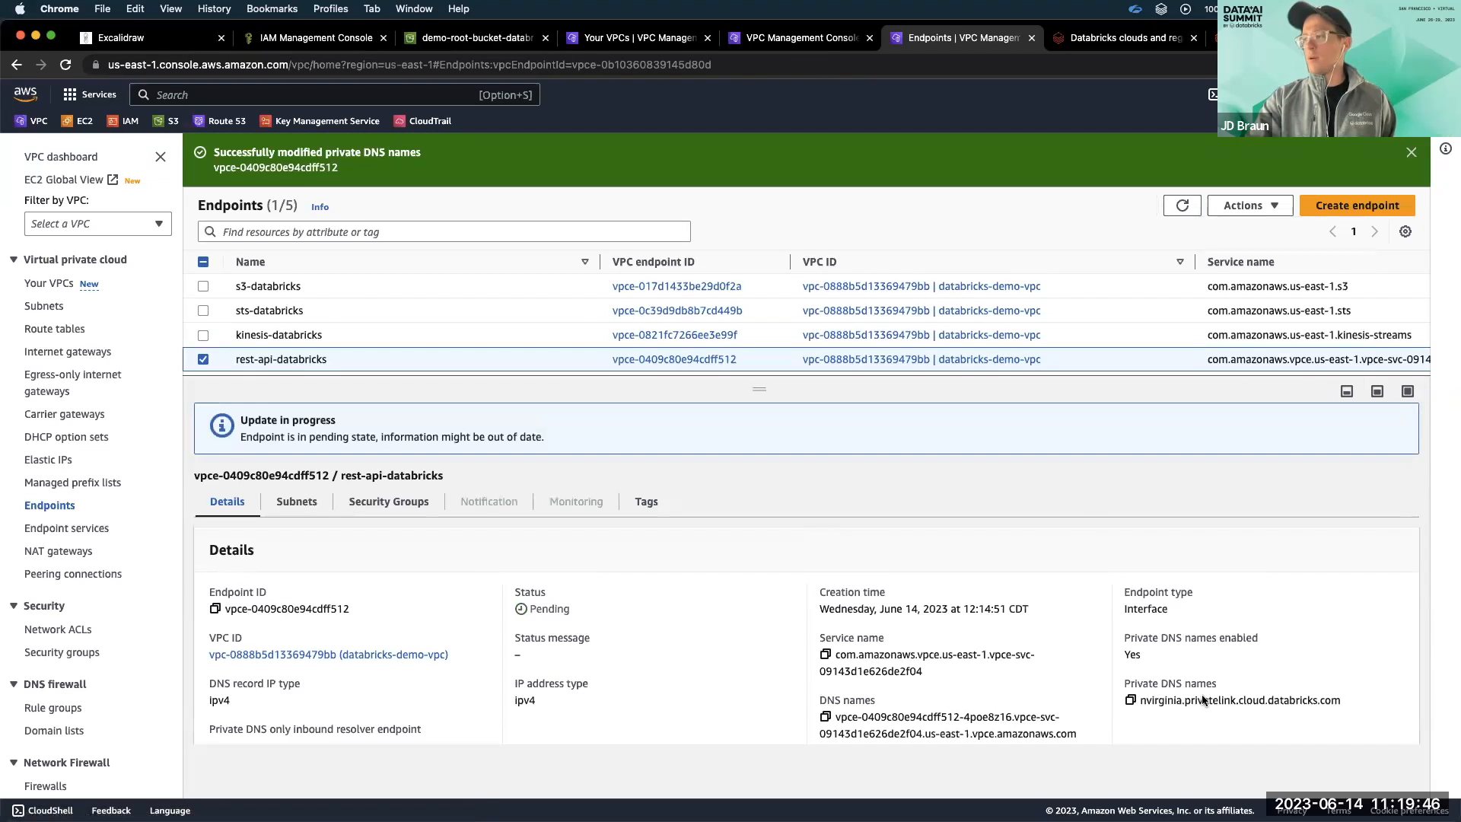
pyautogui.click(1130, 700)
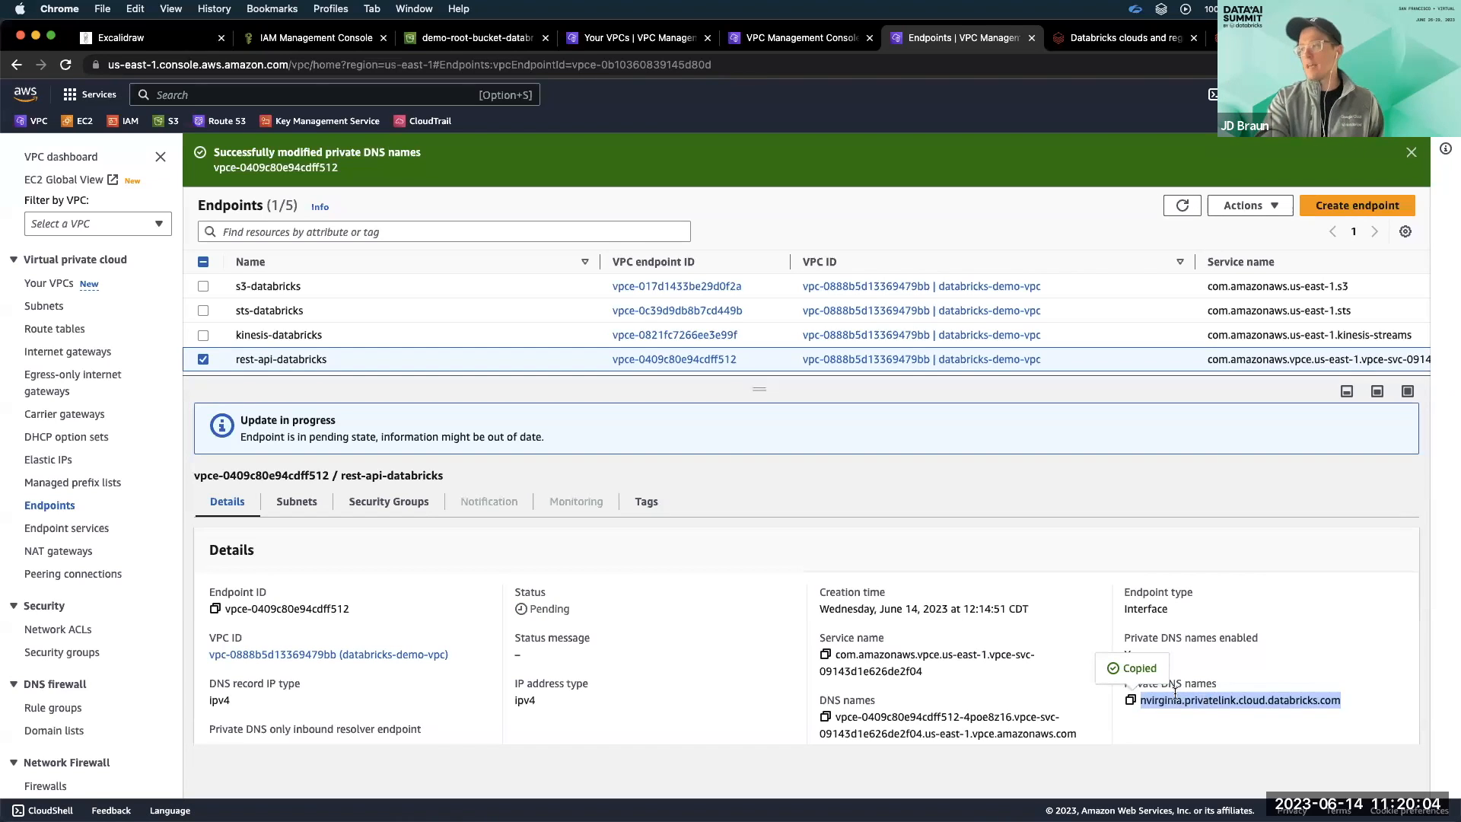
pyautogui.click(1225, 699)
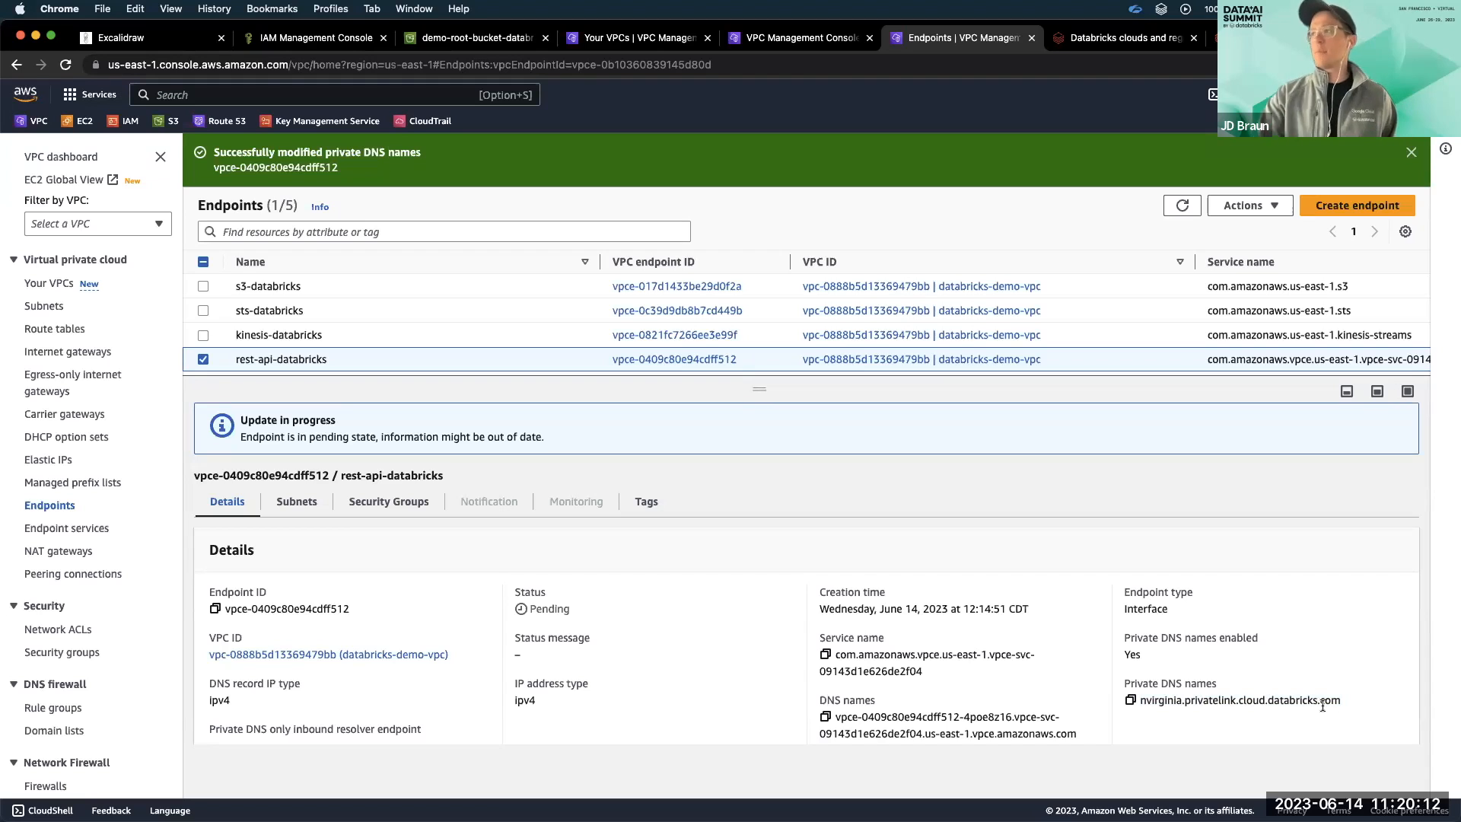
# Refresh the endpoints list, sort it by status in descending order, and enlarge the list area to check every endpoint's status.
pyautogui.click(1183, 205)
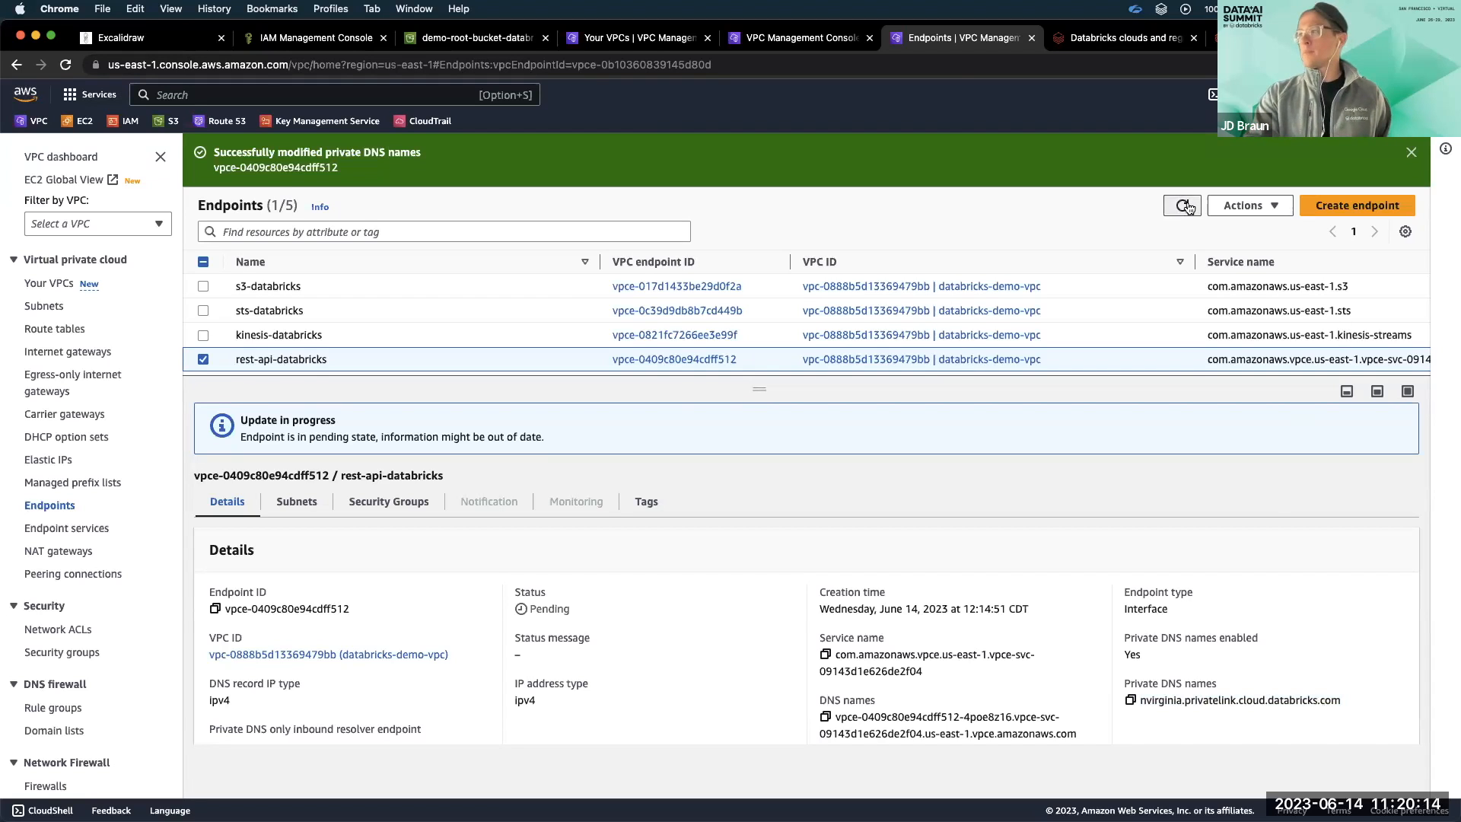
pyautogui.scroll(-1, 1184, 327)
pyautogui.hscroll(10, 1187, 327)
pyautogui.scroll(1, 1187, 327)
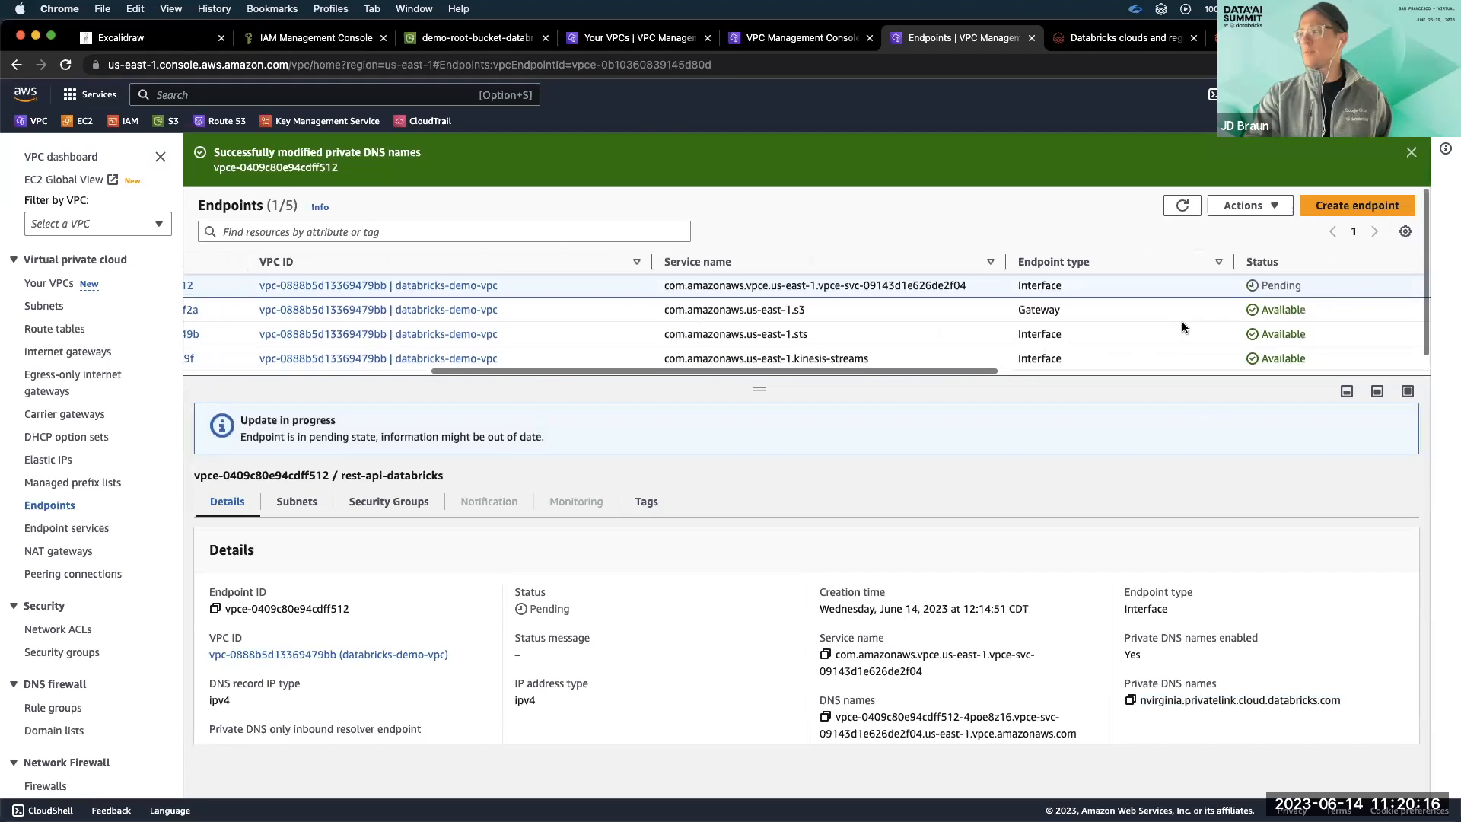
pyautogui.click(1182, 205)
pyautogui.click(1228, 262)
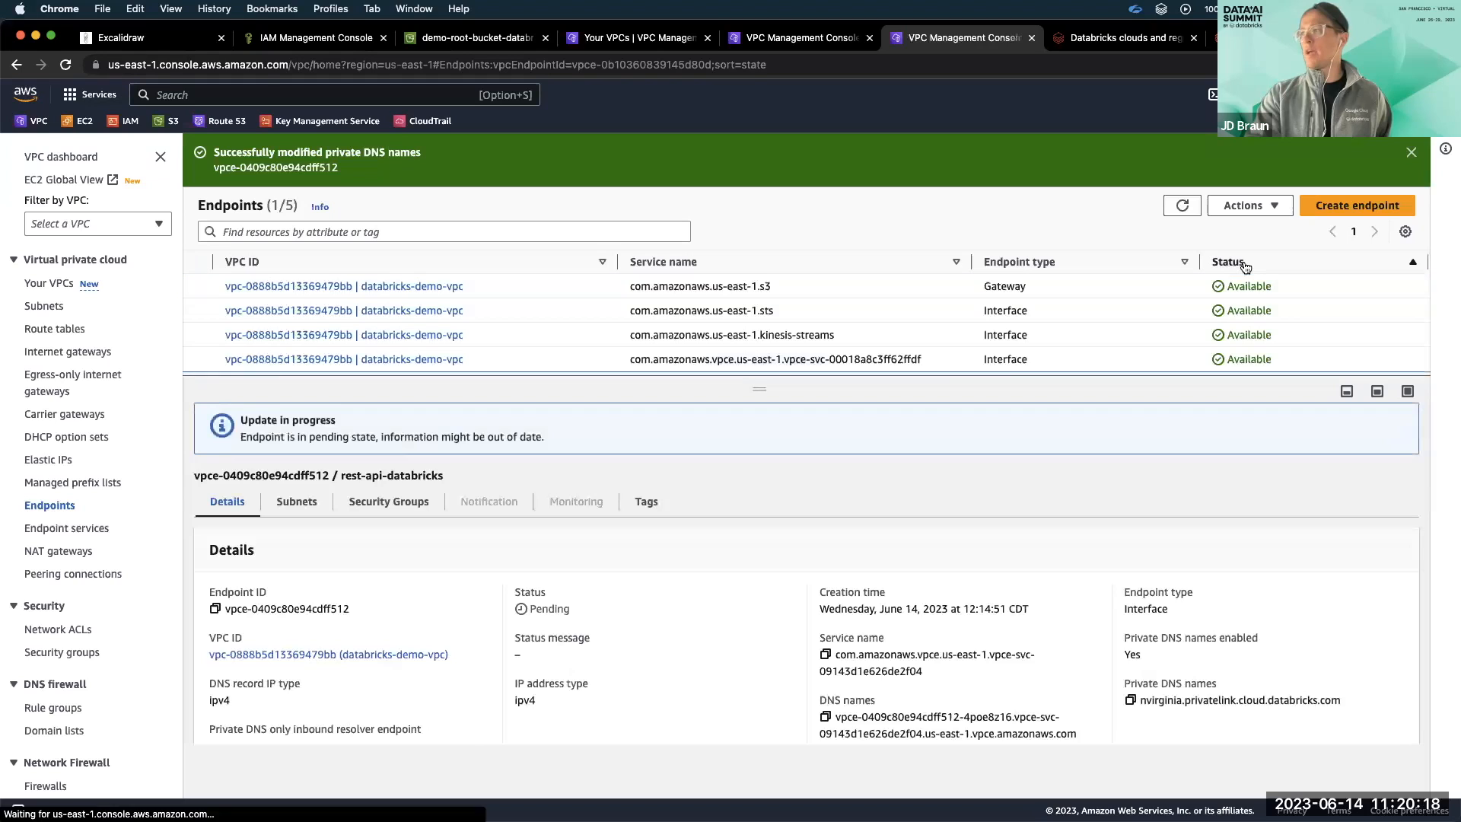
pyautogui.moveTo(1239, 388); pyautogui.dragTo(1239, 487)
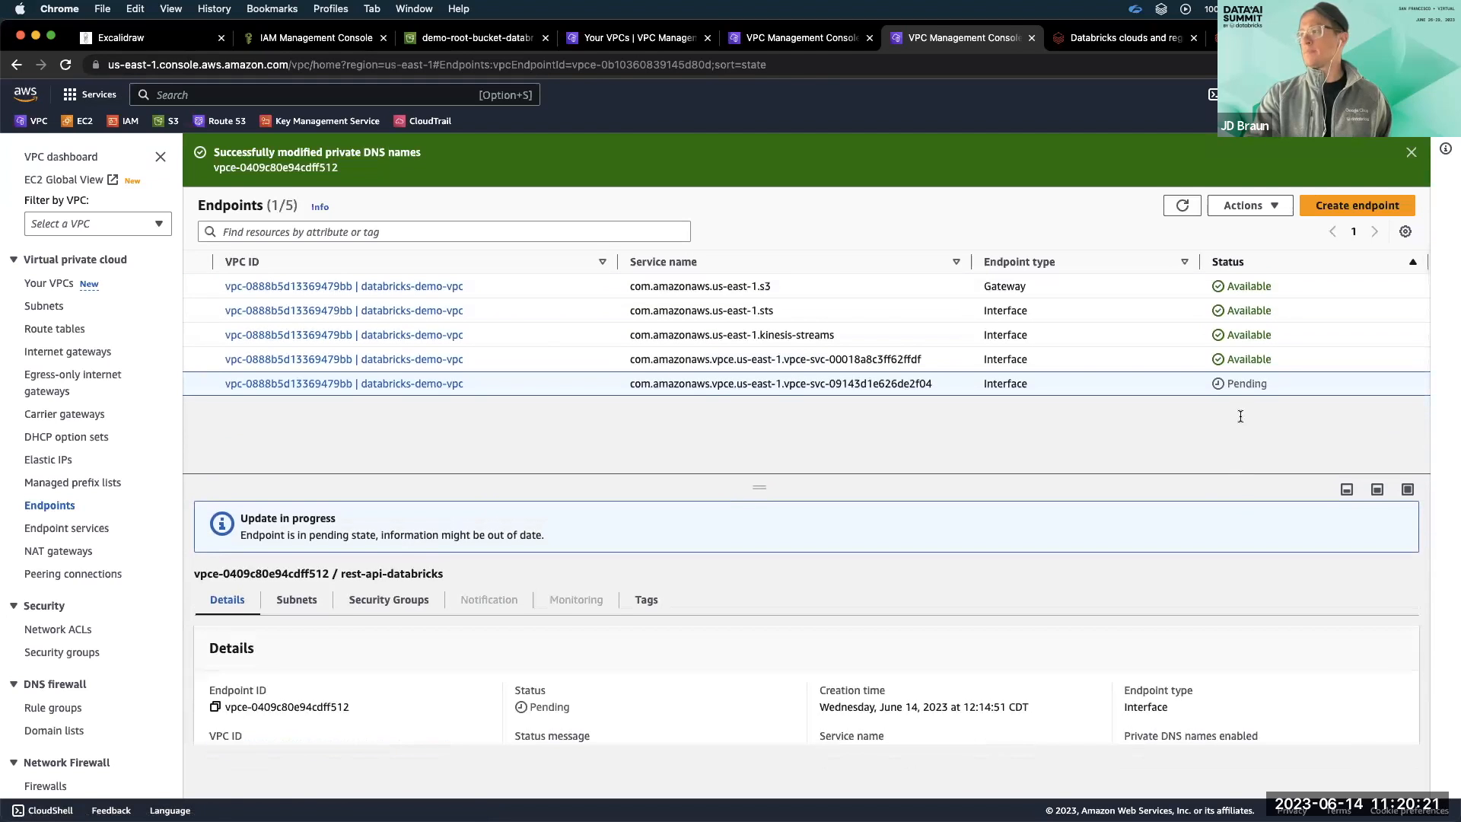
pyautogui.click(1256, 259)
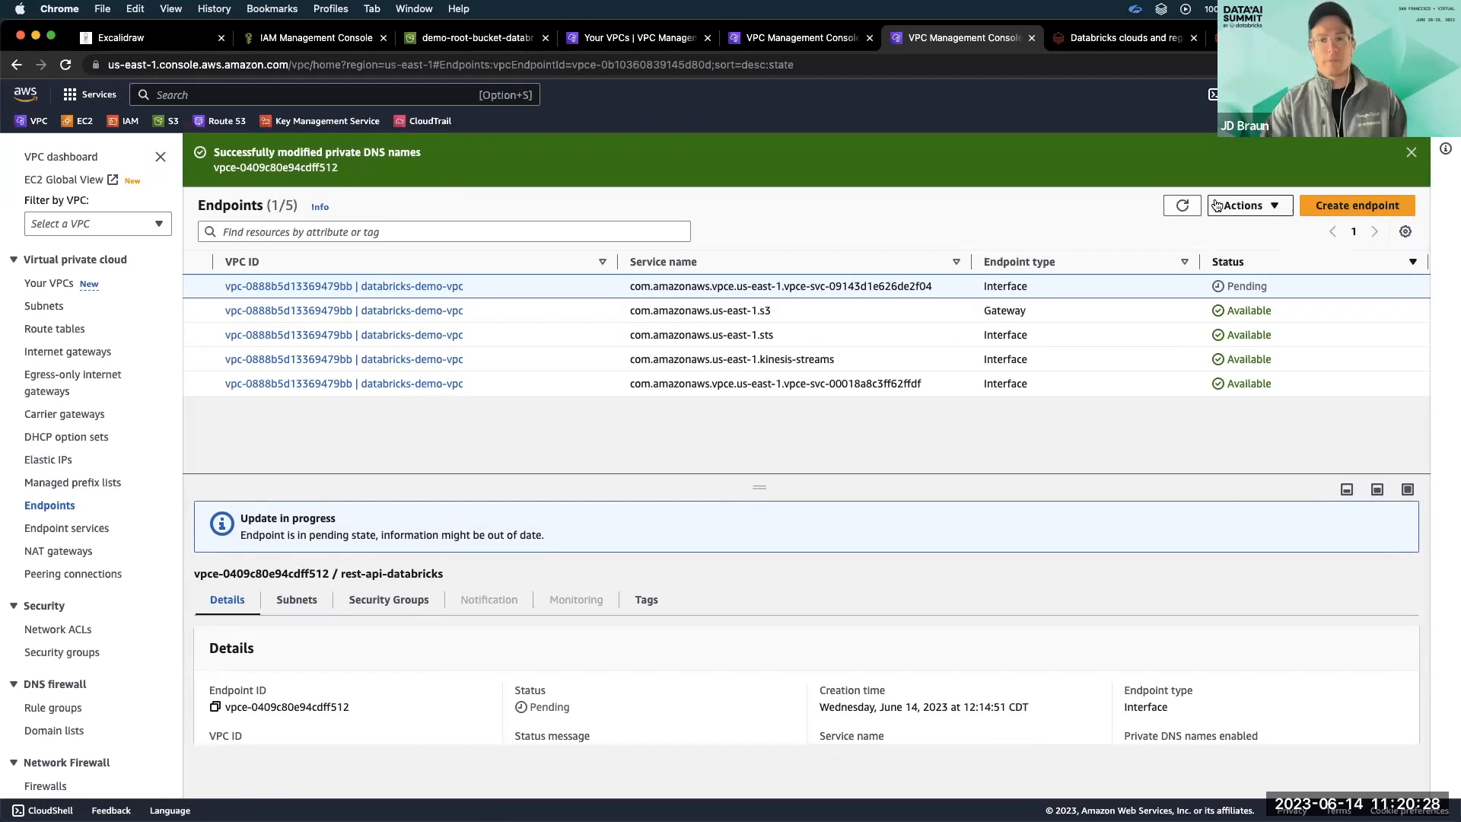
# Switch to the Databricks account console and start a new private access setting named databricks-demo-pas in the network cloud resources.
pyautogui.click(1271, 38)
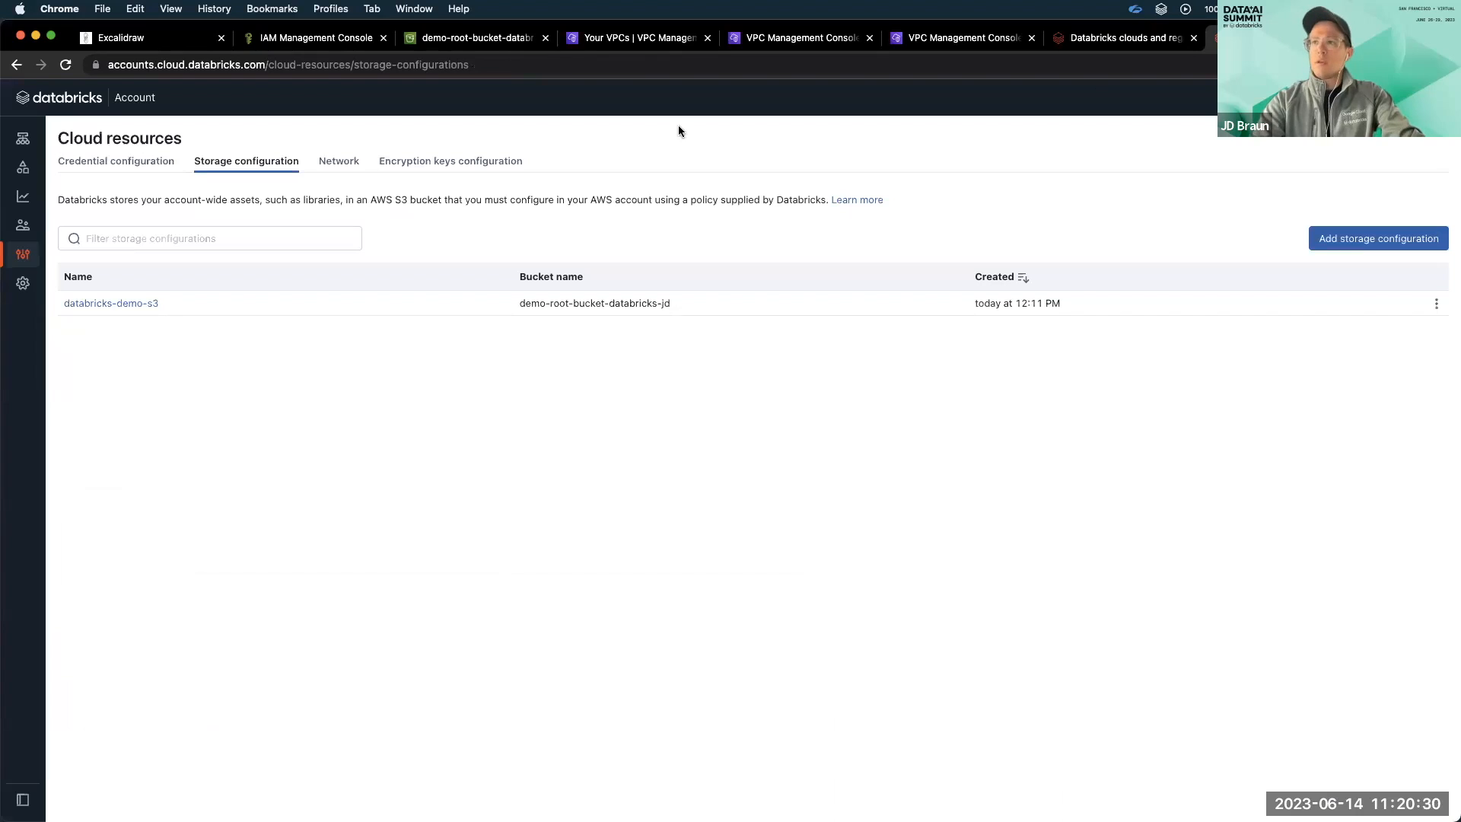
pyautogui.click(339, 162)
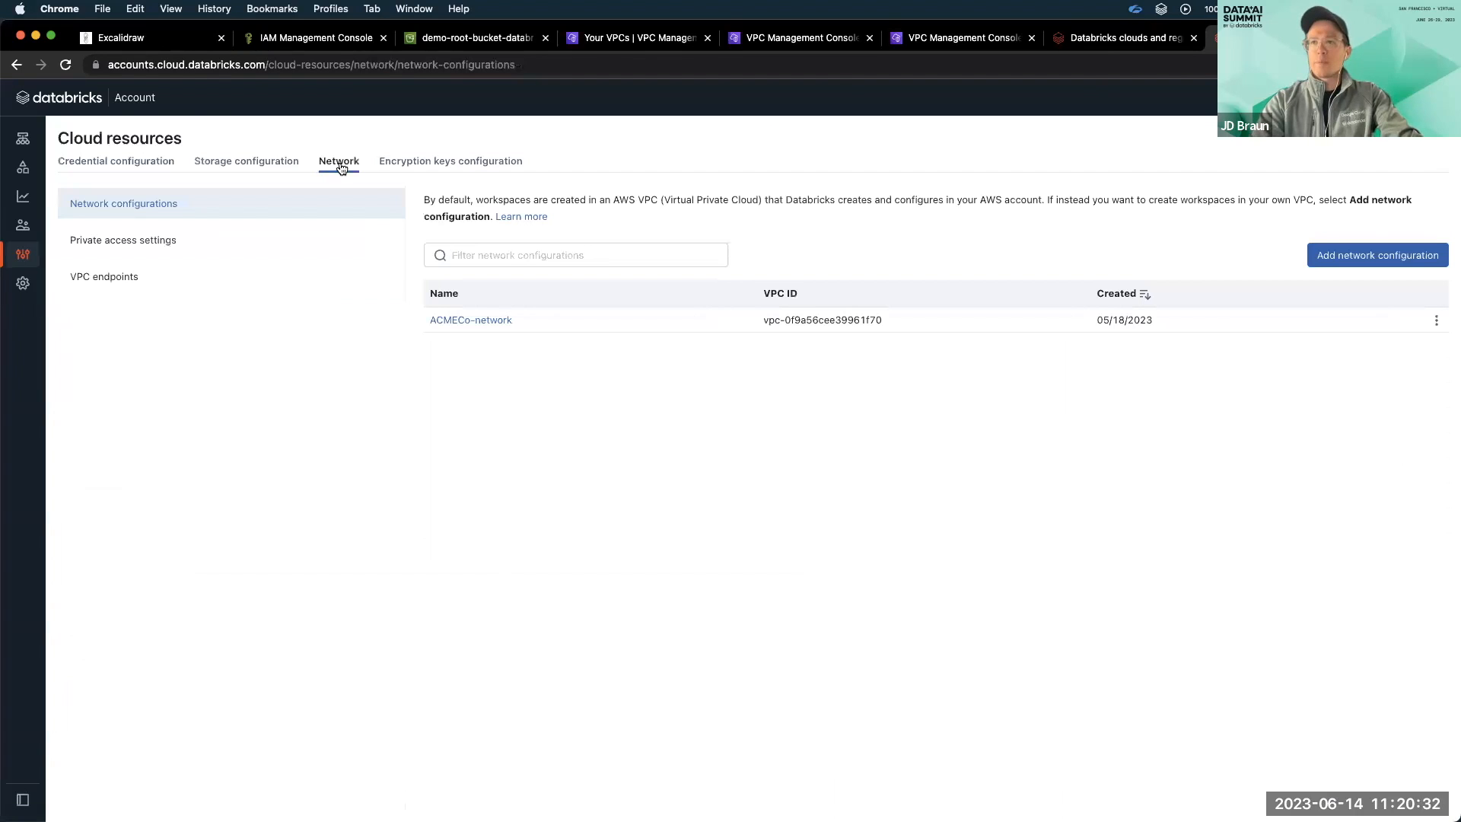
pyautogui.click(294, 238)
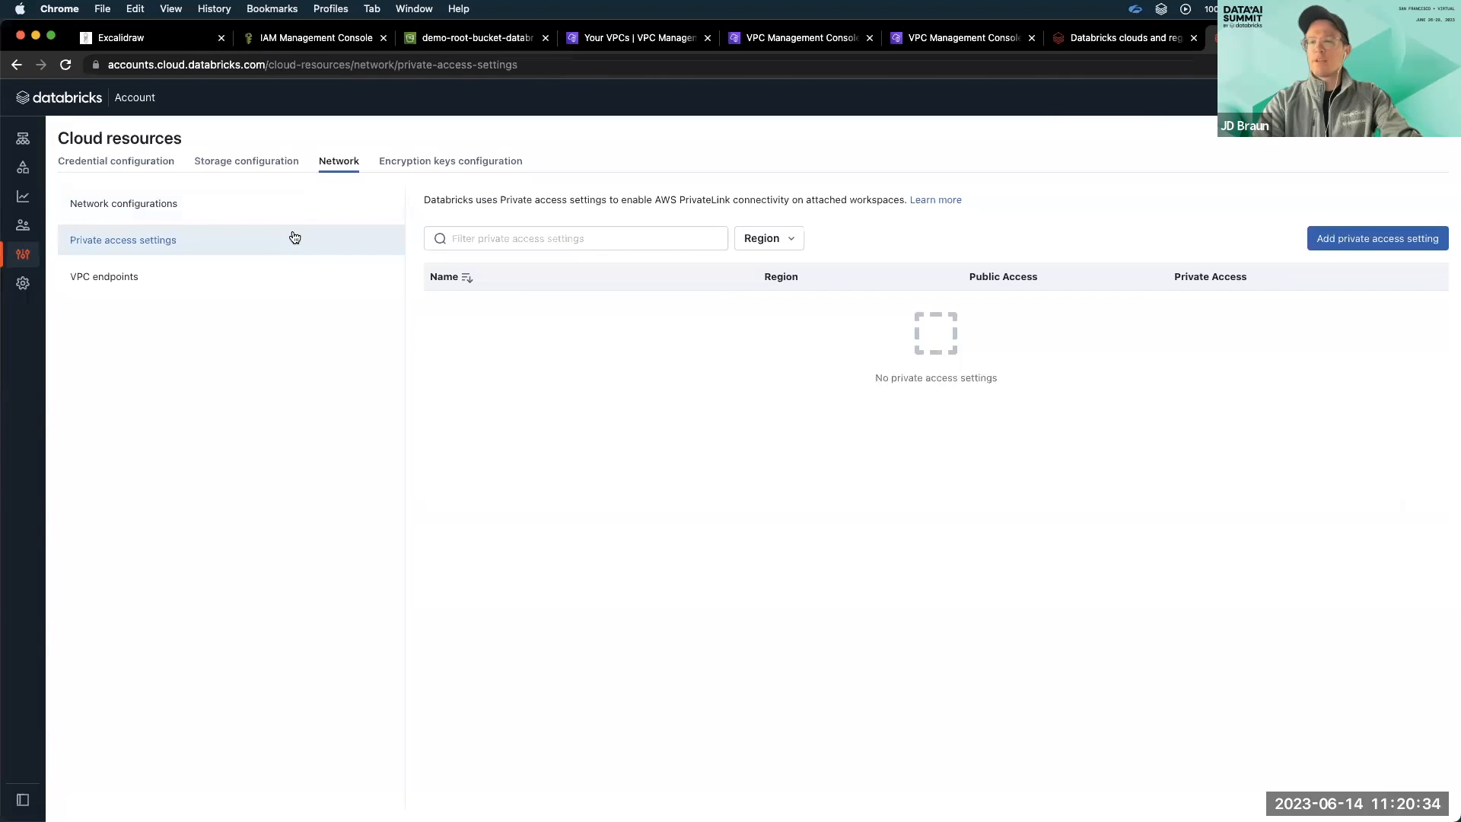
pyautogui.click(1349, 238)
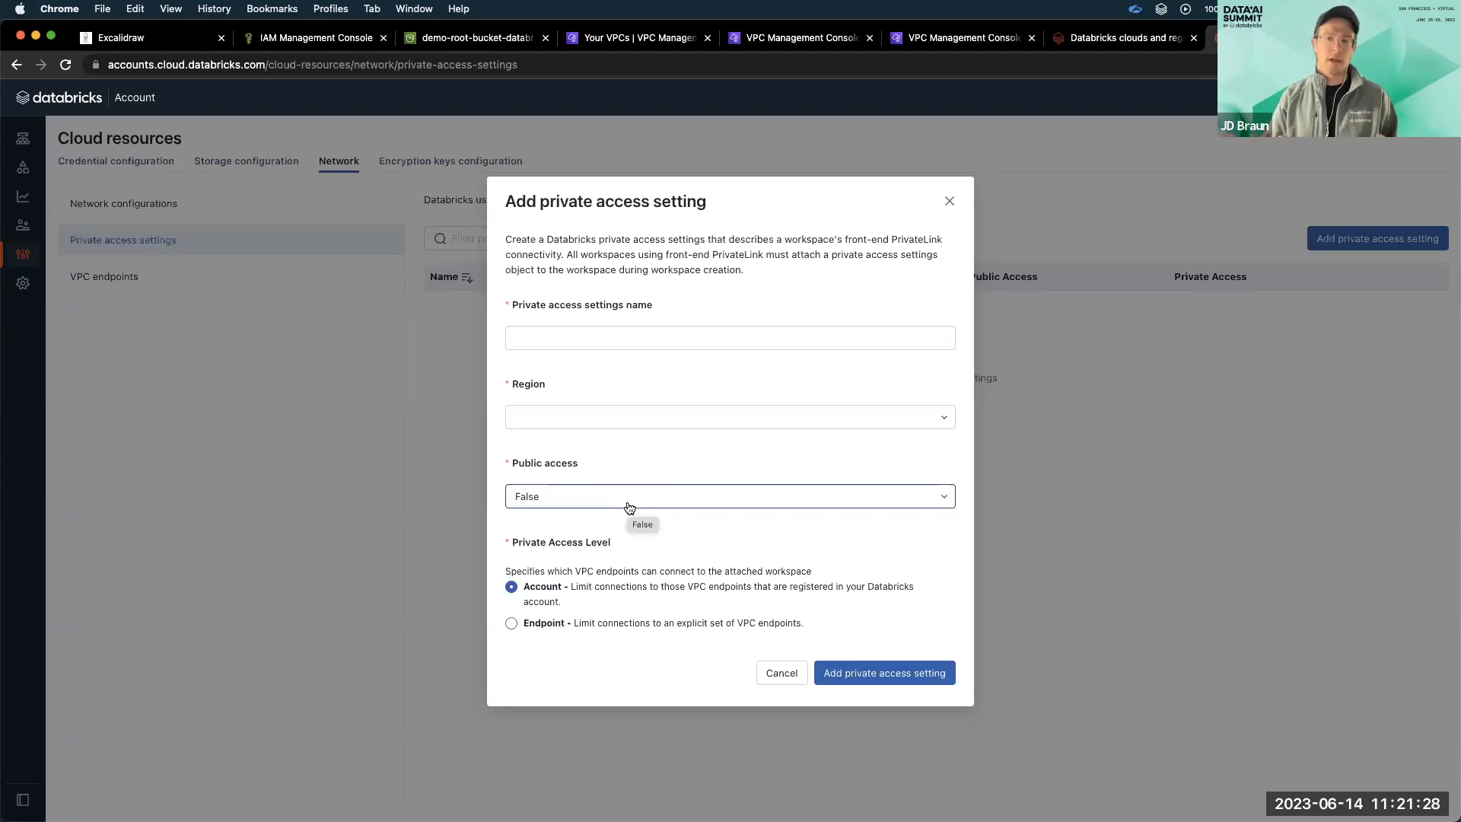
pyautogui.click(613, 340)
pyautogui.write('databri')
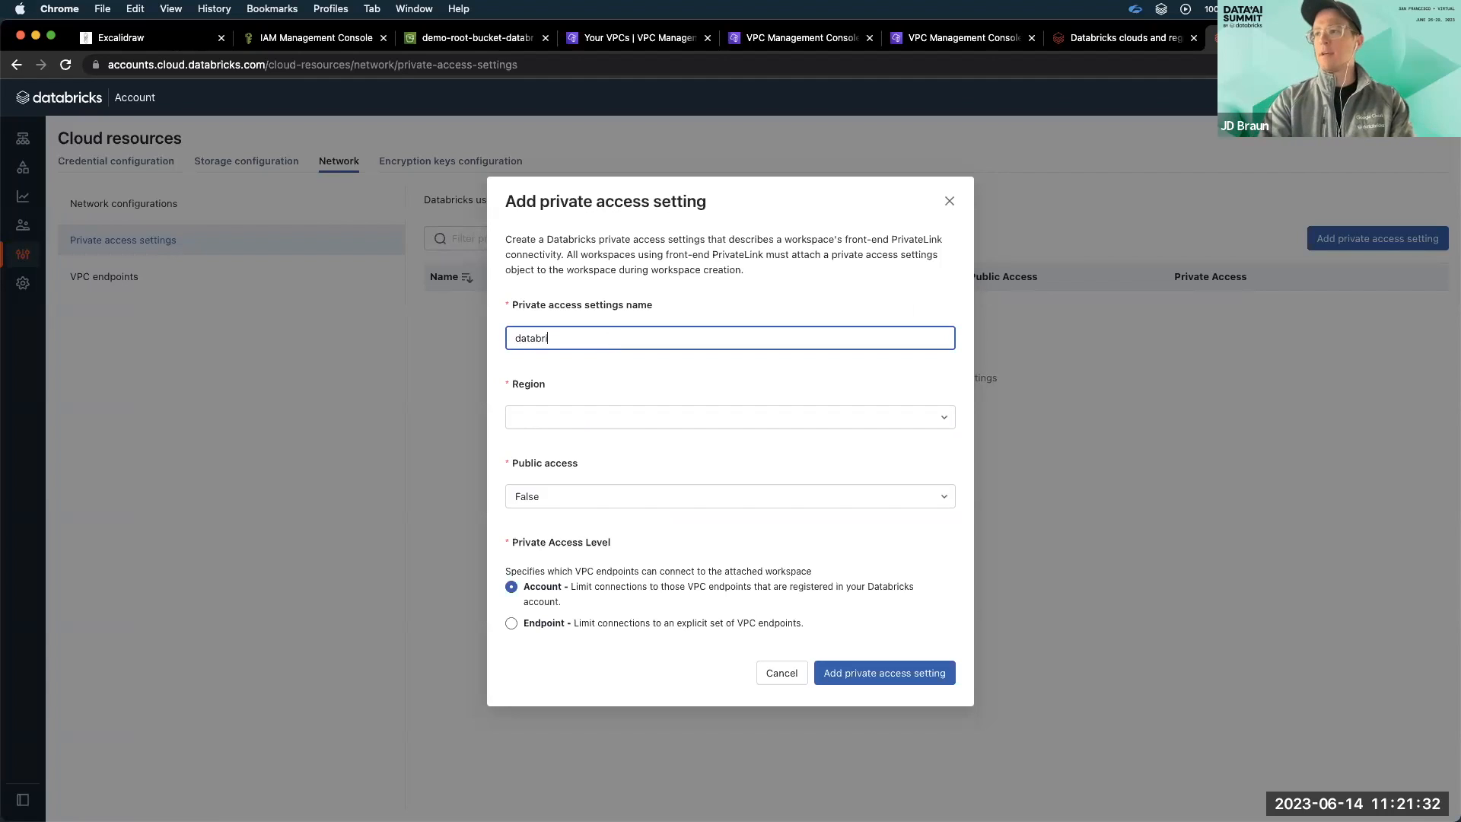
pyautogui.write('cks-demo-pas')
# Set the private access setting's region to us-east-1 and public access to True, and add it.
pyautogui.click(575, 418)
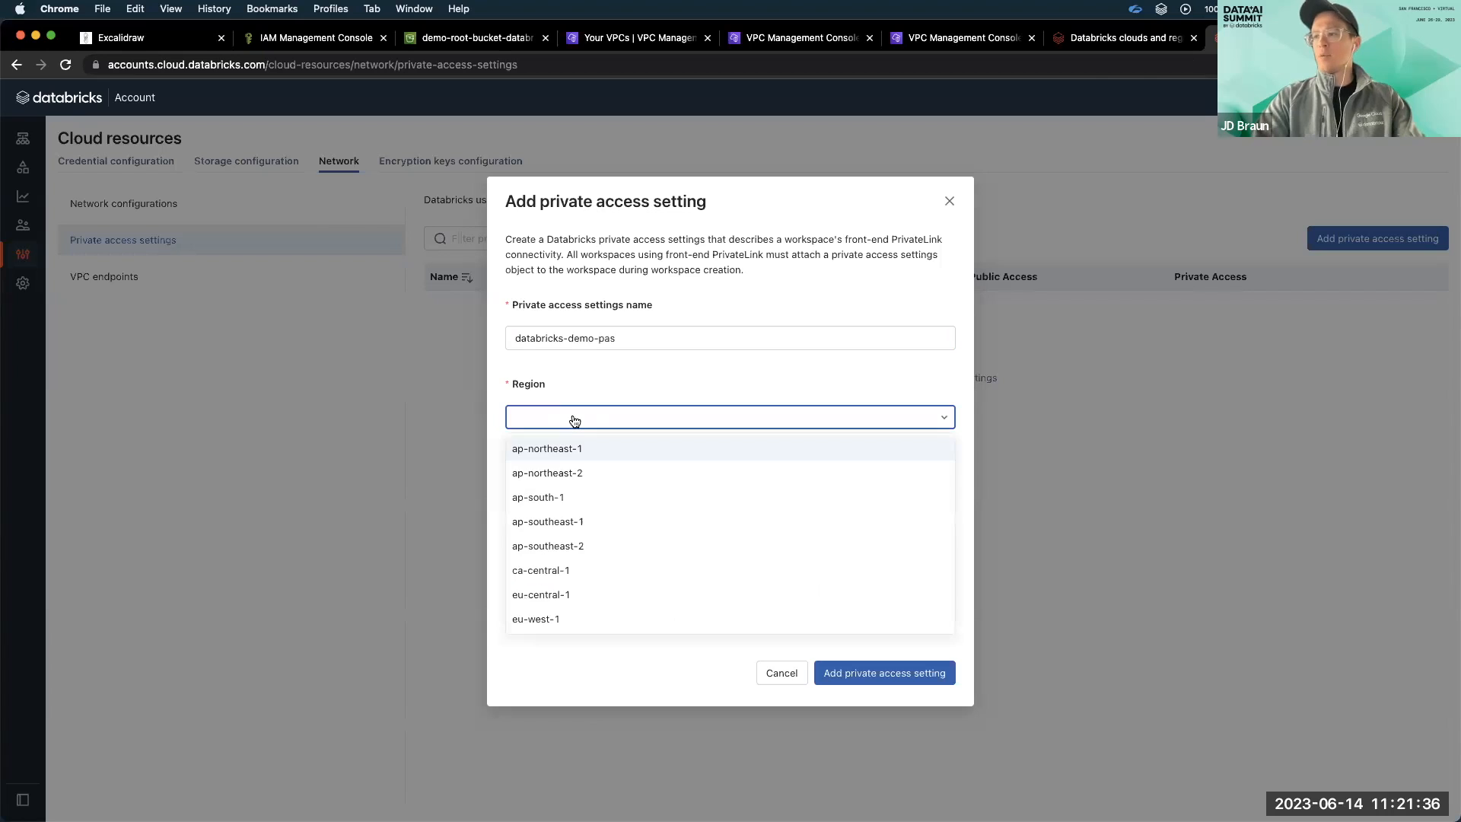
pyautogui.scroll(-5, 605, 530)
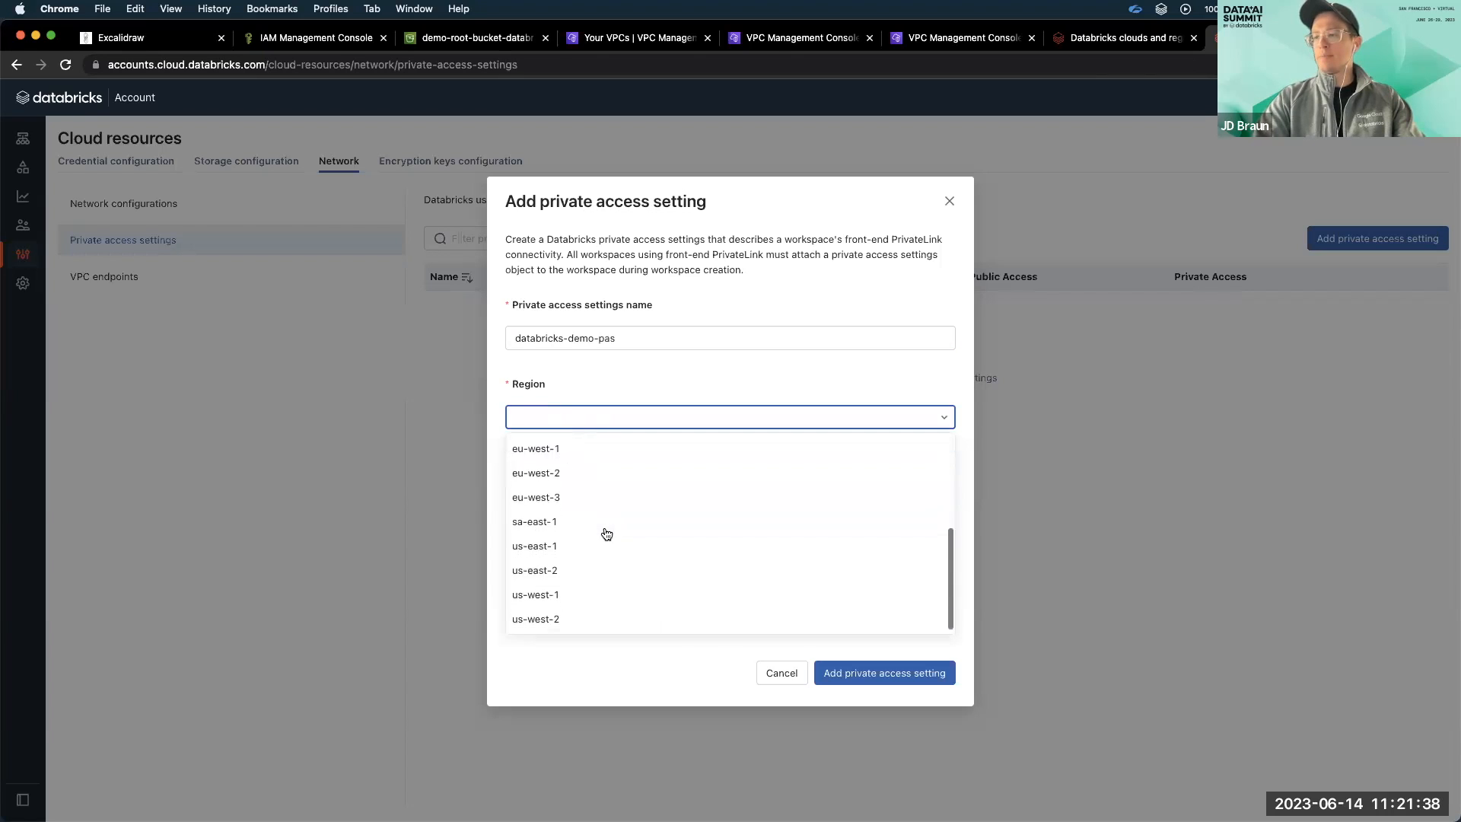
pyautogui.click(592, 545)
pyautogui.click(628, 504)
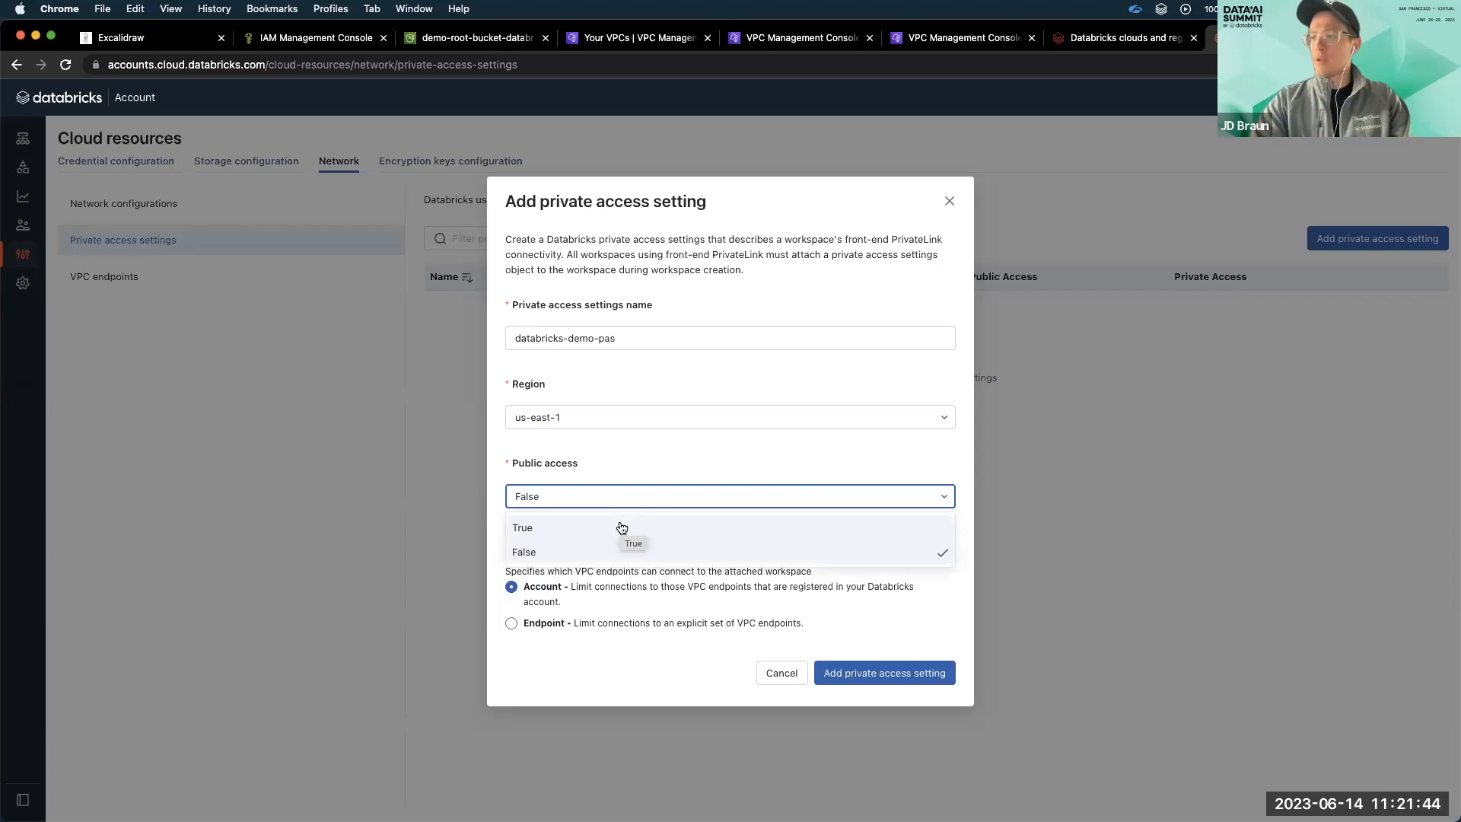
pyautogui.click(621, 527)
pyautogui.click(873, 681)
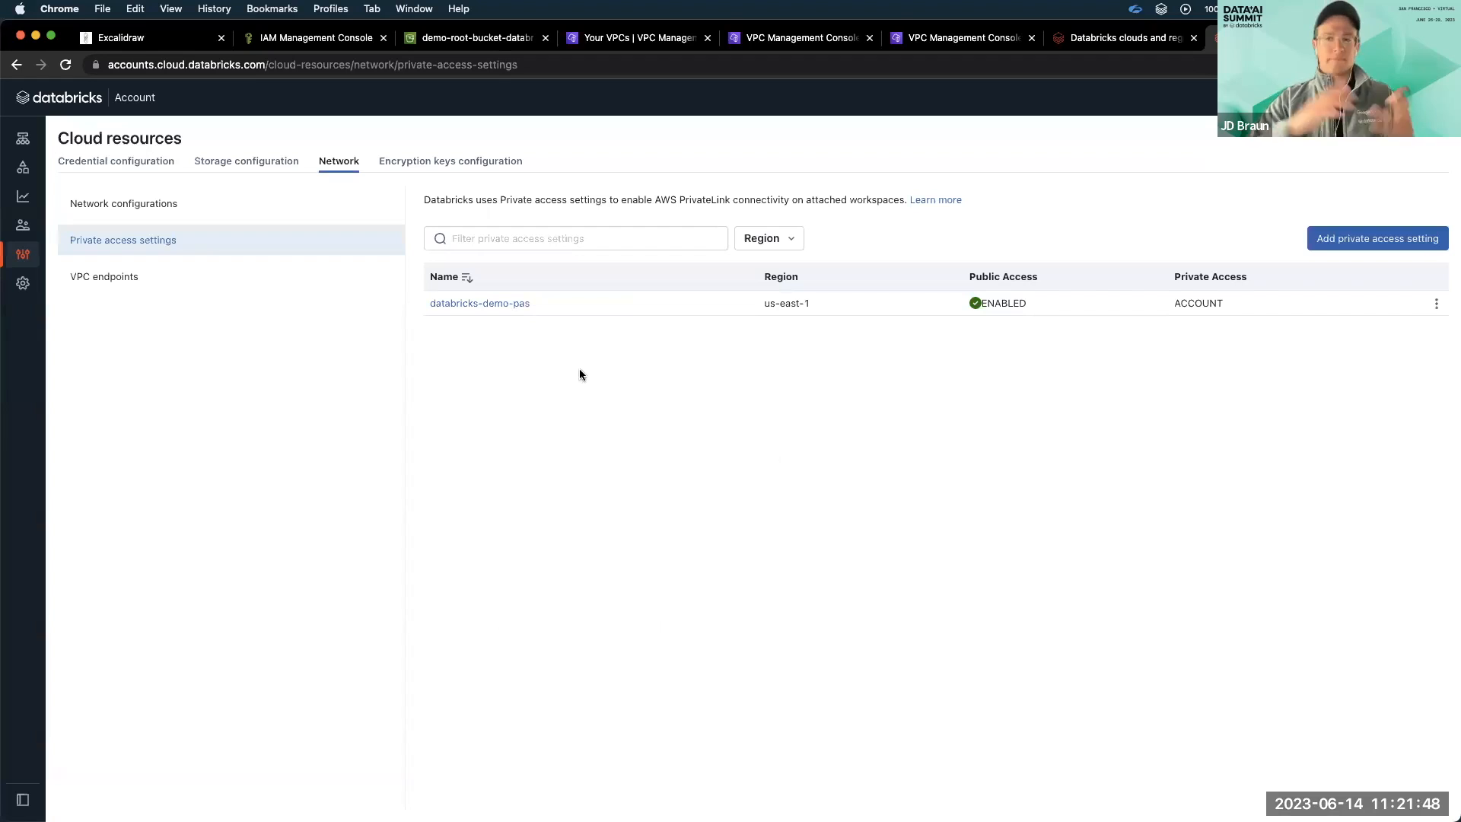
# Start registering a new VPC endpoint named databricks-scc in region us-east-1.
pyautogui.click(319, 275)
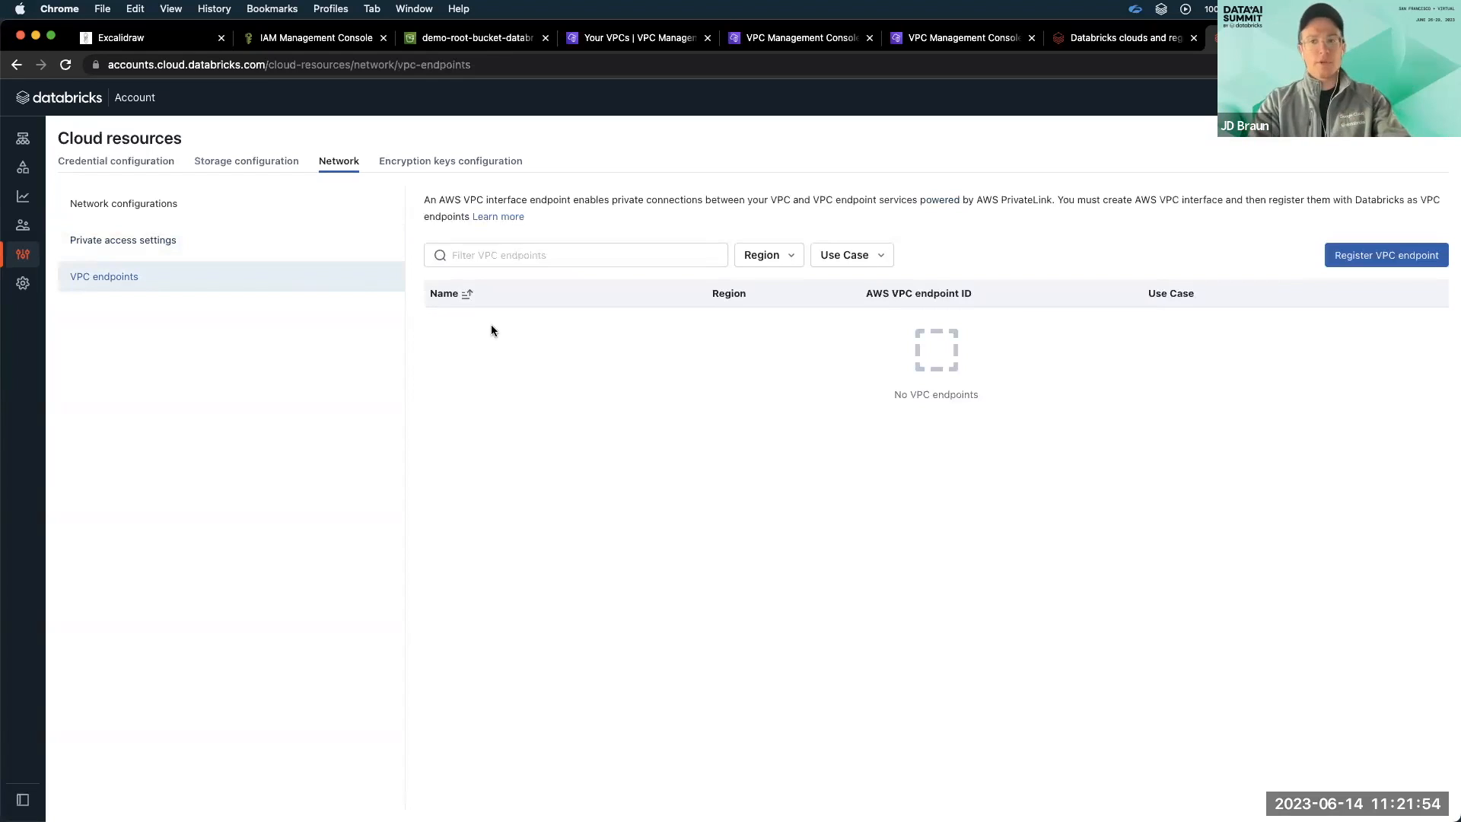
pyautogui.click(1346, 253)
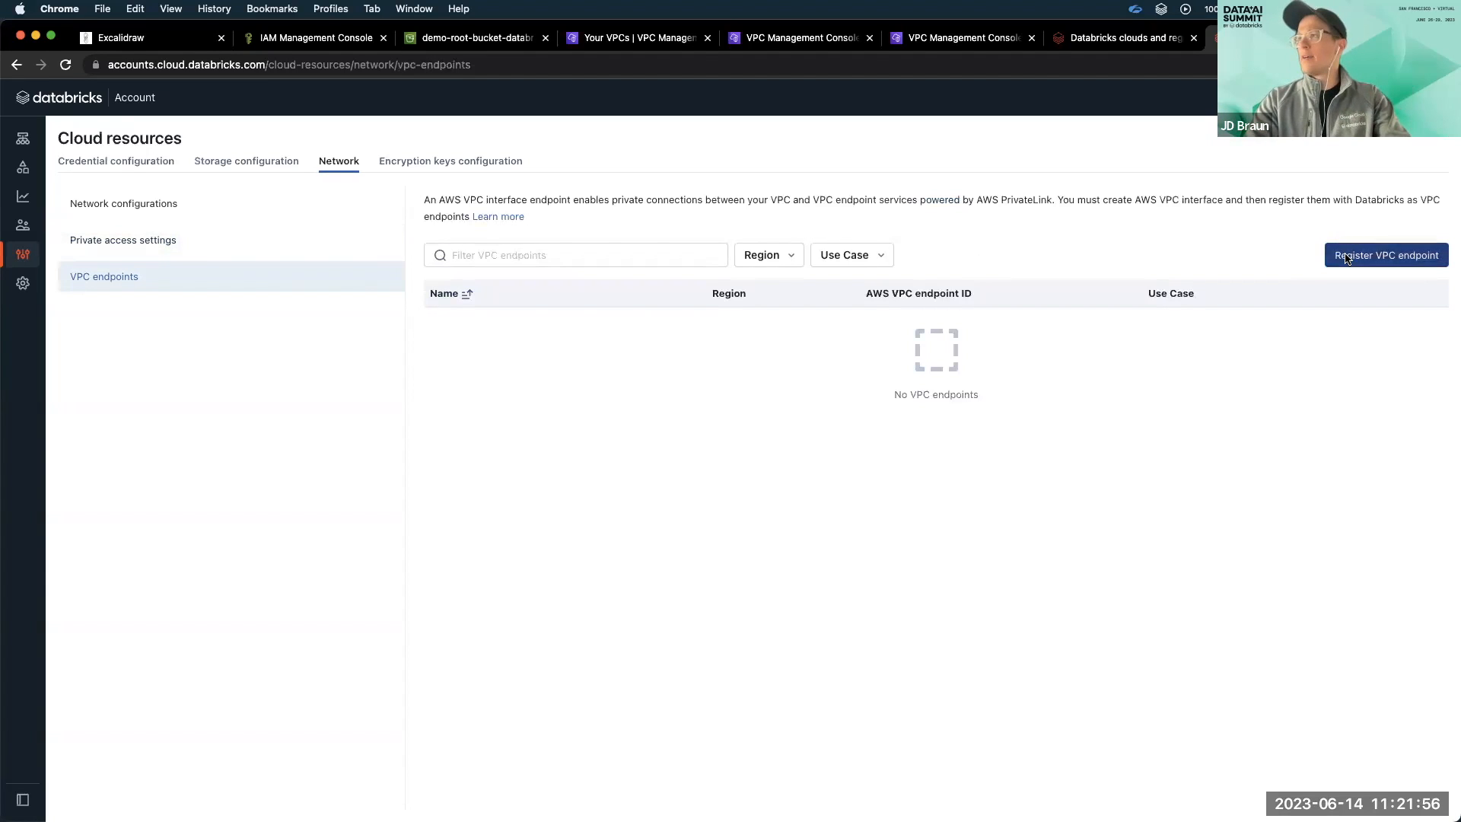
pyautogui.click(670, 447)
pyautogui.write('databricks-scc')
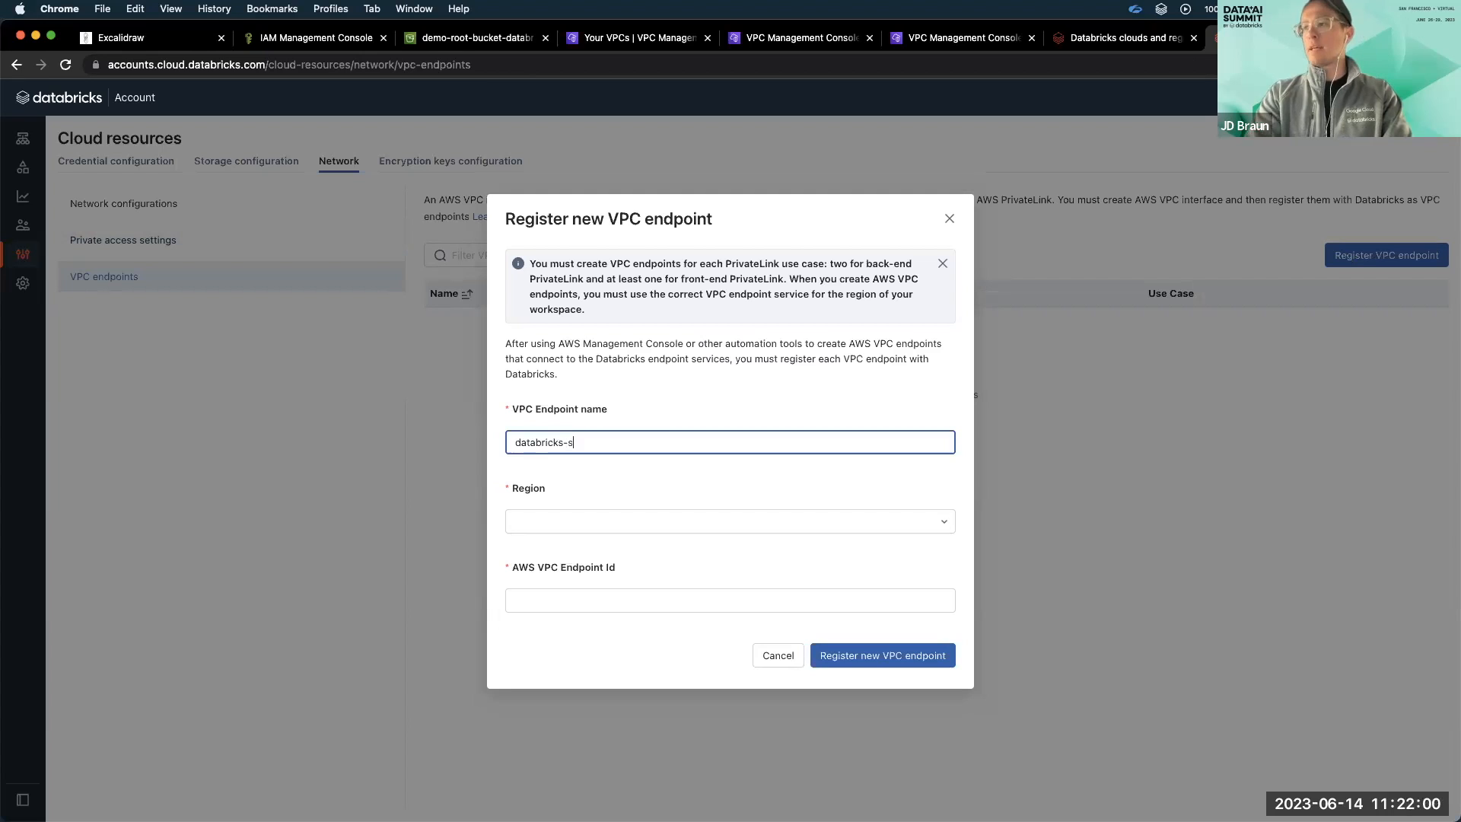
pyautogui.click(670, 525)
pyautogui.scroll(-5, 655, 624)
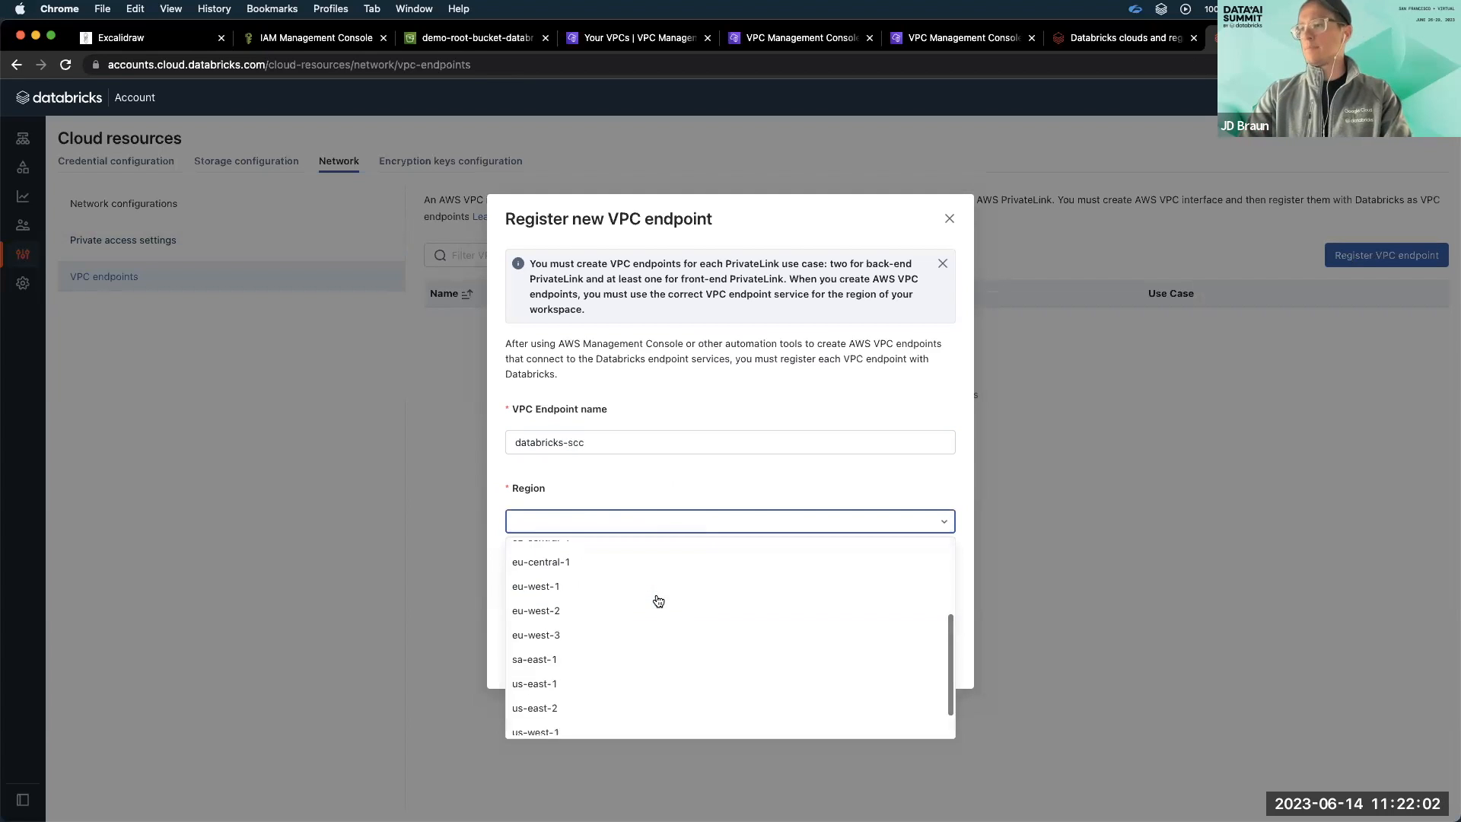
pyautogui.click(634, 641)
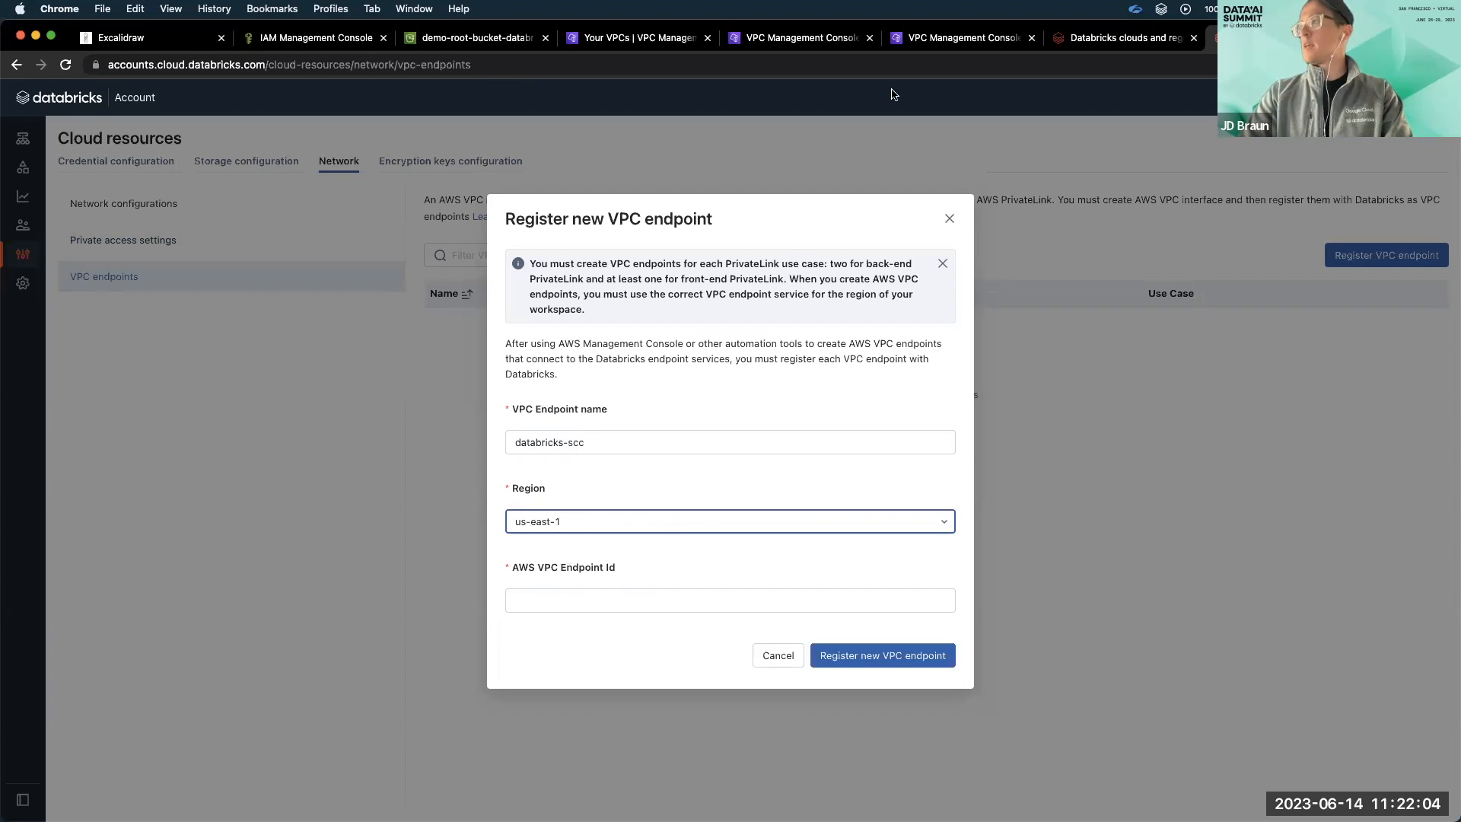
# Copy the scc-databricks endpoint's ID from the AWS VPC console into the AWS VPC Endpoint Id and register the endpoint in Databricks.
pyautogui.click(963, 38)
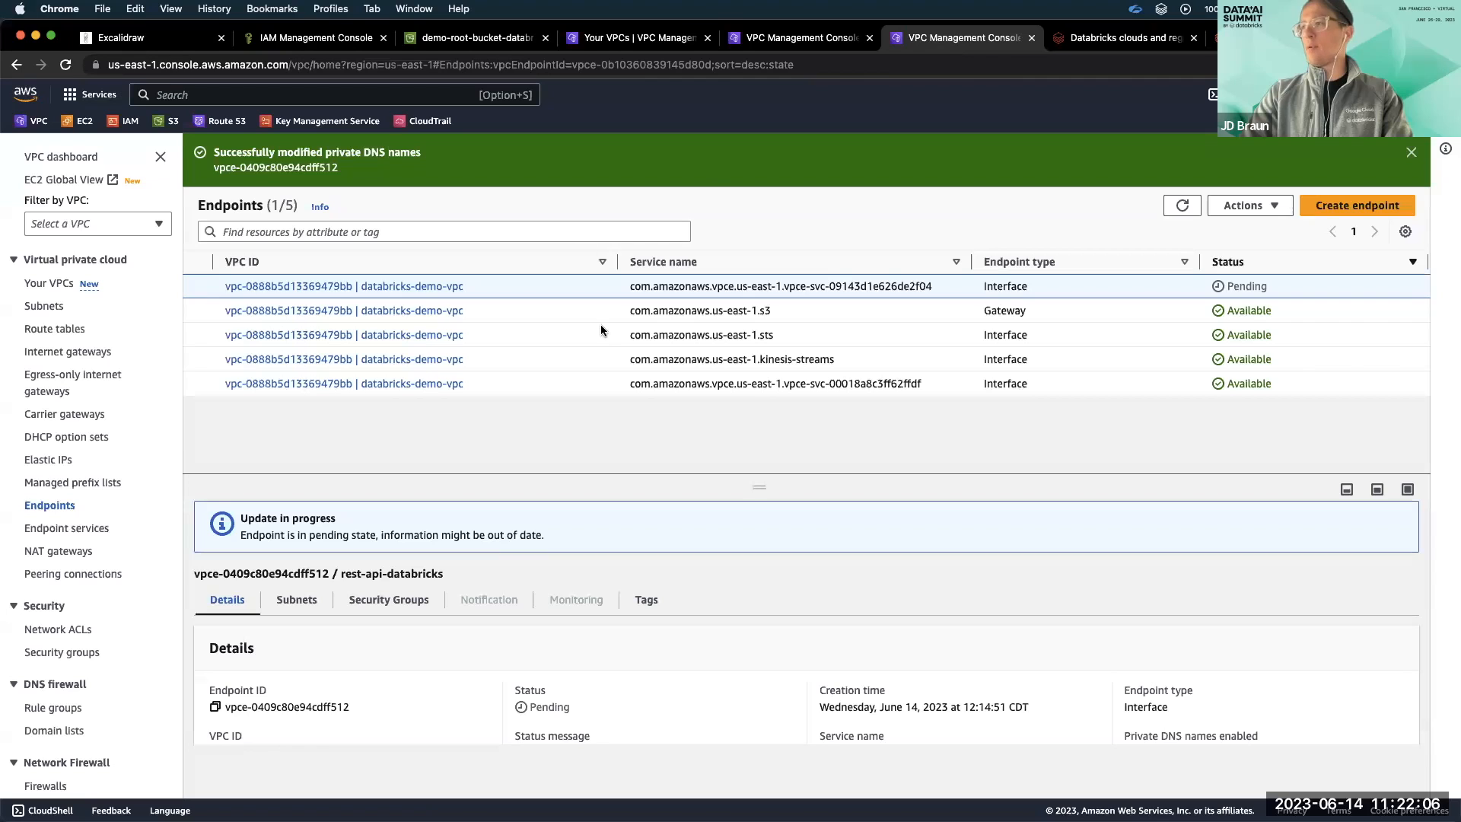
pyautogui.hscroll(-10, 601, 336)
pyautogui.click(472, 381)
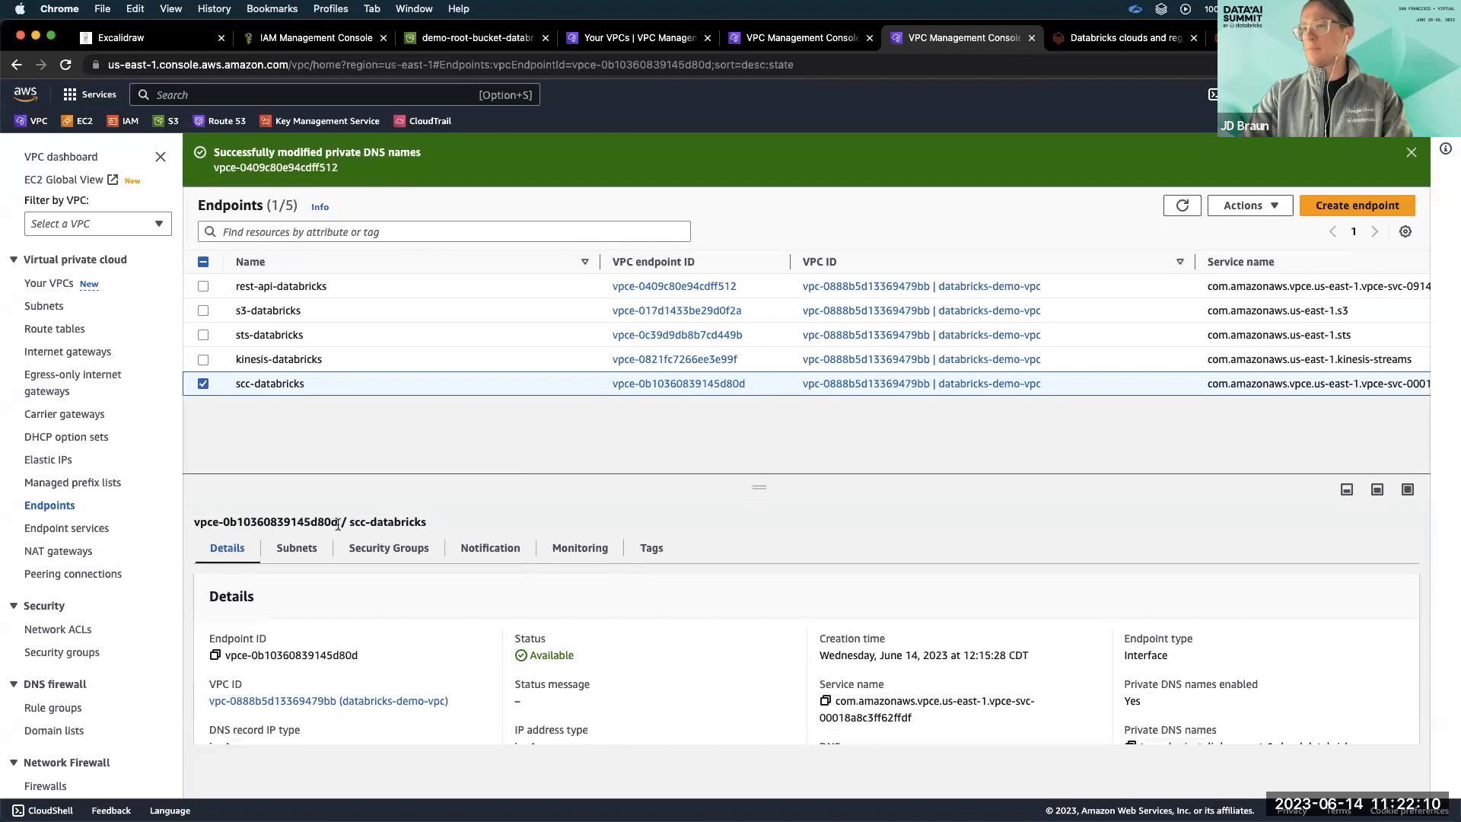
pyautogui.moveTo(341, 523); pyautogui.dragTo(249, 523)
pyautogui.moveTo(758, 385); pyautogui.dragTo(609, 382)
pyautogui.press('super+c')
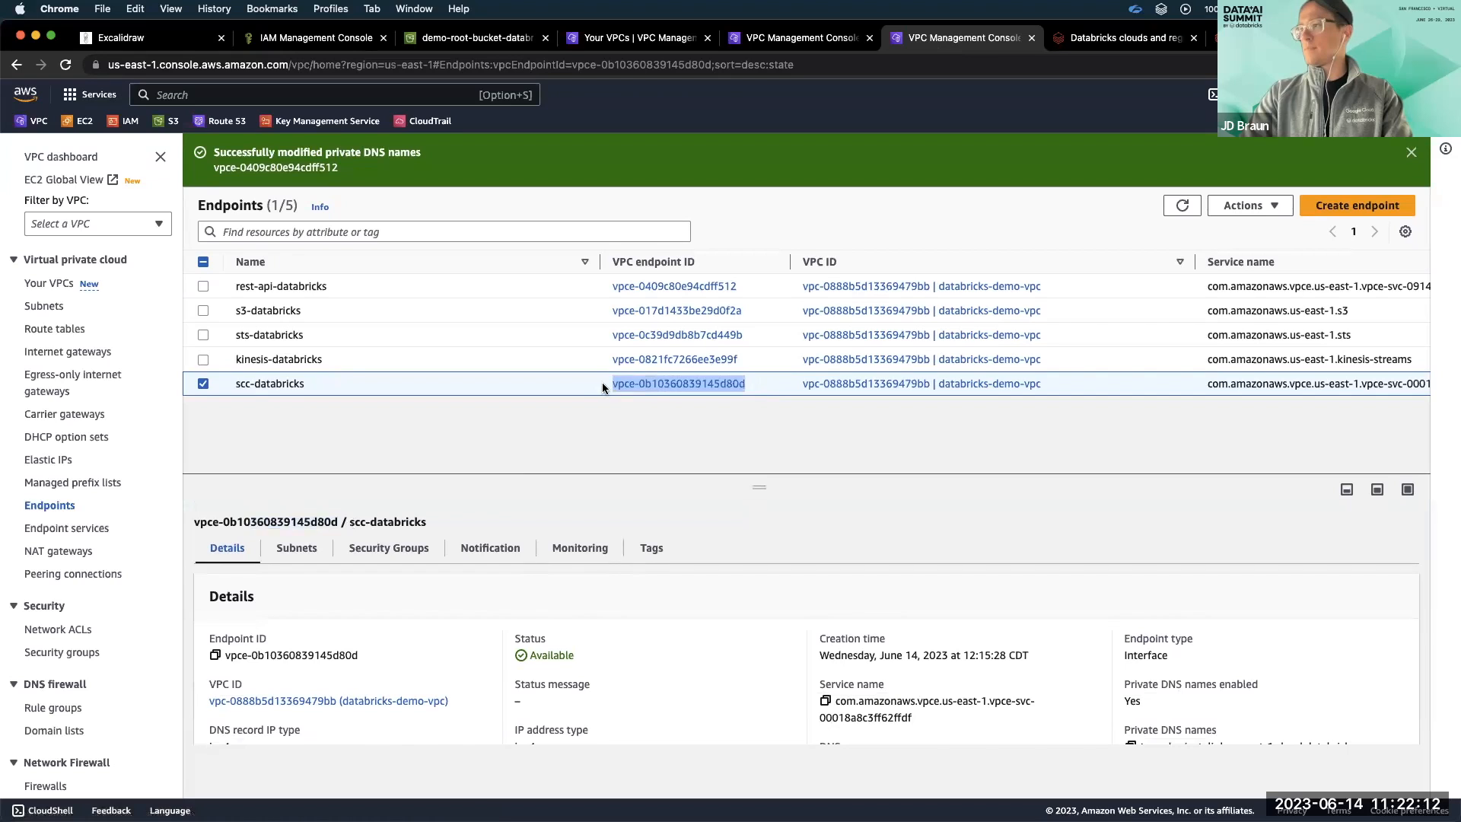
pyautogui.click(1149, 42)
pyautogui.click(594, 601)
pyautogui.press('super+v')
pyautogui.click(851, 653)
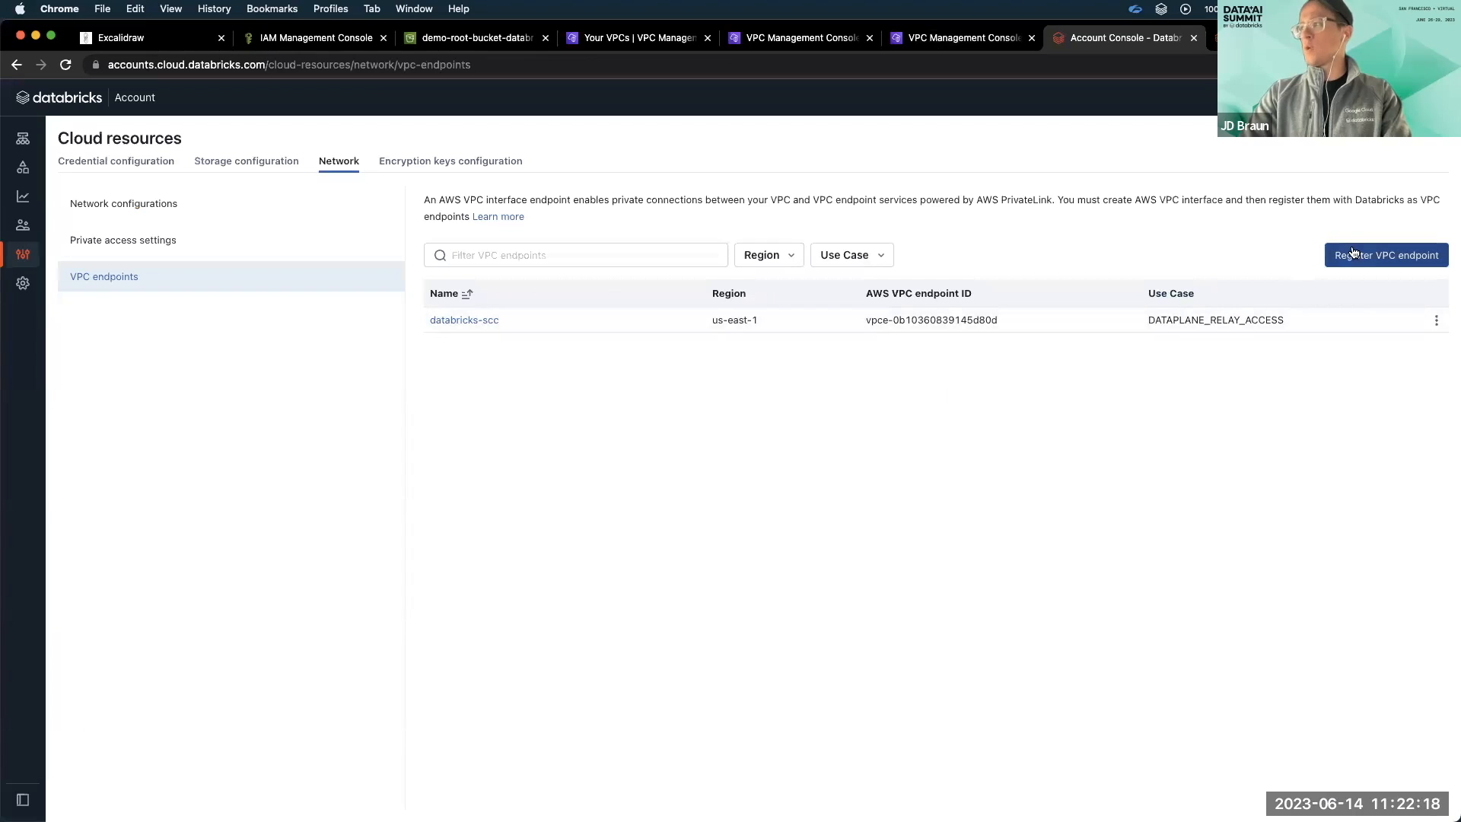
# Start registering another VPC endpoint named databricks-rest in region us-east-1.
pyautogui.click(1386, 255)
pyautogui.click(717, 454)
pyautogui.write('databricks-rest')
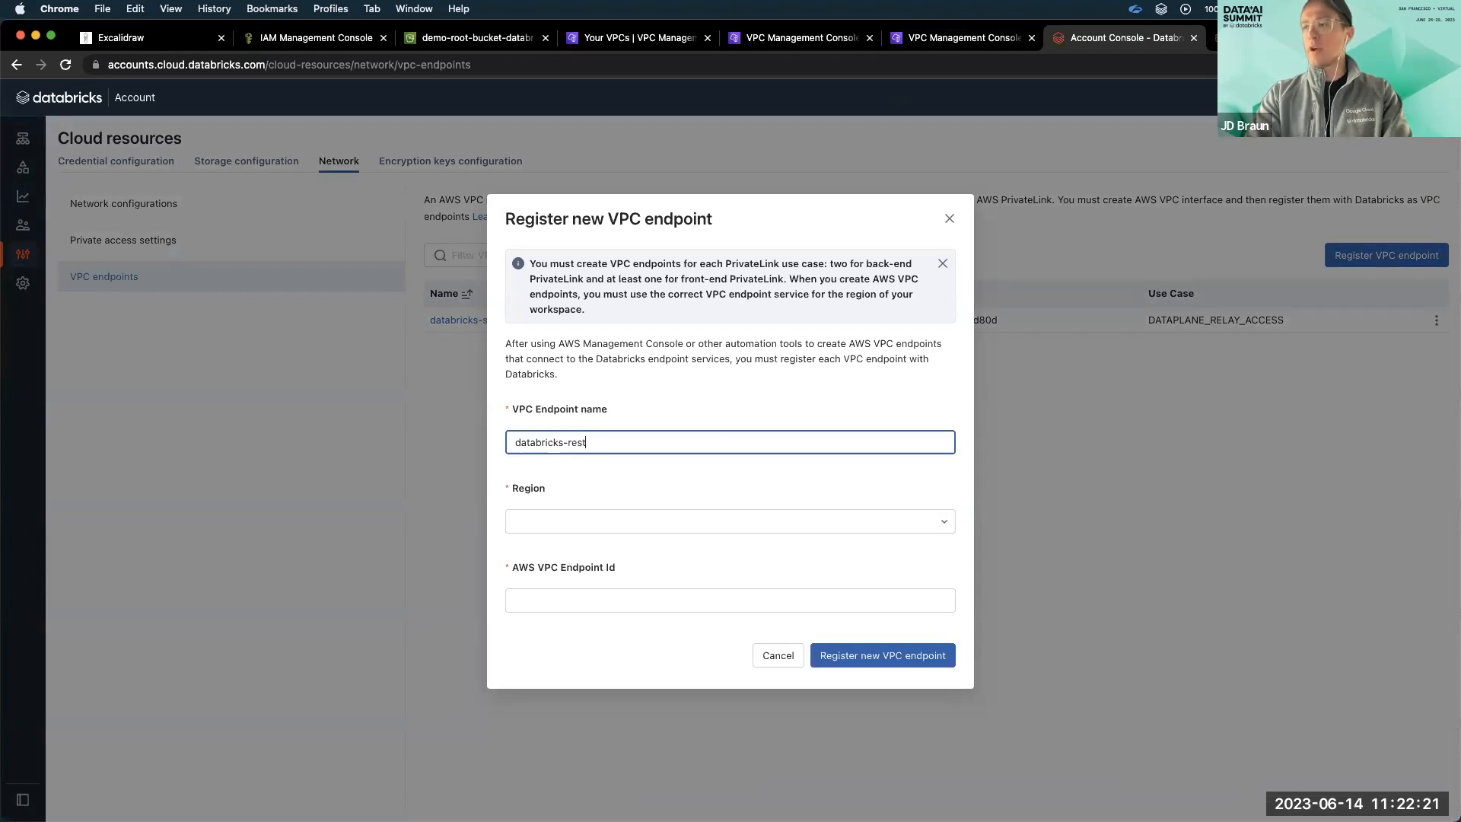
pyautogui.click(665, 523)
pyautogui.scroll(-5, 680, 608)
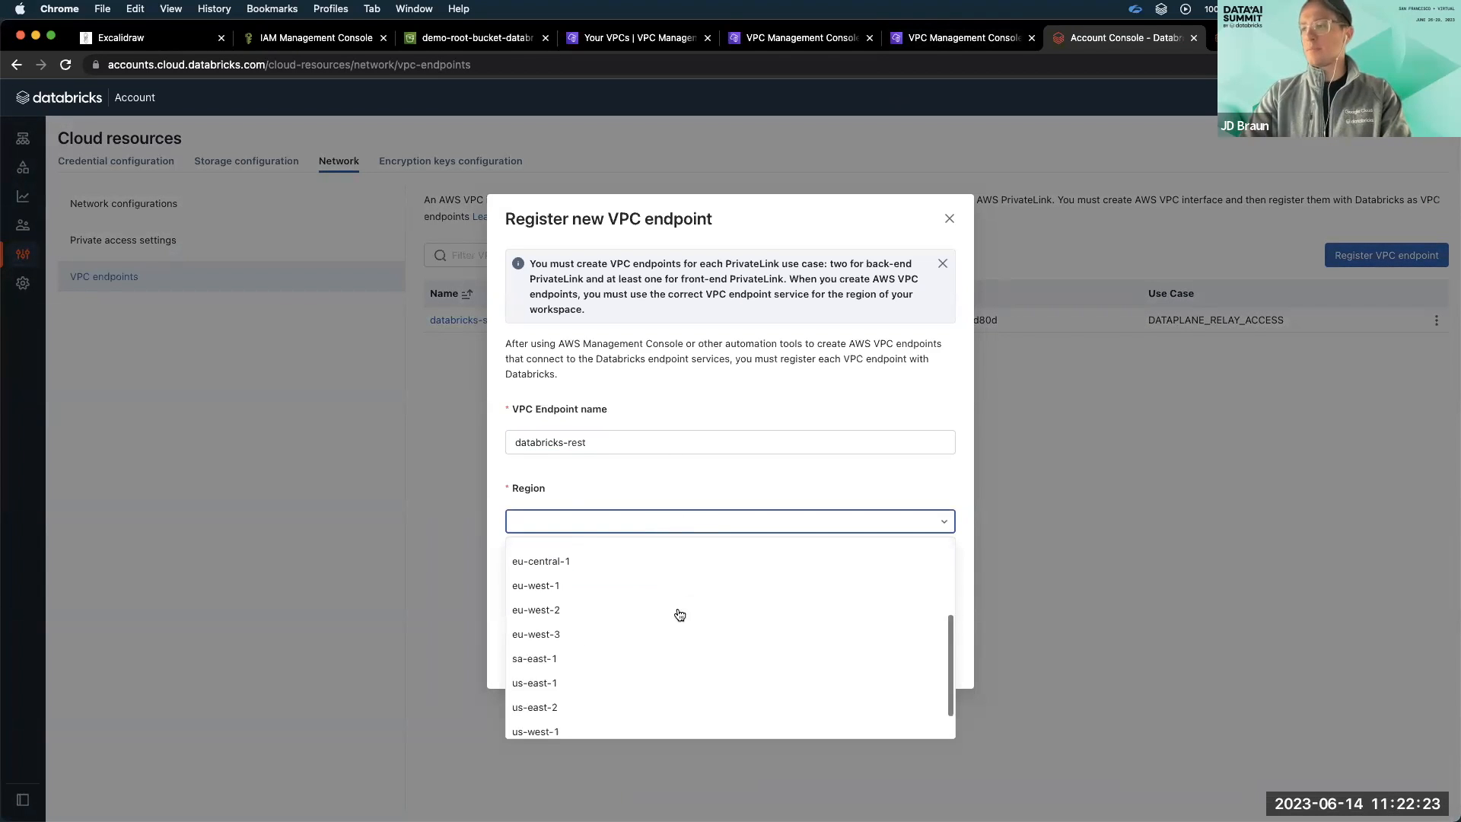
pyautogui.click(669, 675)
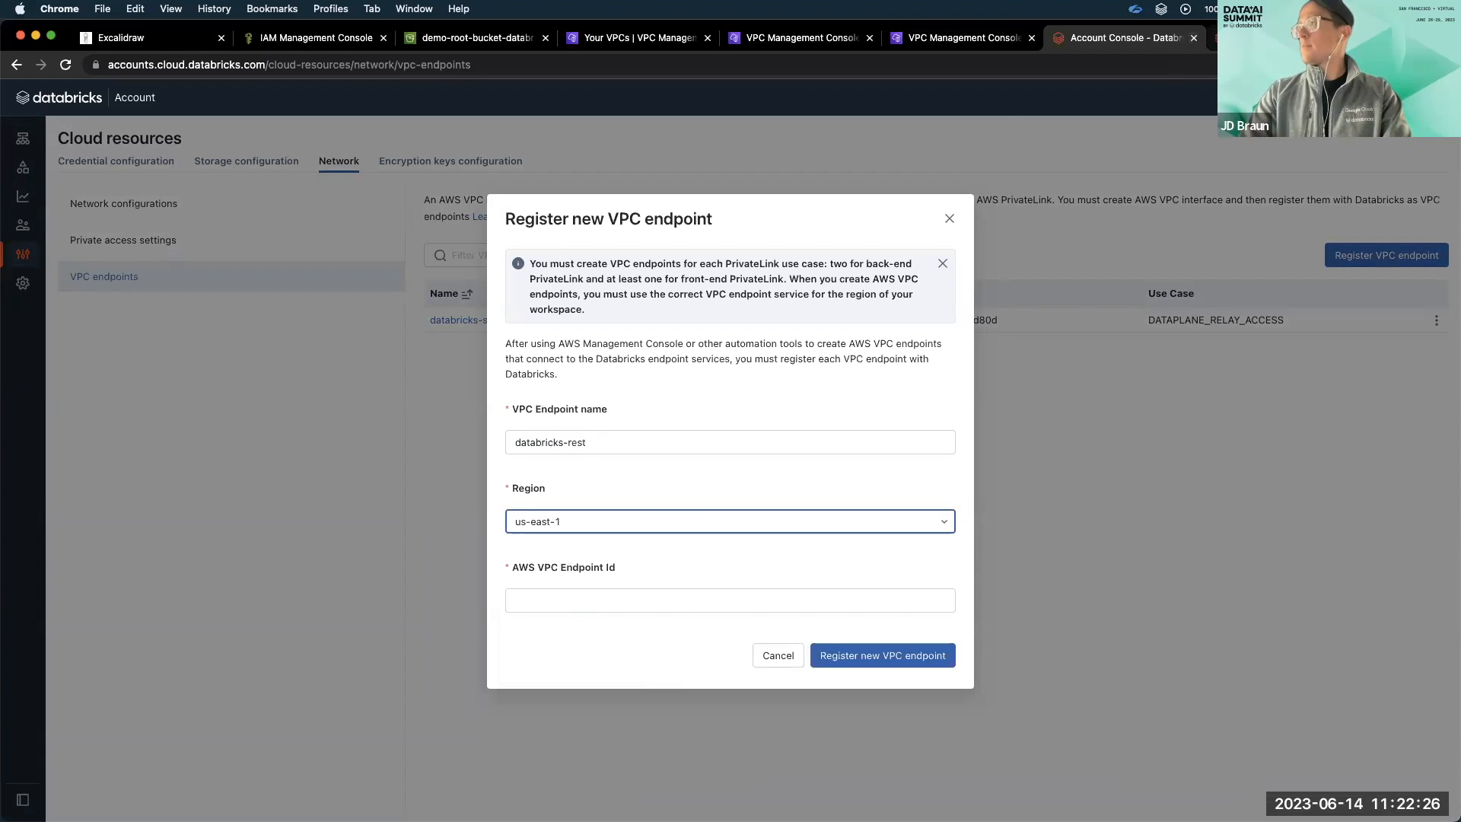
# Copy the rest-api-databricks endpoint's ID from the AWS VPC console into the registration form and register the endpoint.
pyautogui.click(983, 47)
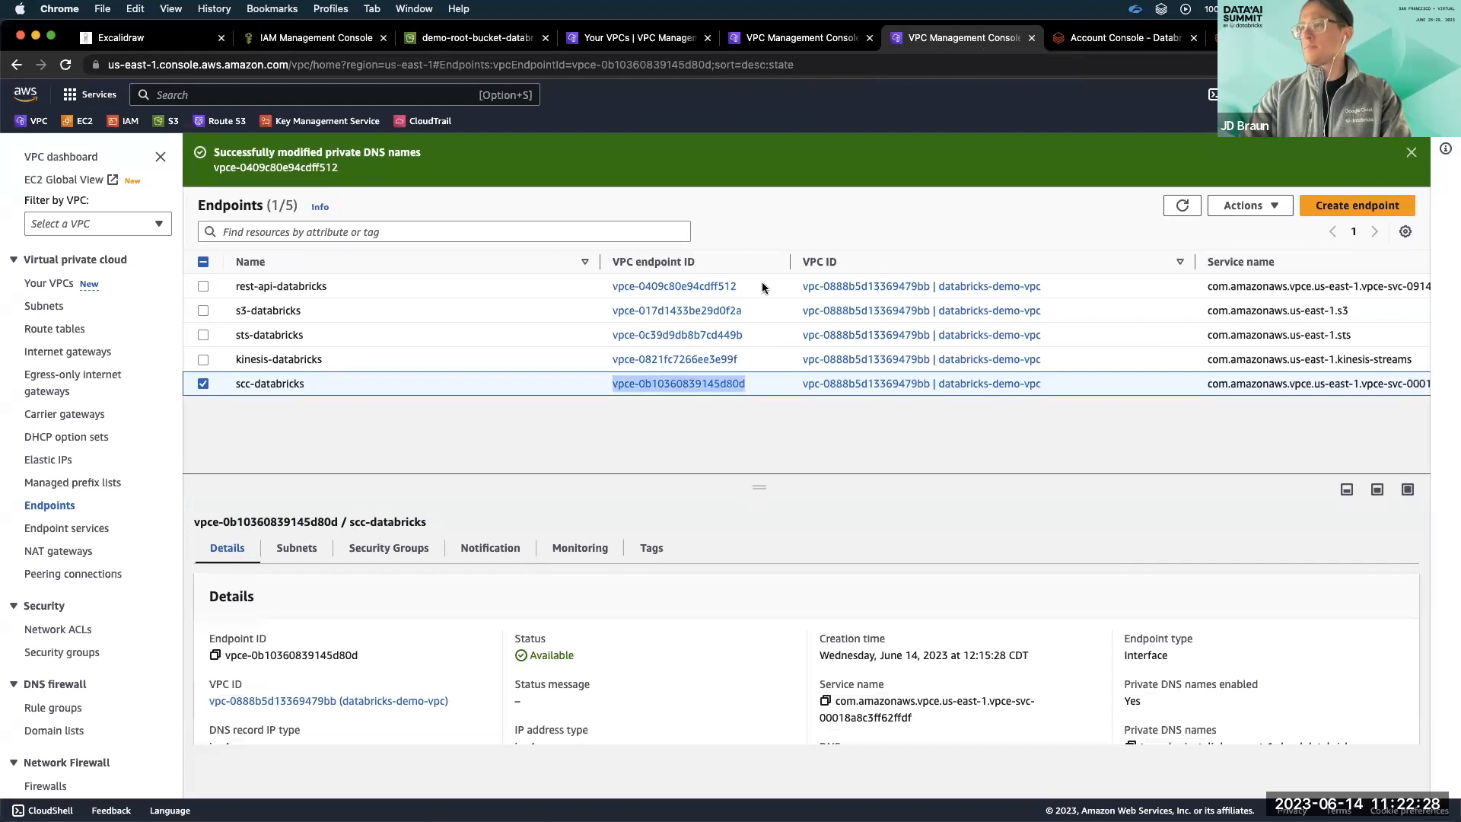
pyautogui.tripleClick(610, 285)
pyautogui.press('cmd+c')
pyautogui.click(1113, 46)
pyautogui.click(605, 596)
pyautogui.press('cmd+v')
pyautogui.click(890, 655)
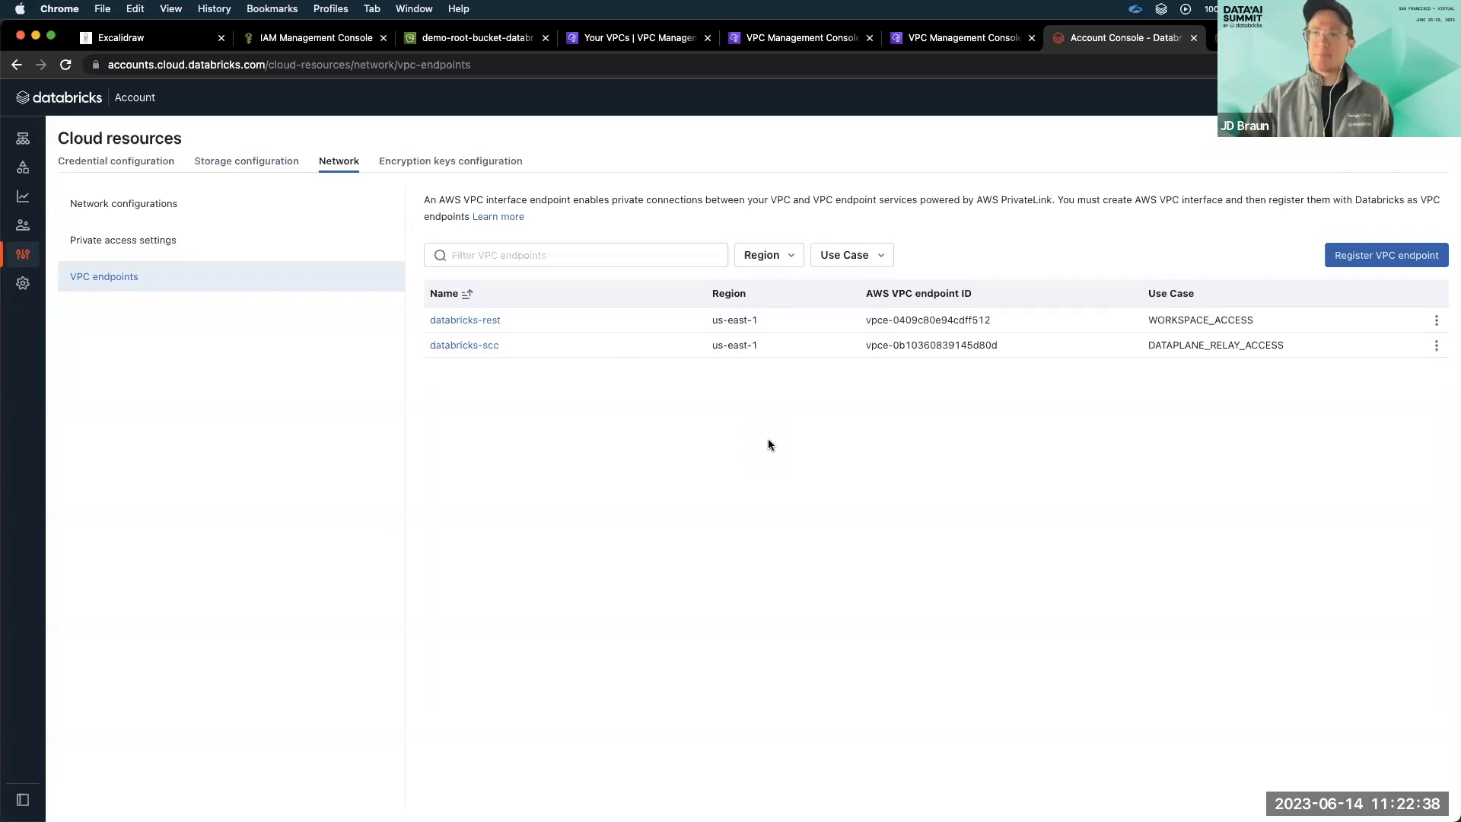
# Start a new network configuration named databricks-network.
pyautogui.click(259, 214)
pyautogui.click(1328, 257)
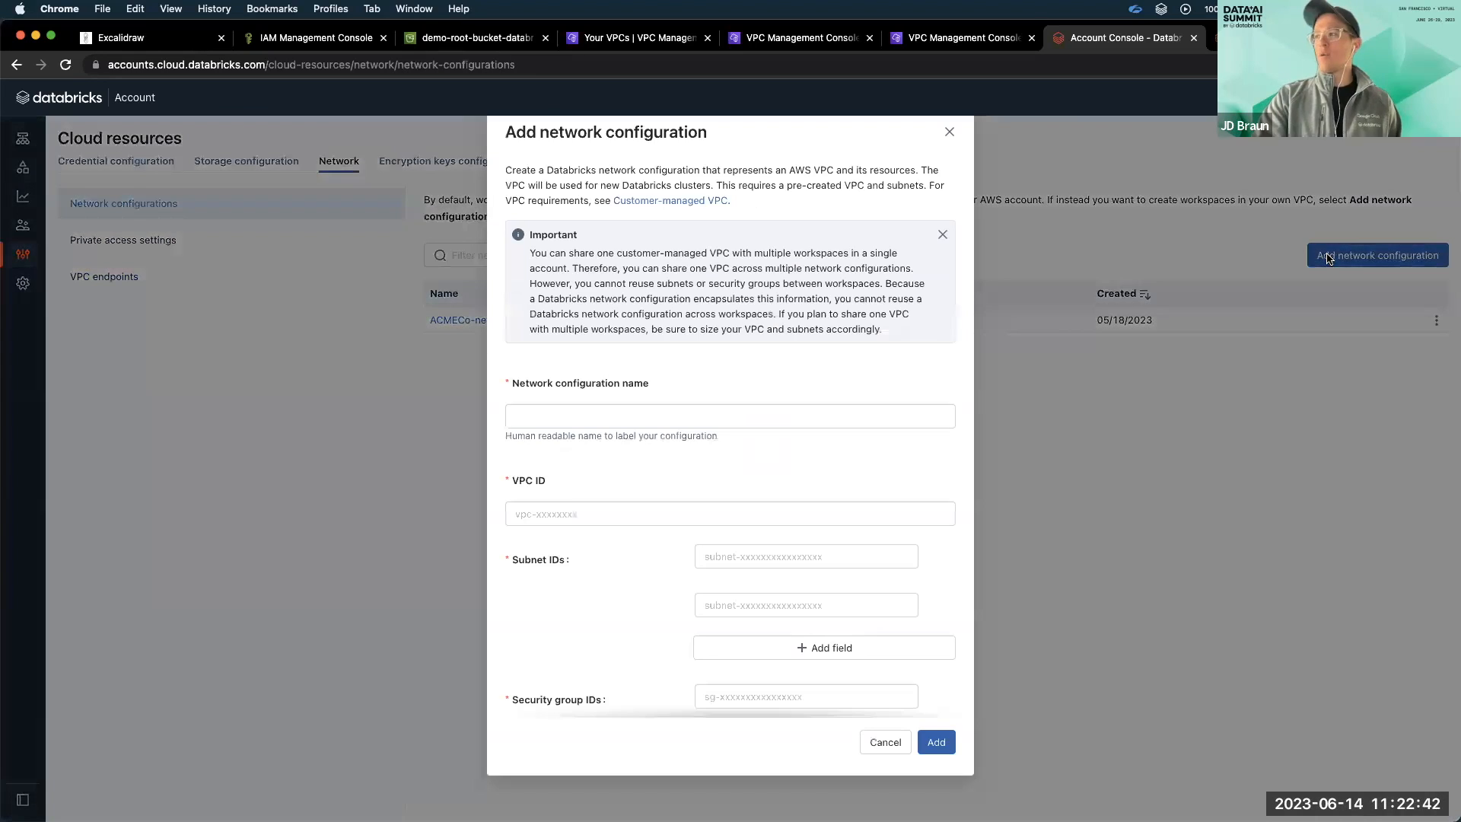
pyautogui.click(821, 401)
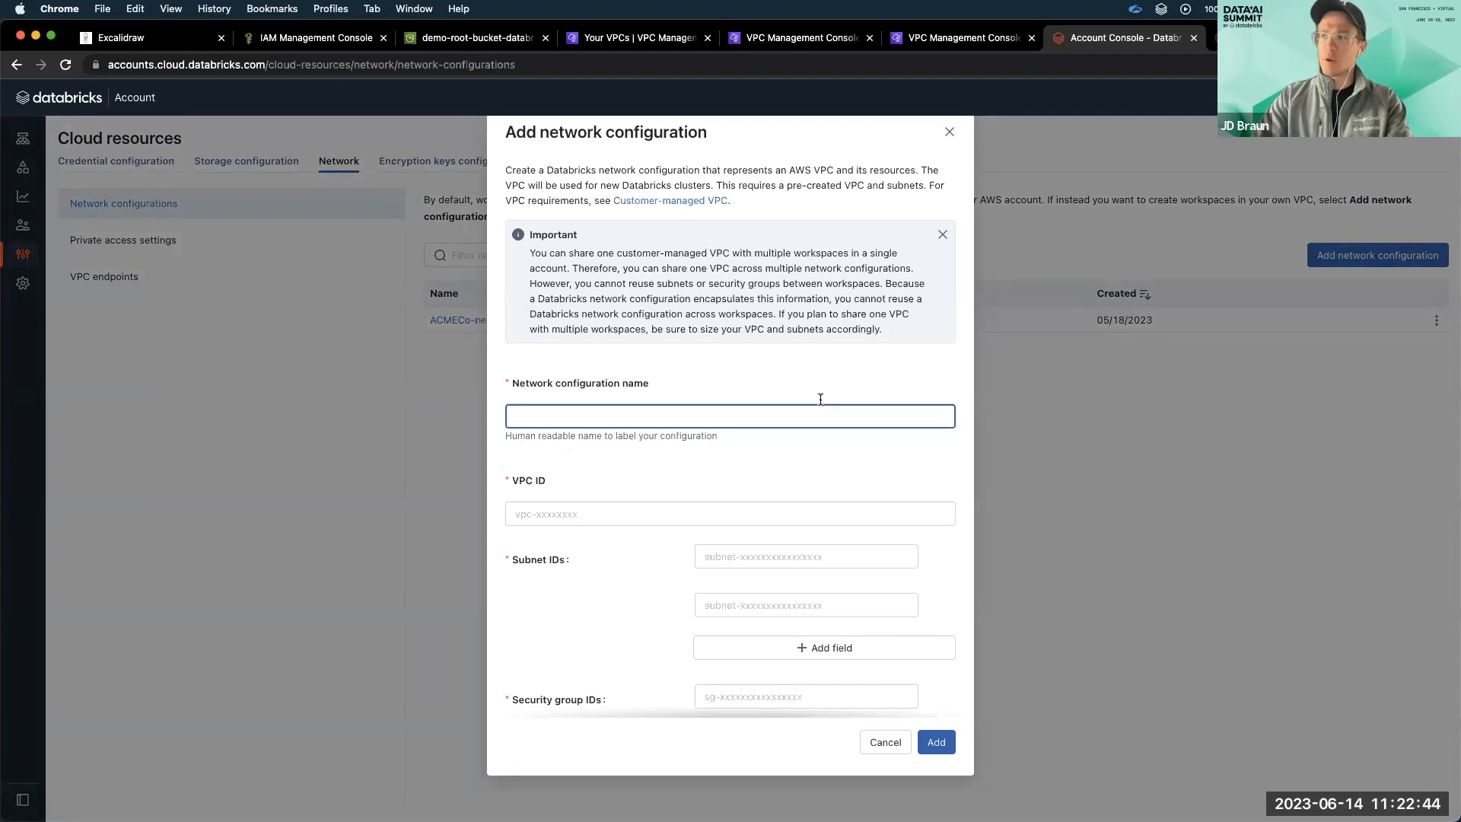
pyautogui.write('databricks-network')
# Copy the databricks-demo-vpc ID from the AWS VPC list into the network configuration's VPC ID.
pyautogui.click(631, 37)
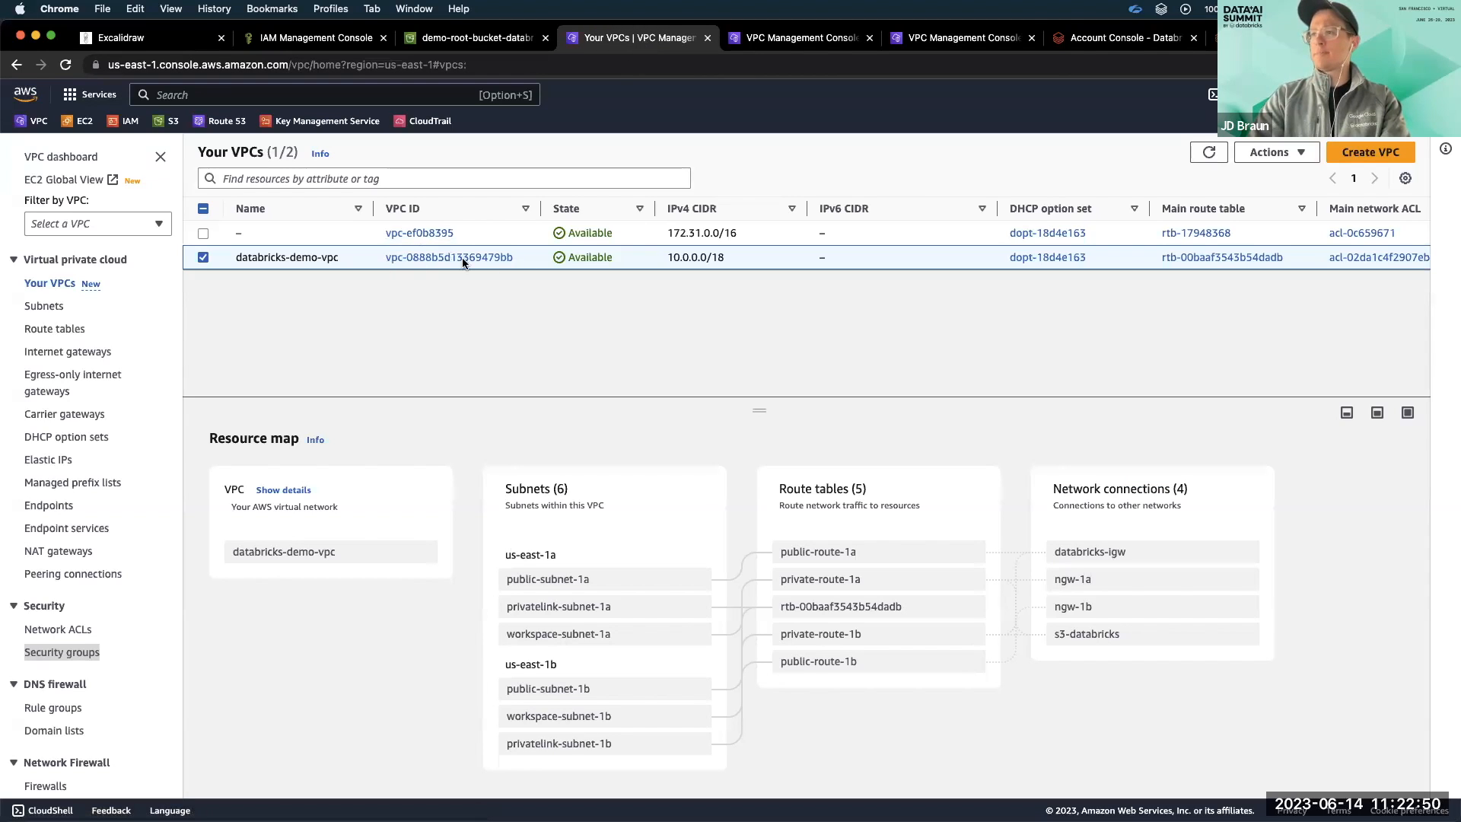
pyautogui.moveTo(522, 257); pyautogui.dragTo(381, 257)
pyautogui.press('cmd+c')
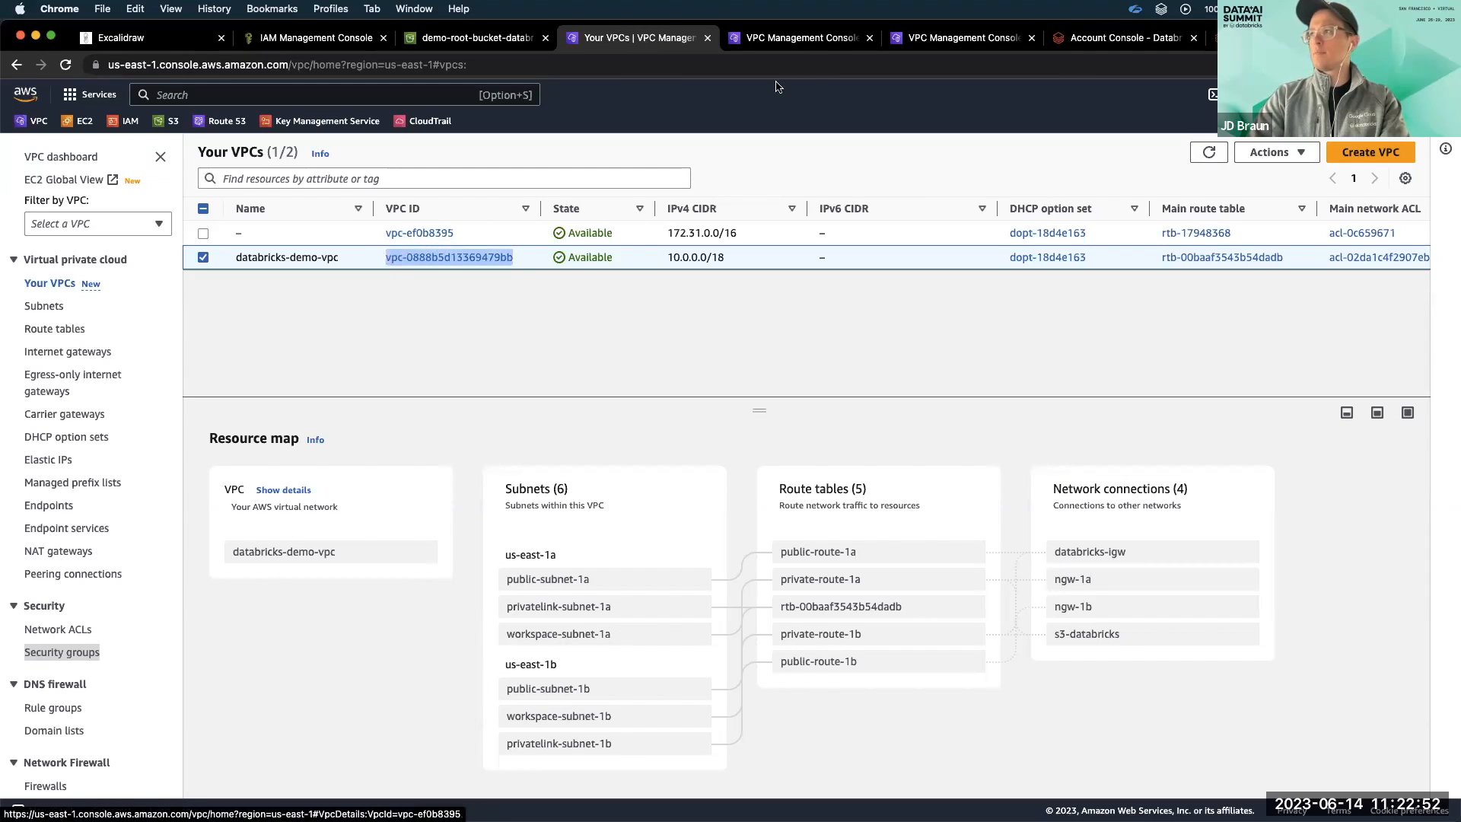
pyautogui.click(1129, 38)
pyautogui.click(617, 508)
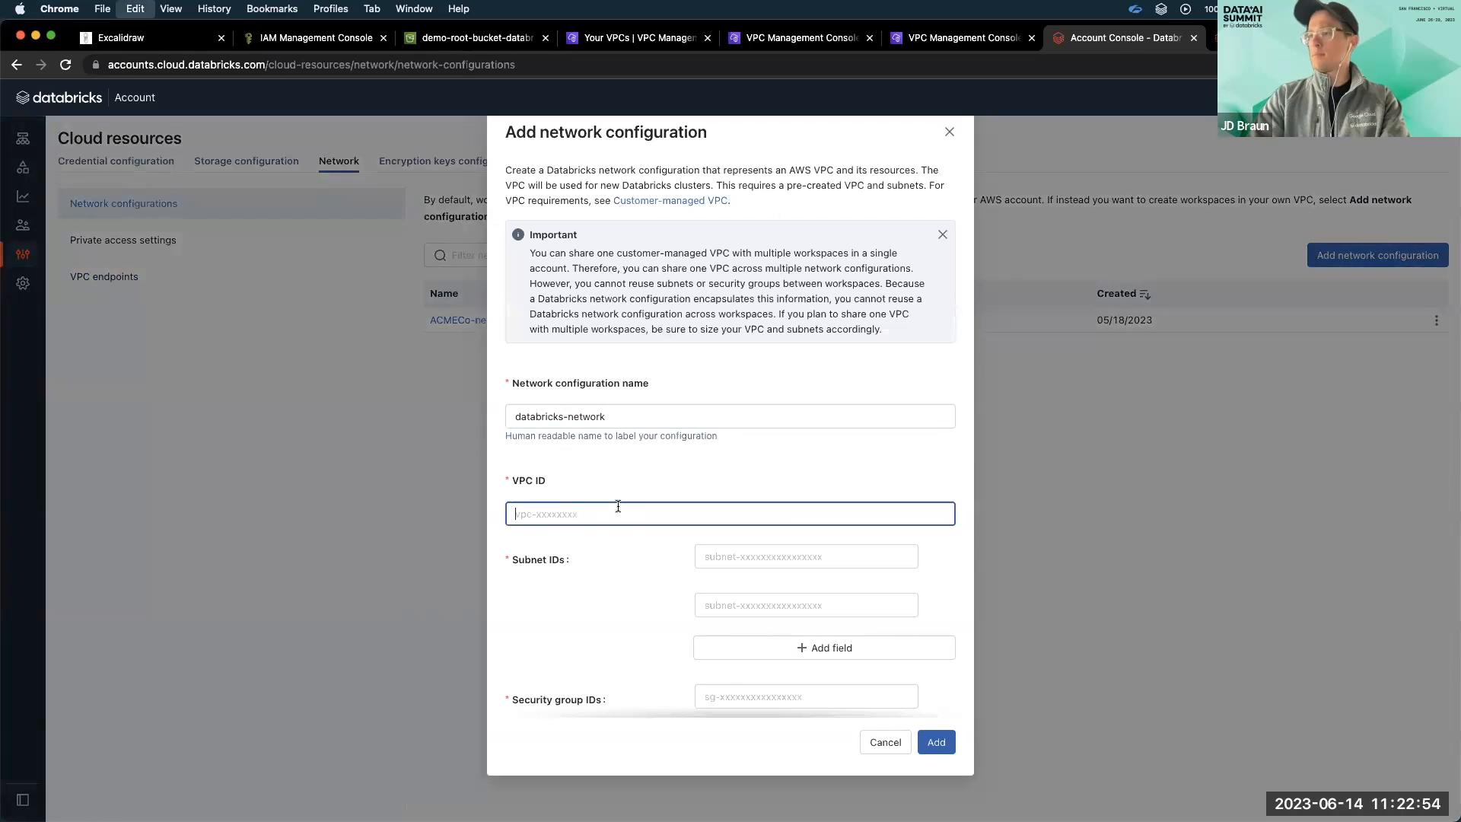
pyautogui.press('cmd+v')
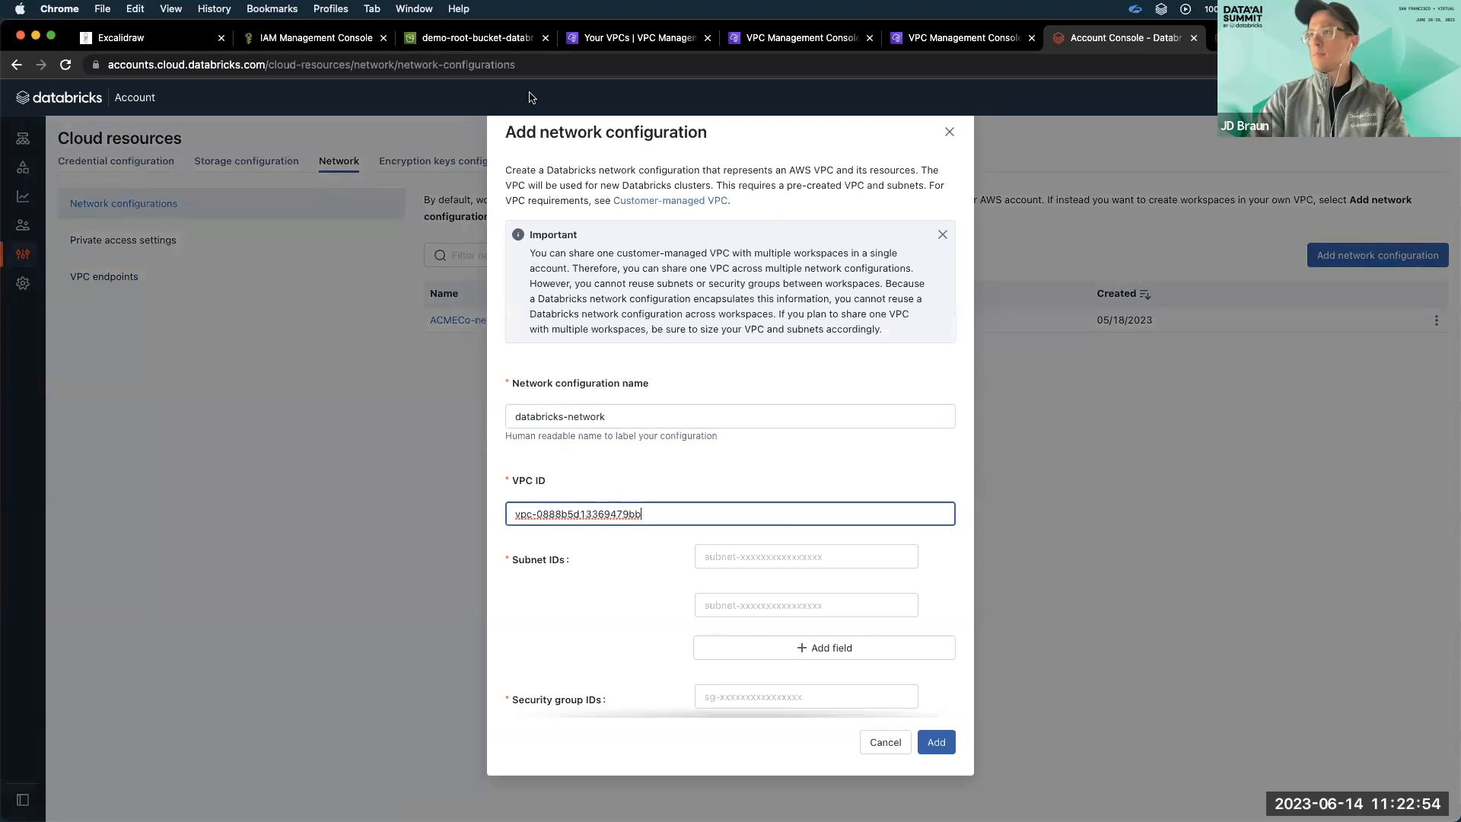
# Open the details of workspace-subnet-1a and workspace-subnet-1b from the databricks-demo-vpc resource map.
pyautogui.click(590, 39)
pyautogui.click(594, 634)
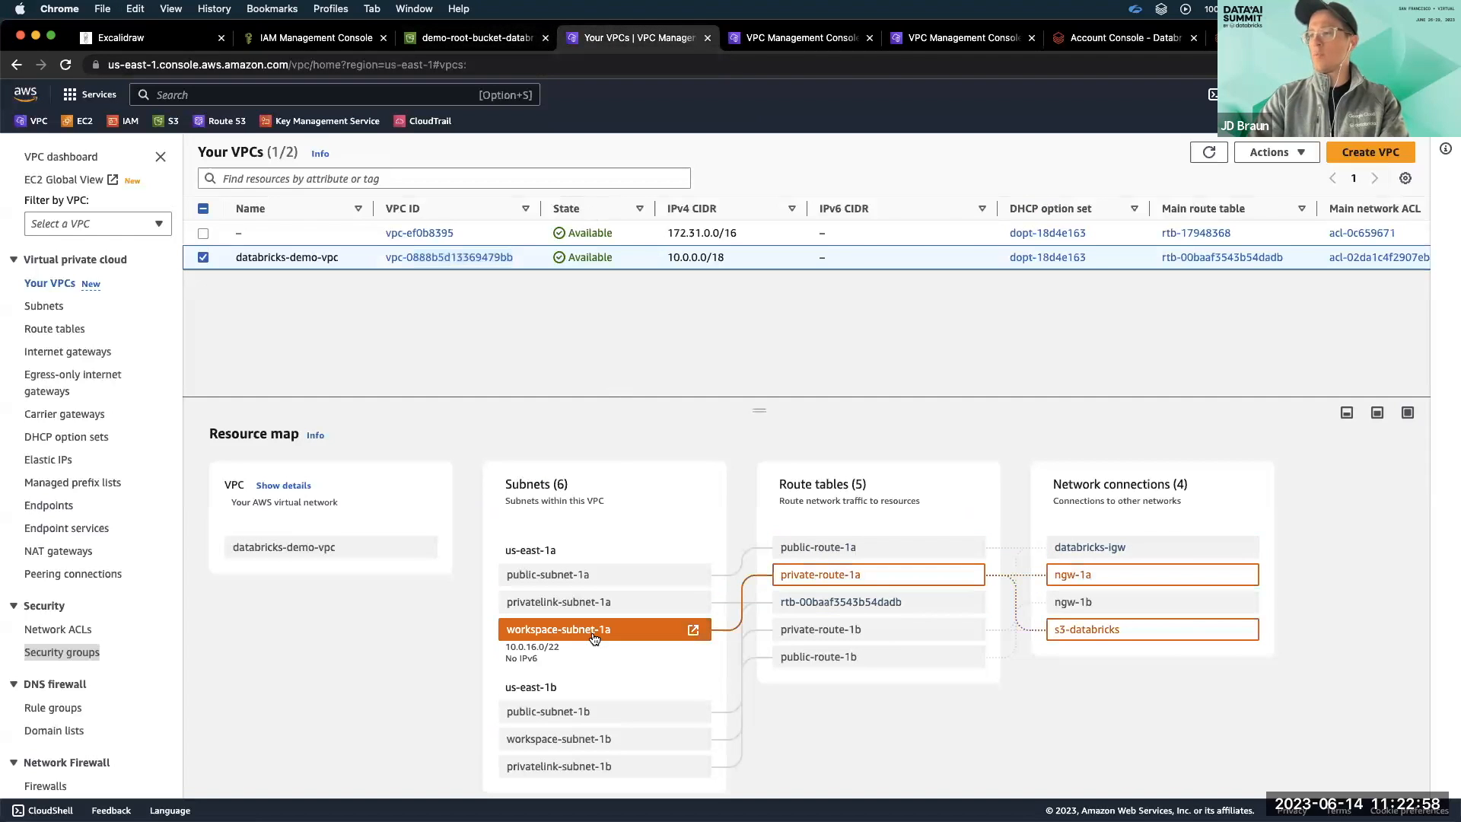
pyautogui.click(693, 630)
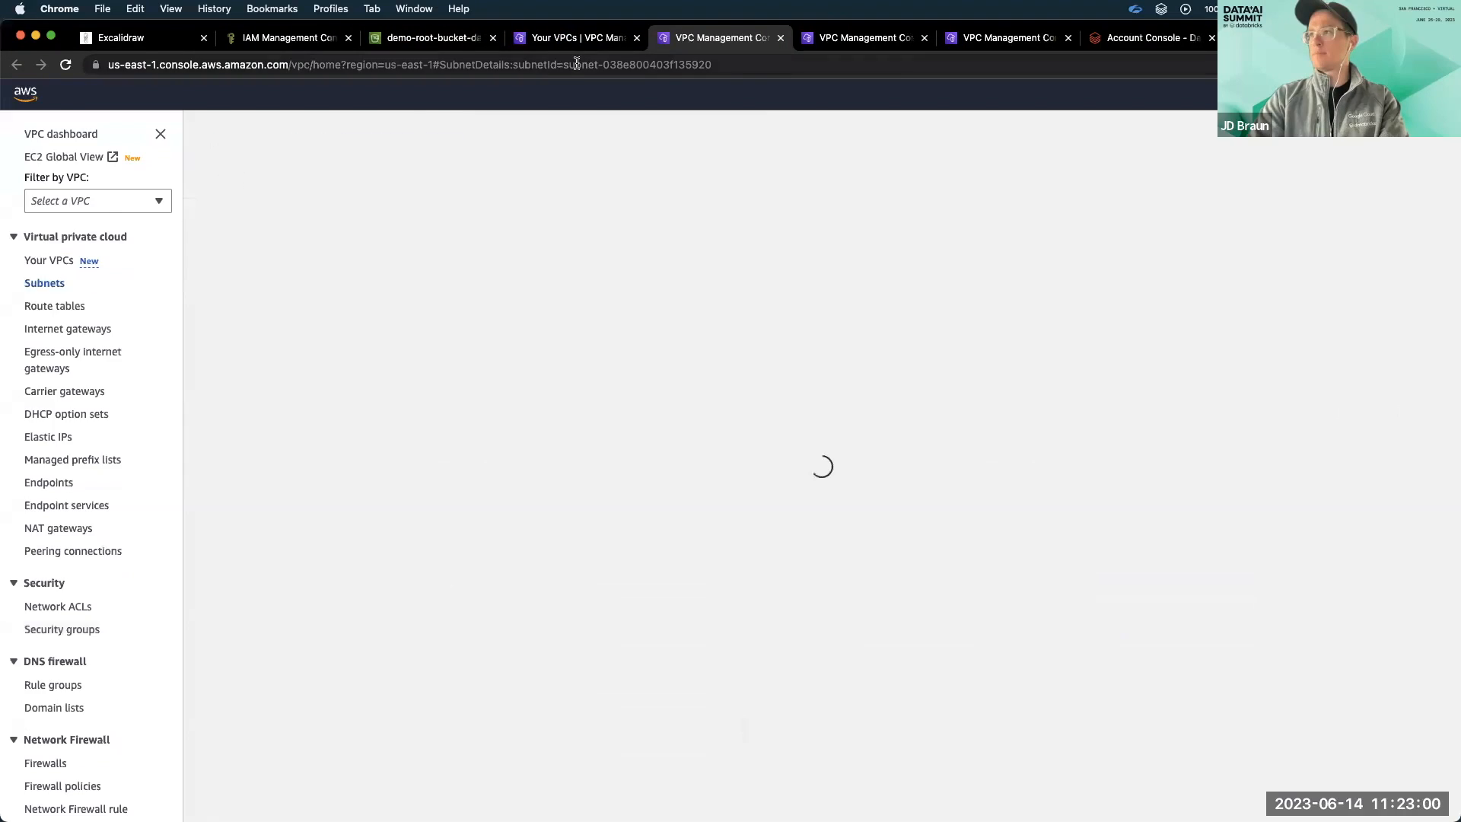
pyautogui.click(587, 42)
pyautogui.click(694, 716)
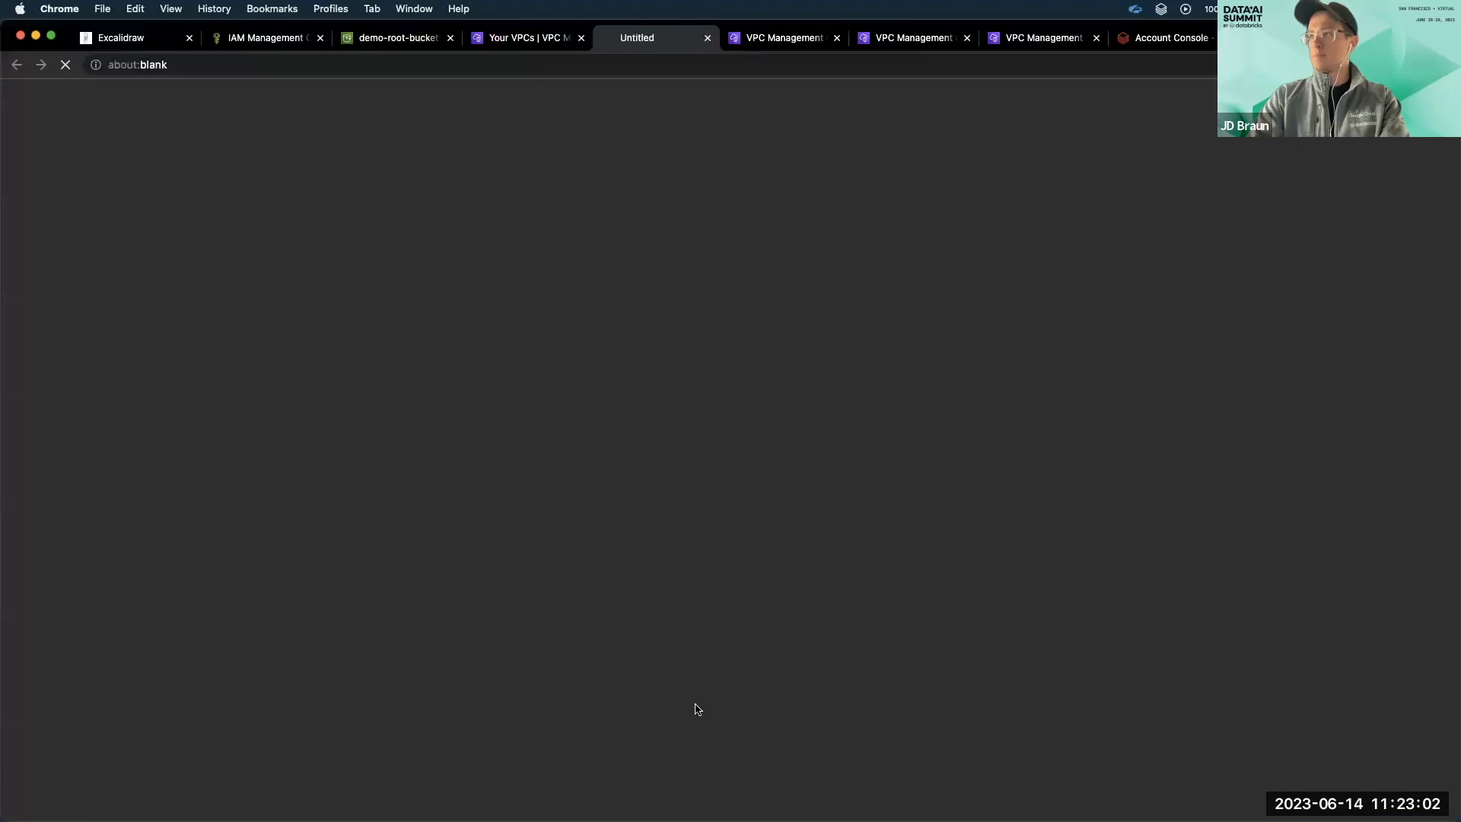
# Copy the subnet ID of workspace-subnet-1a into the network configuration's first subnet ID.
pyautogui.click(736, 42)
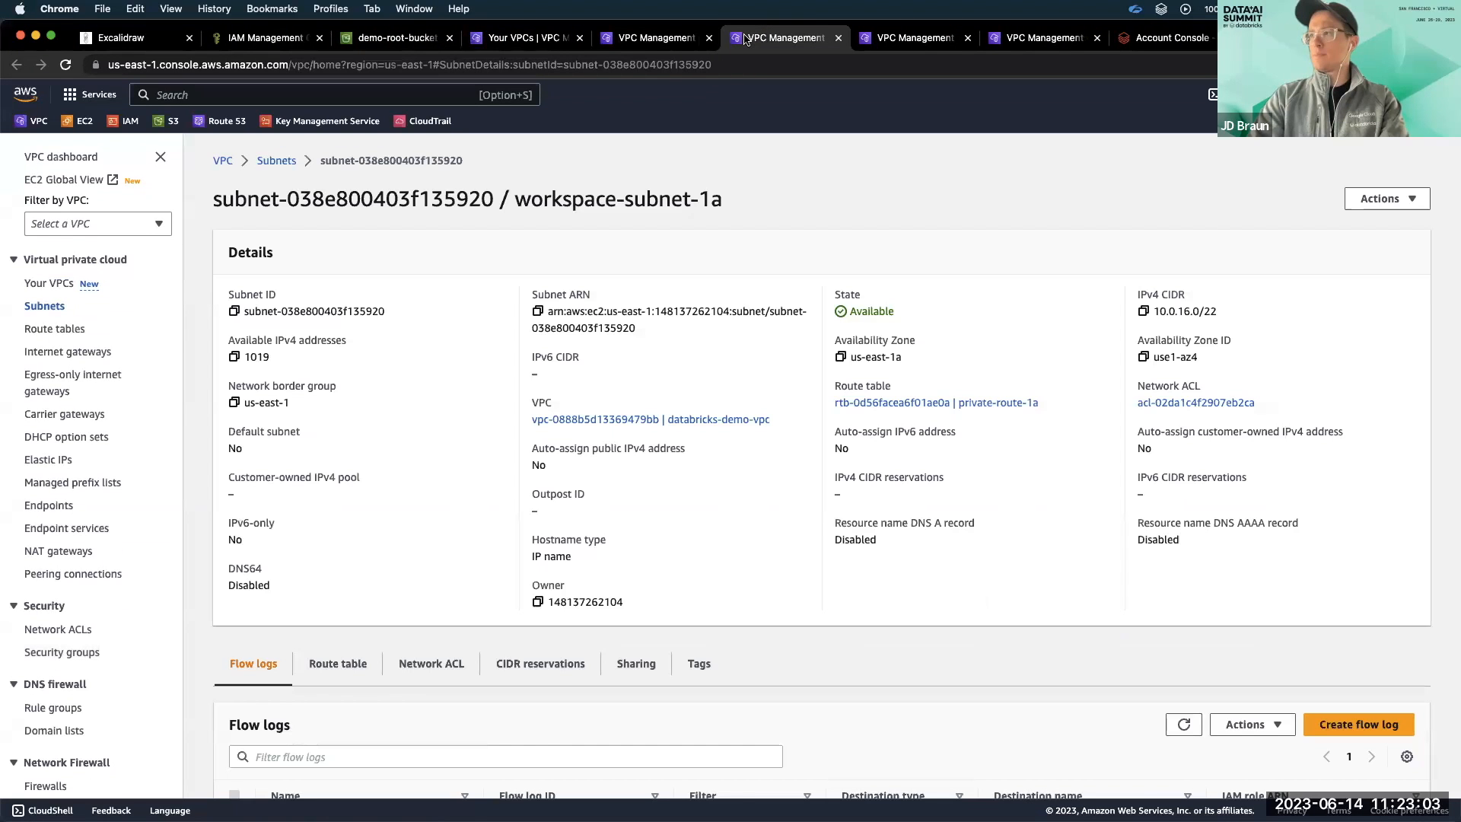
pyautogui.click(233, 311)
pyautogui.click(1164, 38)
pyautogui.click(791, 560)
pyautogui.press('cmd+v')
# Copy the subnet ID of workspace-subnet-1b into the second subnet ID, and close both AWS subnet detail pages.
pyautogui.click(738, 40)
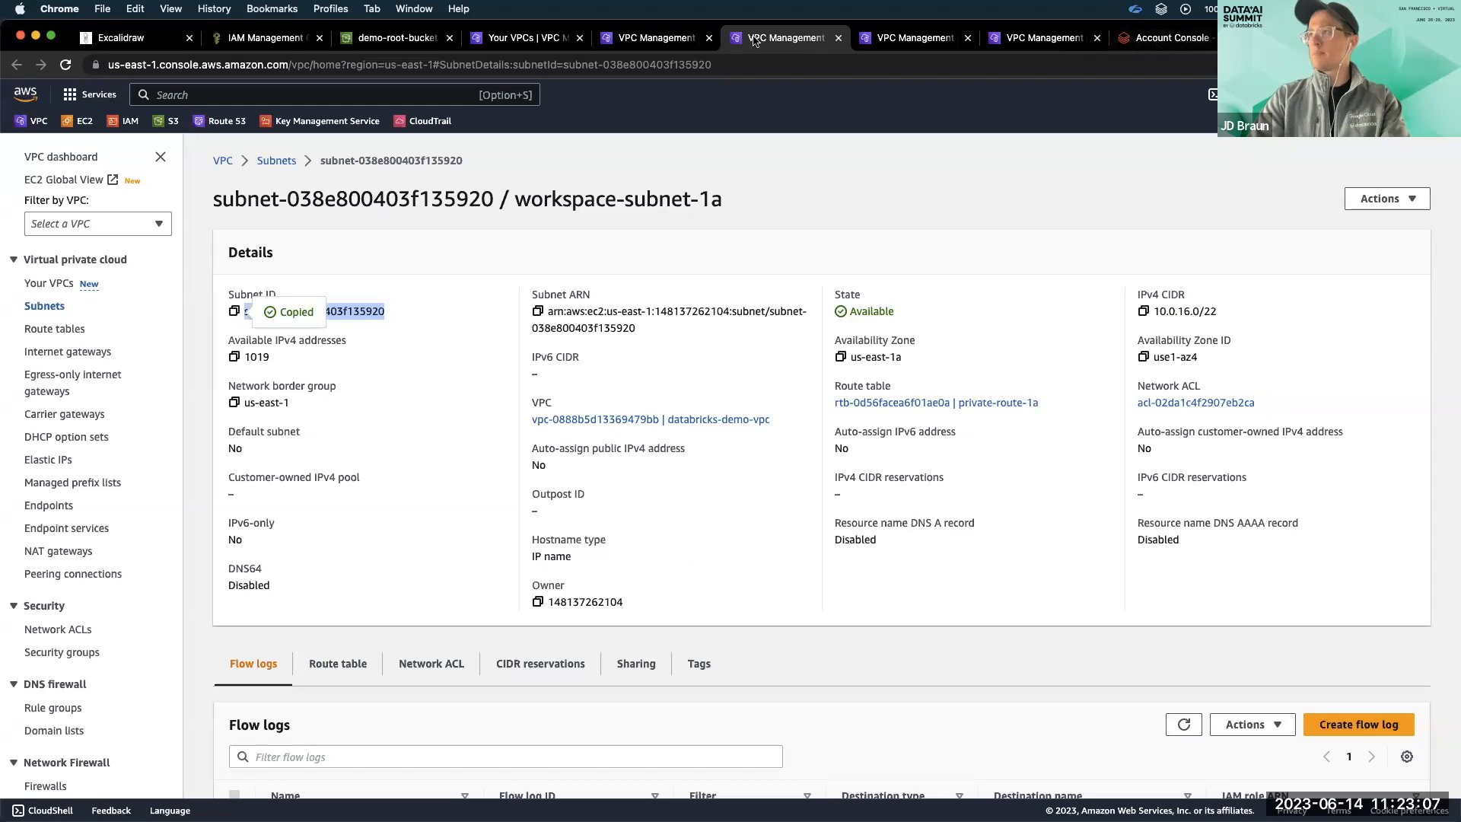
pyautogui.click(699, 41)
pyautogui.click(233, 311)
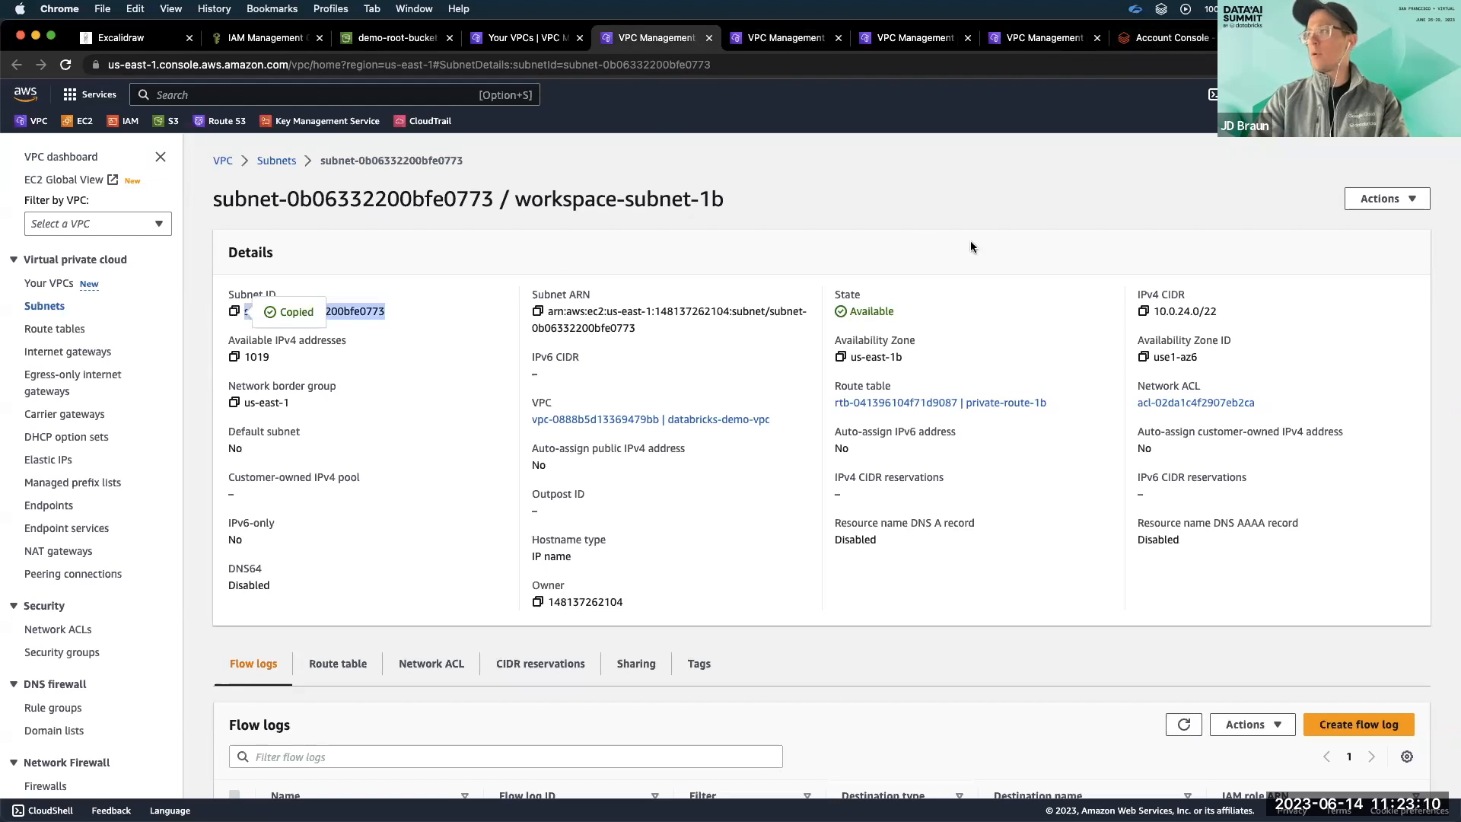
pyautogui.click(1134, 38)
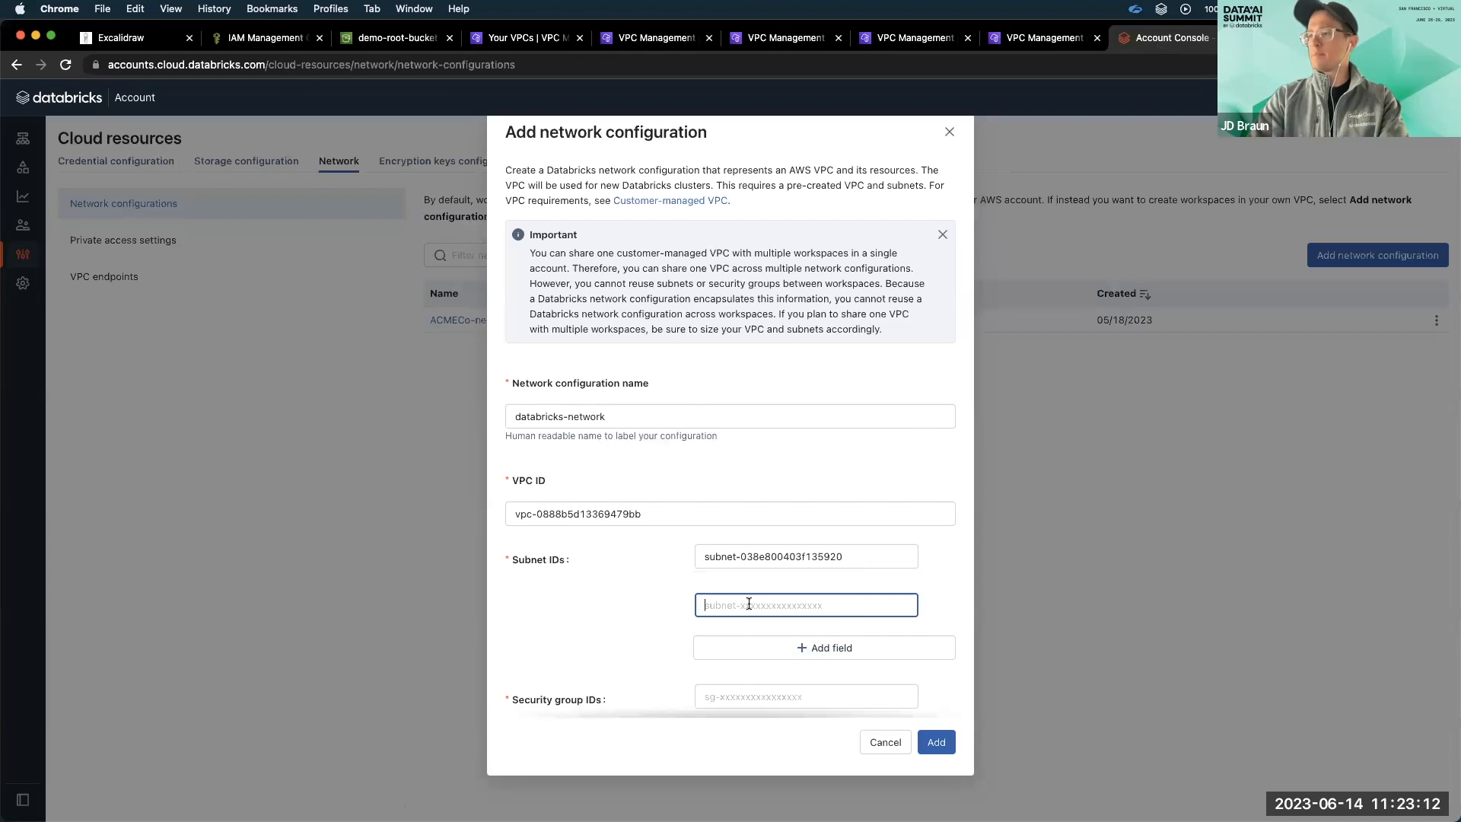
pyautogui.press('cmd+v')
pyautogui.click(709, 38)
pyautogui.click(709, 37)
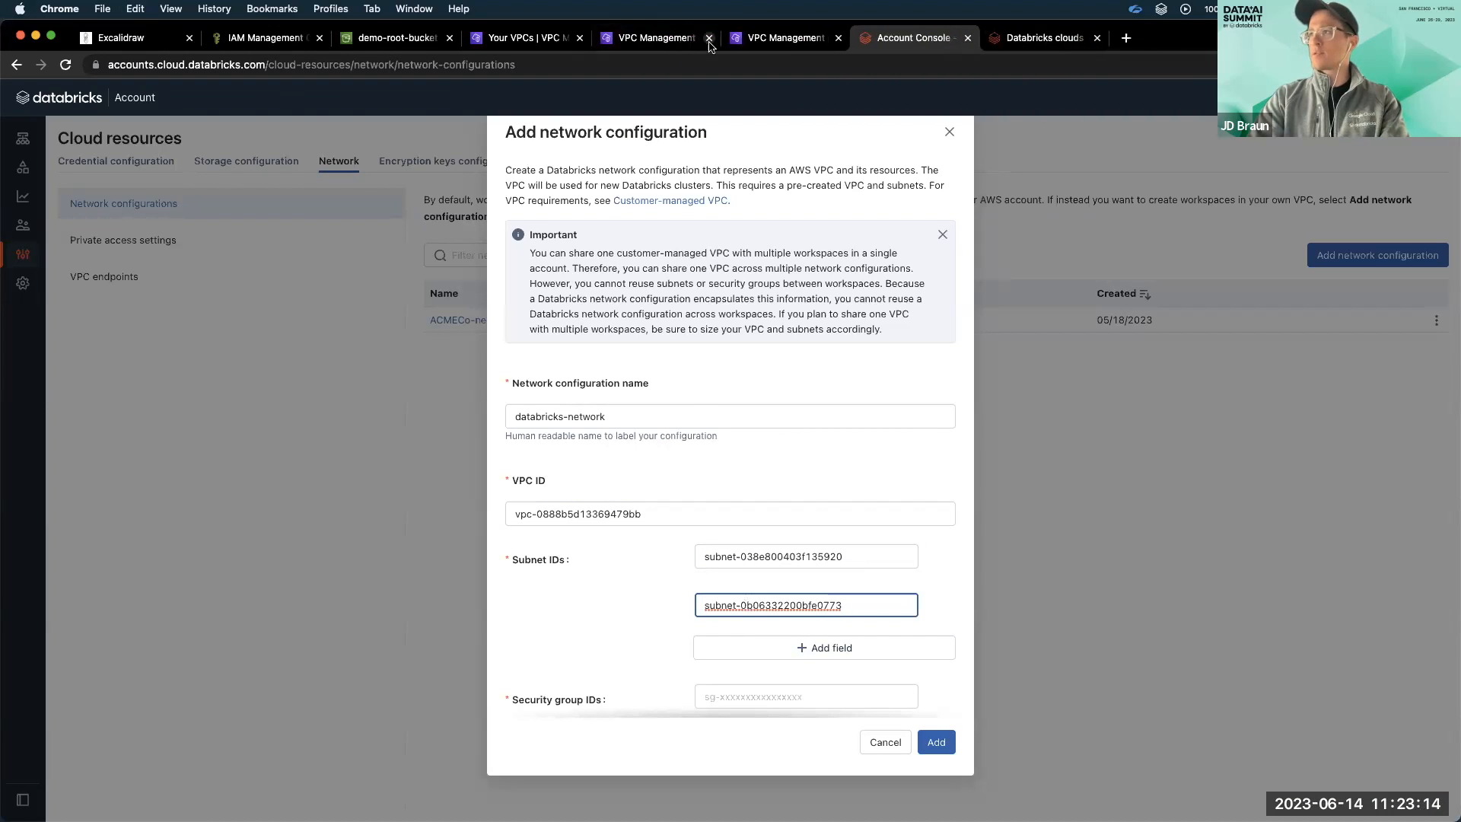
# Copy the databricks-sg-workspace security group ID from AWS into the network configuration's security group ID.
pyautogui.click(681, 47)
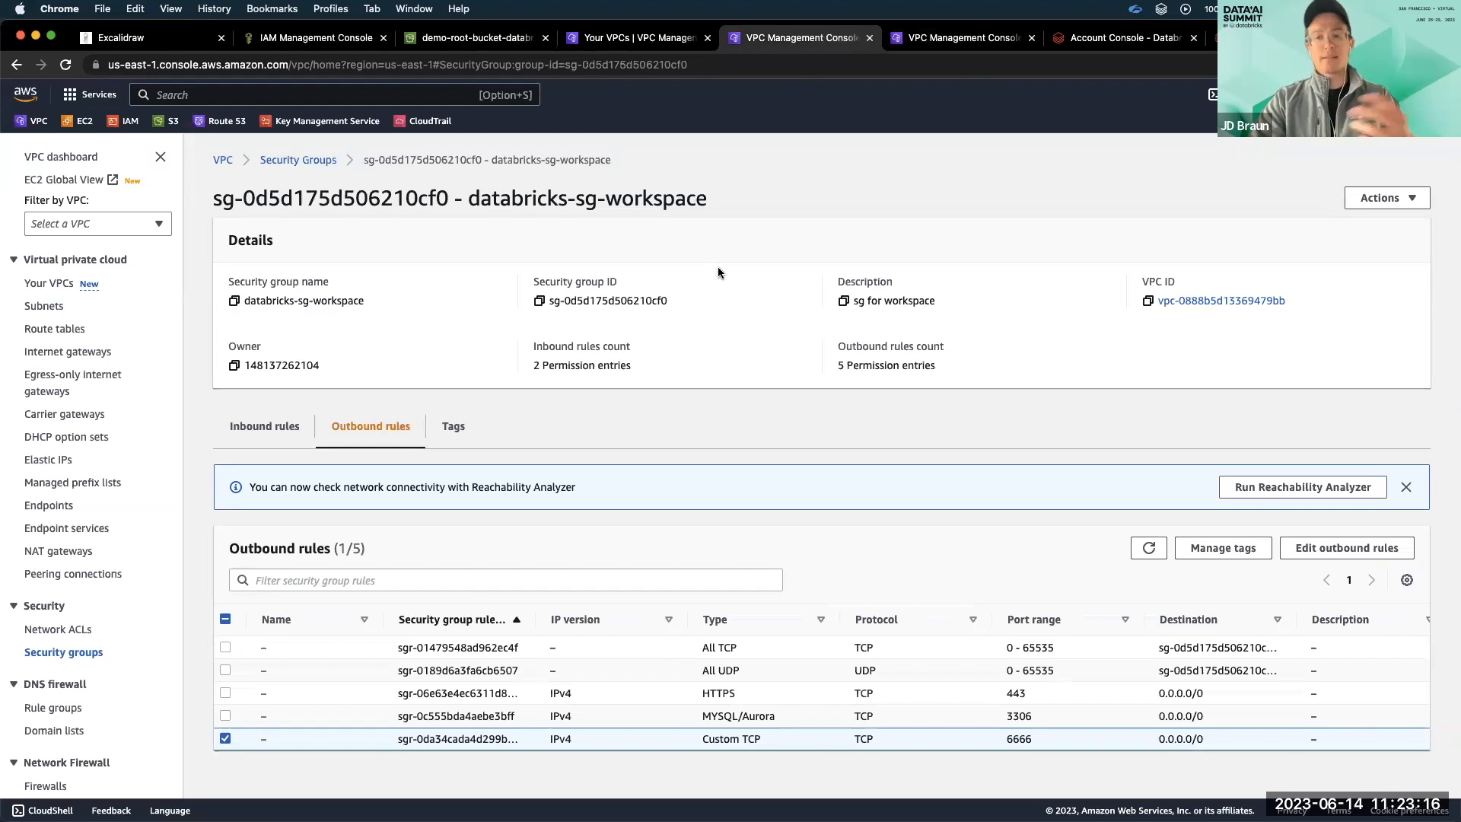
pyautogui.click(540, 300)
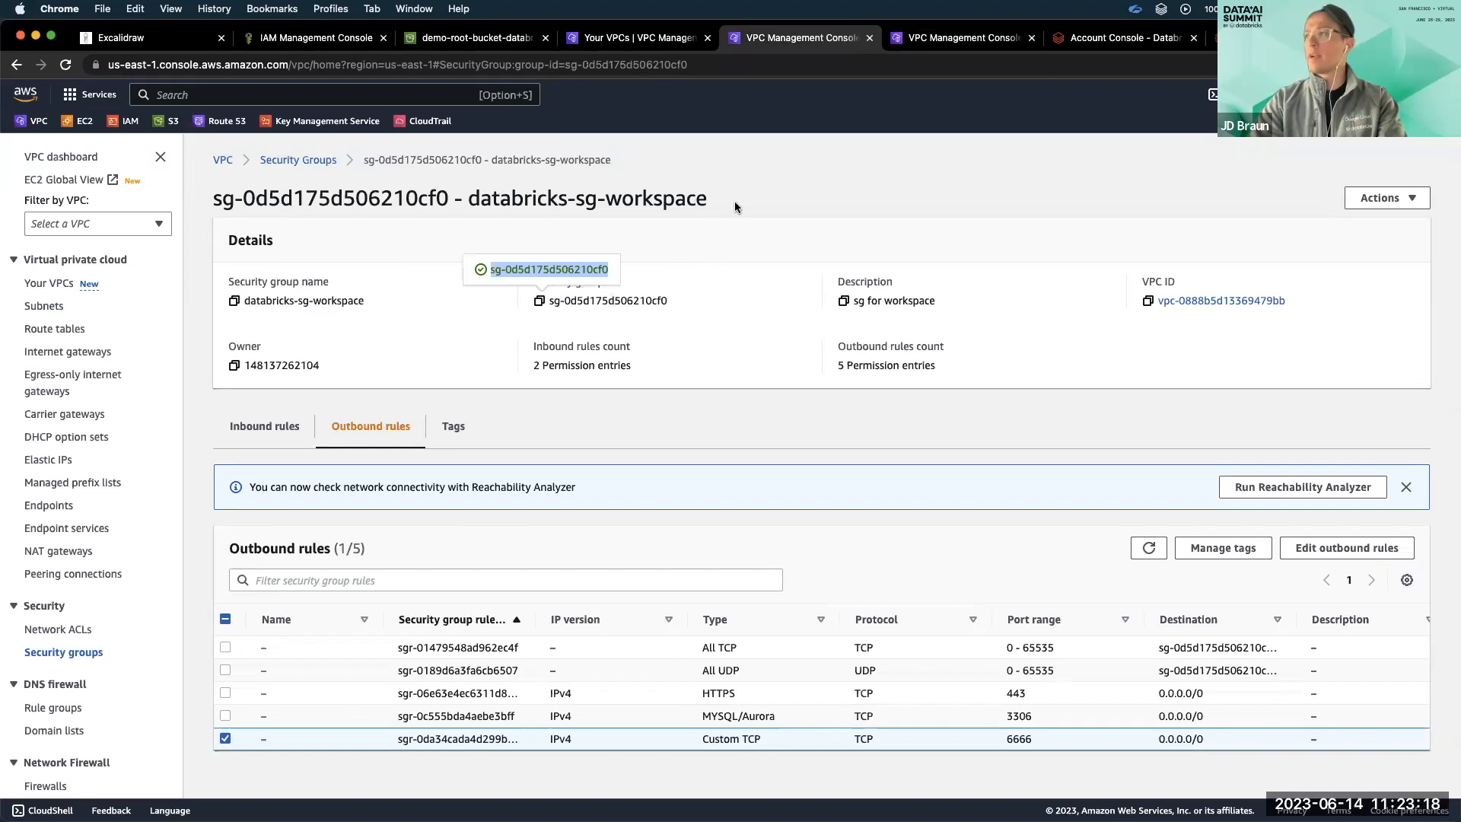
pyautogui.click(1069, 42)
pyautogui.scroll(-3, 742, 512)
pyautogui.click(761, 557)
pyautogui.press('super+v')
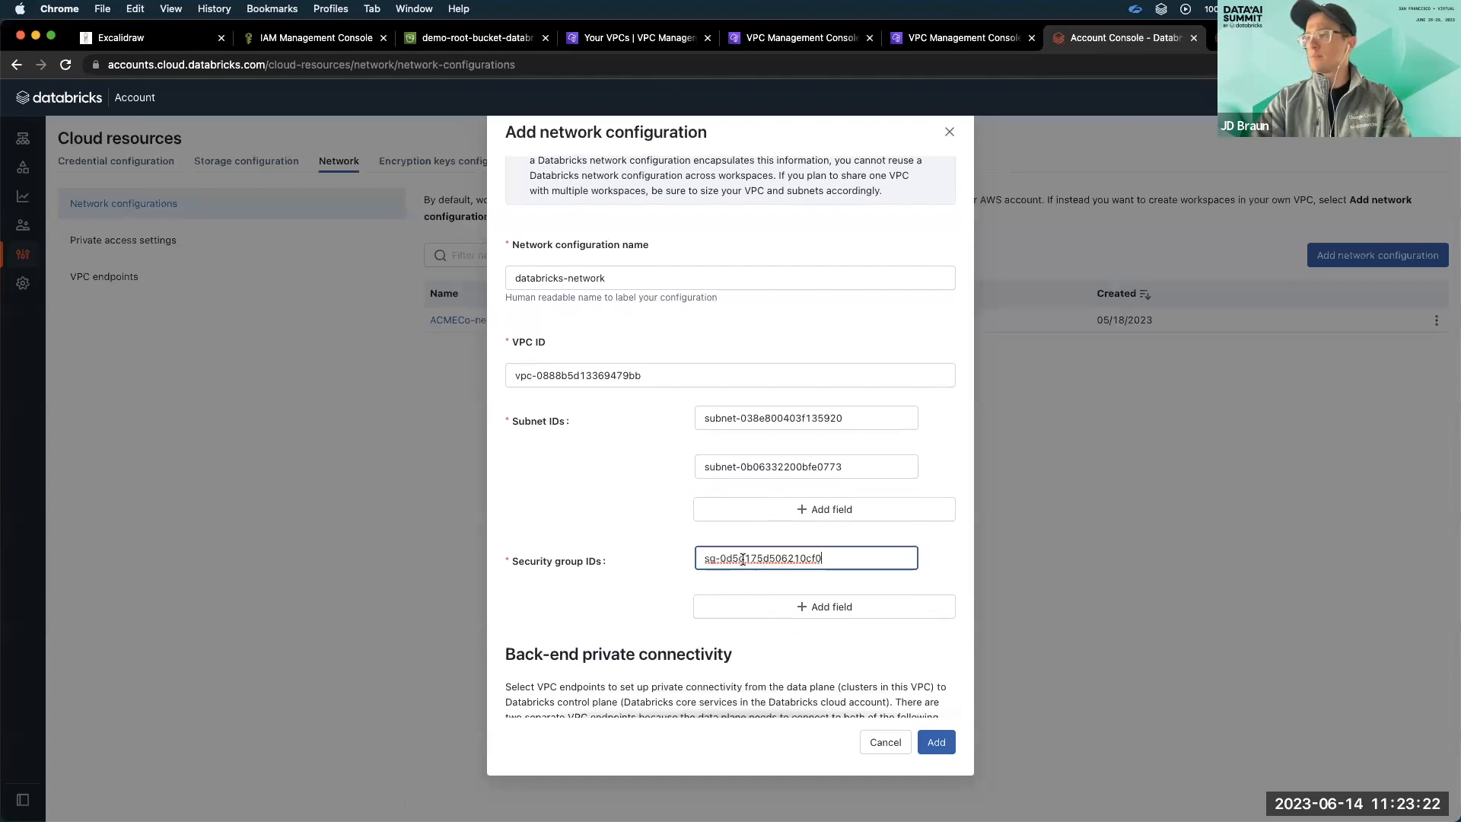
# Set the back-end relay endpoint to databricks-scc and the REST API endpoint to databricks-rest, and add the network configuration.
pyautogui.scroll(-2, 725, 606)
pyautogui.click(725, 606)
pyautogui.scroll(-1, 724, 606)
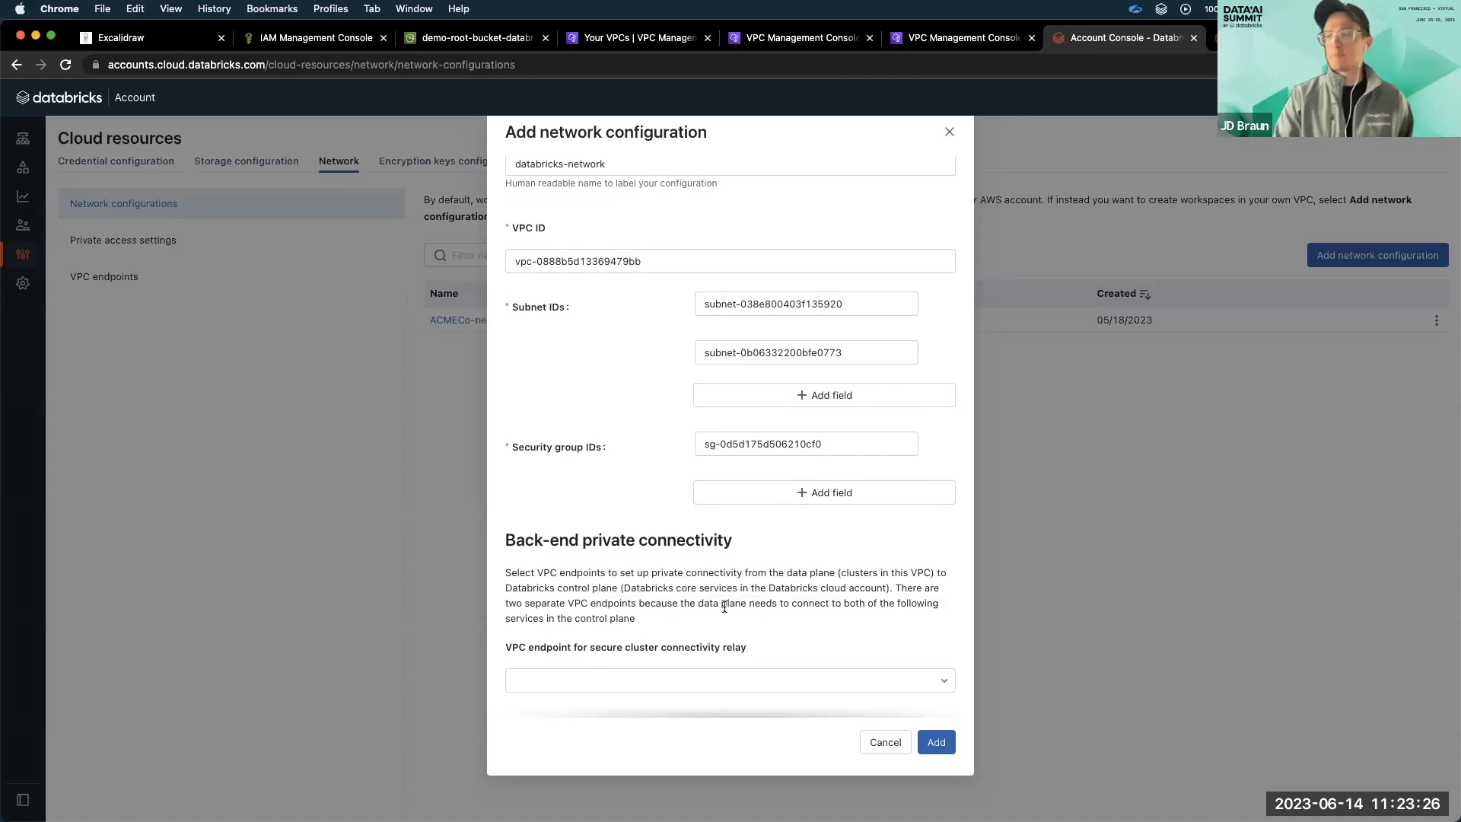
pyautogui.scroll(-1, 724, 607)
pyautogui.click(708, 630)
pyautogui.click(677, 683)
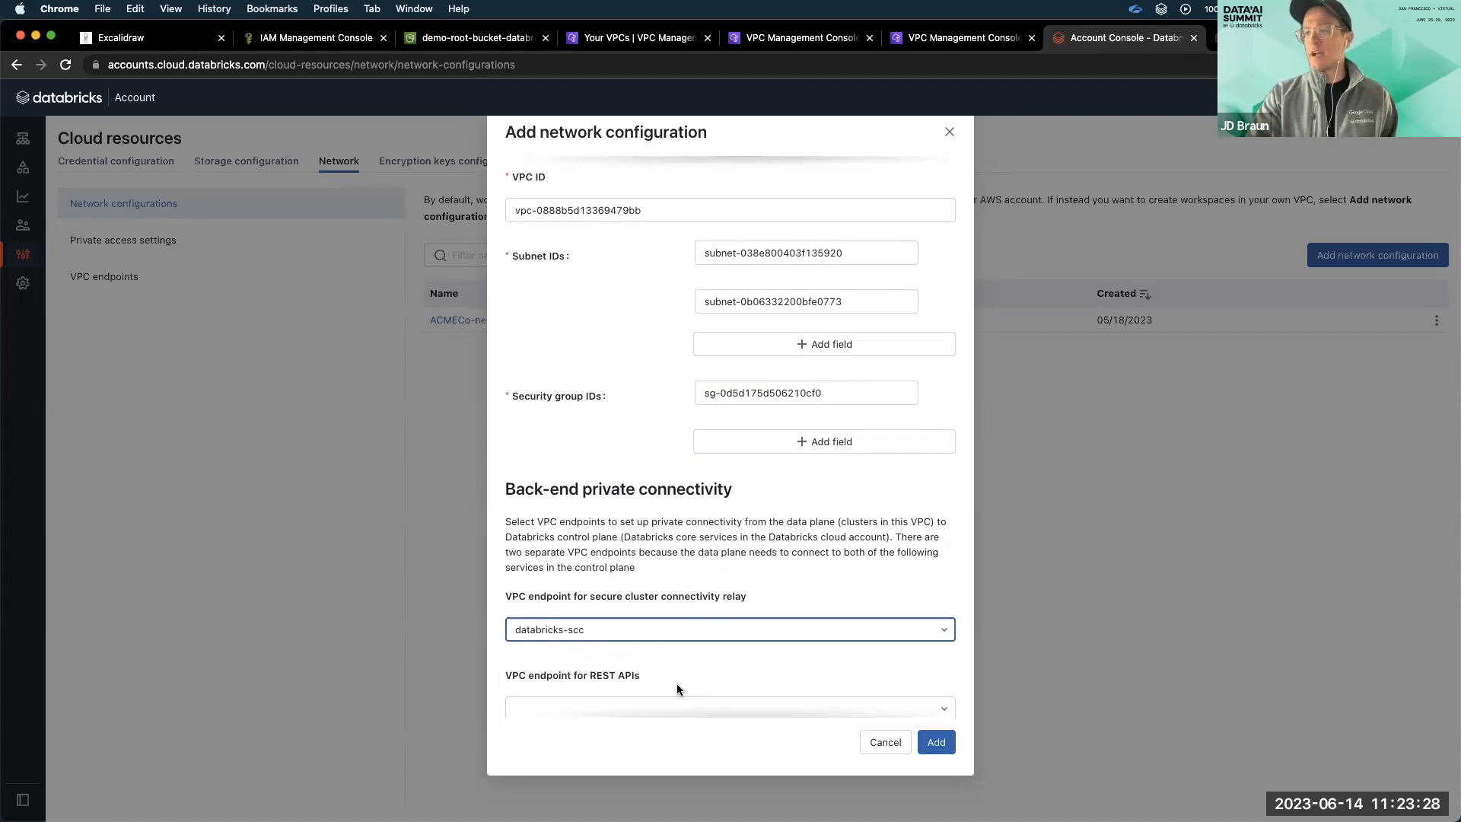
pyautogui.scroll(-1, 677, 684)
pyautogui.click(677, 684)
pyautogui.click(656, 739)
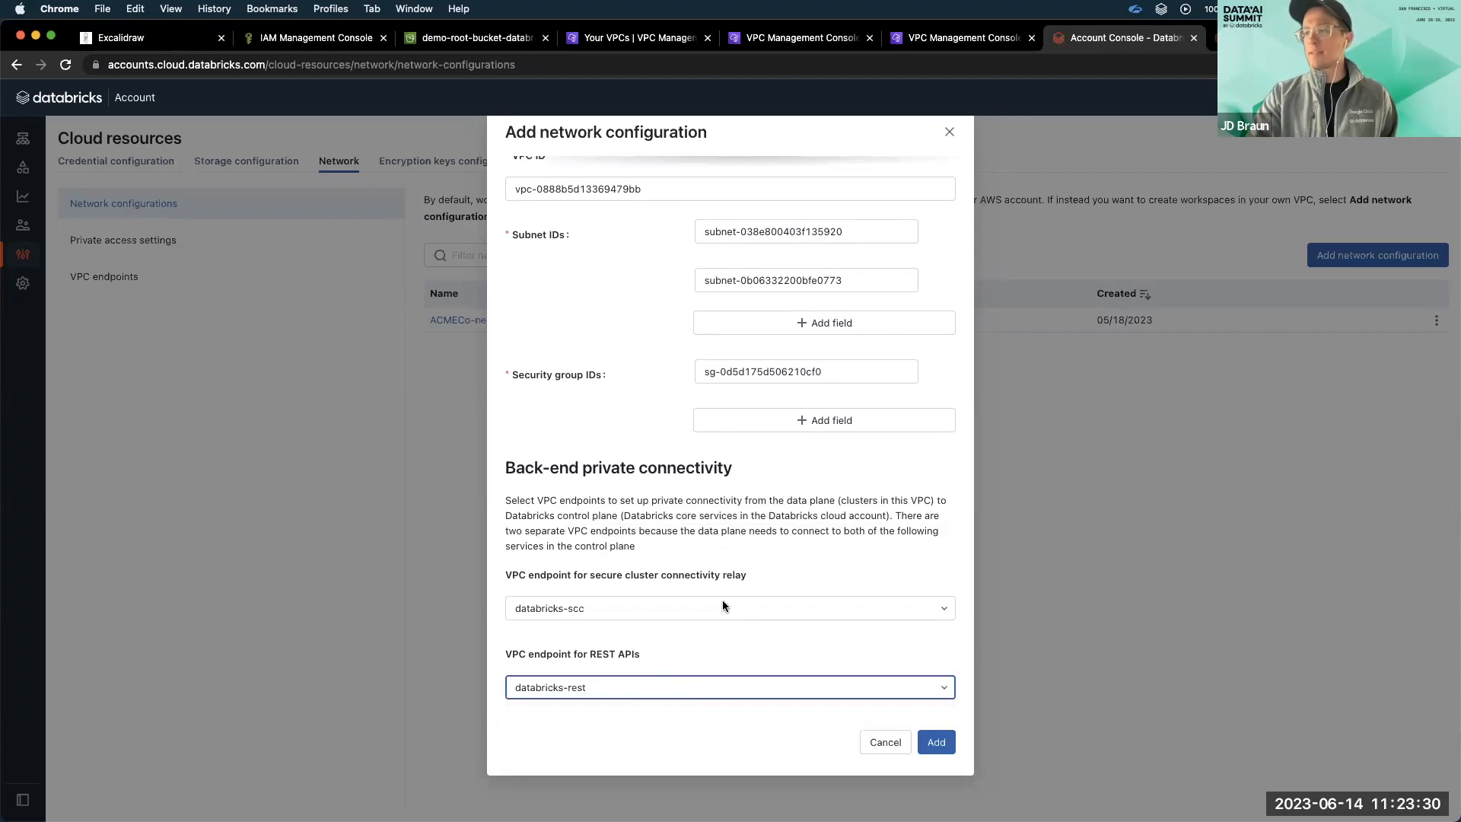
pyautogui.click(937, 742)
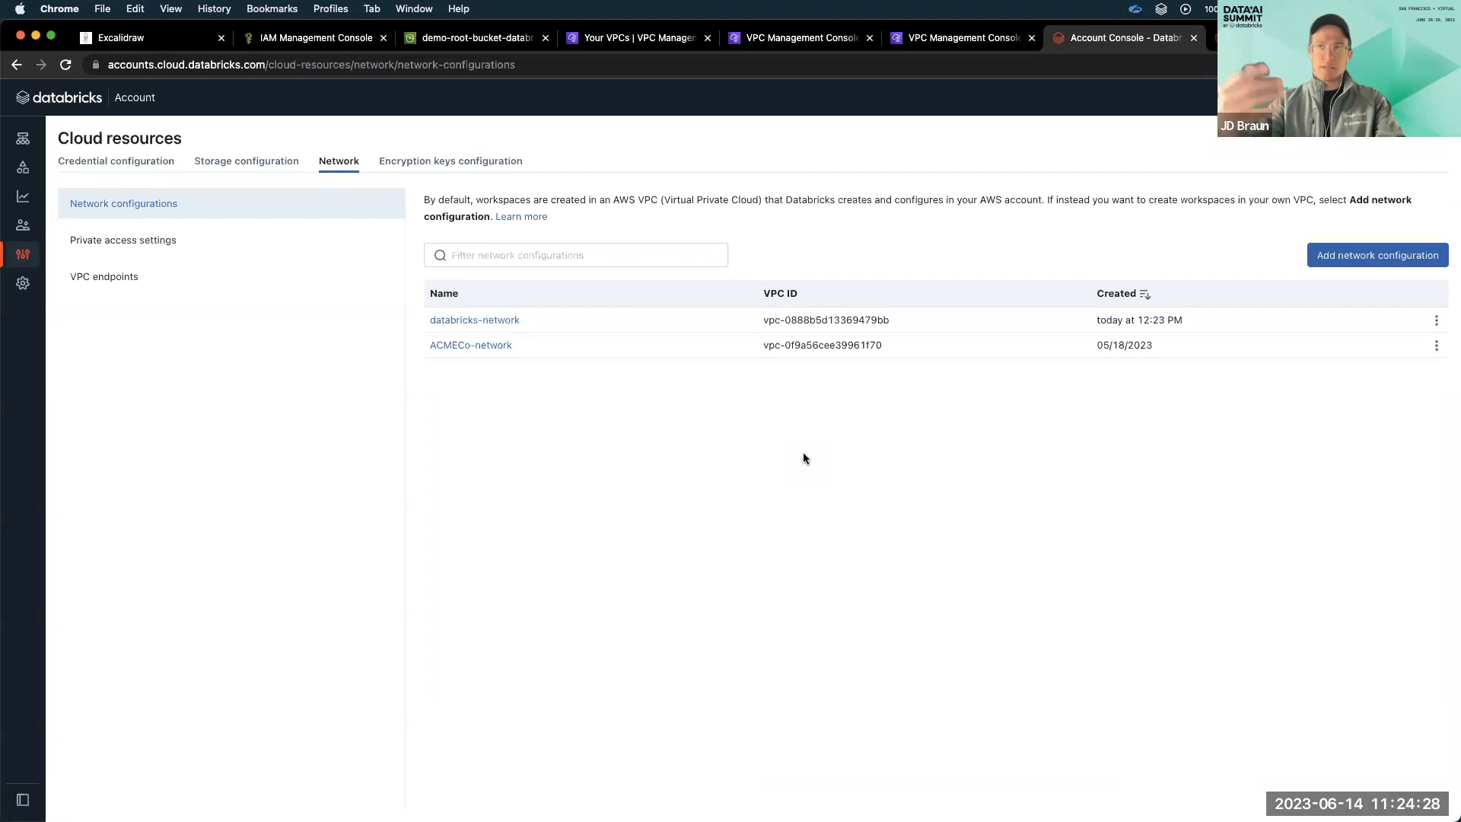
# Start a new workspace with a custom AWS configuration and name it databricks-demo.
pyautogui.click(74, 103)
pyautogui.click(41, 145)
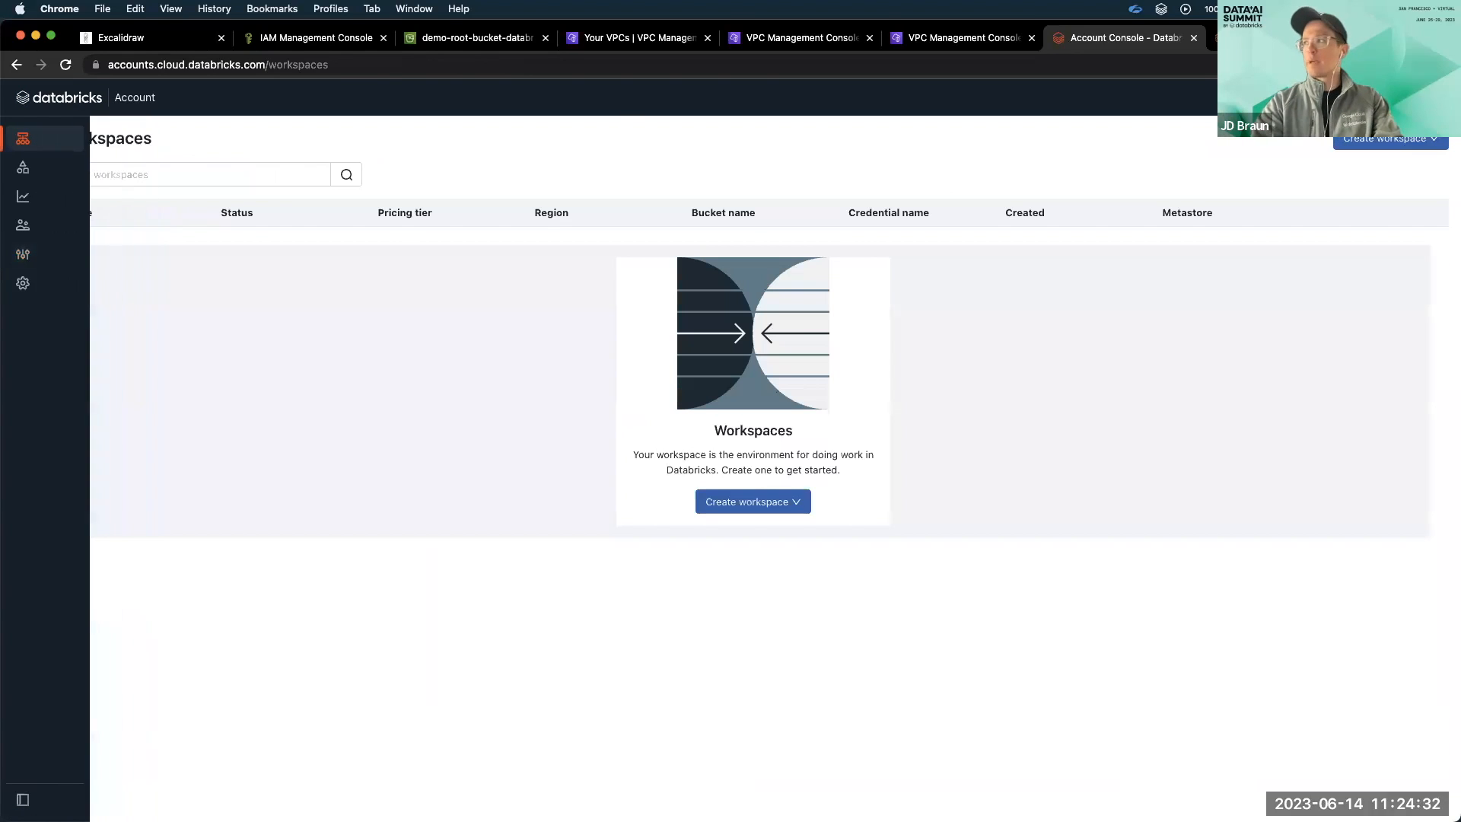
pyautogui.click(1386, 140)
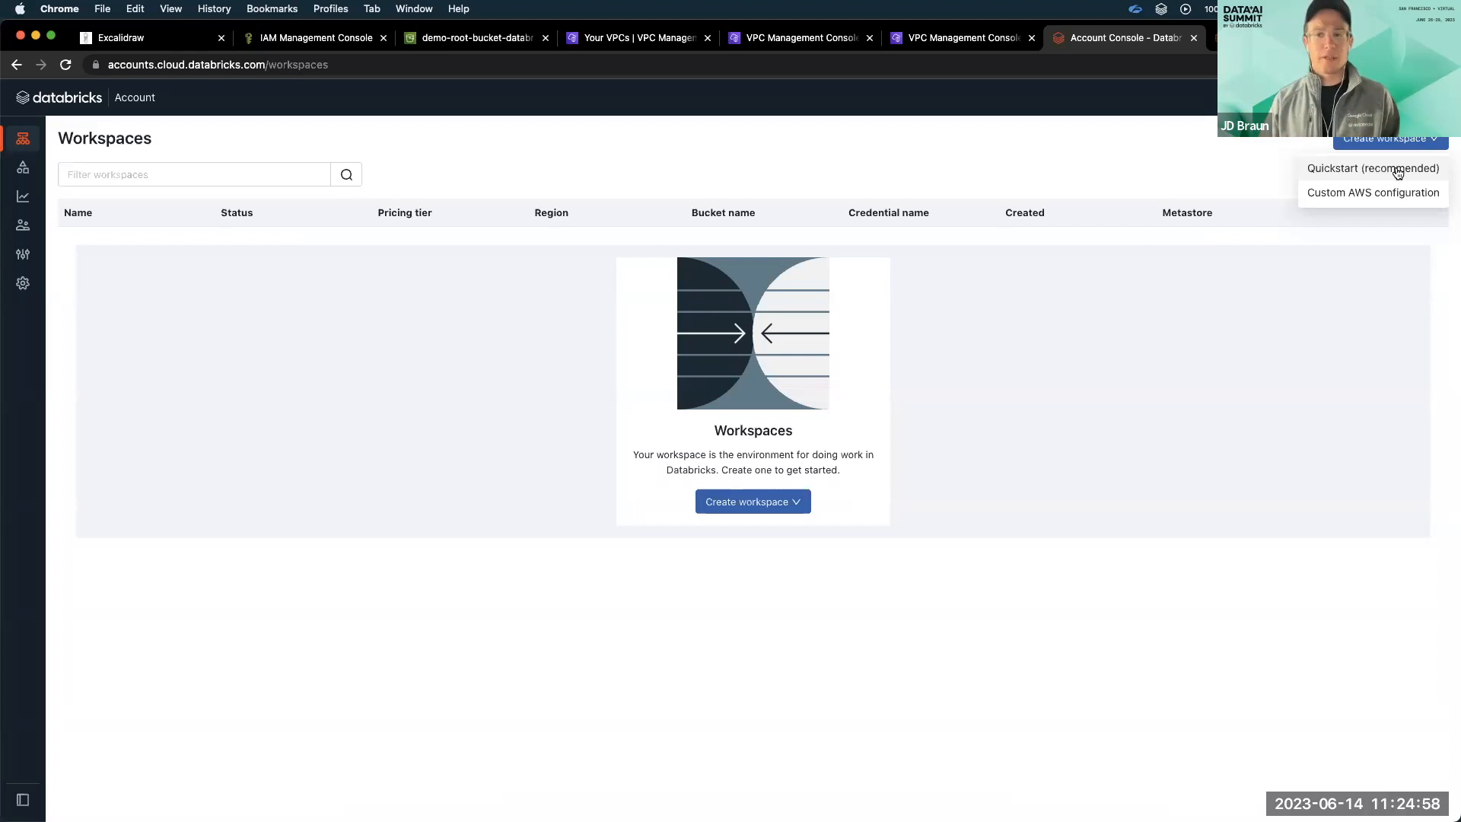
pyautogui.click(1392, 197)
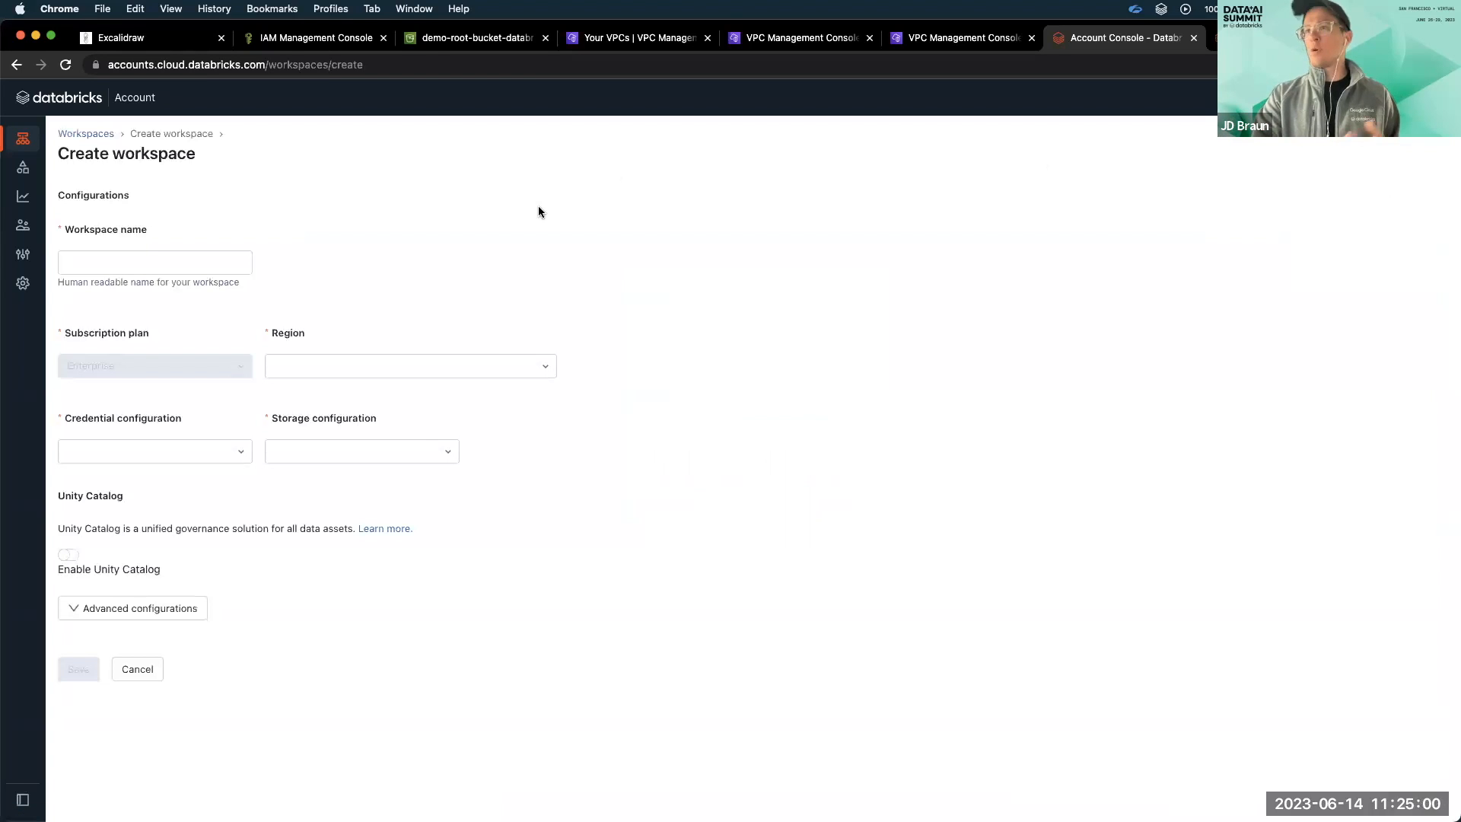
pyautogui.click(160, 261)
pyautogui.write('databricks-demo')
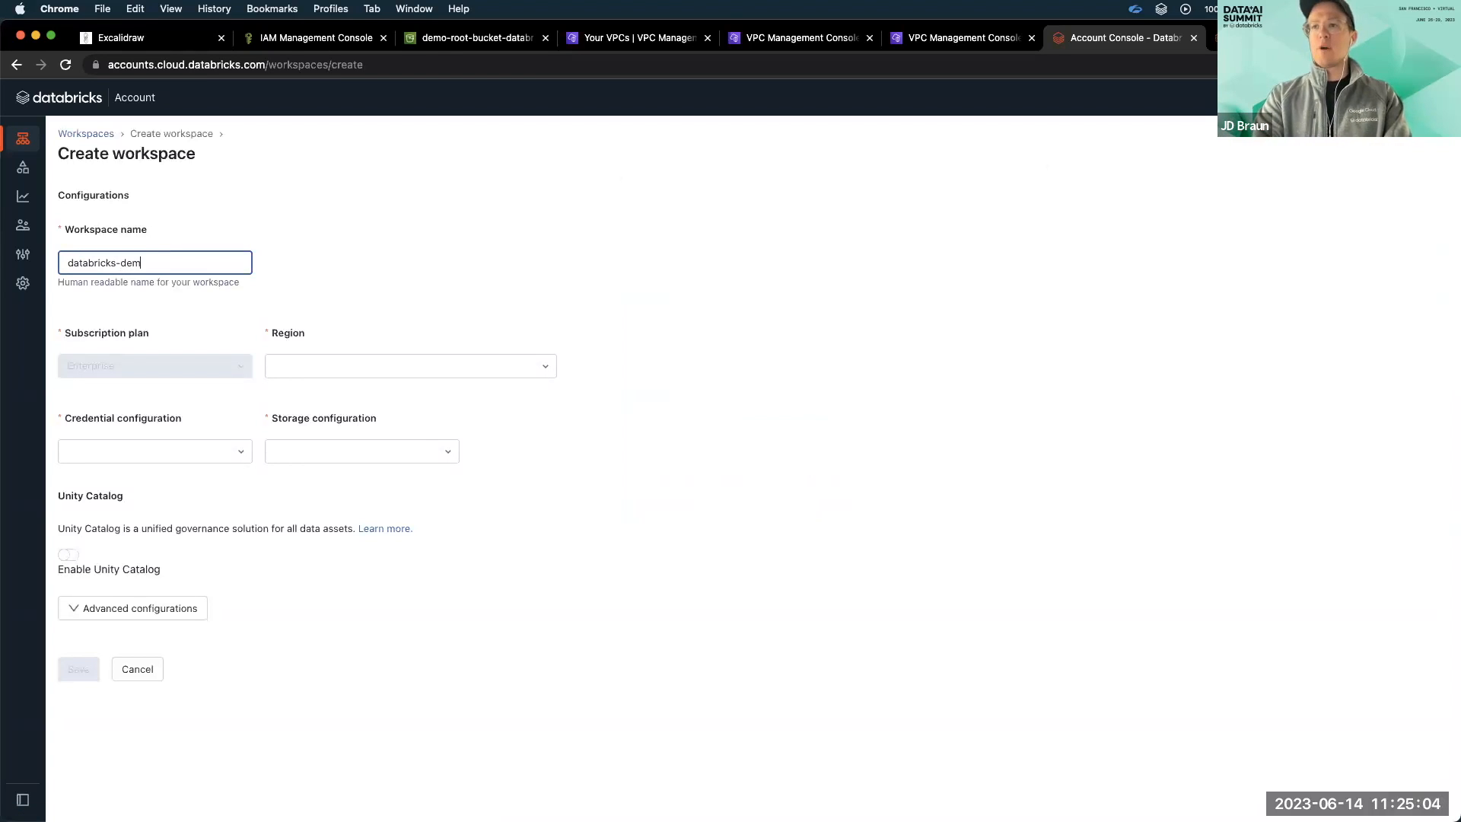
# Set the region to N. Virginia (us-east-1), the credential configuration to databricks-demo and the storage configuration to databricks-demo-s3.
pyautogui.click(323, 358)
pyautogui.scroll(-3, 358, 517)
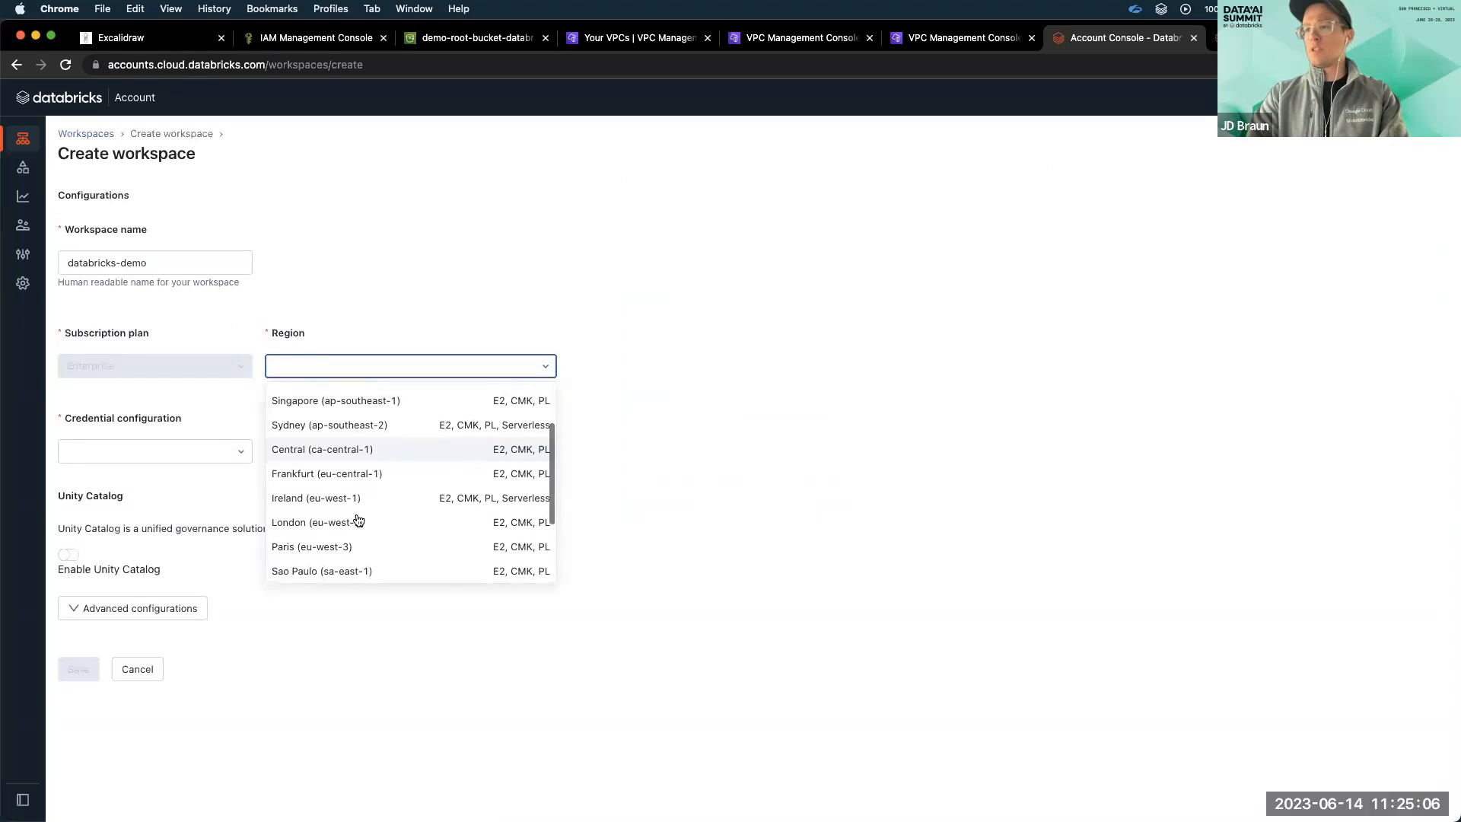
pyautogui.click(354, 537)
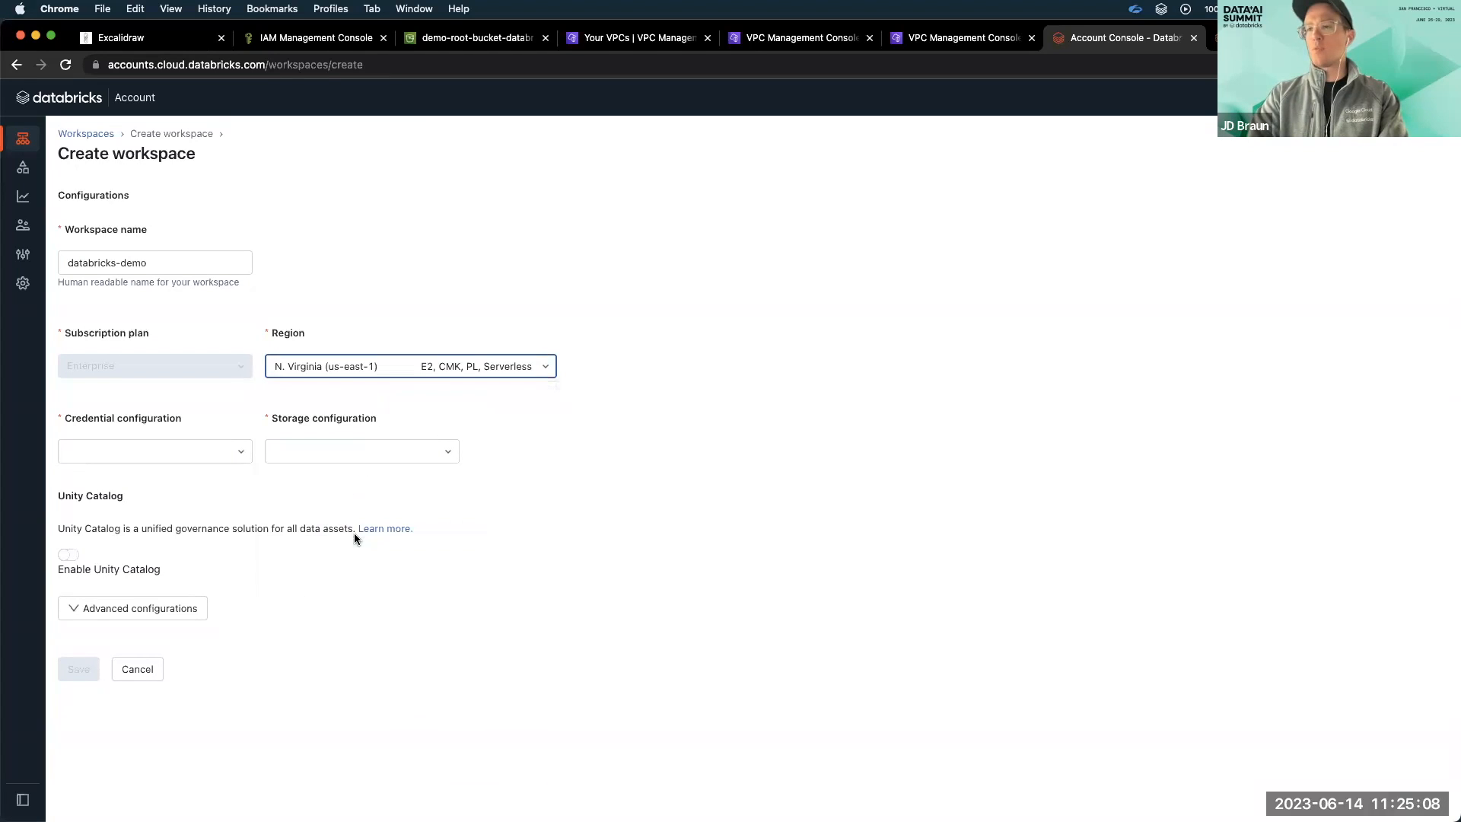
pyautogui.click(201, 457)
pyautogui.click(190, 483)
pyautogui.click(317, 450)
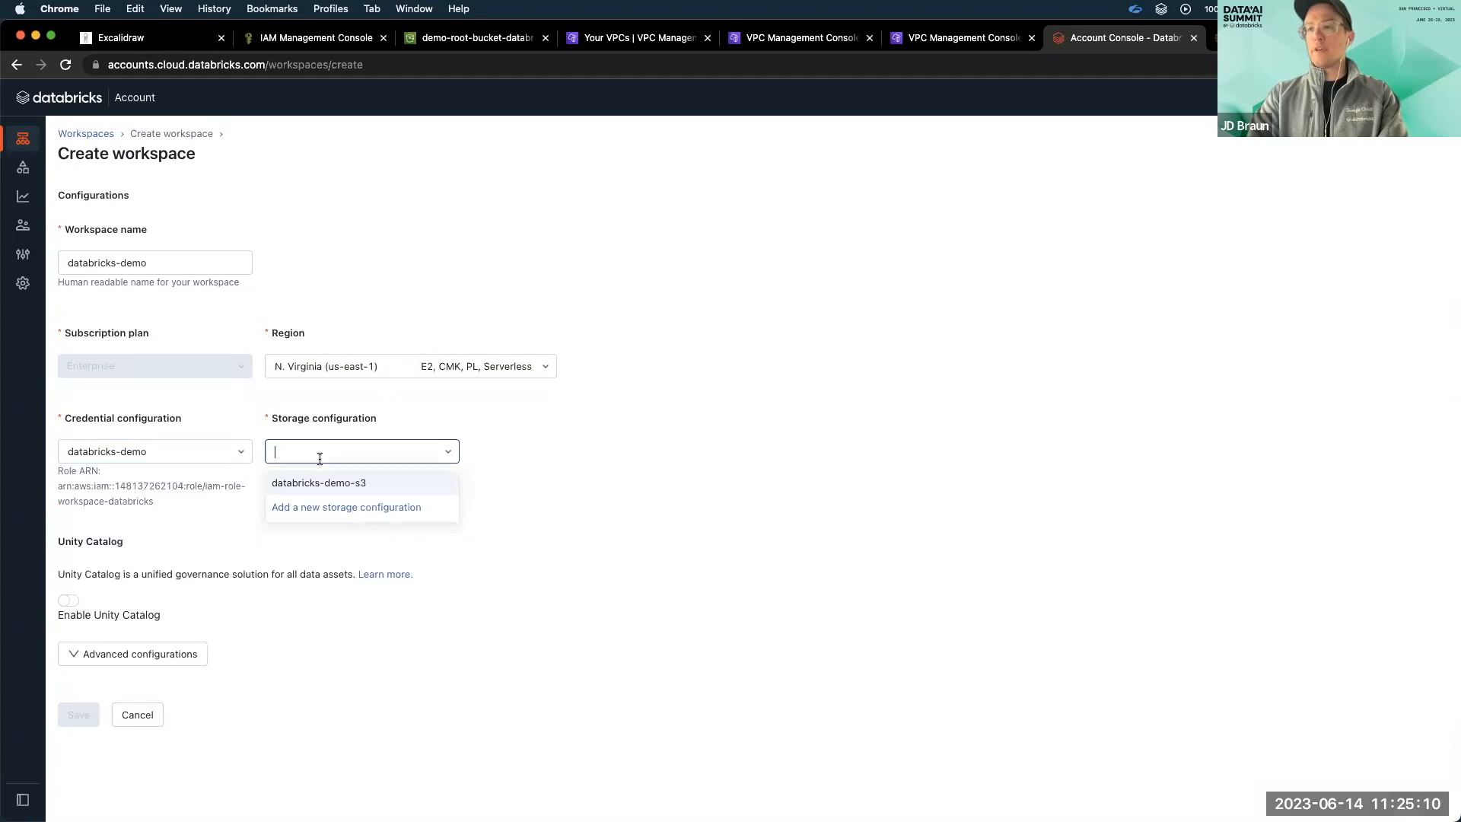
pyautogui.click(327, 482)
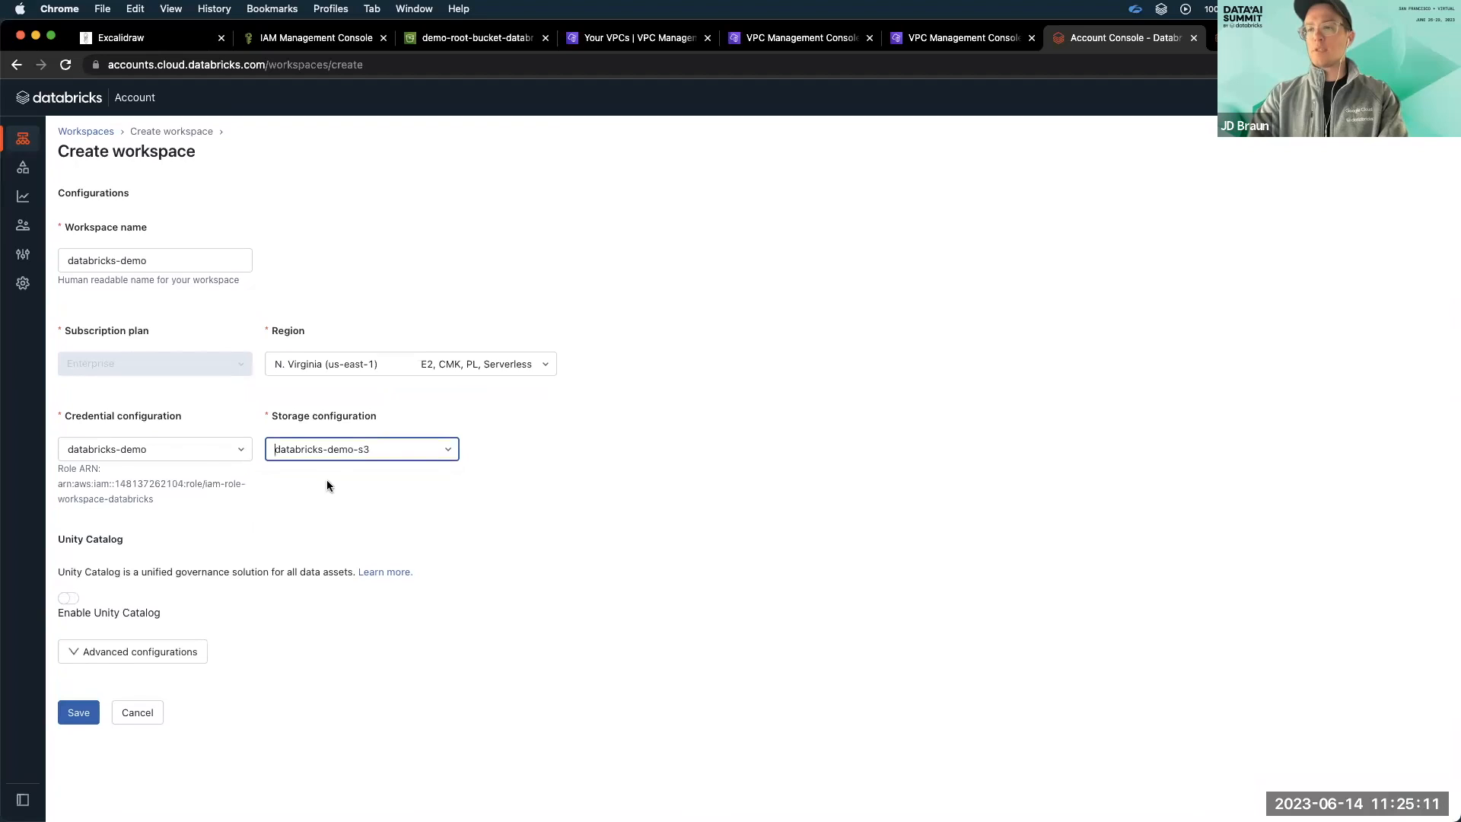
# Expand the advanced configurations and select databricks-network as the workspace's network configuration.
pyautogui.click(168, 655)
pyautogui.scroll(-3, 167, 659)
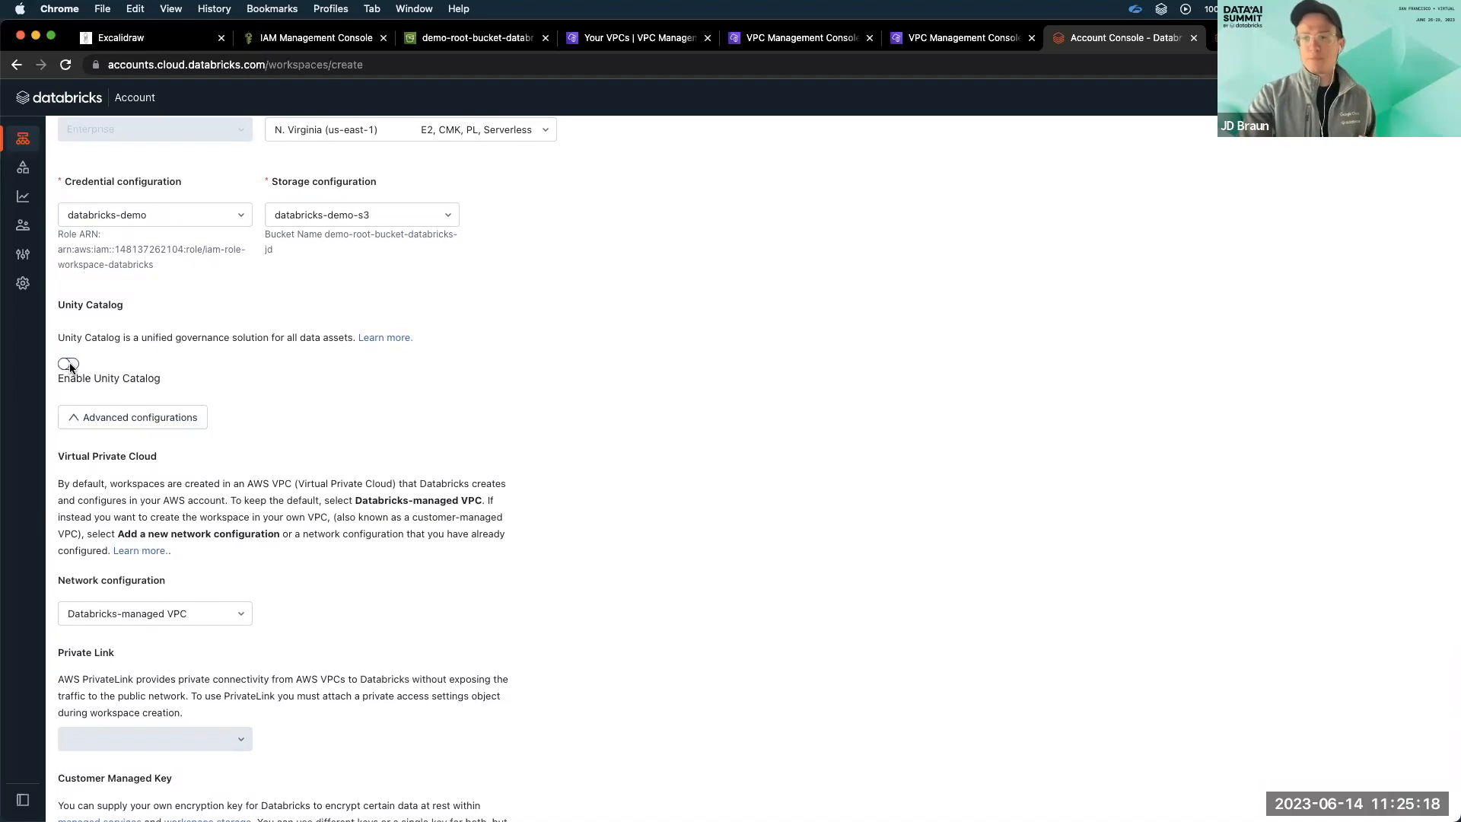
pyautogui.scroll(-2, 206, 495)
pyautogui.click(199, 562)
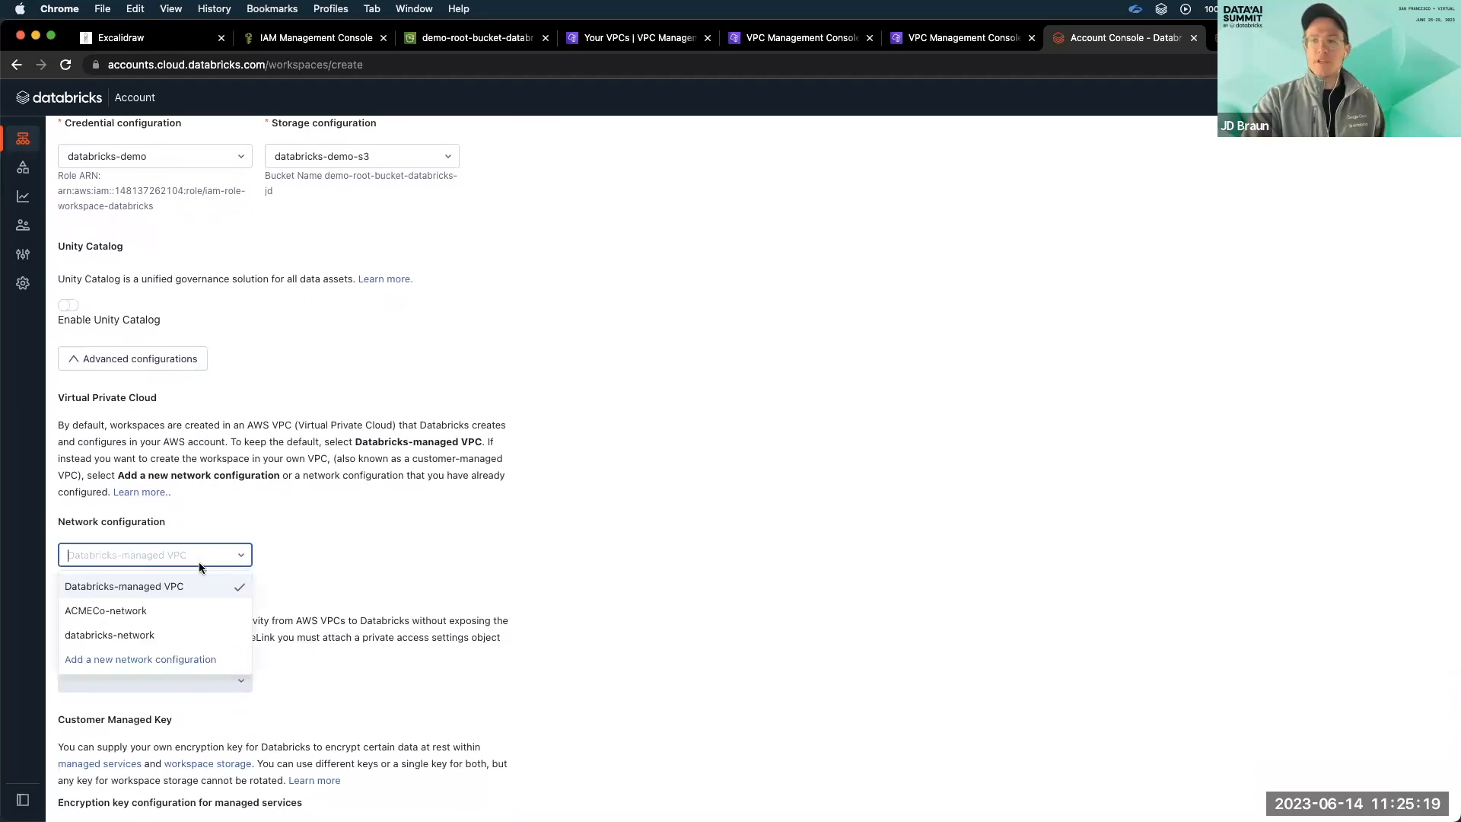
pyautogui.click(173, 635)
# Attach the databricks-demo-pas private access settings under Private Link and save the new workspace.
pyautogui.scroll(-3, 175, 640)
pyautogui.click(177, 626)
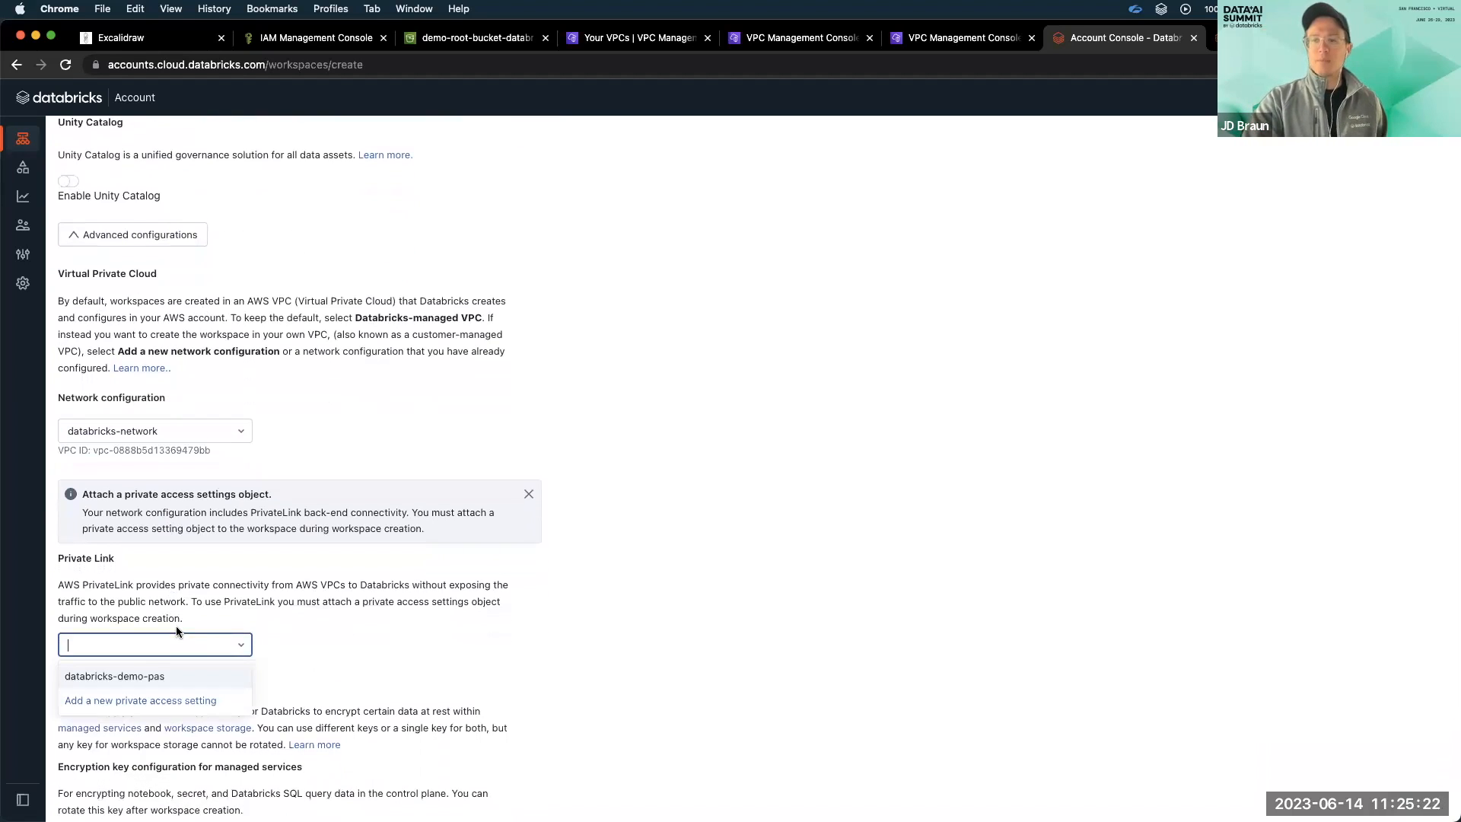
pyautogui.click(137, 675)
pyautogui.scroll(-7, 192, 624)
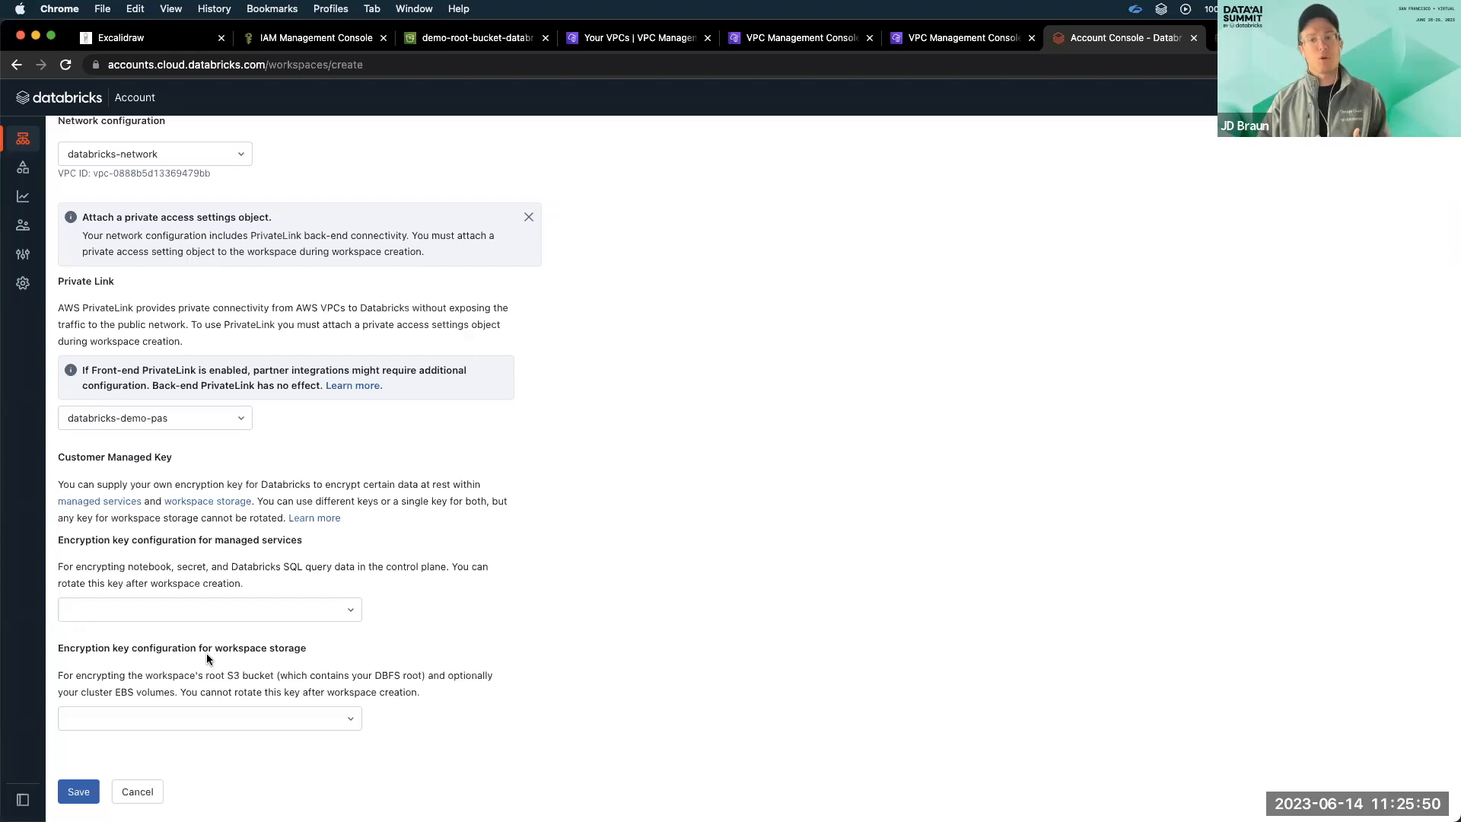
pyautogui.click(89, 791)
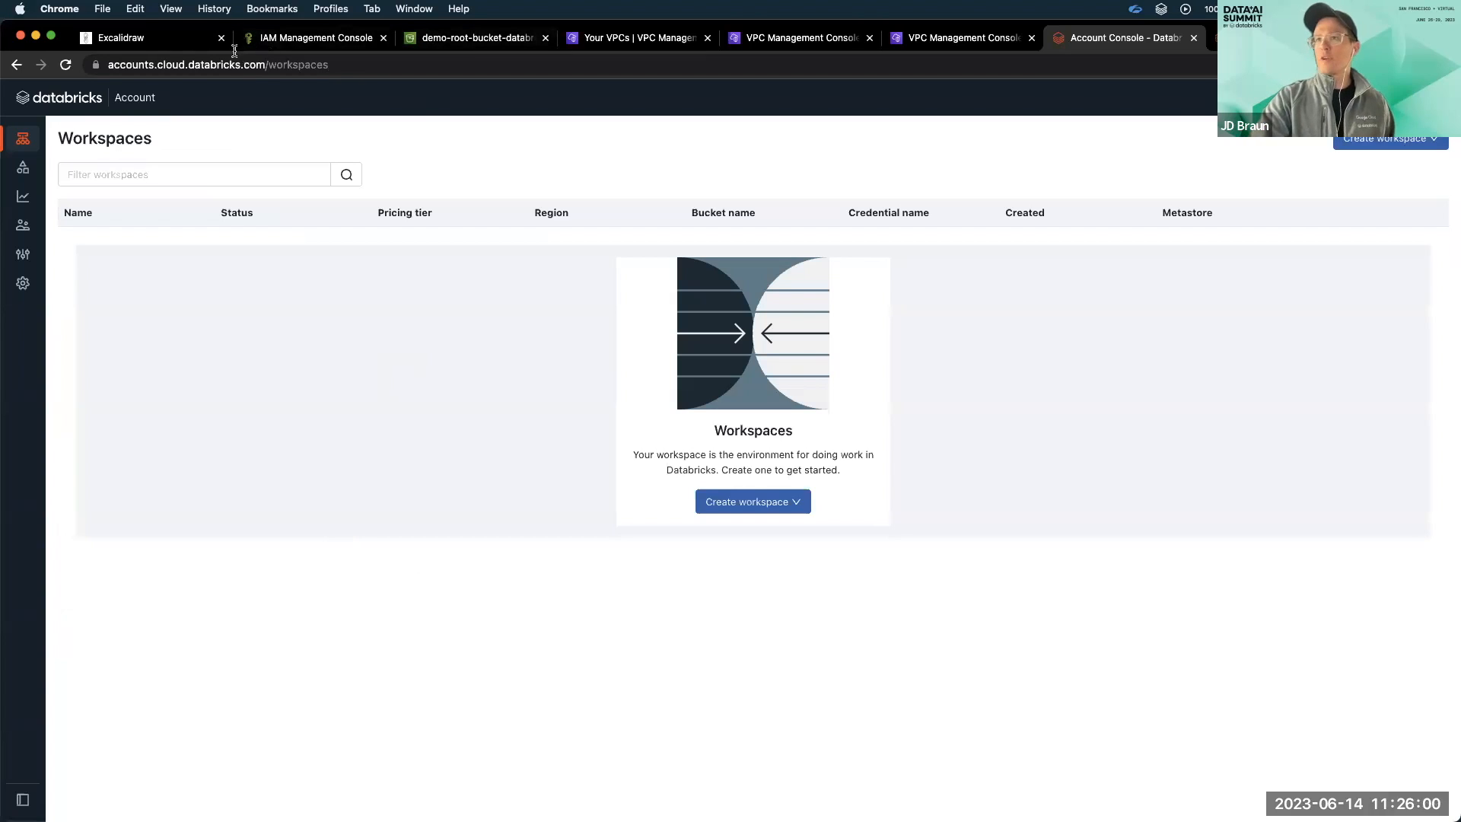
# Reload the workspace list, review the databricks-demo workspace's configuration details, and return to the list.
pyautogui.click(66, 67)
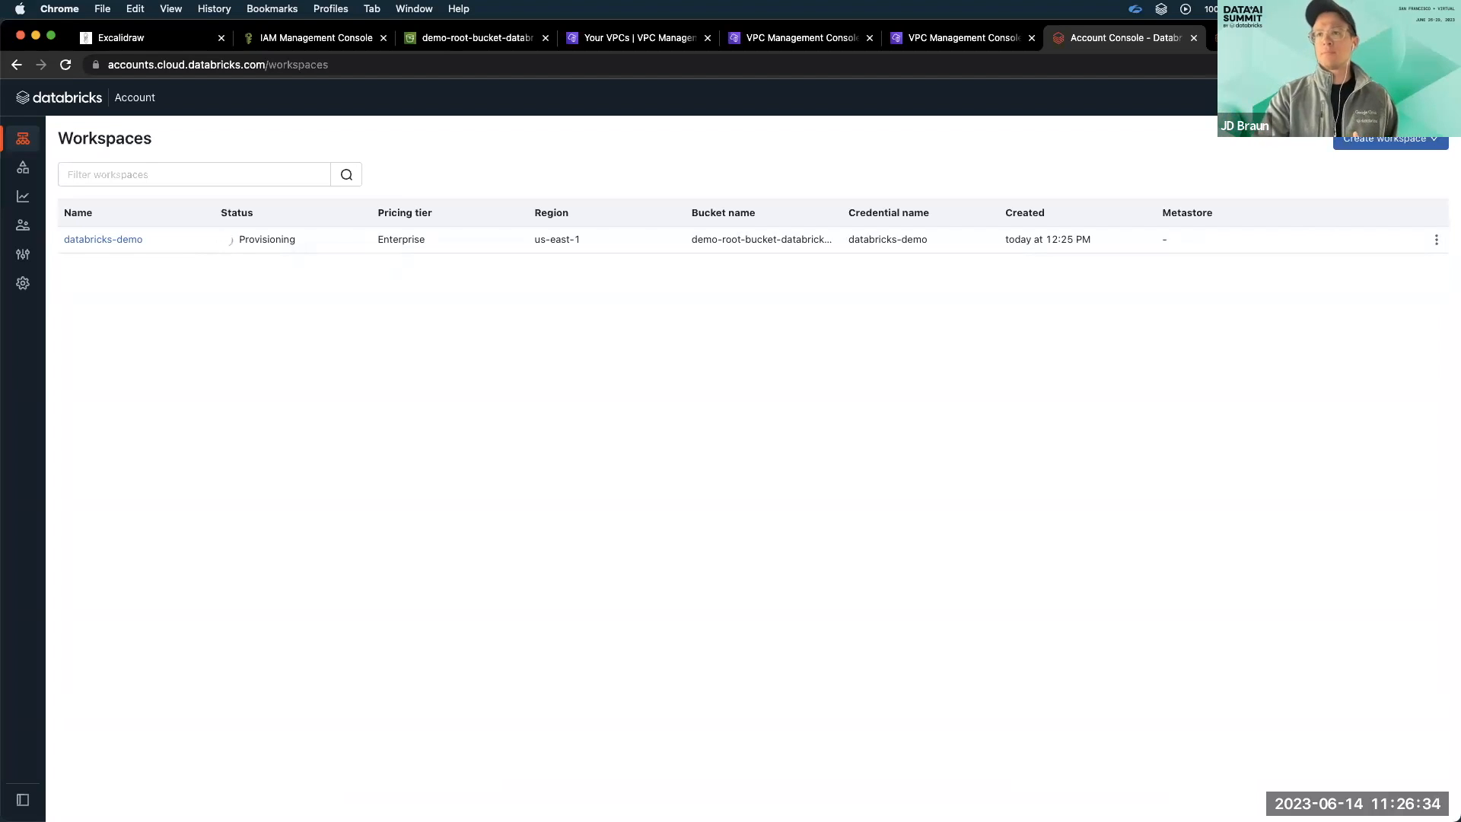
pyautogui.click(121, 240)
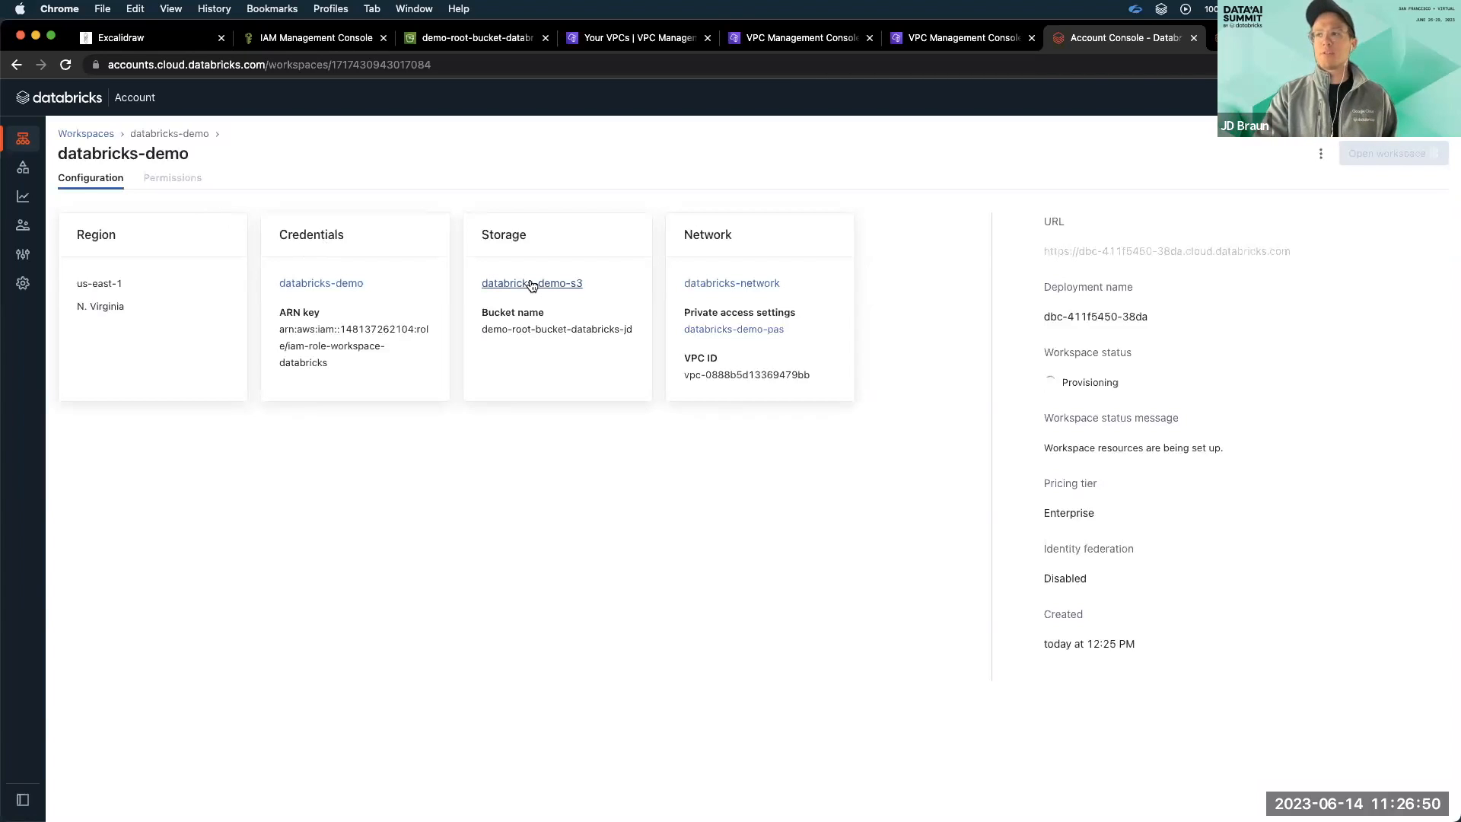
pyautogui.doubleClick(717, 236)
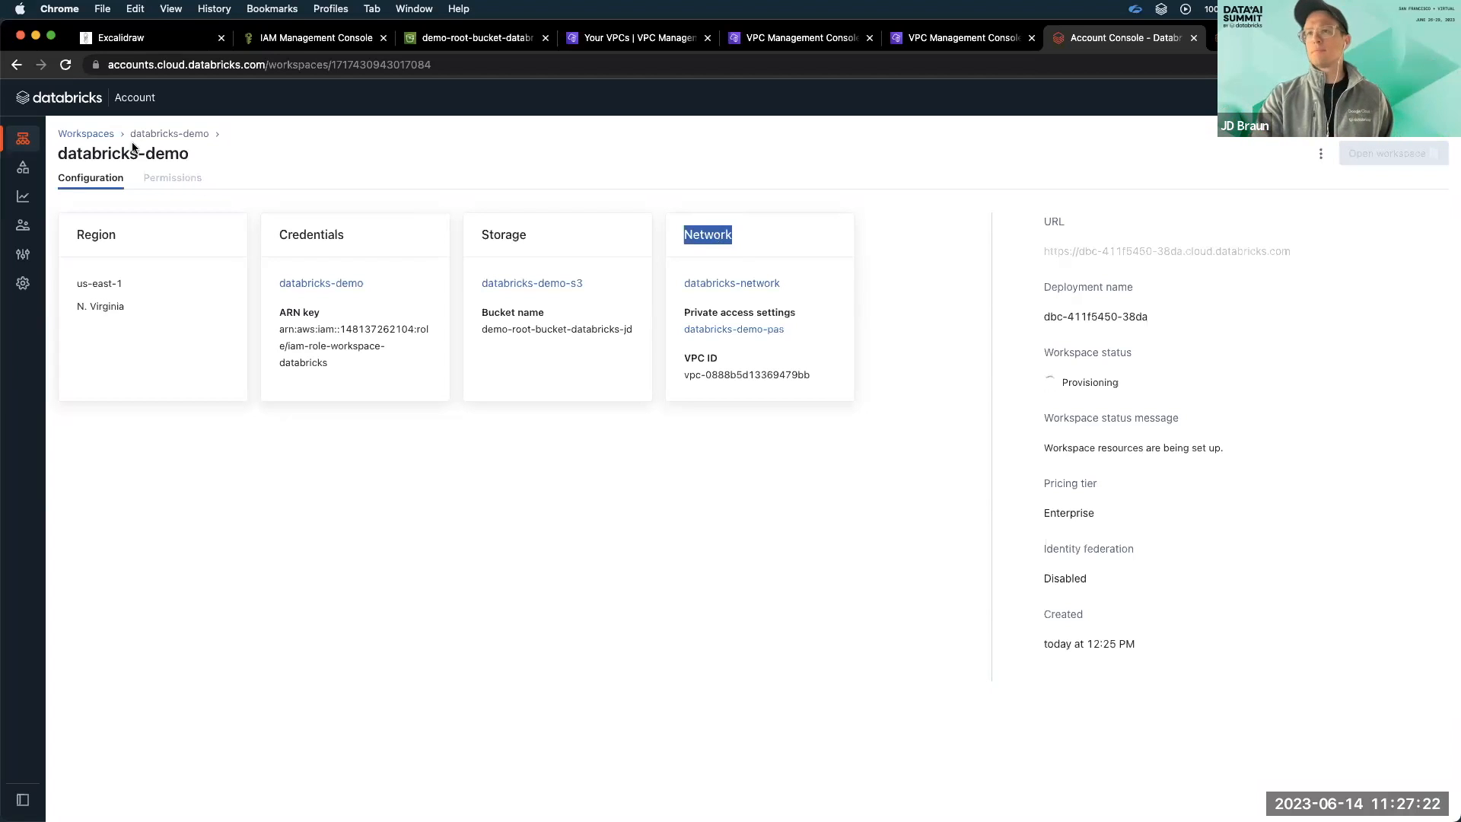
pyautogui.click(107, 134)
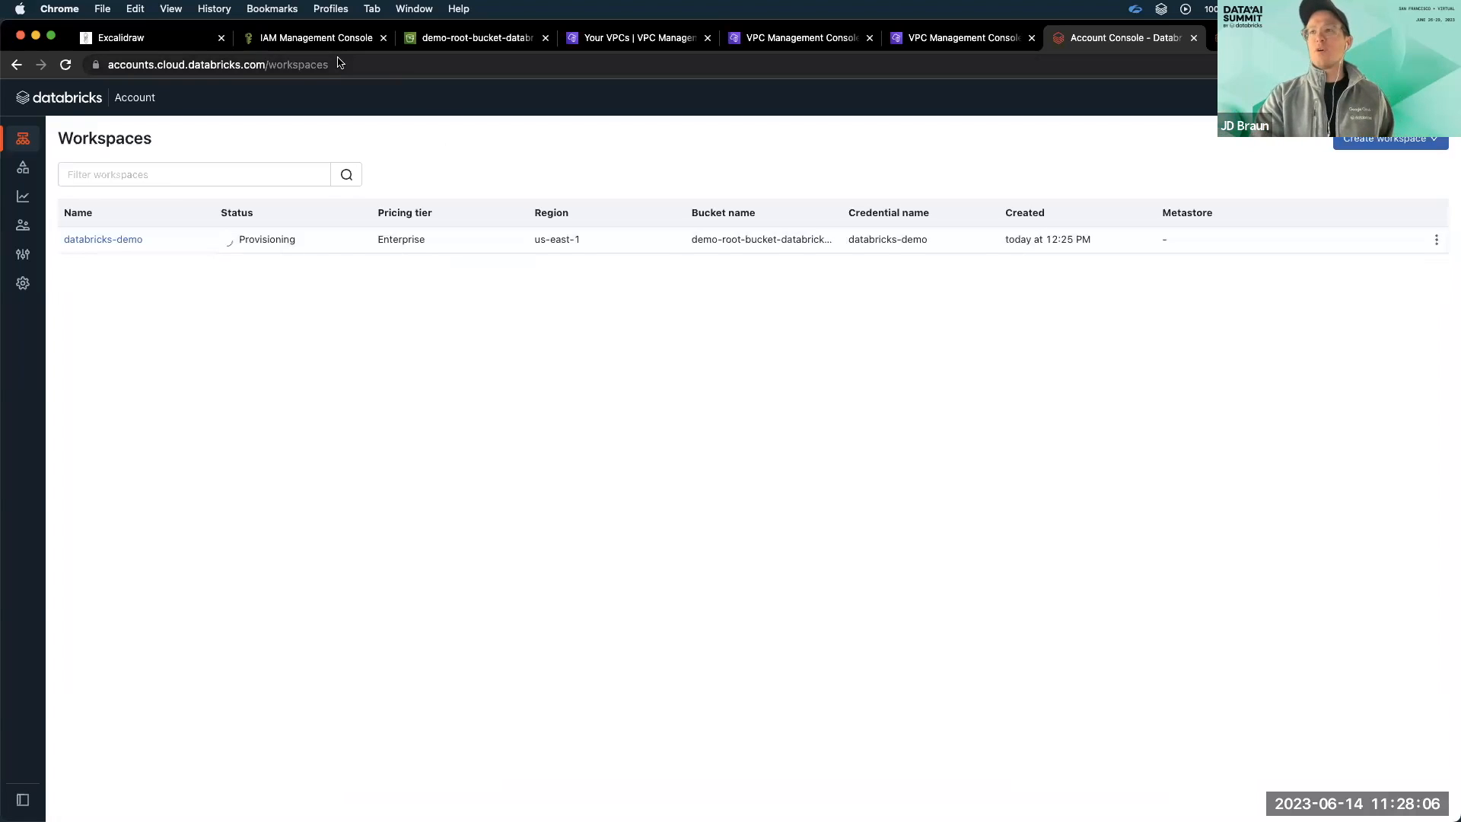
# Switch to the AWS console, find the VPC Reachability Analyzer, and open the form for creating and analyzing a path.
pyautogui.click(316, 39)
pyautogui.click(232, 93)
pyautogui.write('vpc reach')
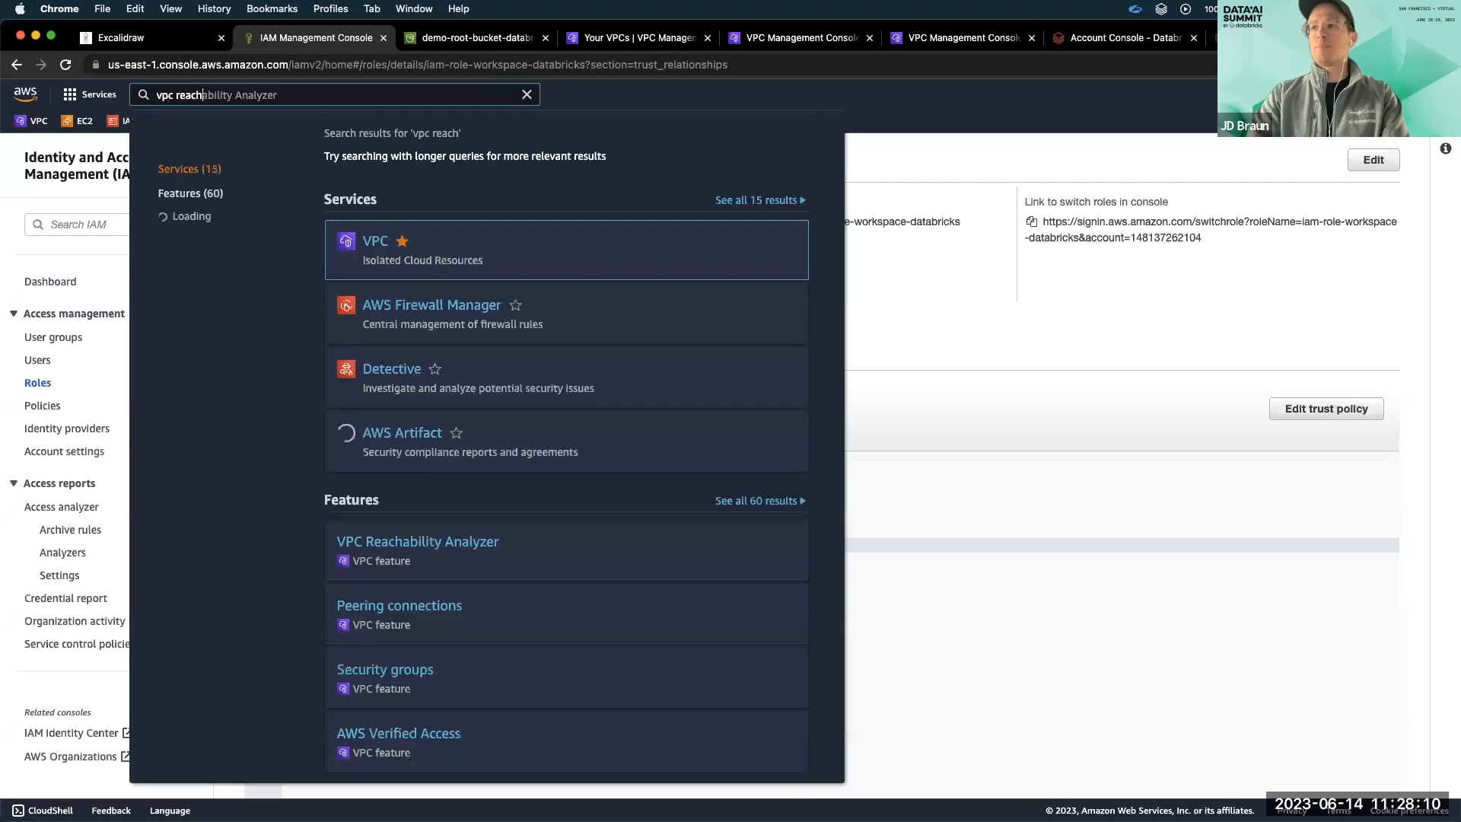
pyautogui.write('ability')
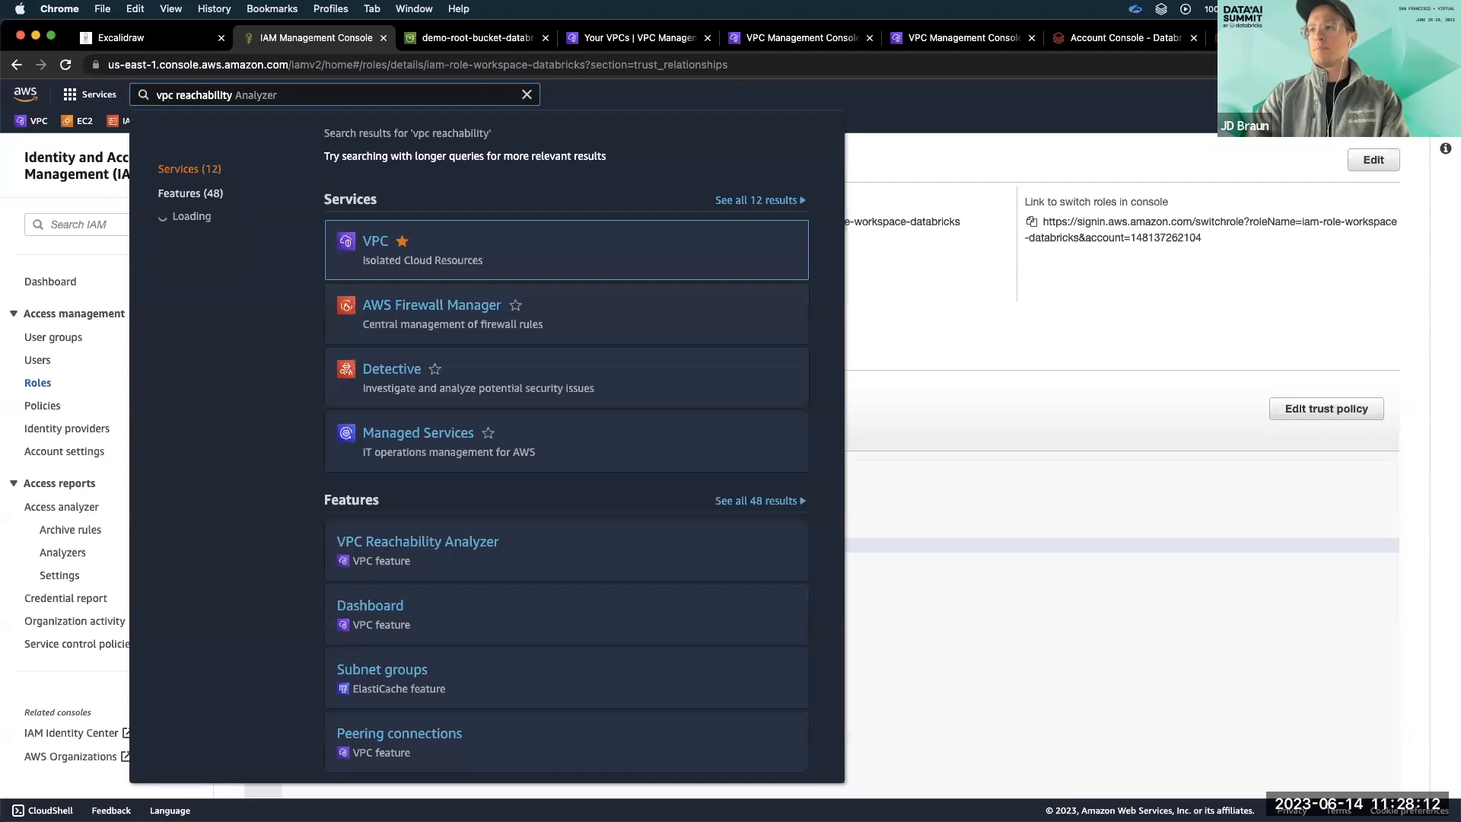
pyautogui.click(433, 539)
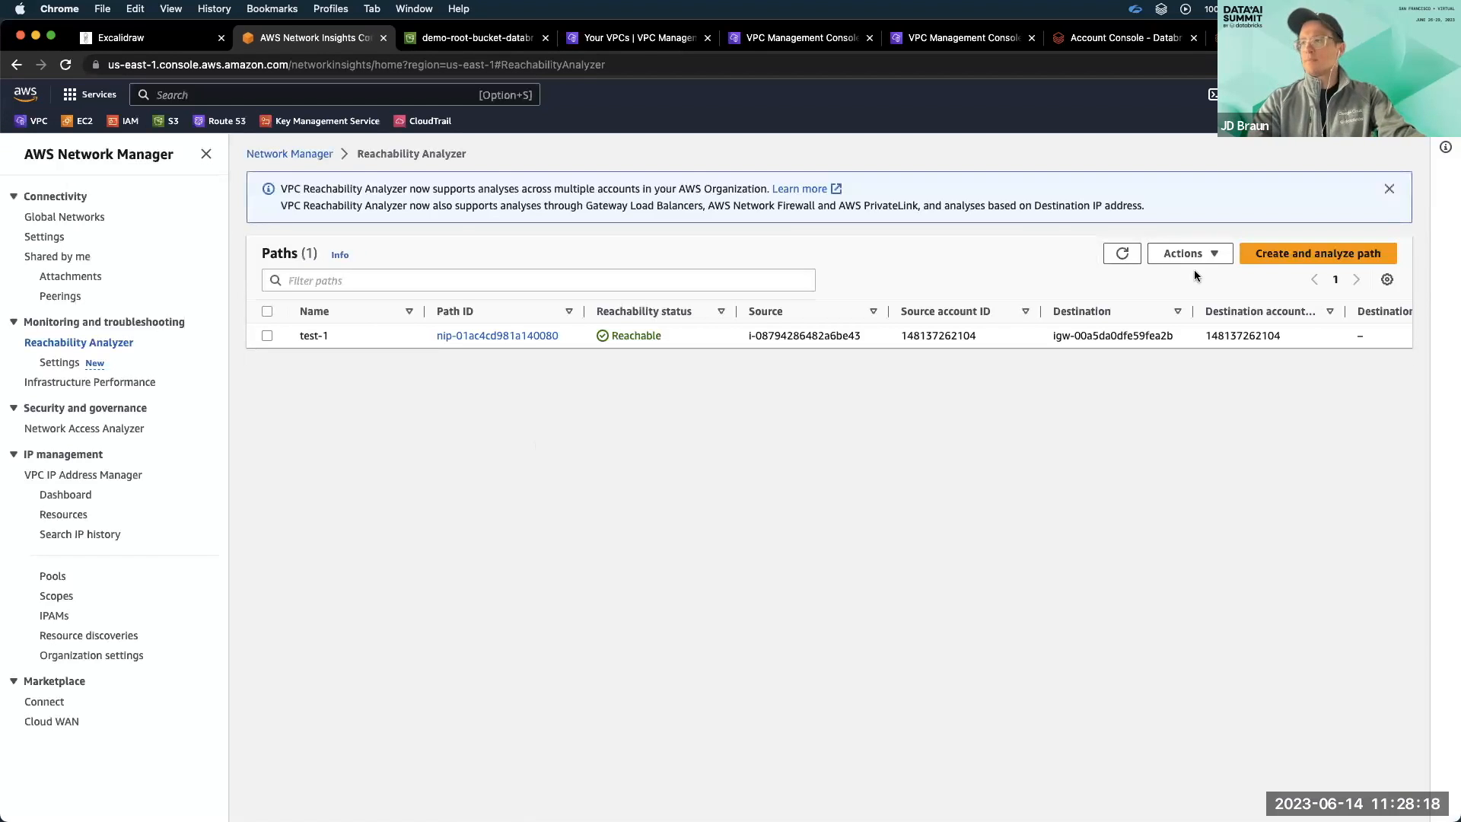
pyautogui.click(1311, 254)
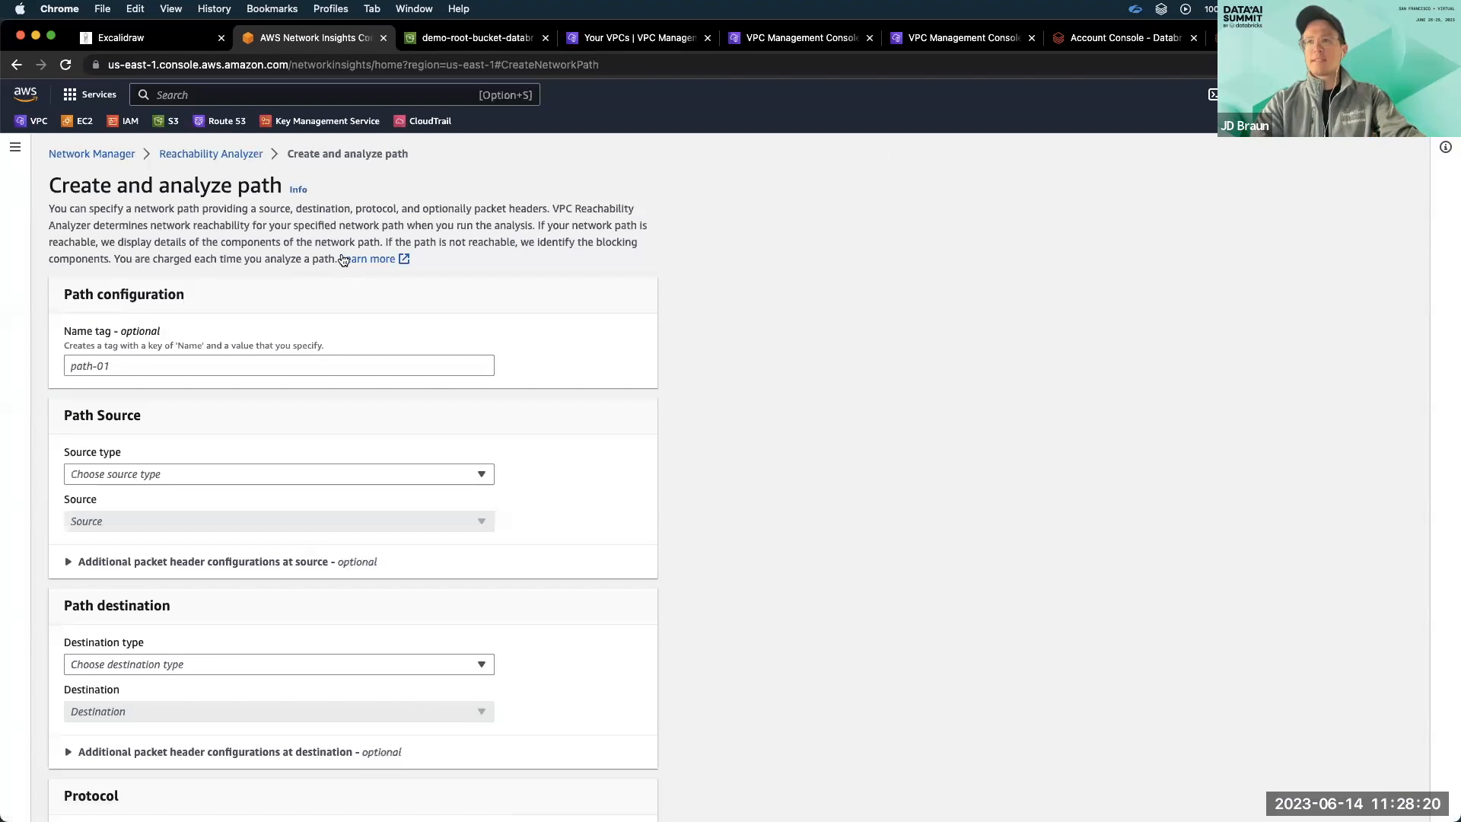
# Set the path's source type to Instances and examine the available destination types.
pyautogui.click(195, 366)
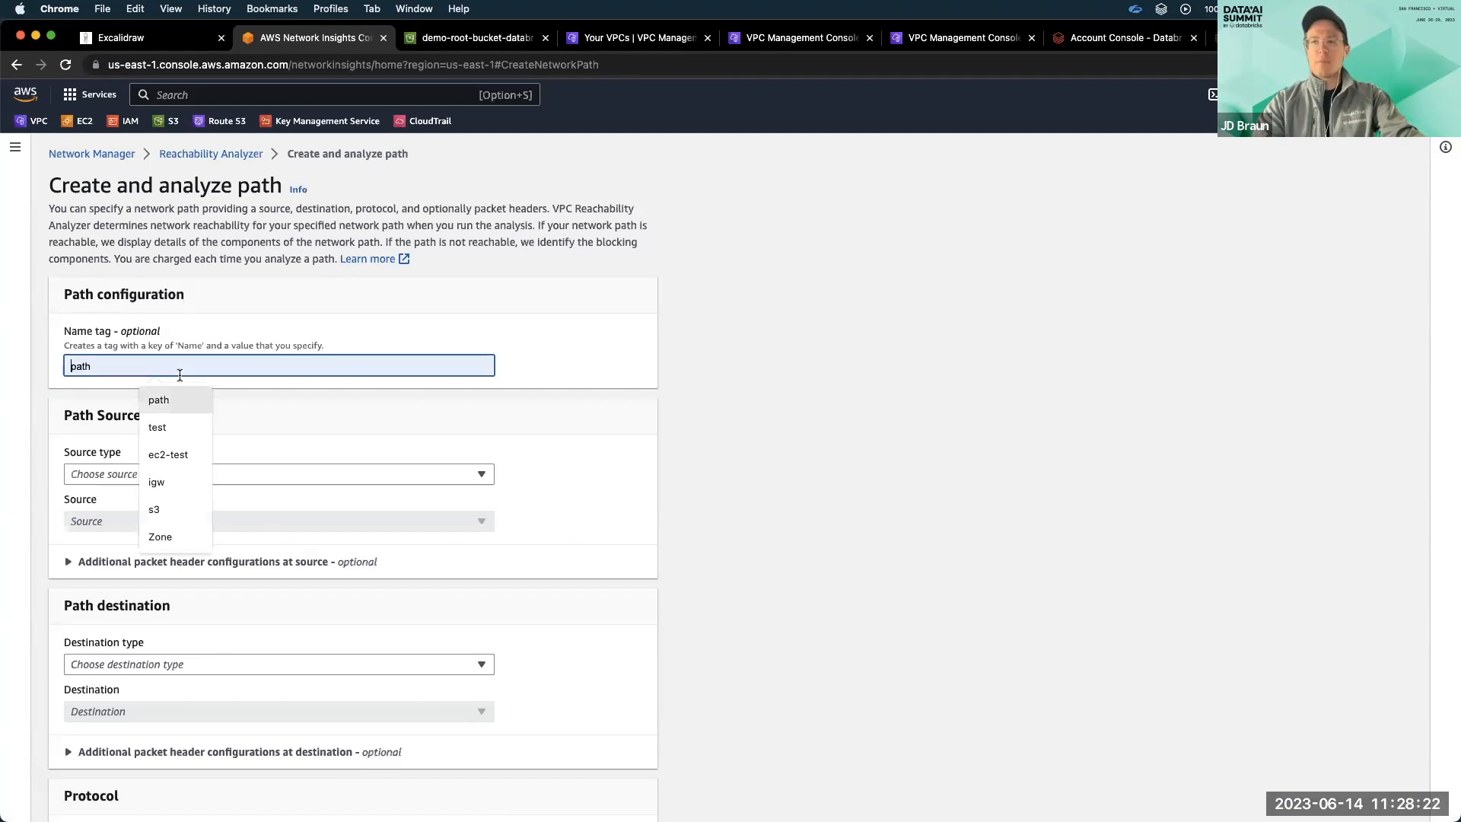
pyautogui.click(262, 466)
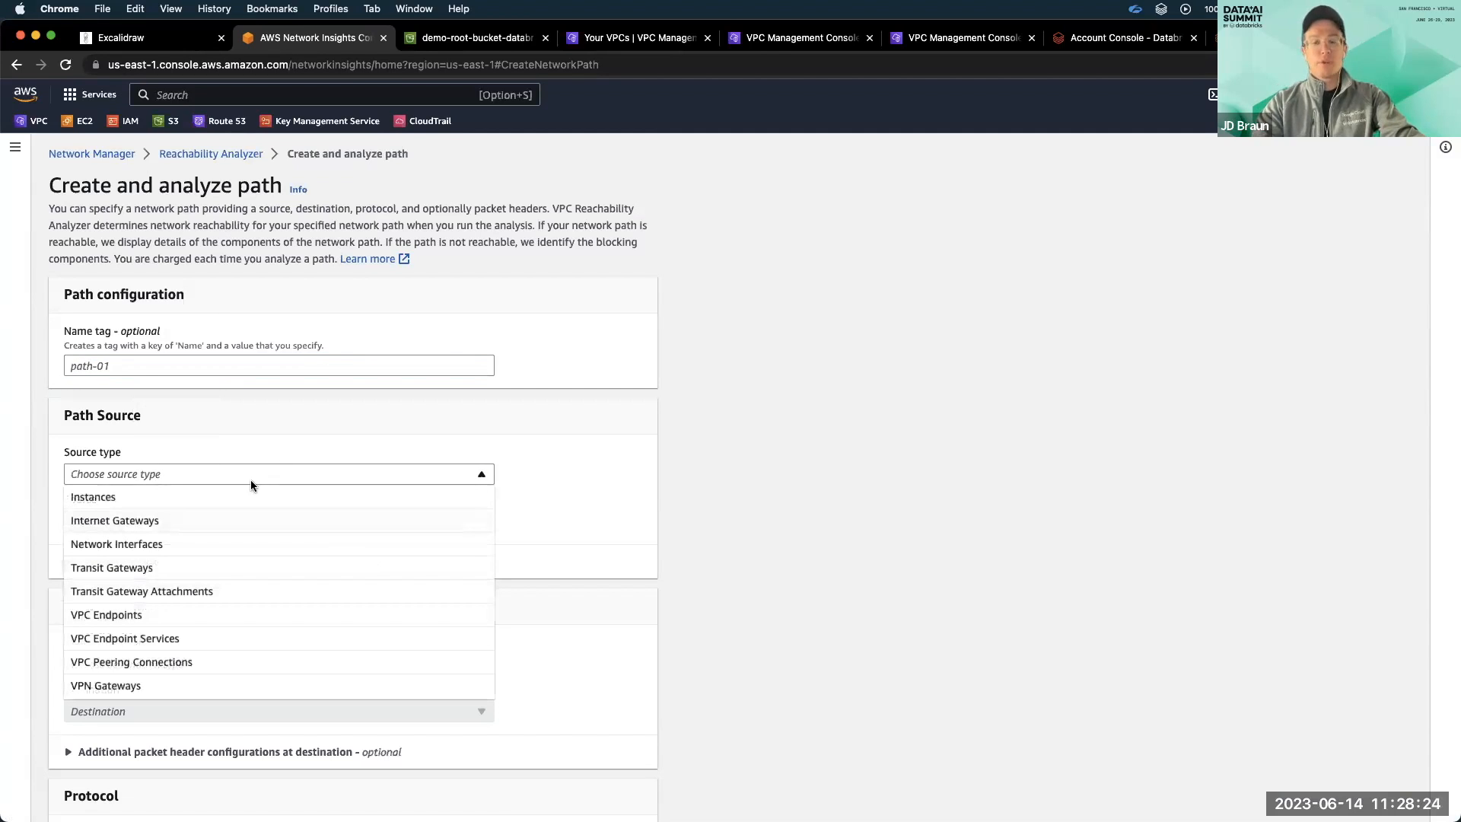
pyautogui.click(245, 497)
pyautogui.click(230, 516)
pyautogui.click(230, 516)
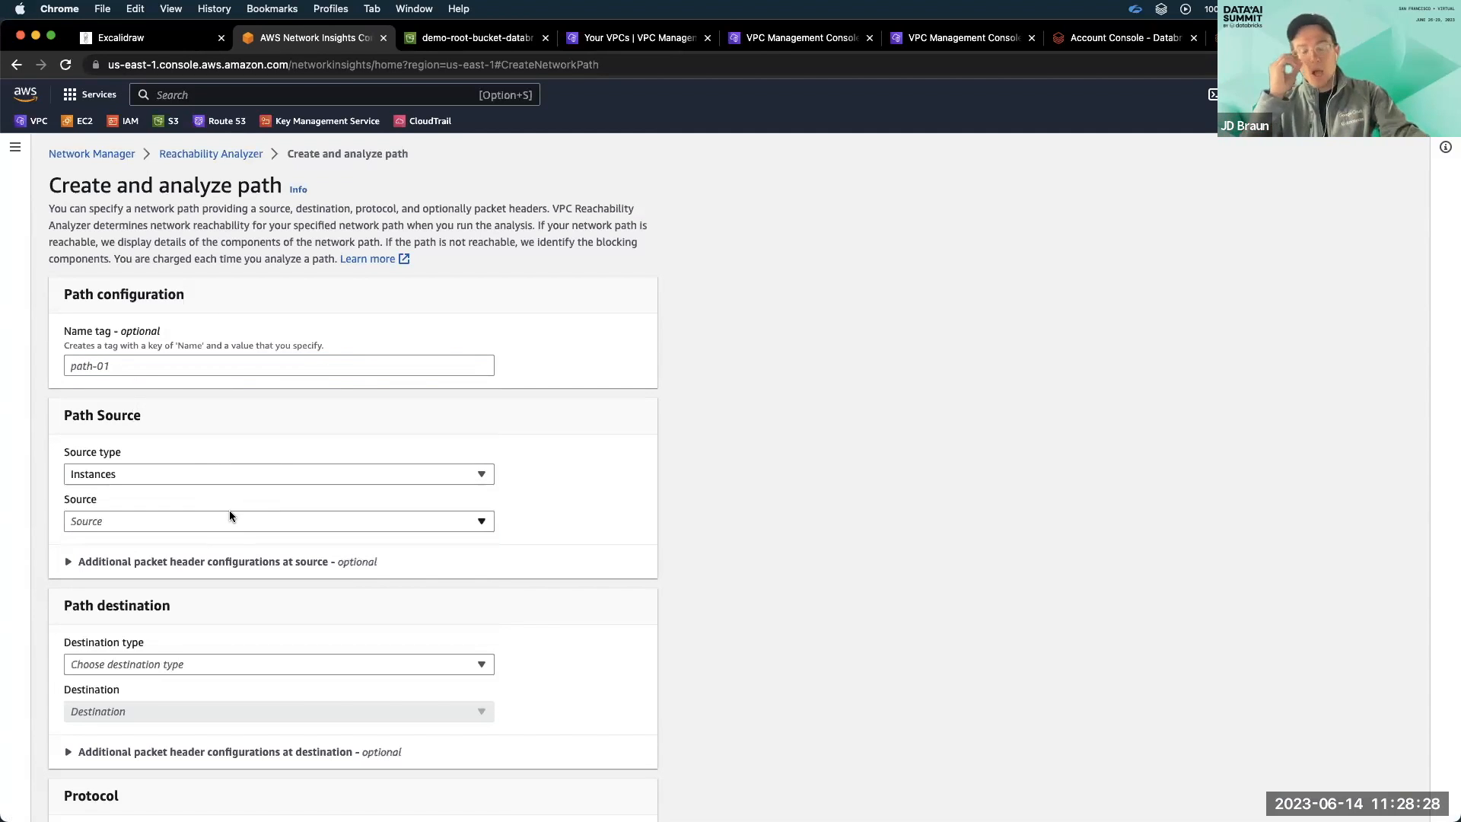
pyautogui.scroll(-2, 230, 516)
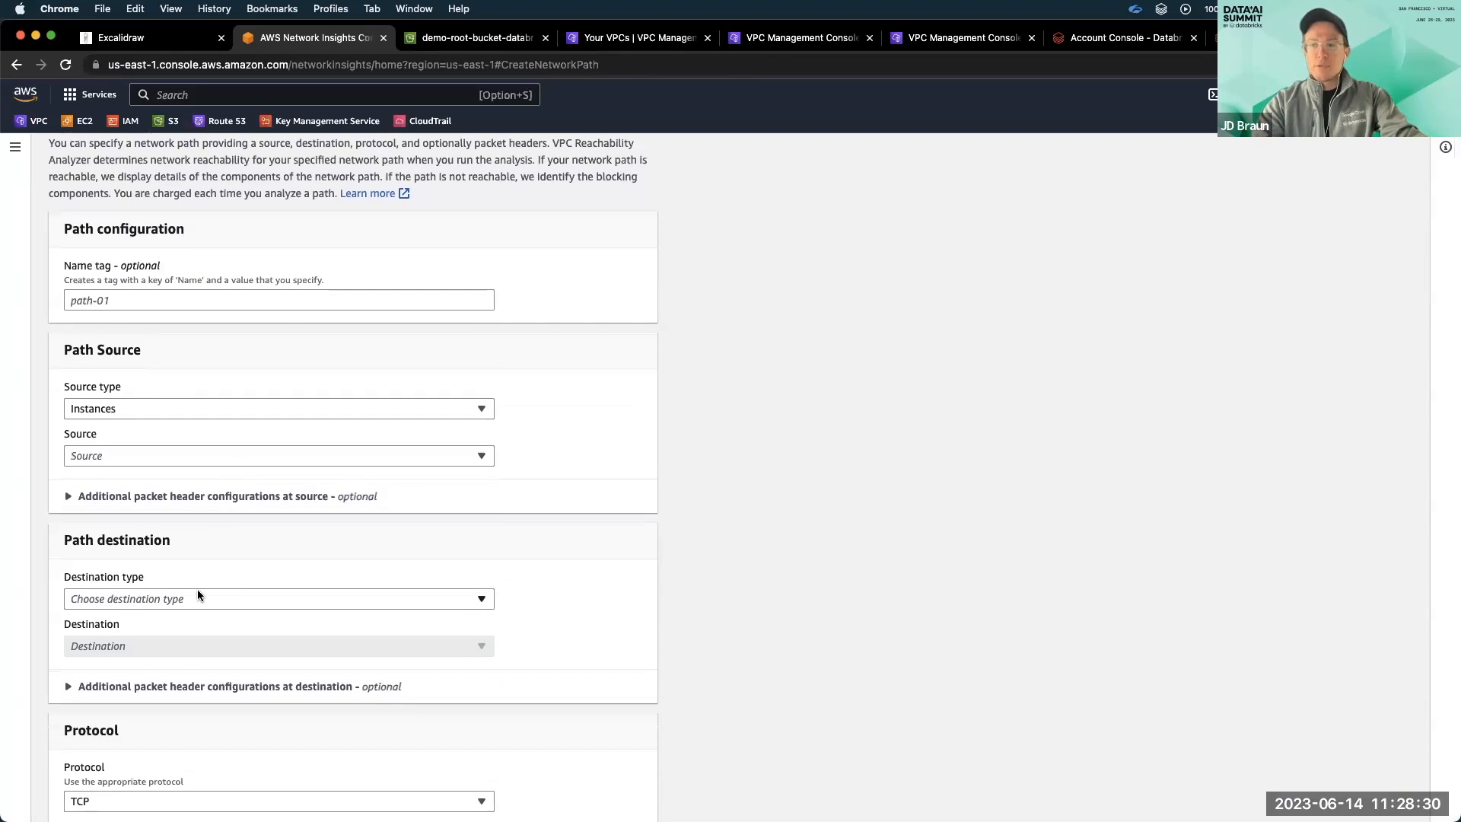
pyautogui.click(198, 593)
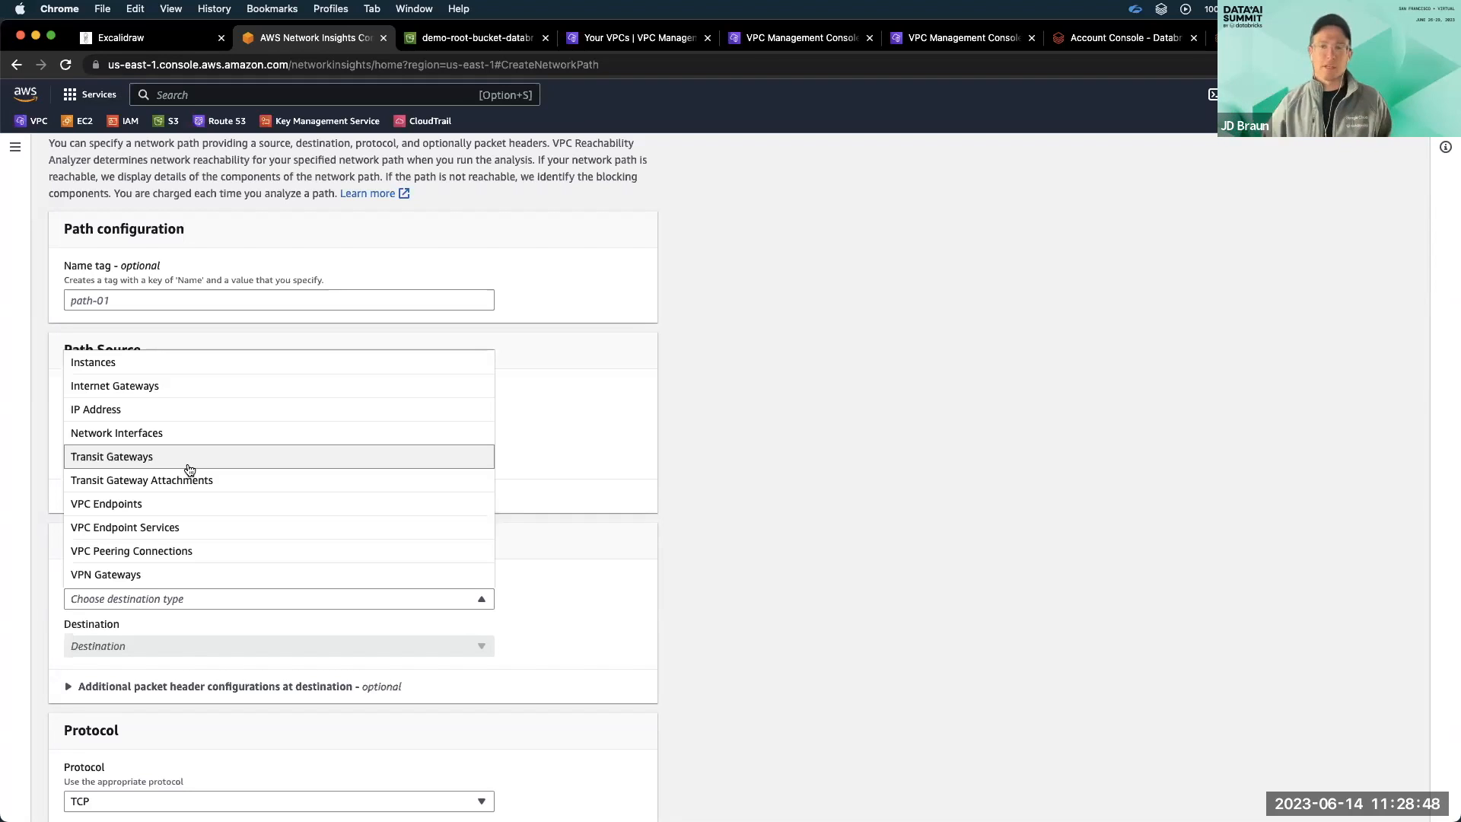
pyautogui.click(788, 257)
# Switch back to the Databricks account console, open the databricks-demo workspace details, and reload the page to check its status.
pyautogui.click(1077, 40)
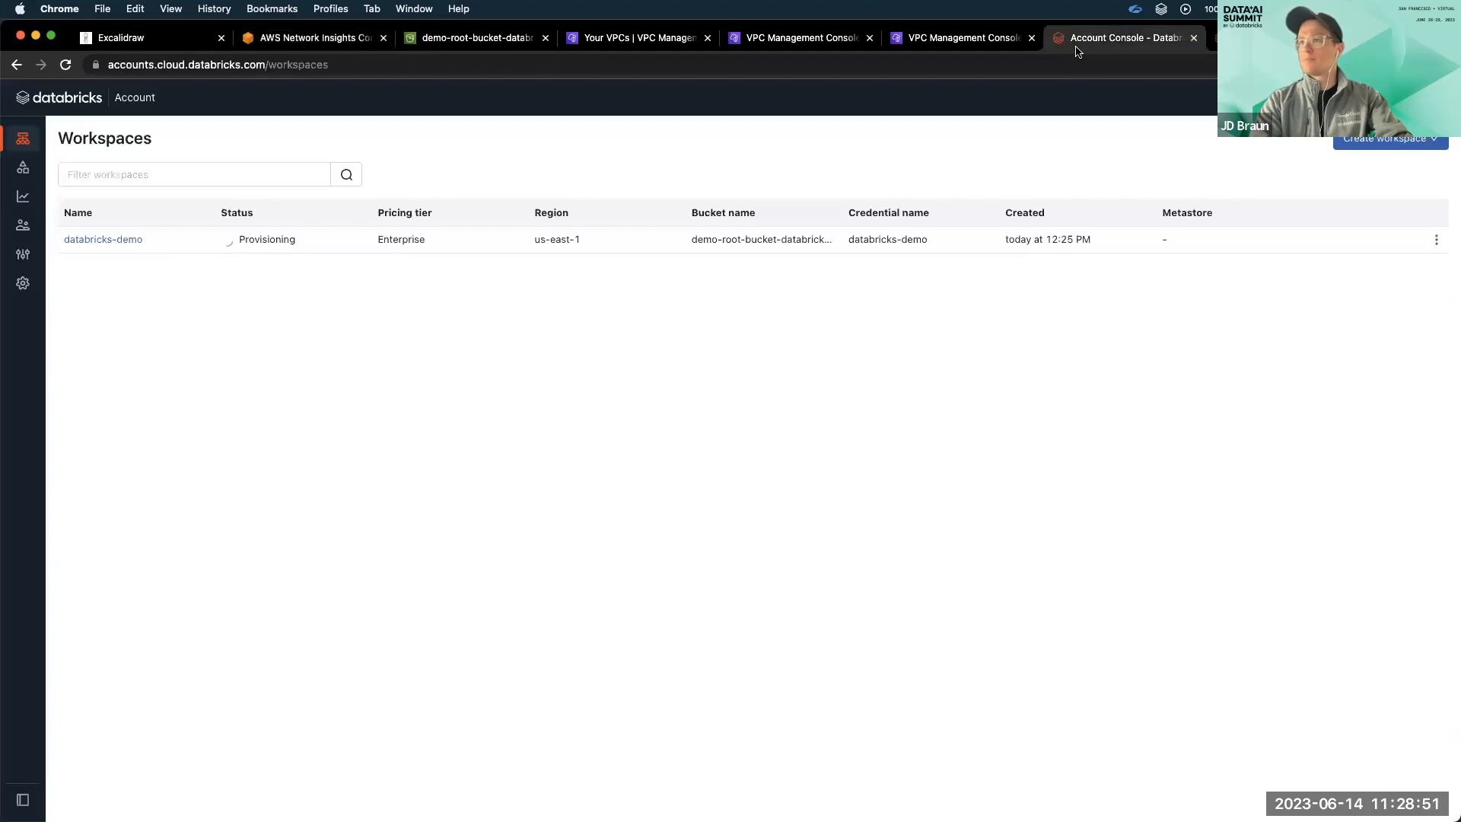
pyautogui.click(60, 97)
pyautogui.click(26, 143)
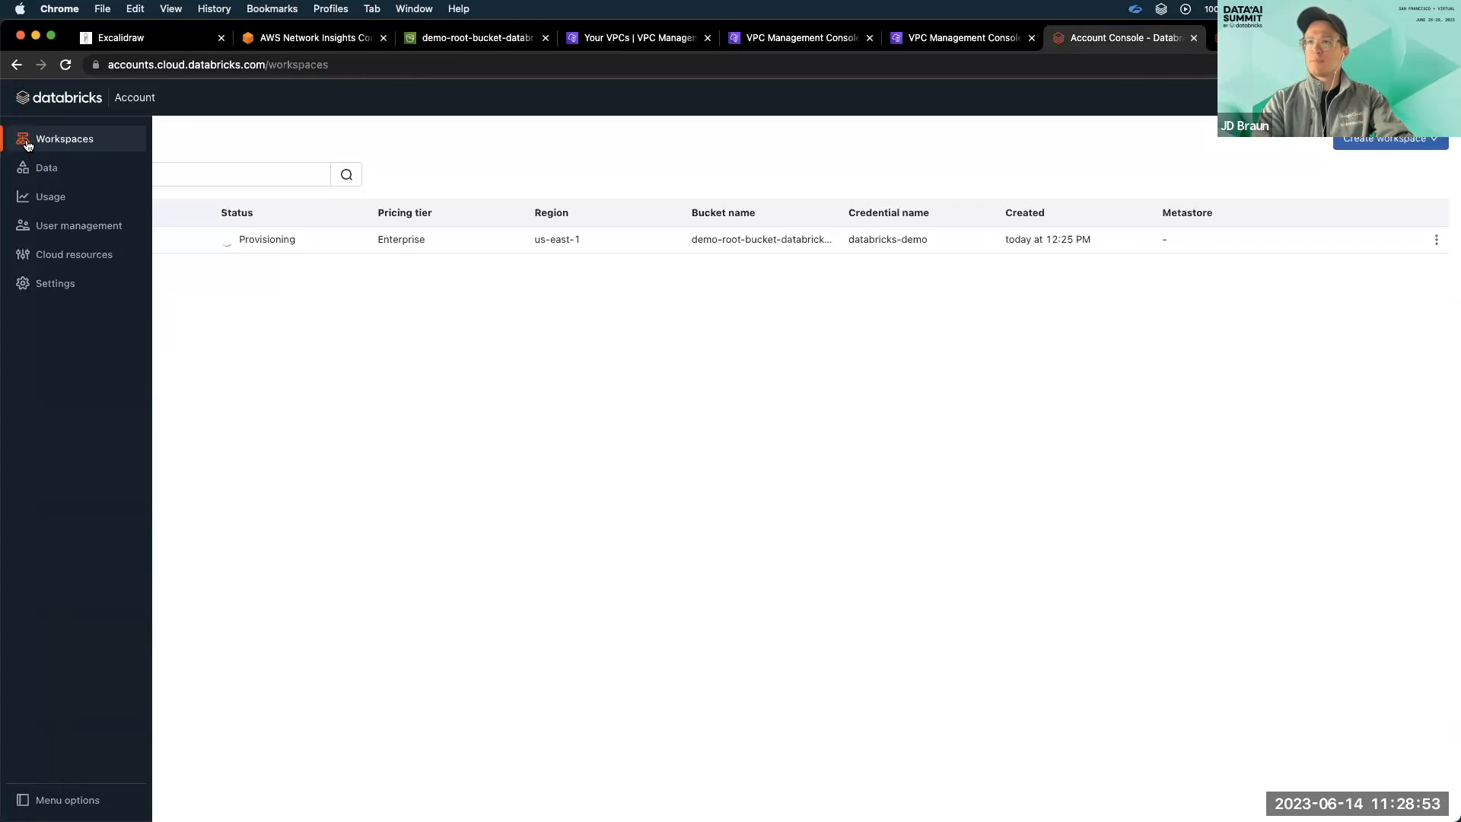
pyautogui.click(131, 239)
pyautogui.click(355, 67)
pyautogui.press('Return')
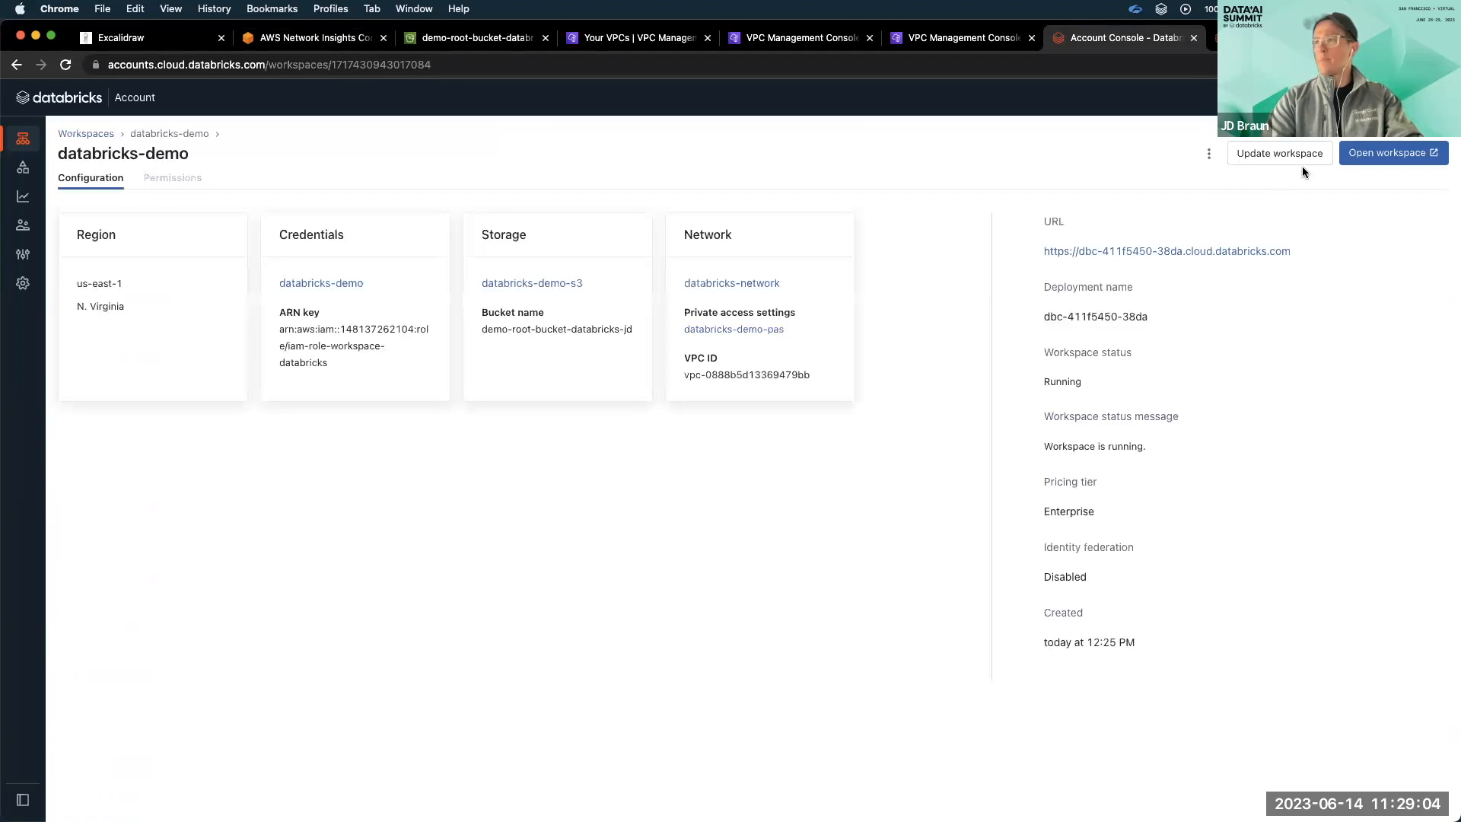
# Open the databricks-demo workspace, sign in with the account e-mail and password without saving the password, and go to Compute.
pyautogui.click(1378, 157)
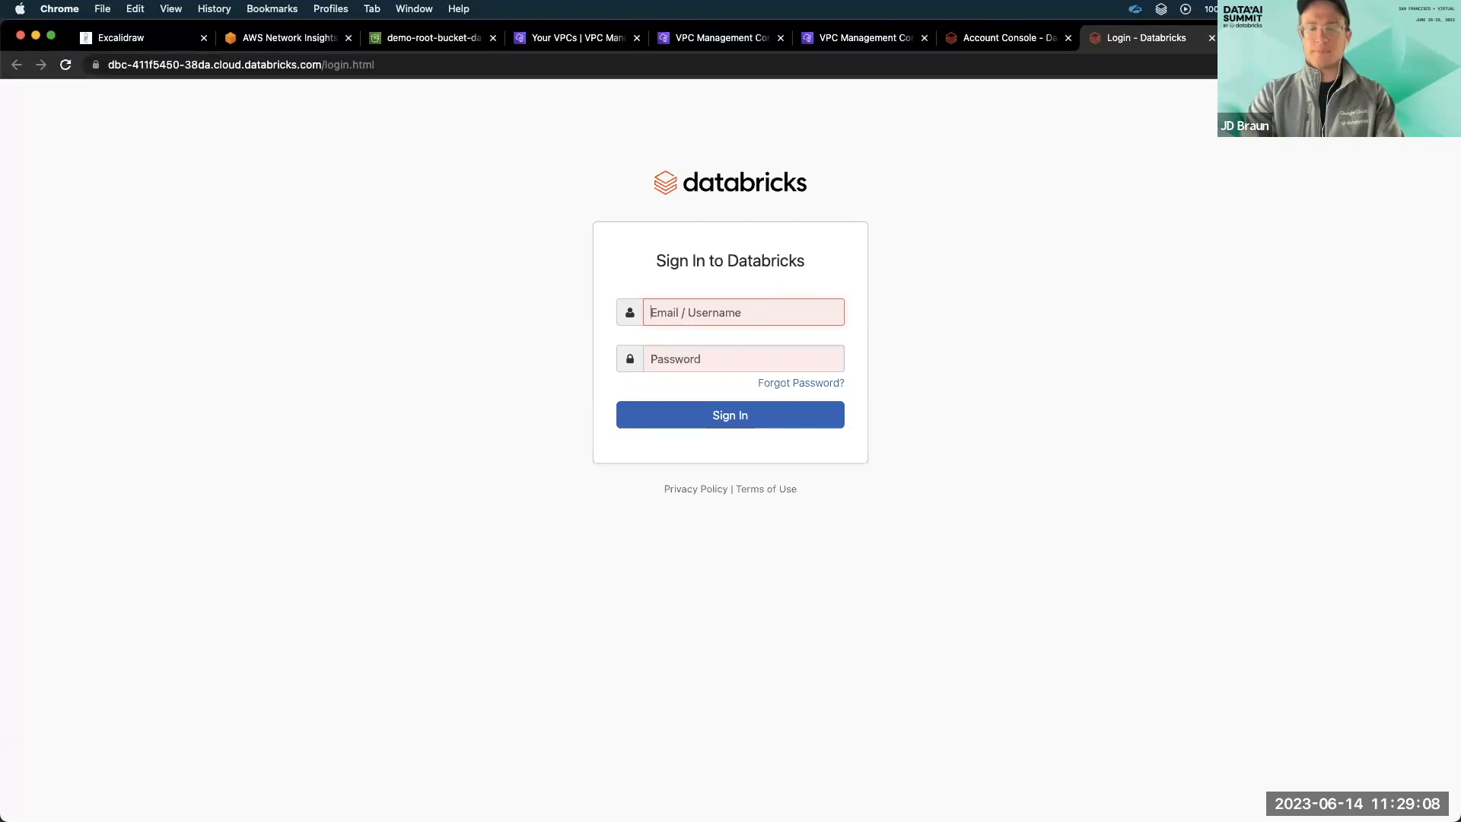
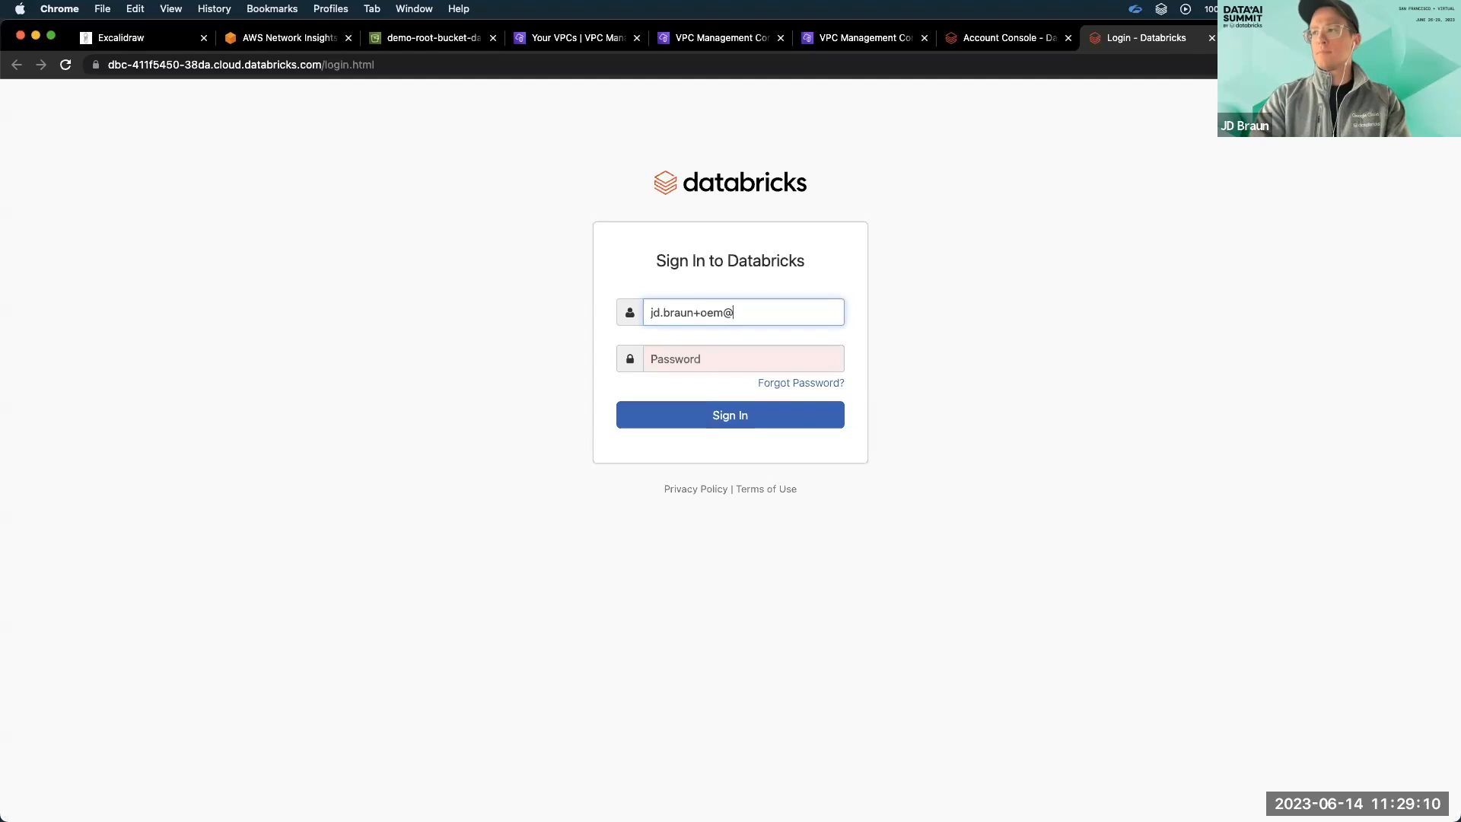
pyautogui.press('Tab')
pyautogui.write('************')
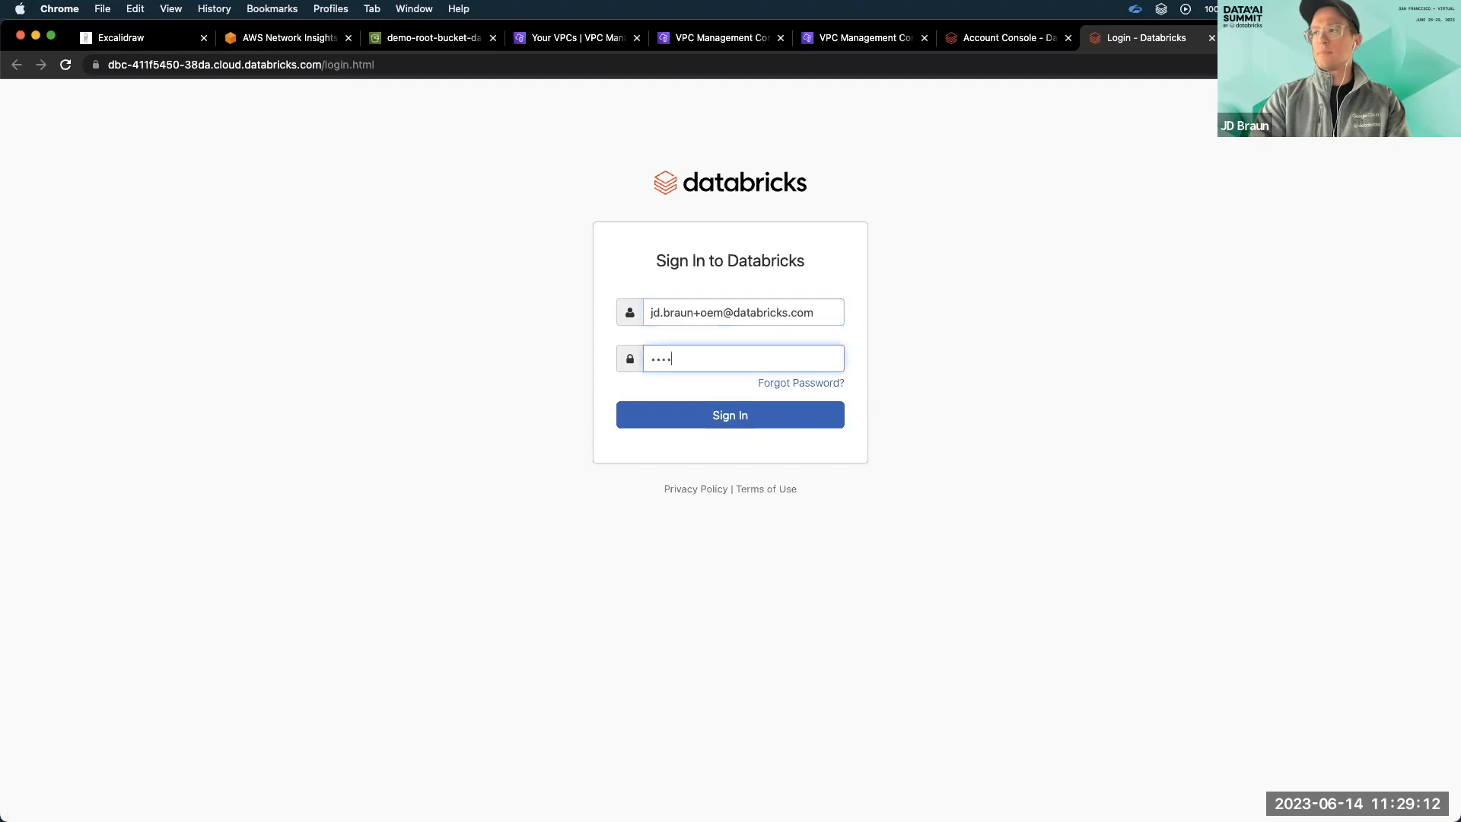
pyautogui.press('Return')
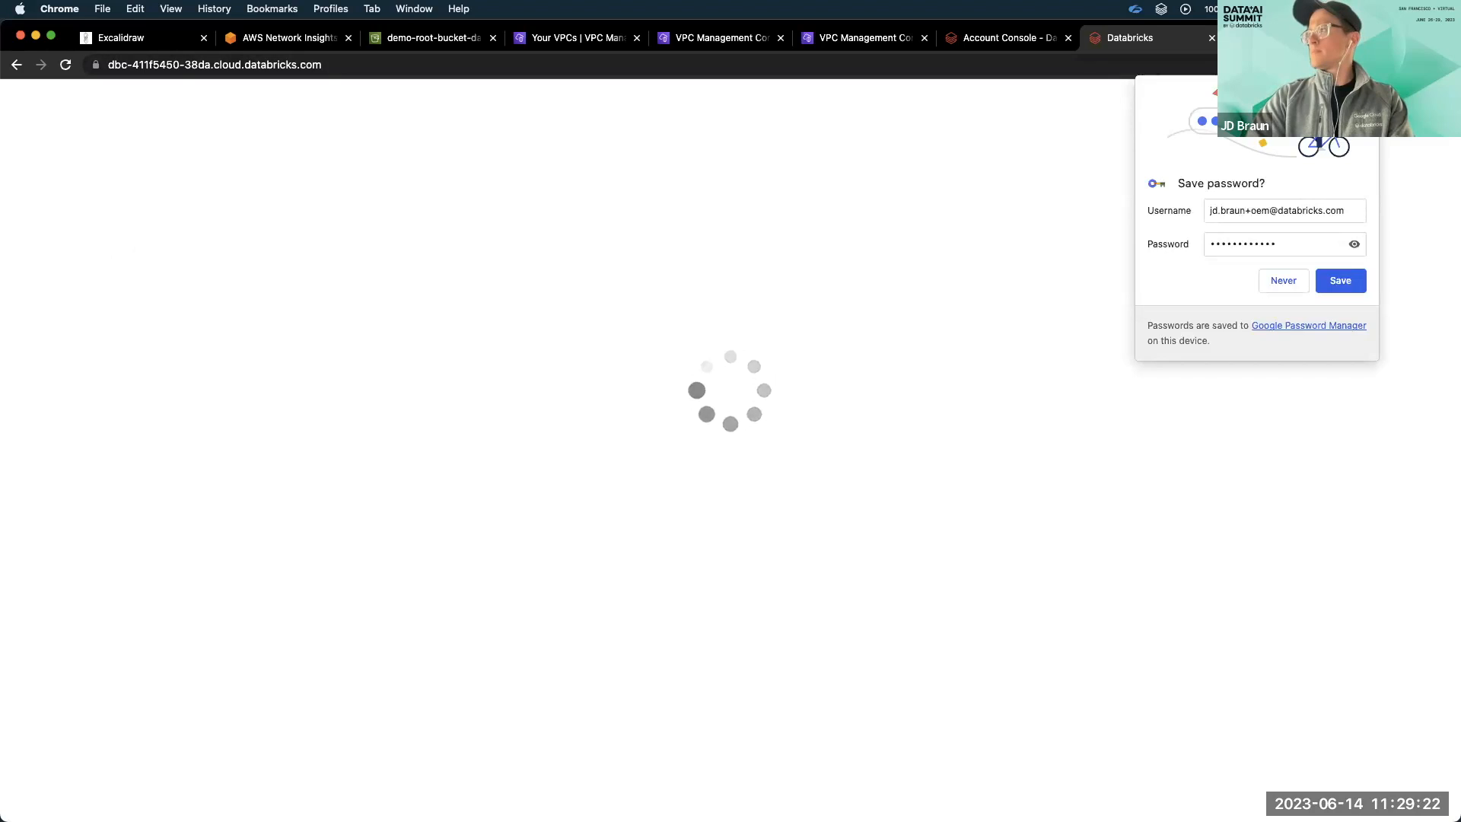
pyautogui.click(1364, 90)
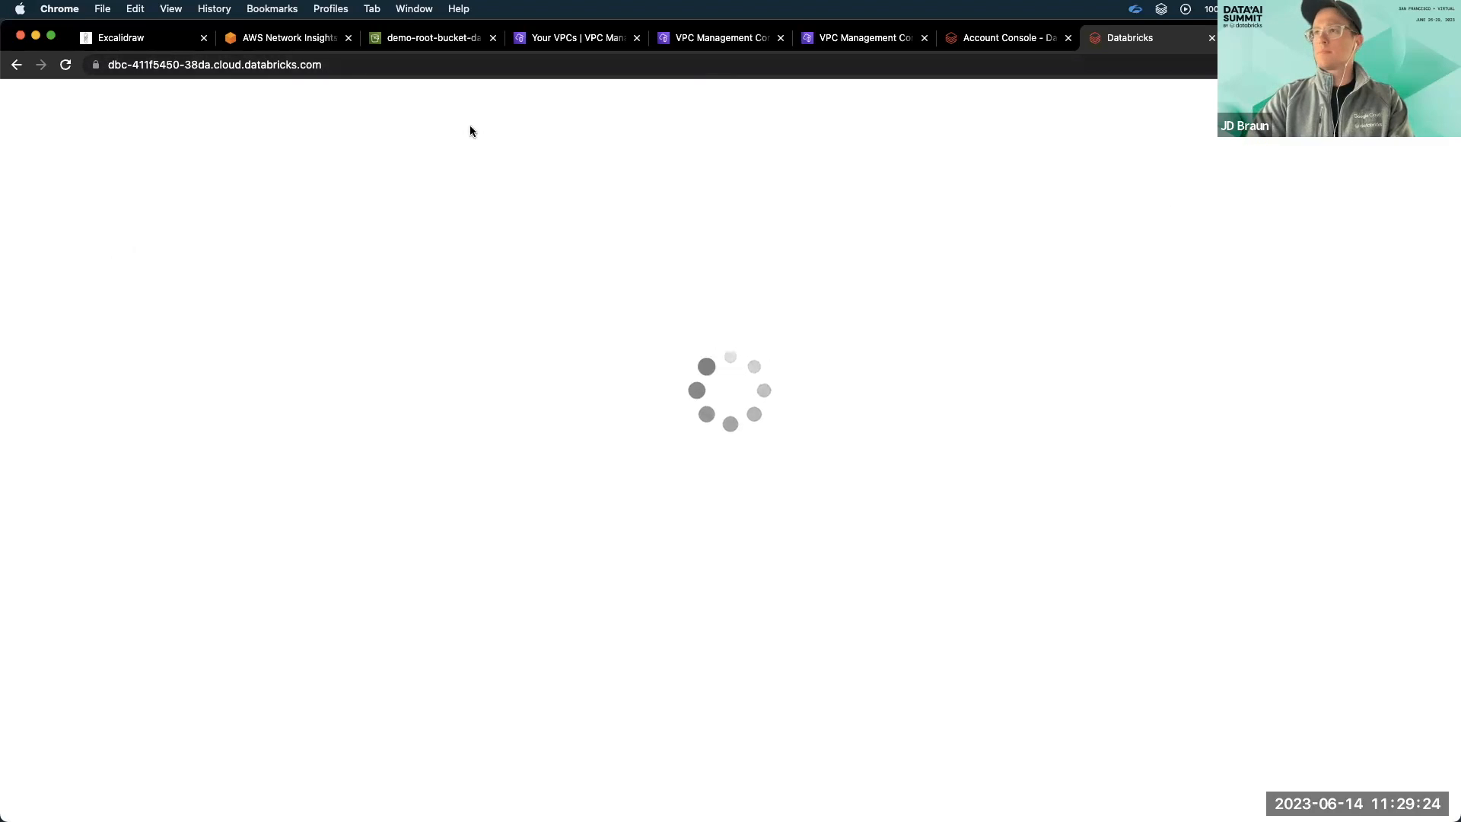
pyautogui.click(47, 322)
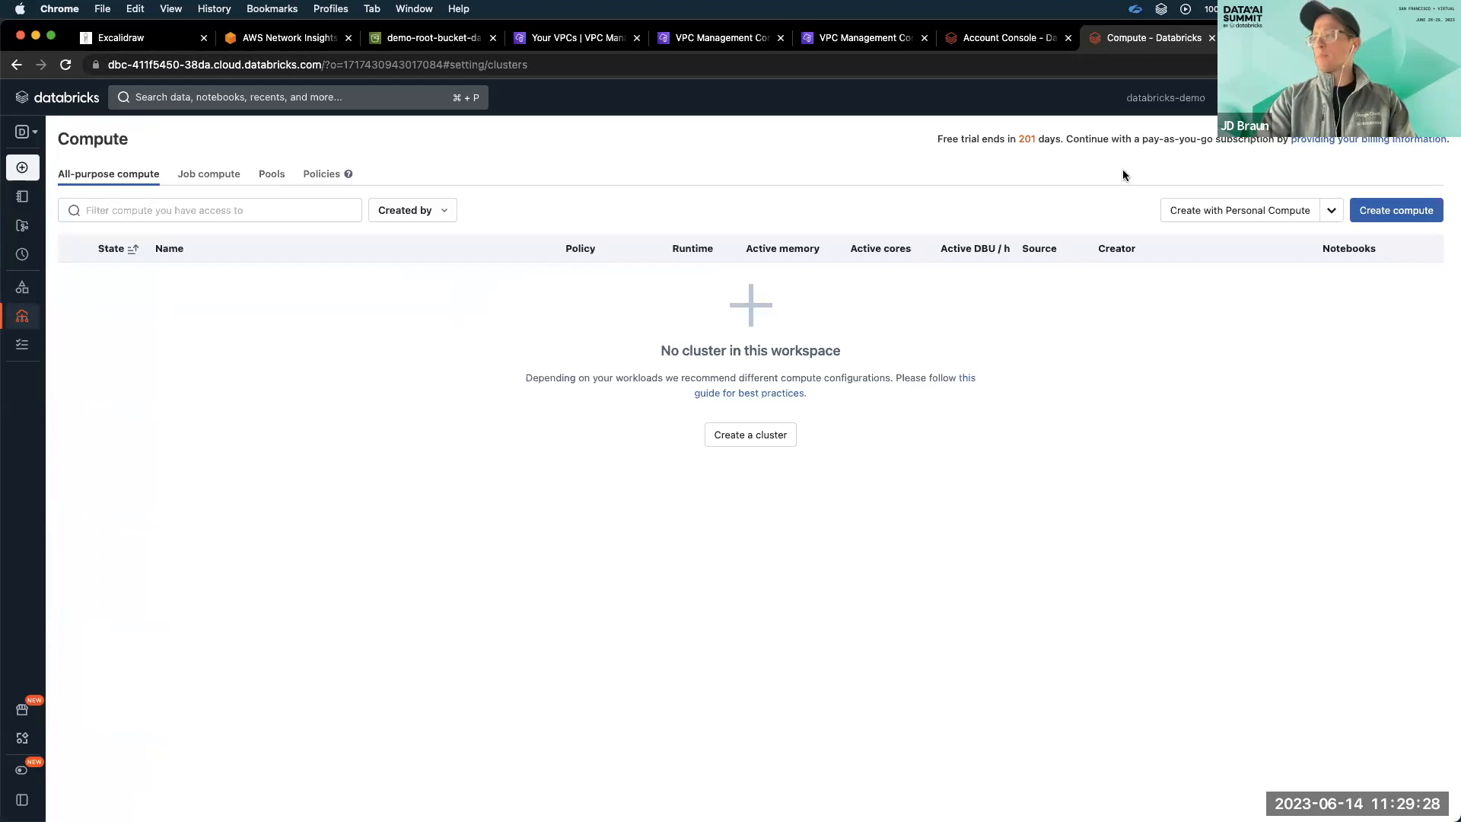
# Create an all-purpose cluster with the Personal Compute policy, confirming the policy change and keeping the other default settings.
pyautogui.click(1381, 212)
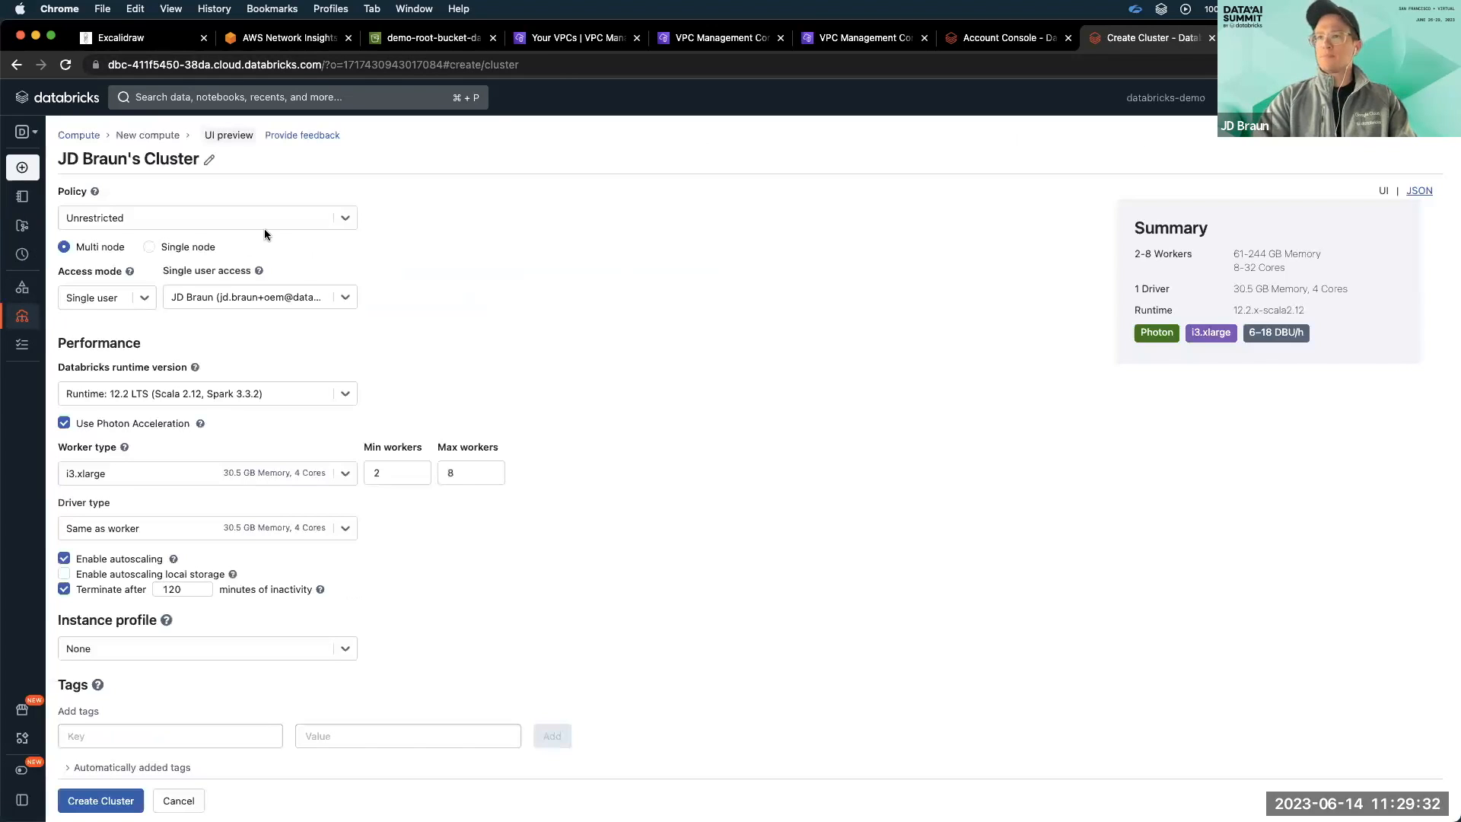
pyautogui.click(289, 216)
pyautogui.click(260, 274)
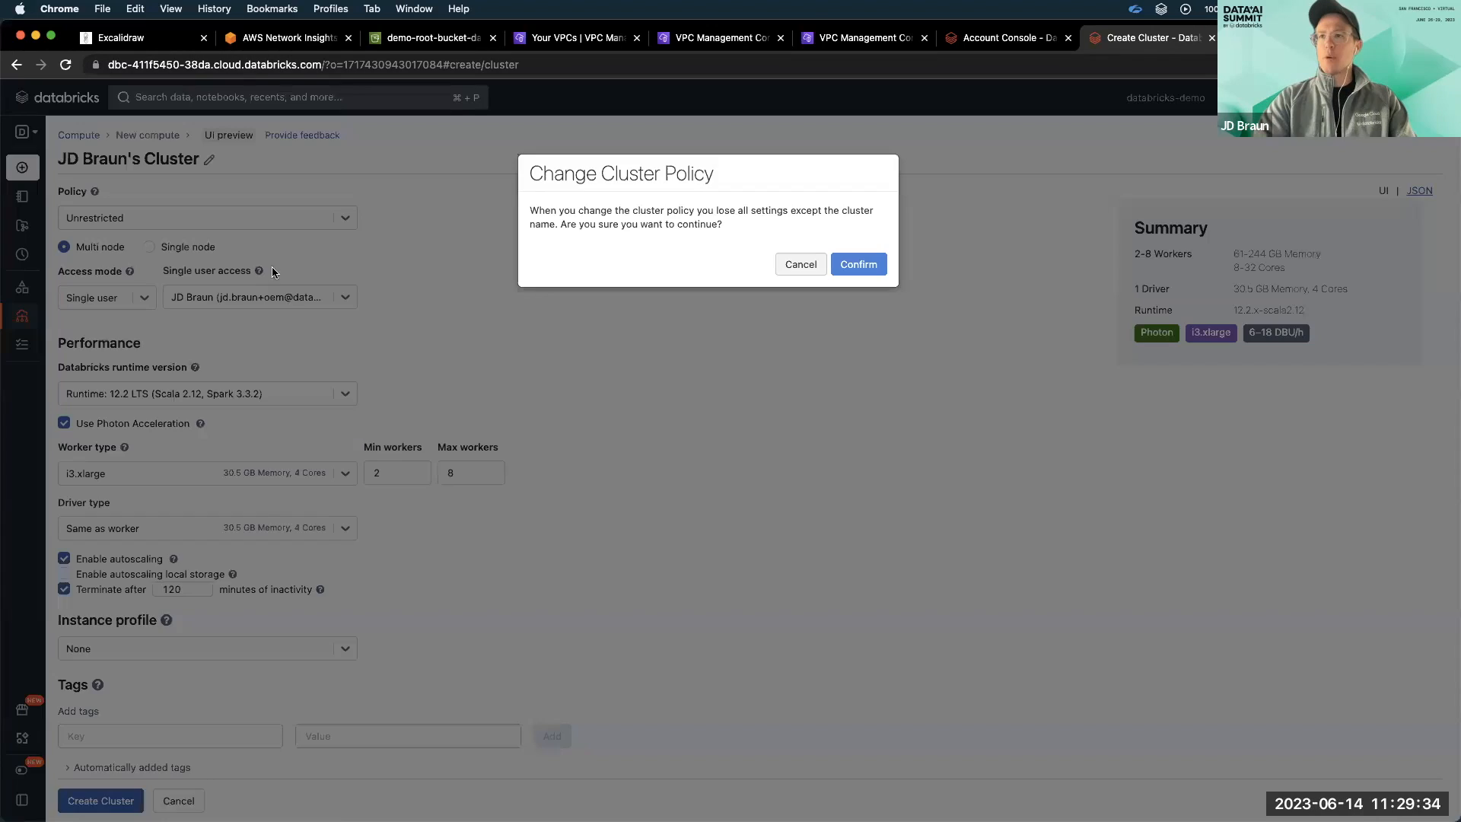
pyautogui.click(858, 264)
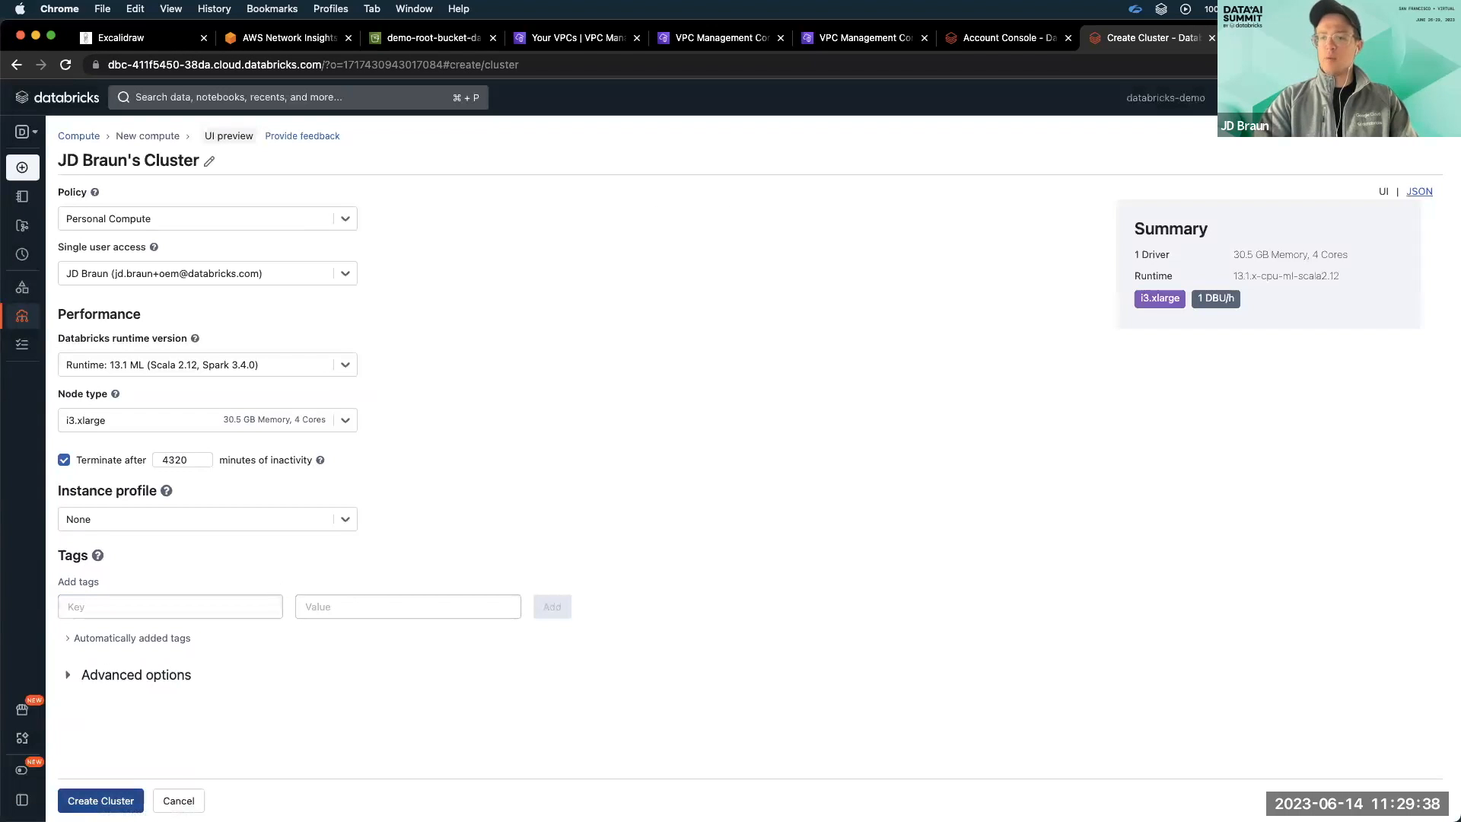
pyautogui.click(100, 801)
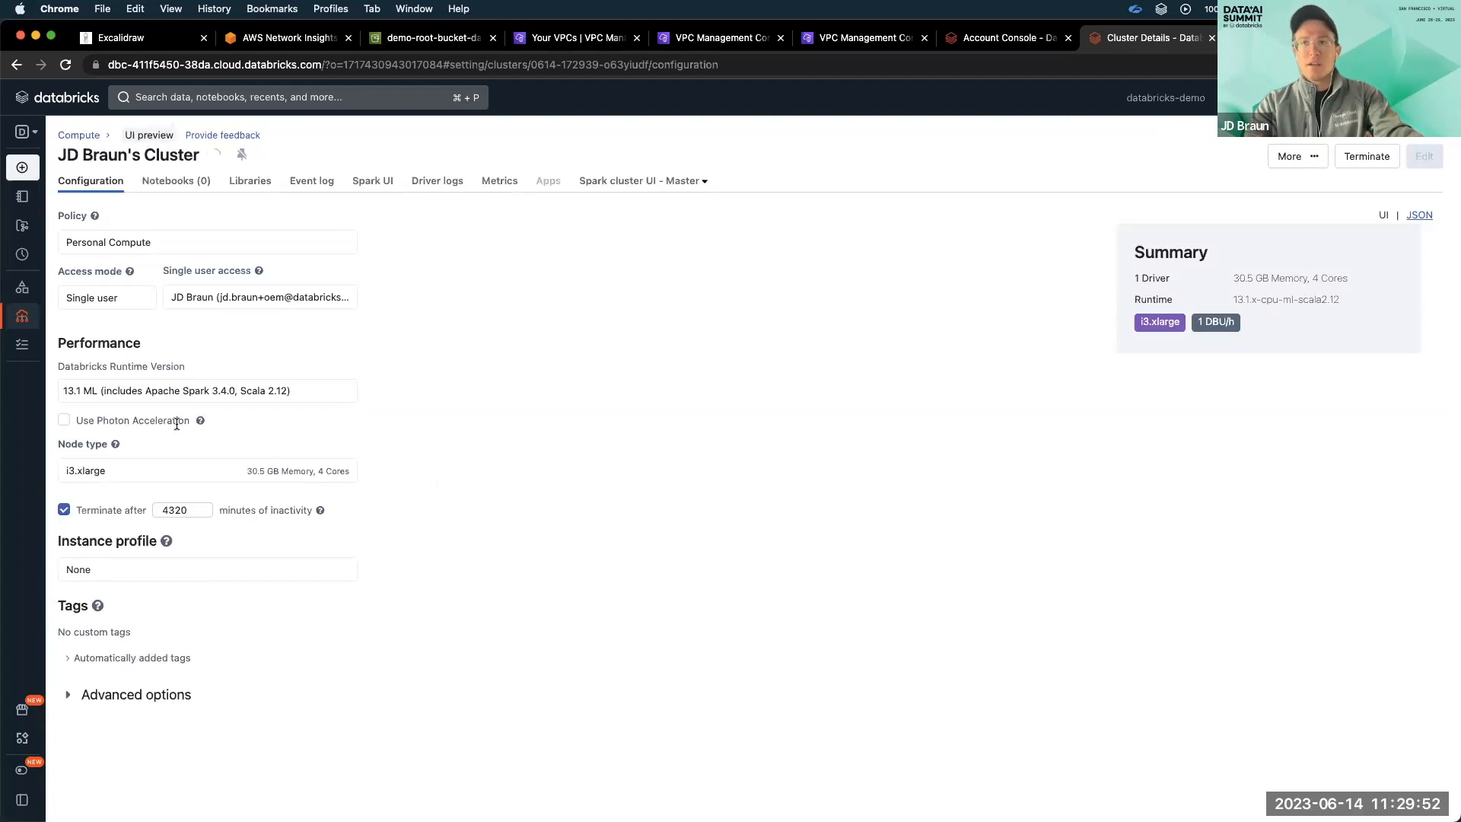
# Enable the new Databricks navigation UI.
pyautogui.click(54, 776)
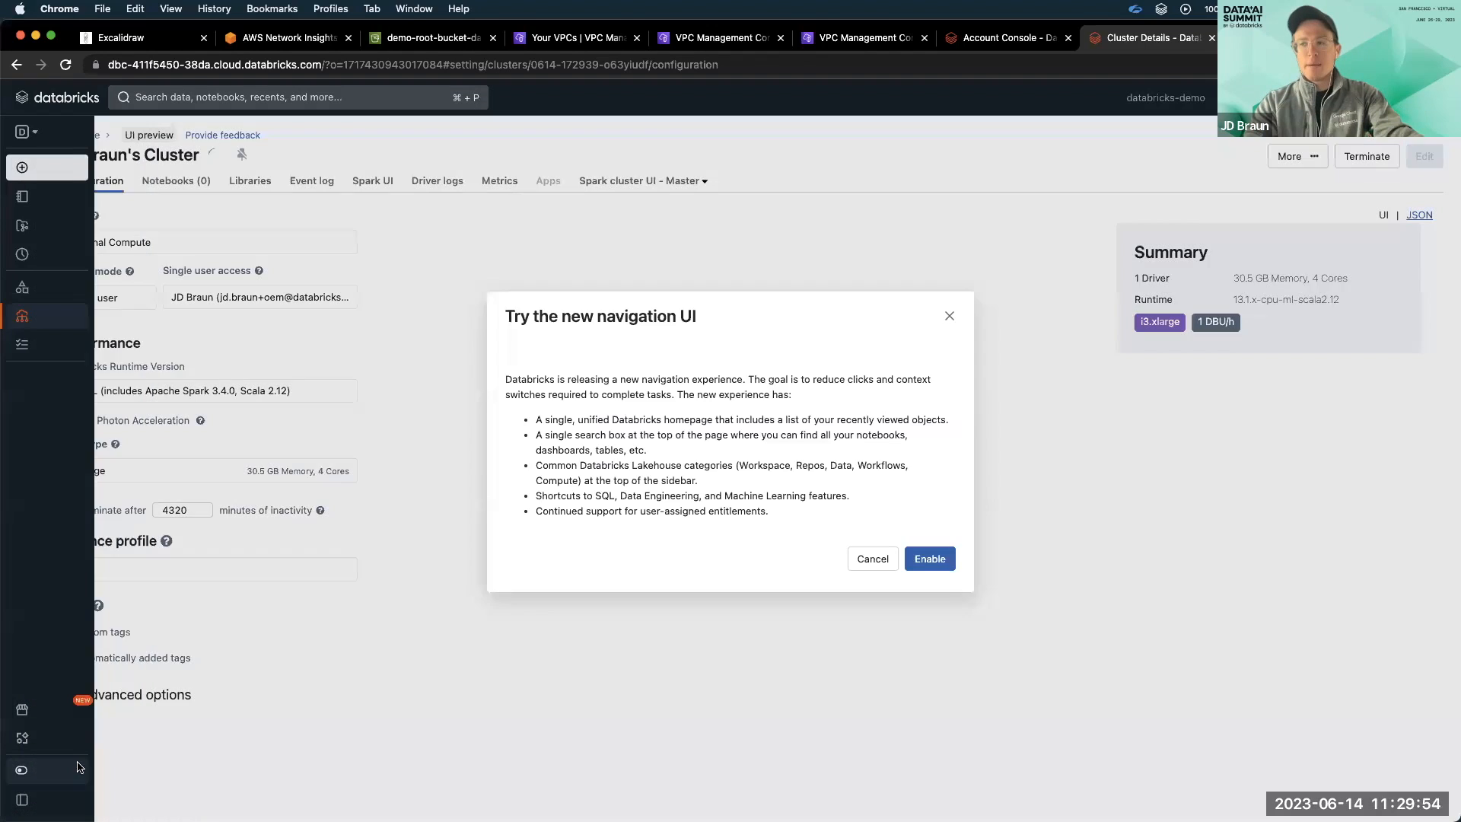
pyautogui.click(935, 682)
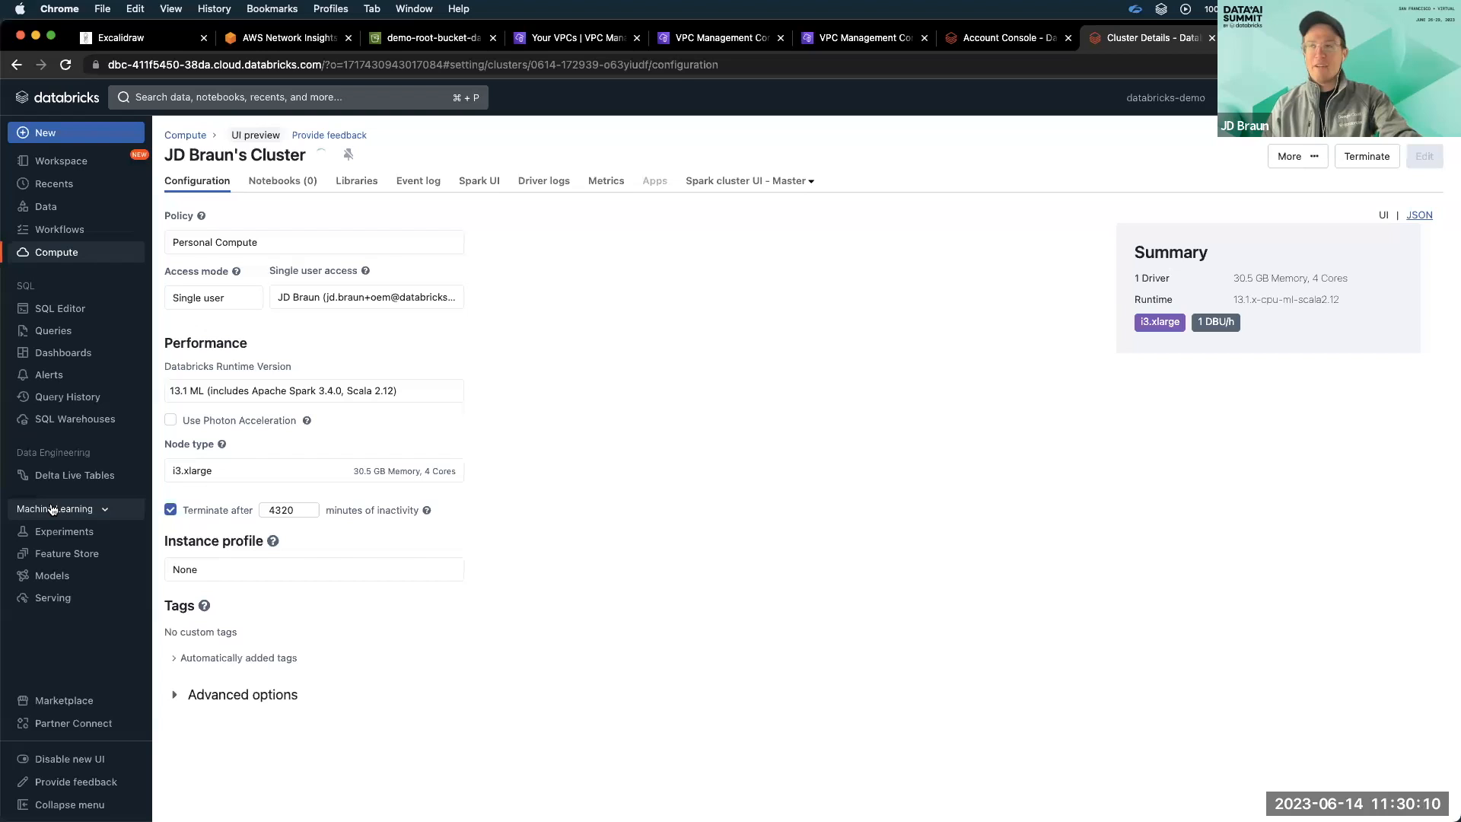
# Switch to the AWS console, list the running EC2 instances, and select the Databricks worker instance to view its details.
pyautogui.click(327, 38)
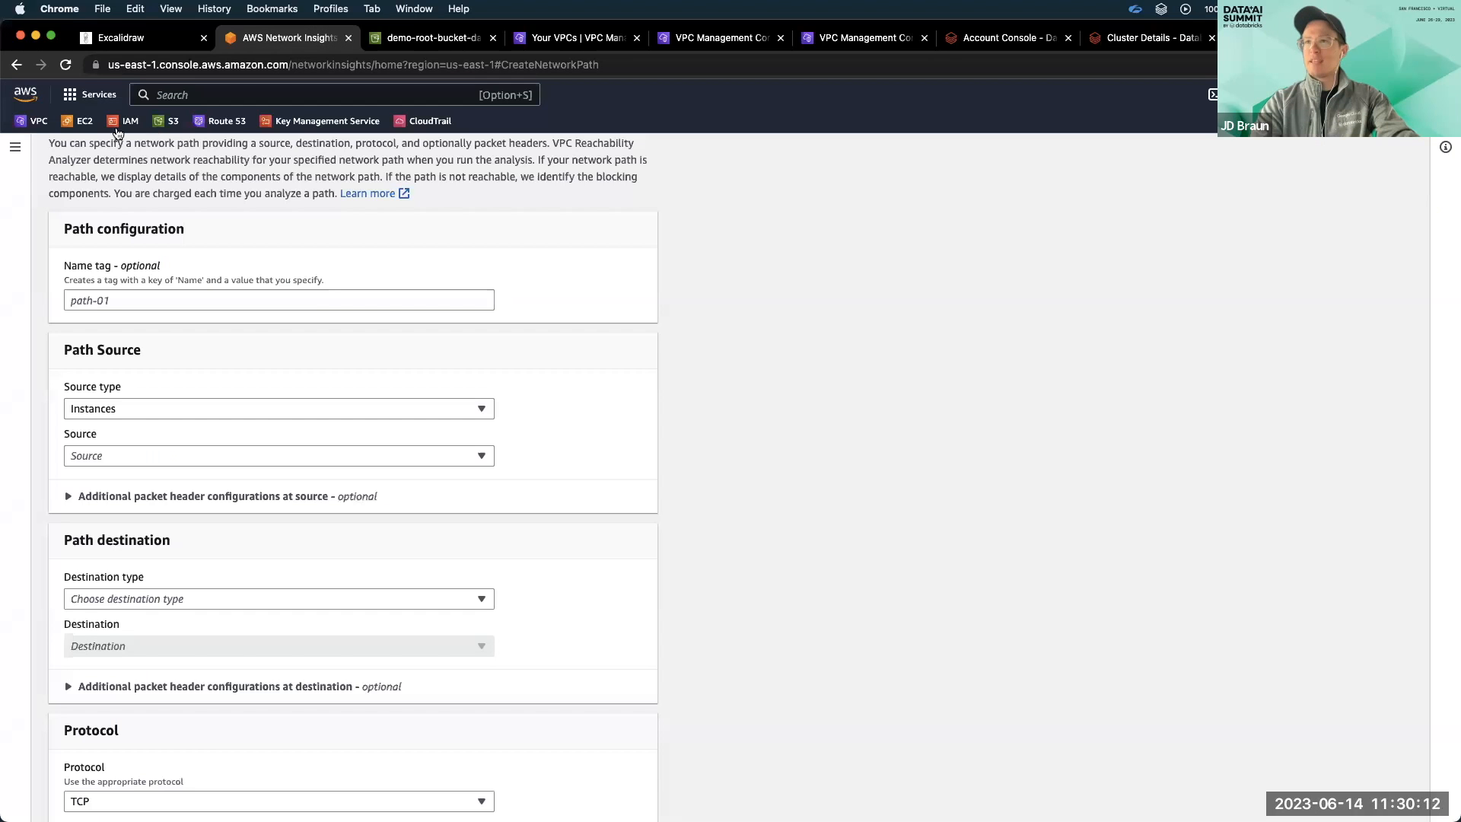
pyautogui.click(78, 125)
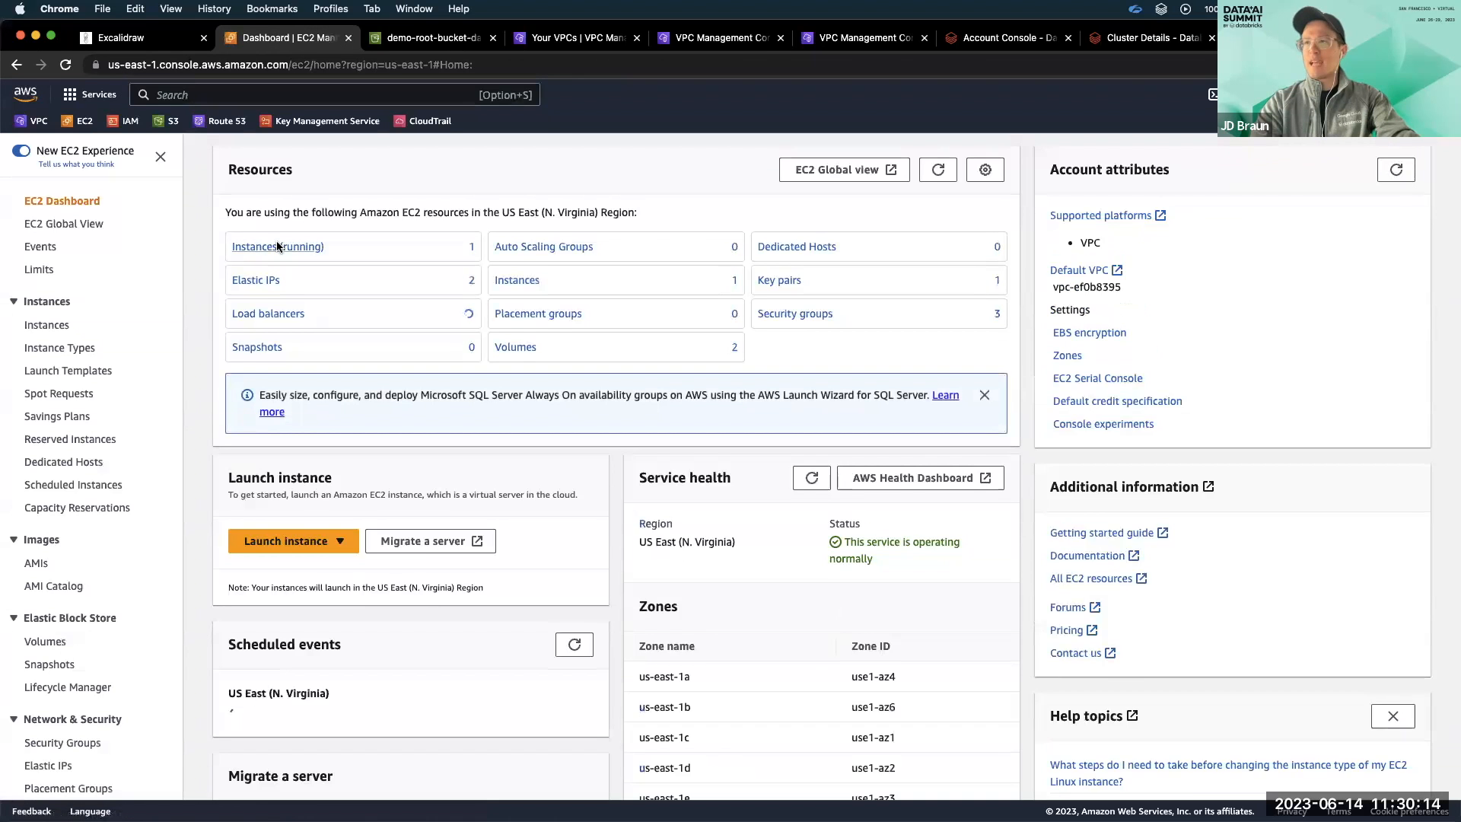
pyautogui.click(278, 244)
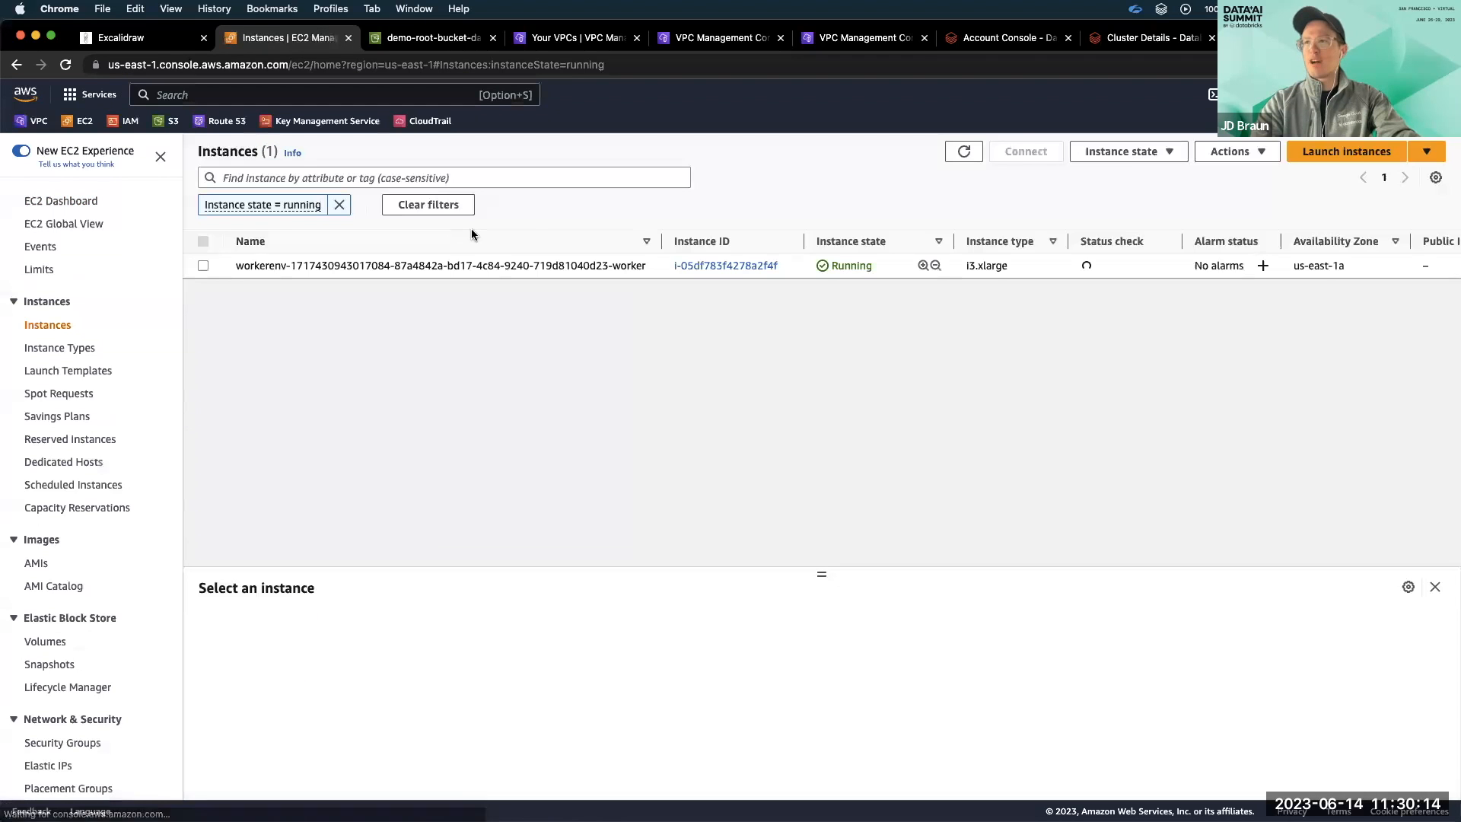
pyautogui.click(659, 262)
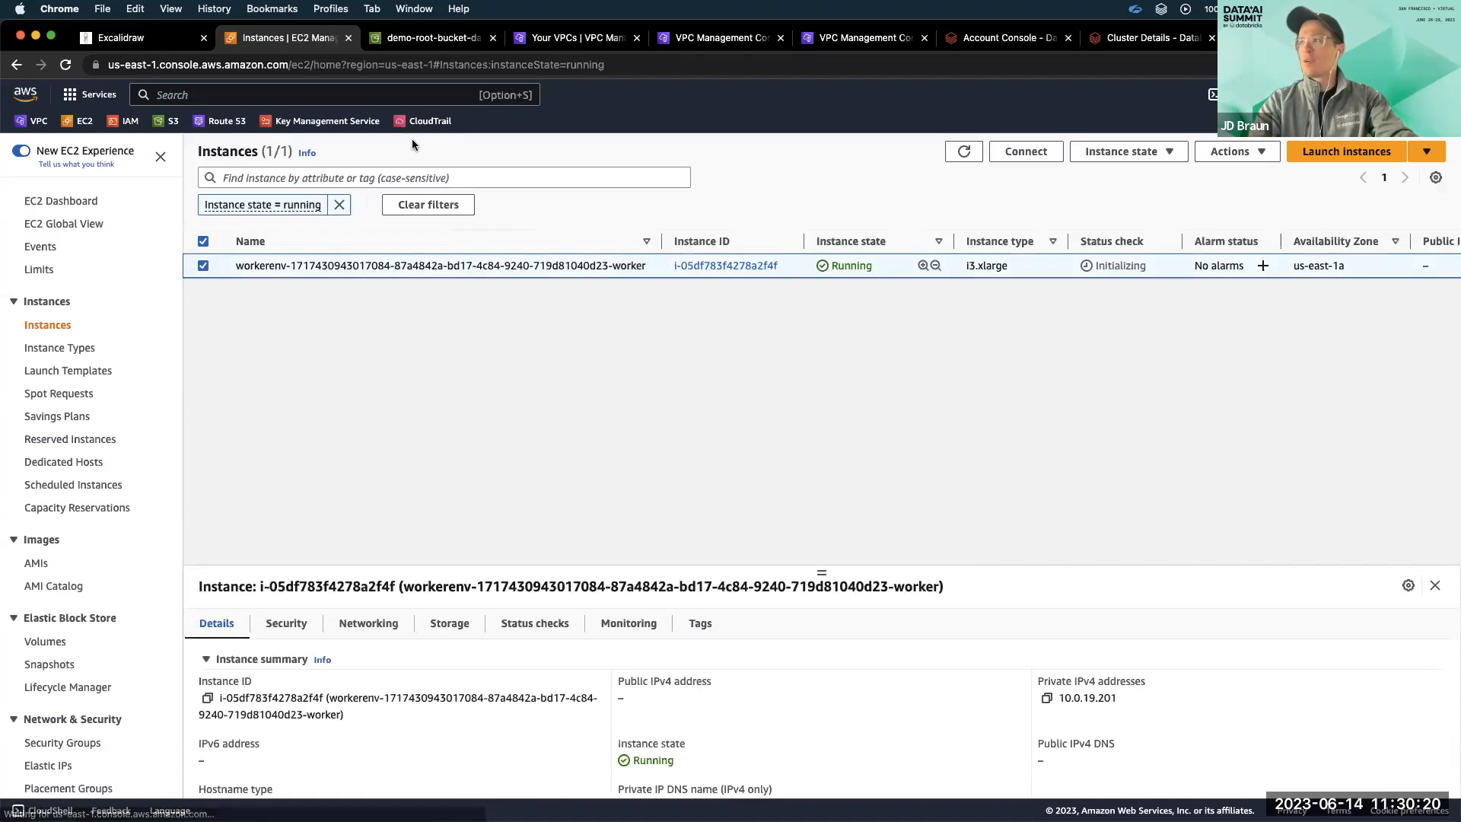
# Search AWS for "reachability analyzer", open VPC Reachability Analyzer, and start creating and analyzing a new path.
pyautogui.click(344, 89)
pyautogui.write('reach')
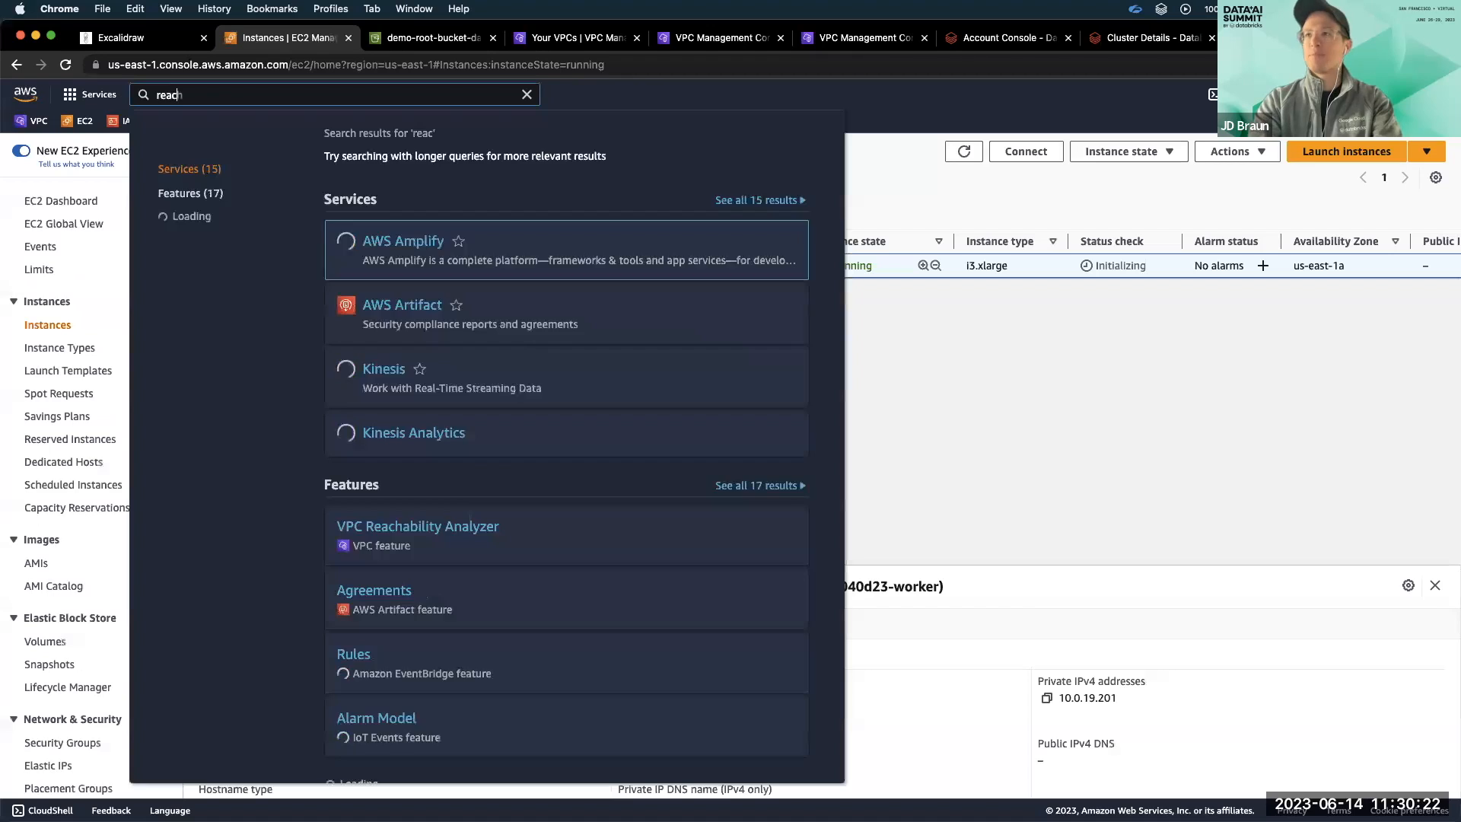
pyautogui.write('ability analyzer')
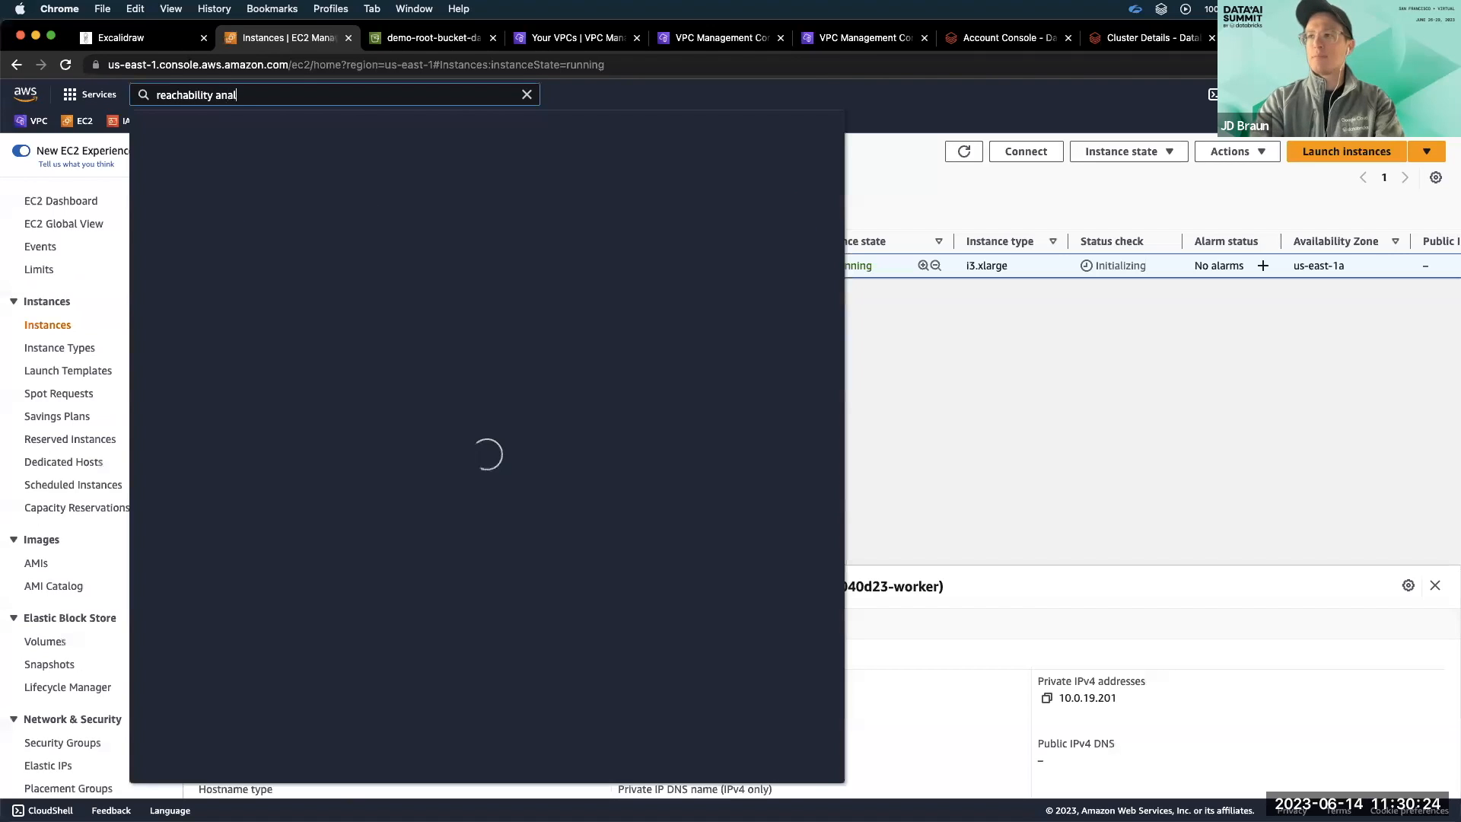
pyautogui.scroll(-1, 441, 472)
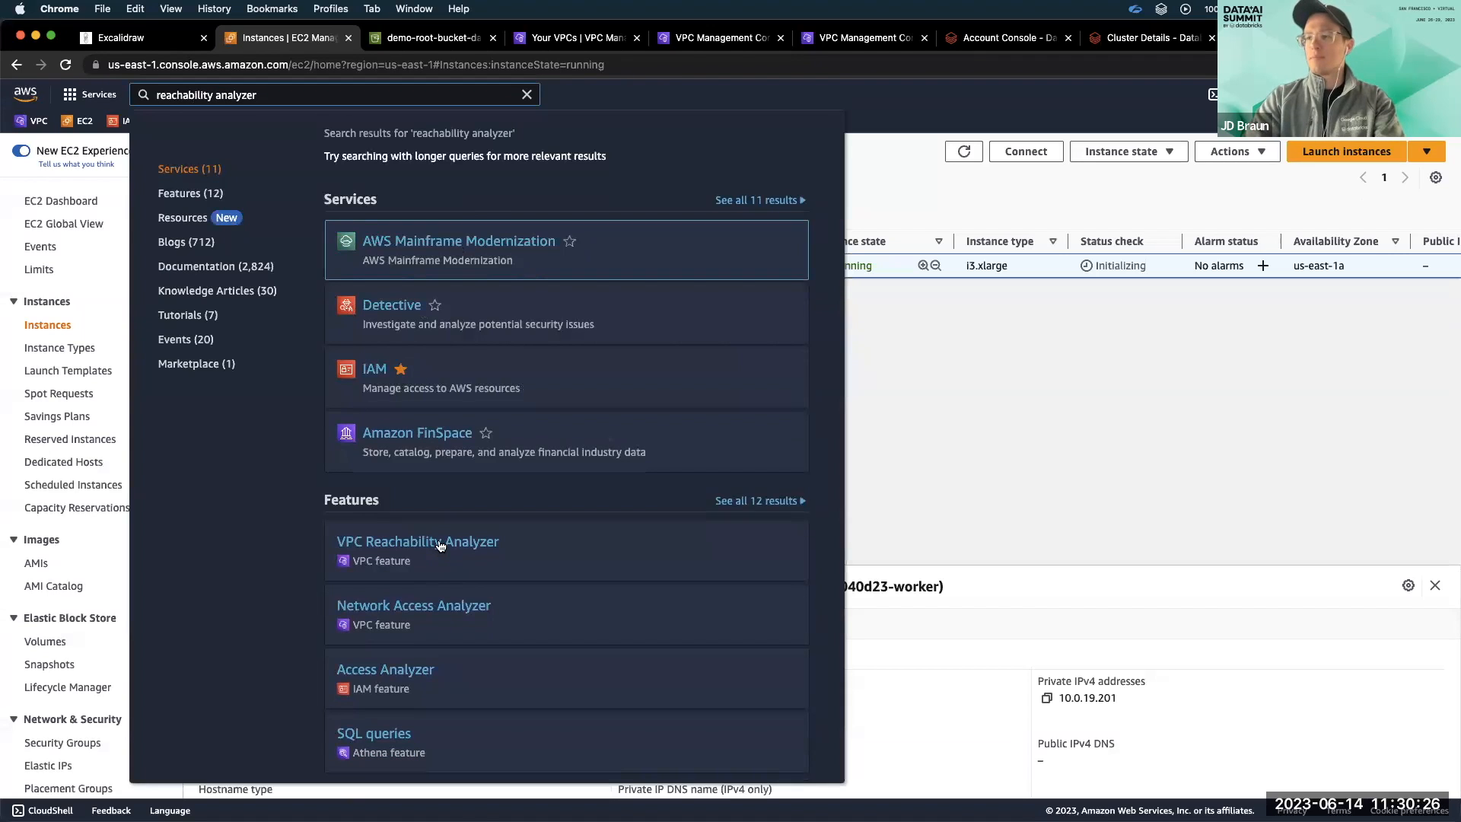
pyautogui.click(462, 562)
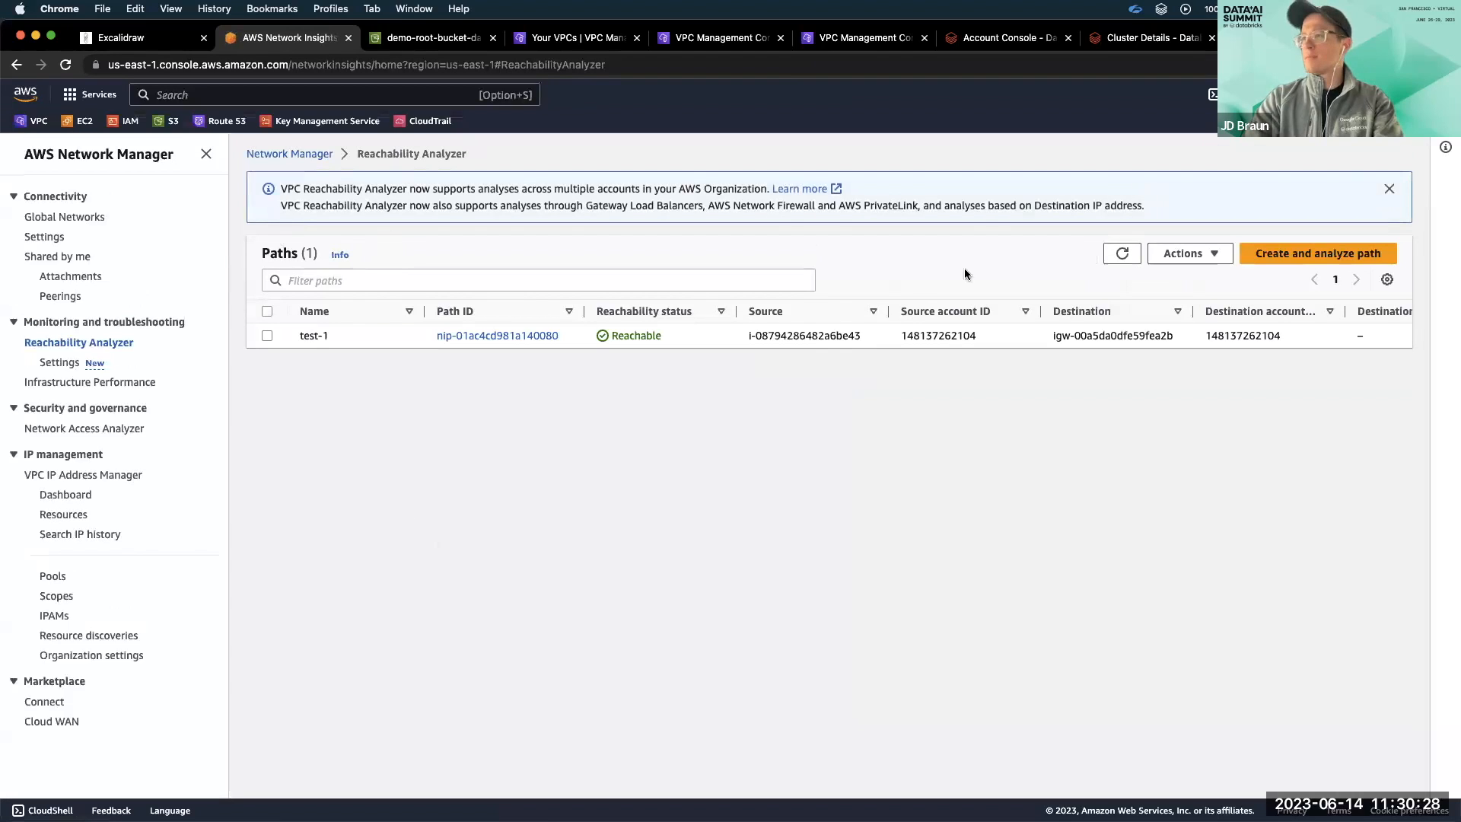
pyautogui.click(1279, 253)
# Set the path's source type to Instances and choose the worker instance i-05df783f4278a2f4f as the source.
pyautogui.click(244, 366)
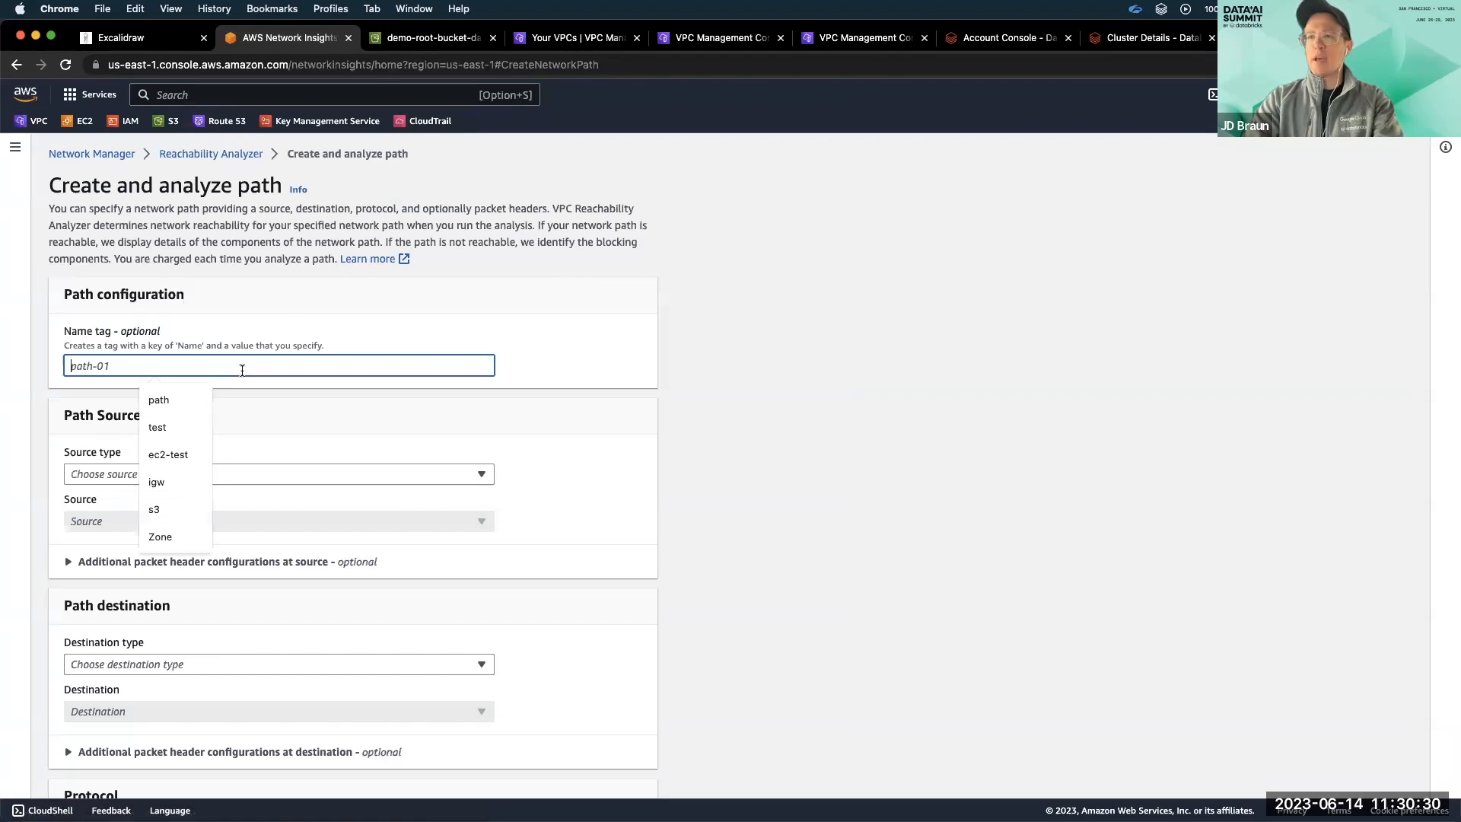
pyautogui.click(262, 472)
pyautogui.click(235, 507)
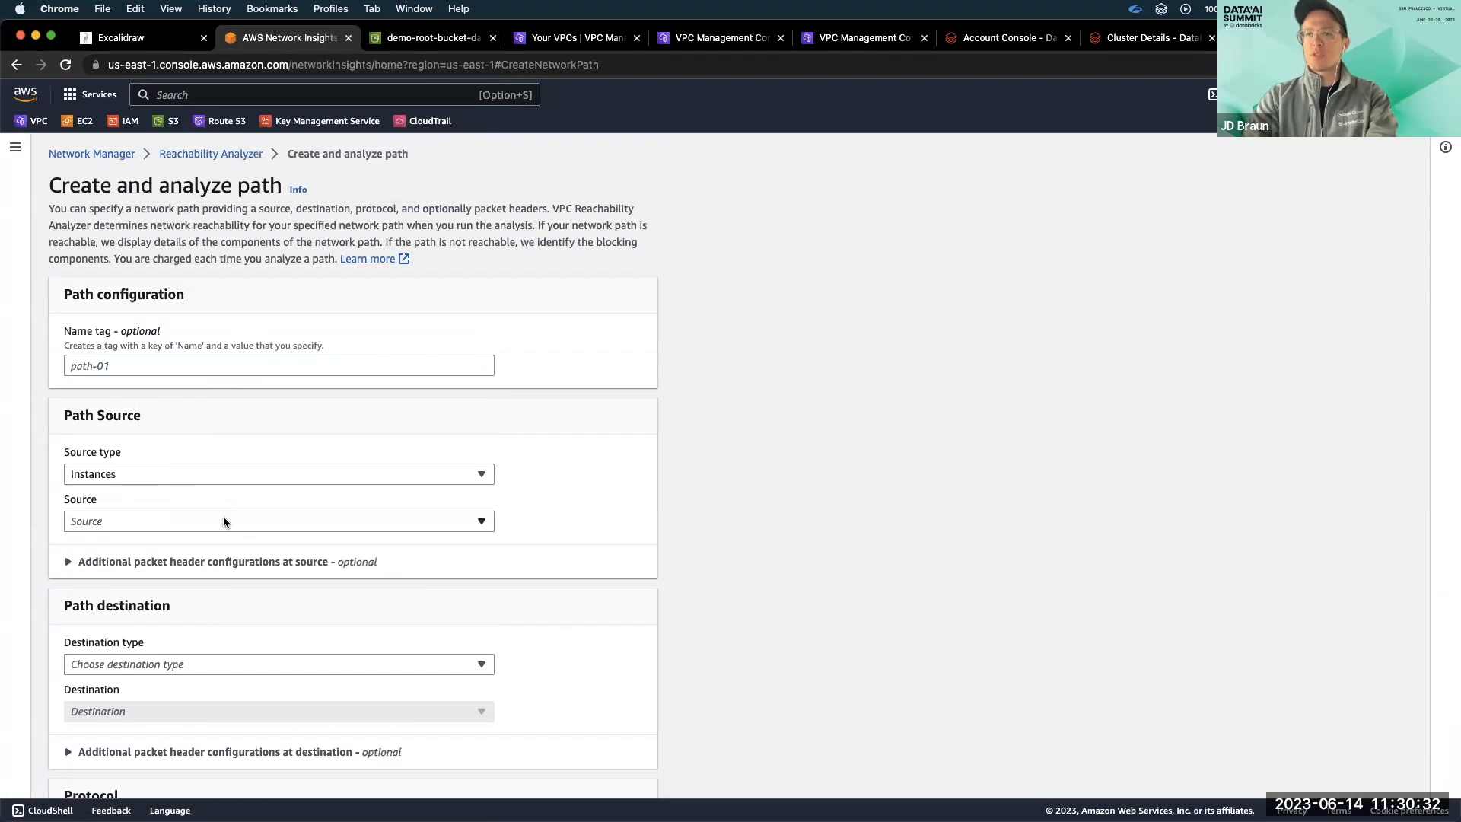
pyautogui.click(222, 517)
pyautogui.click(210, 574)
# Set the destination type to VPC Endpoints, choose the scc-databricks endpoint, and create and analyze the path with the TCP protocol.
pyautogui.scroll(-2, 199, 524)
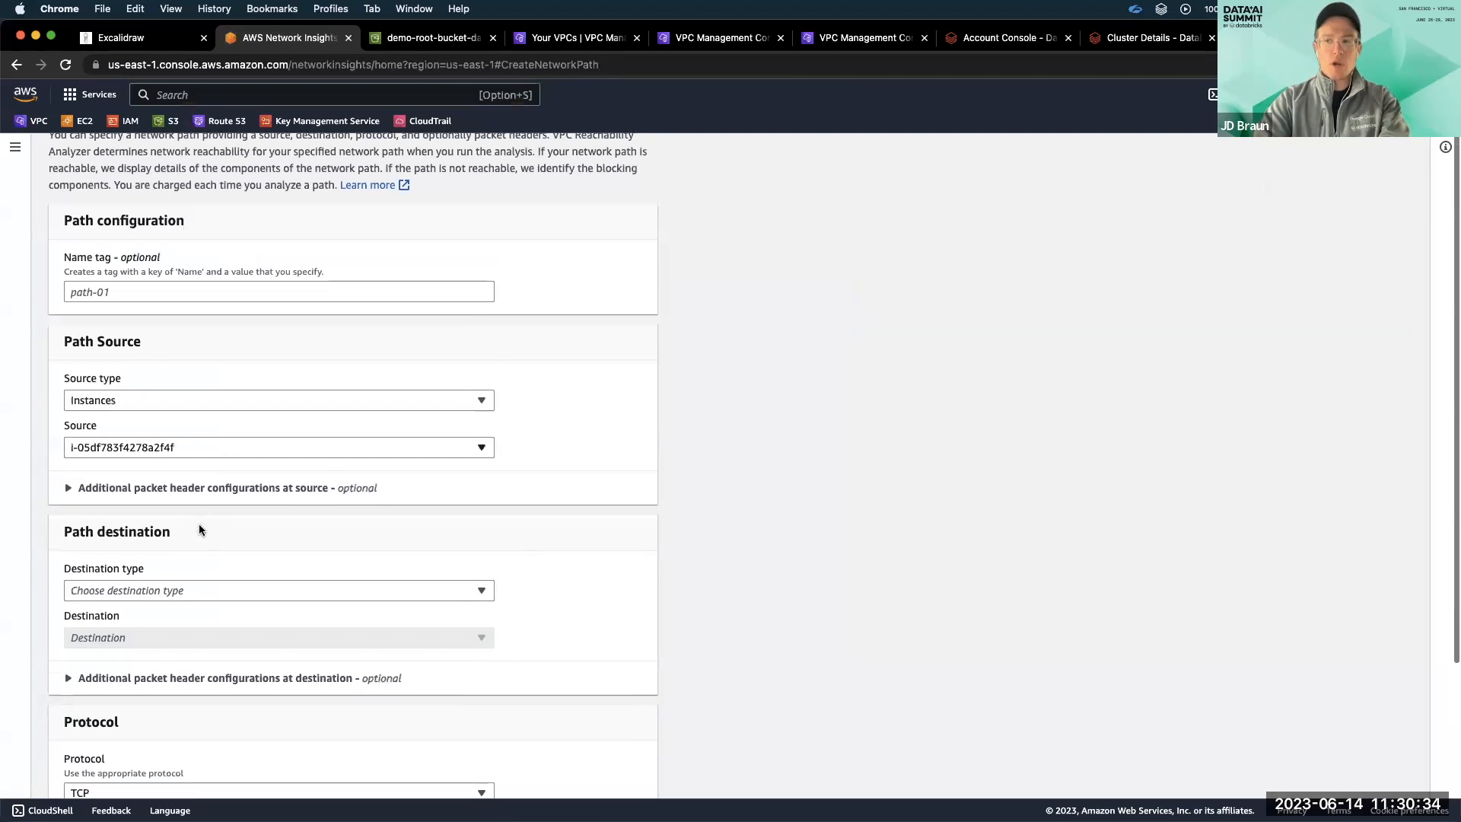
pyautogui.click(184, 593)
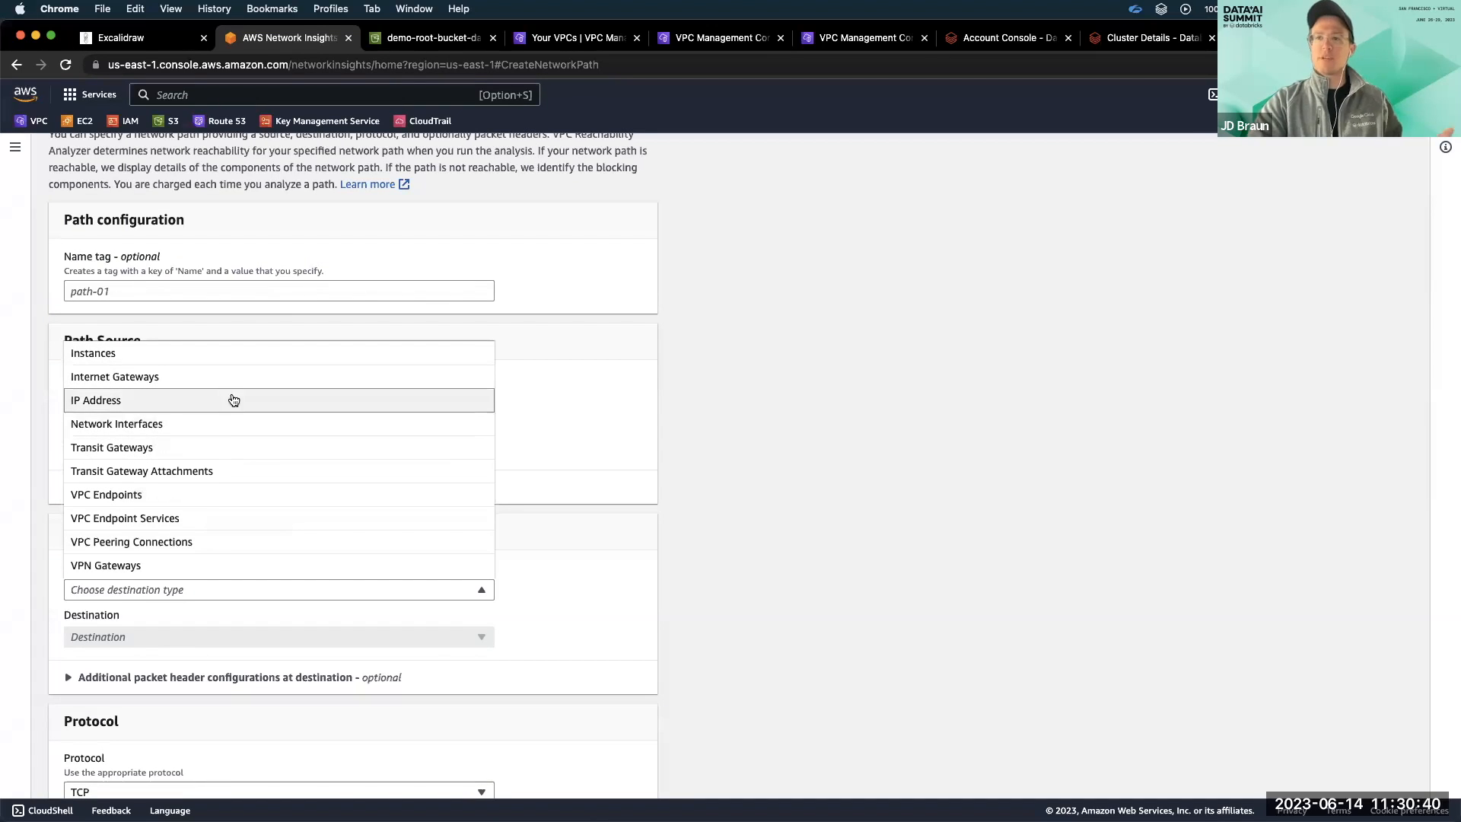
pyautogui.click(208, 496)
pyautogui.scroll(-2, 208, 495)
pyautogui.click(185, 557)
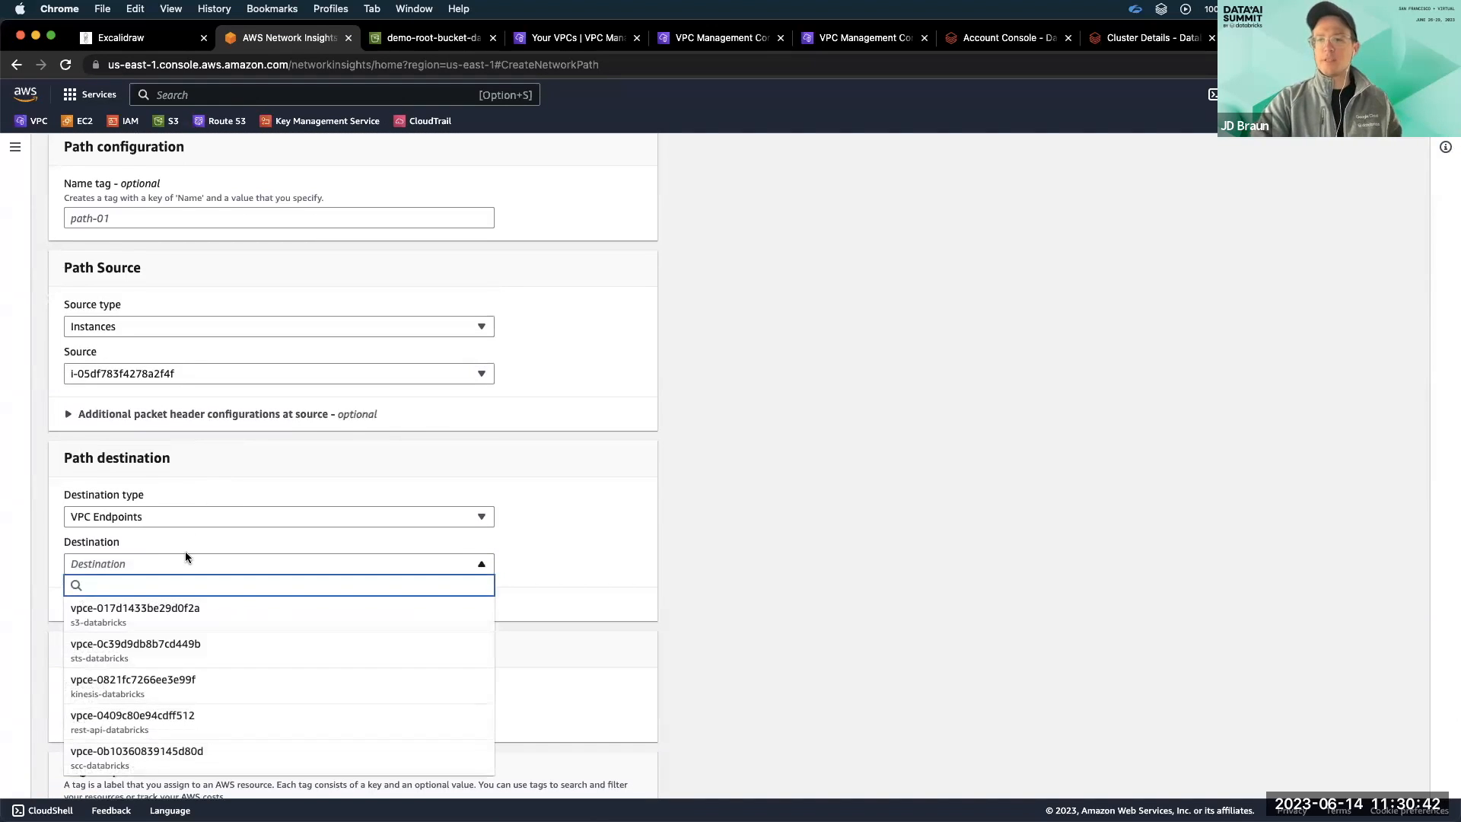
pyautogui.click(194, 758)
pyautogui.scroll(-4, 248, 703)
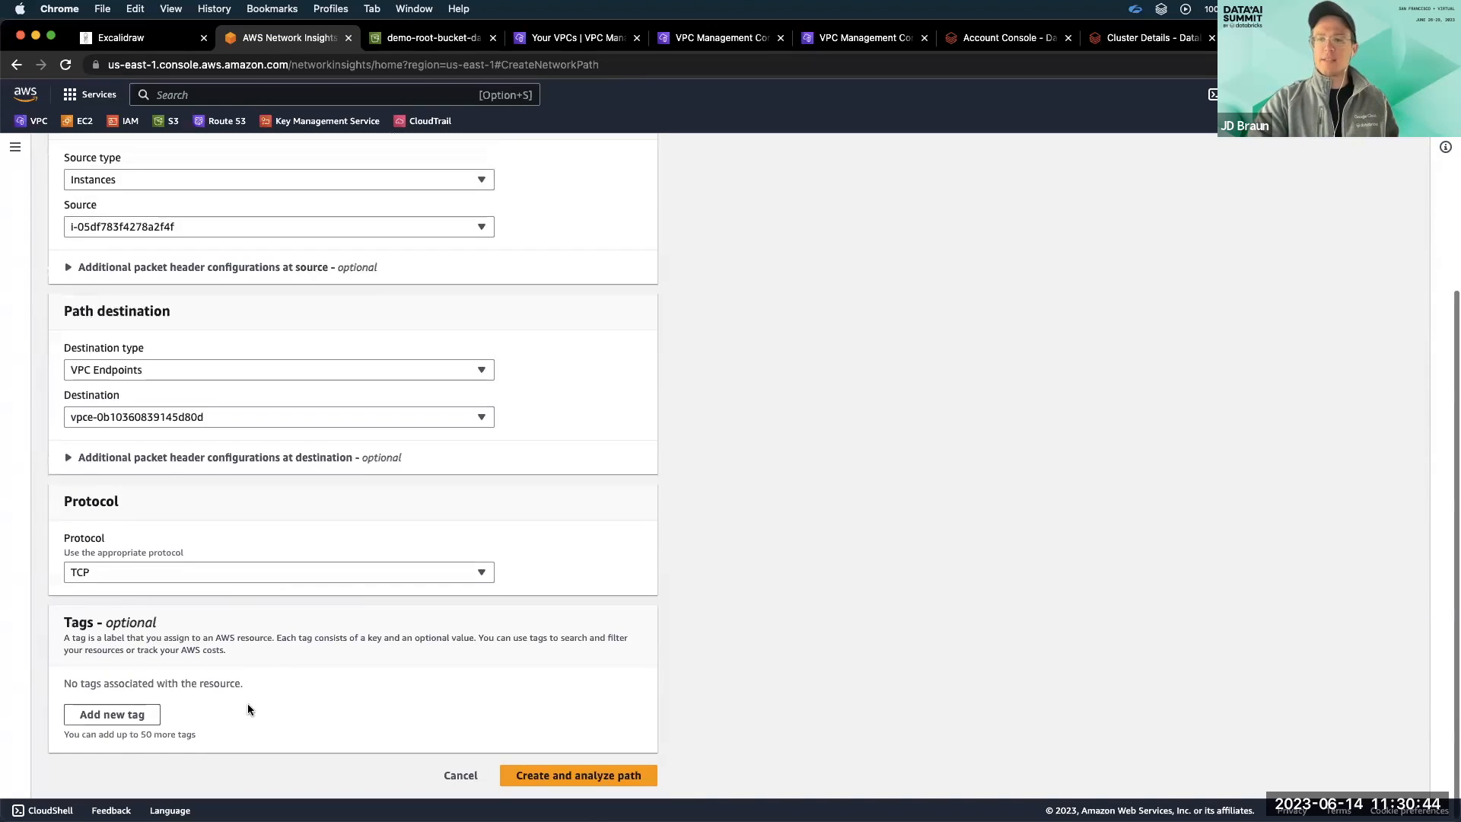
pyautogui.click(582, 774)
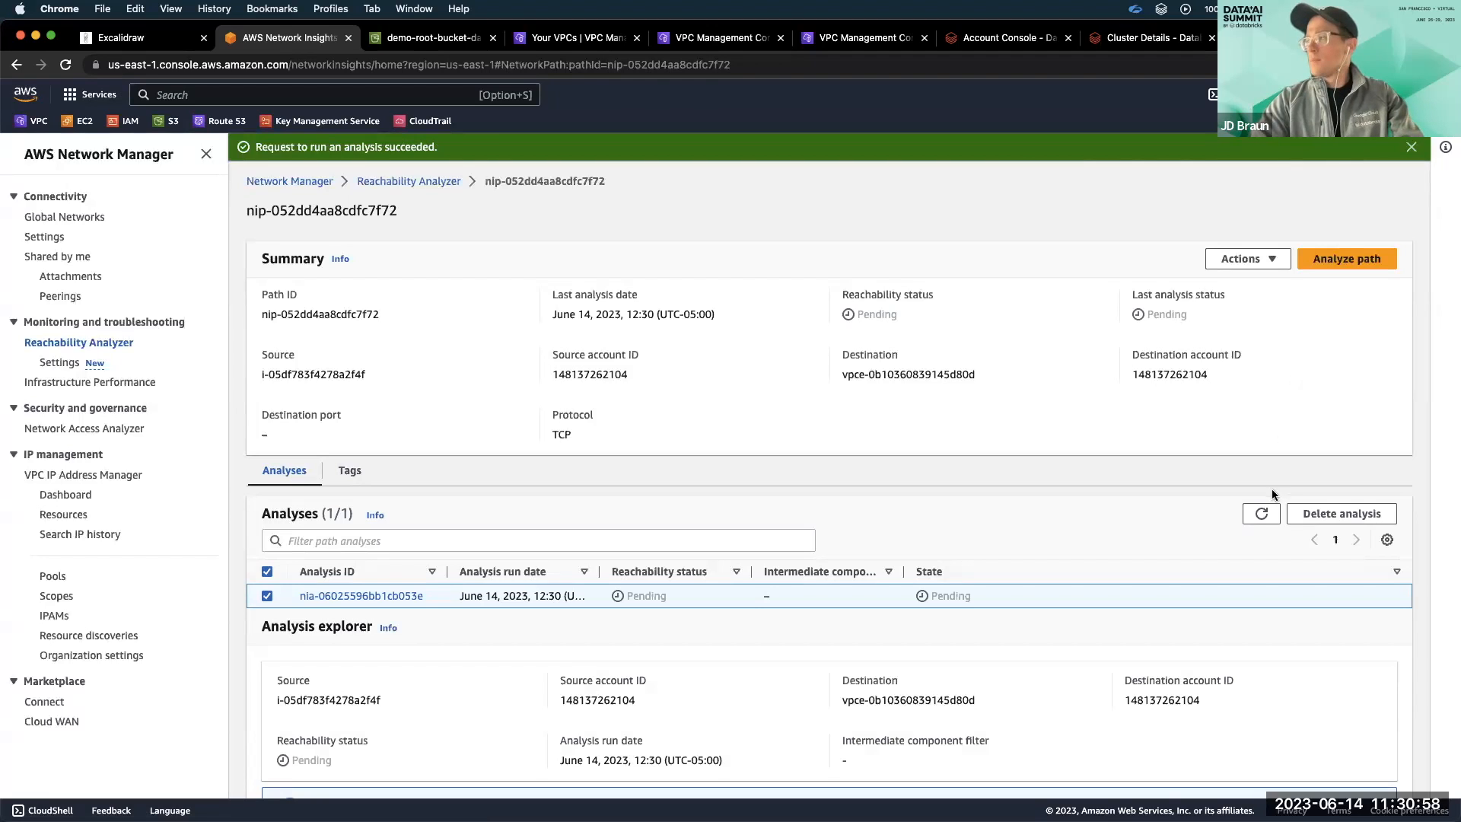
# Refresh the path analysis and examine the hop-by-hop path details from the worker instance to the scc-databricks endpoint.
pyautogui.click(1260, 516)
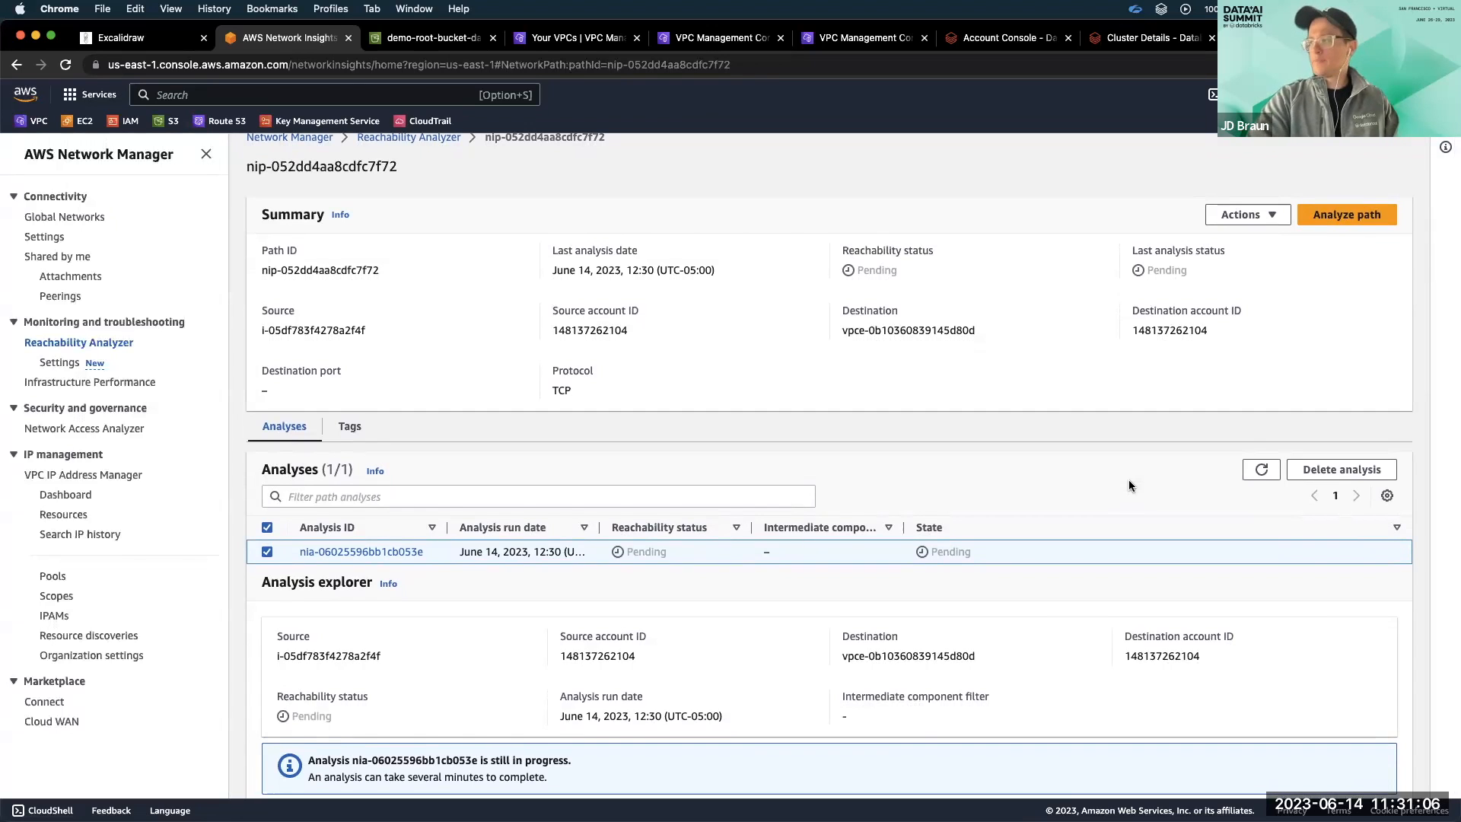
pyautogui.click(1262, 470)
pyautogui.scroll(-5, 884, 461)
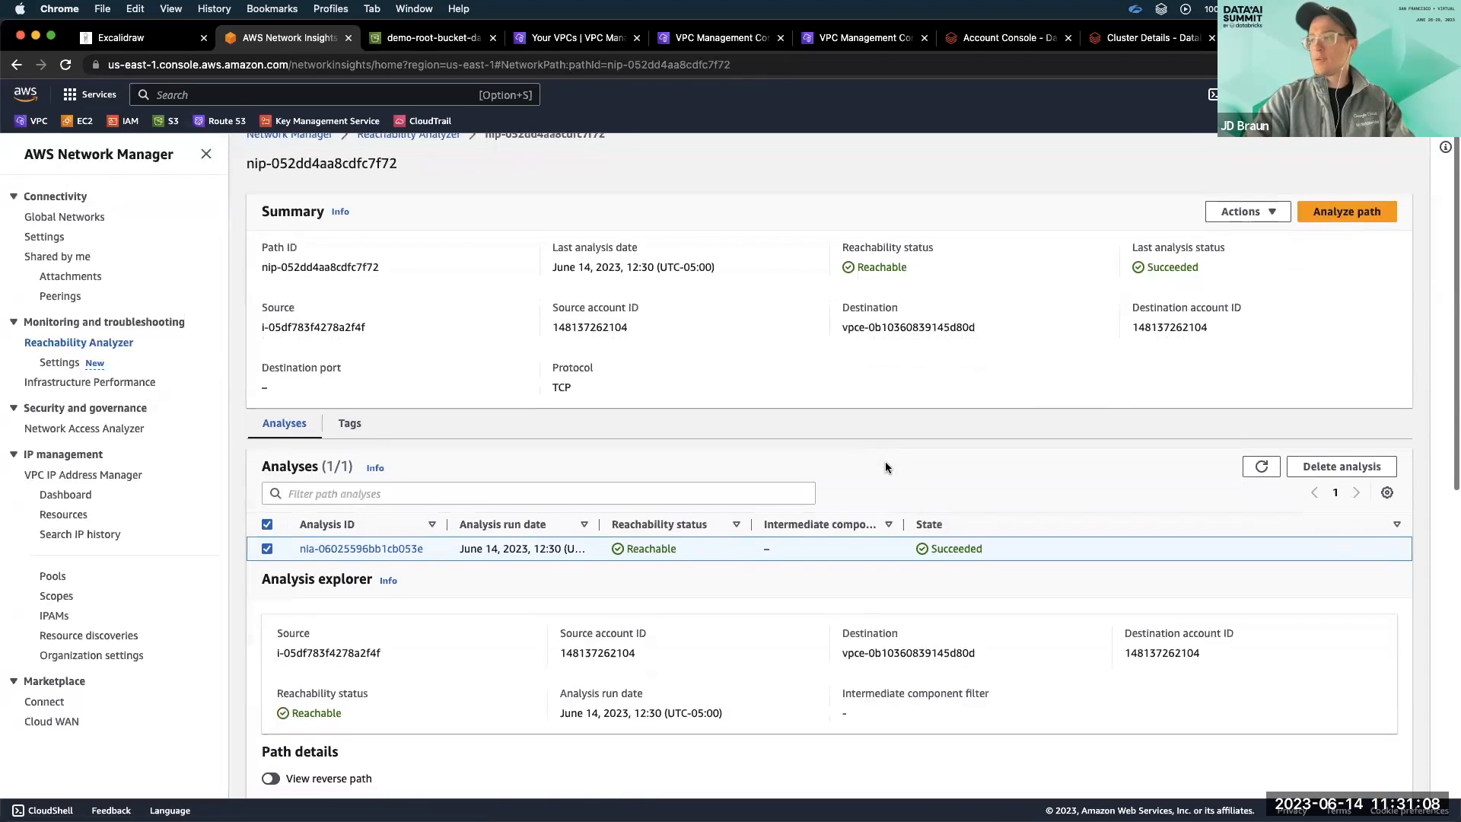
pyautogui.scroll(-4, 886, 464)
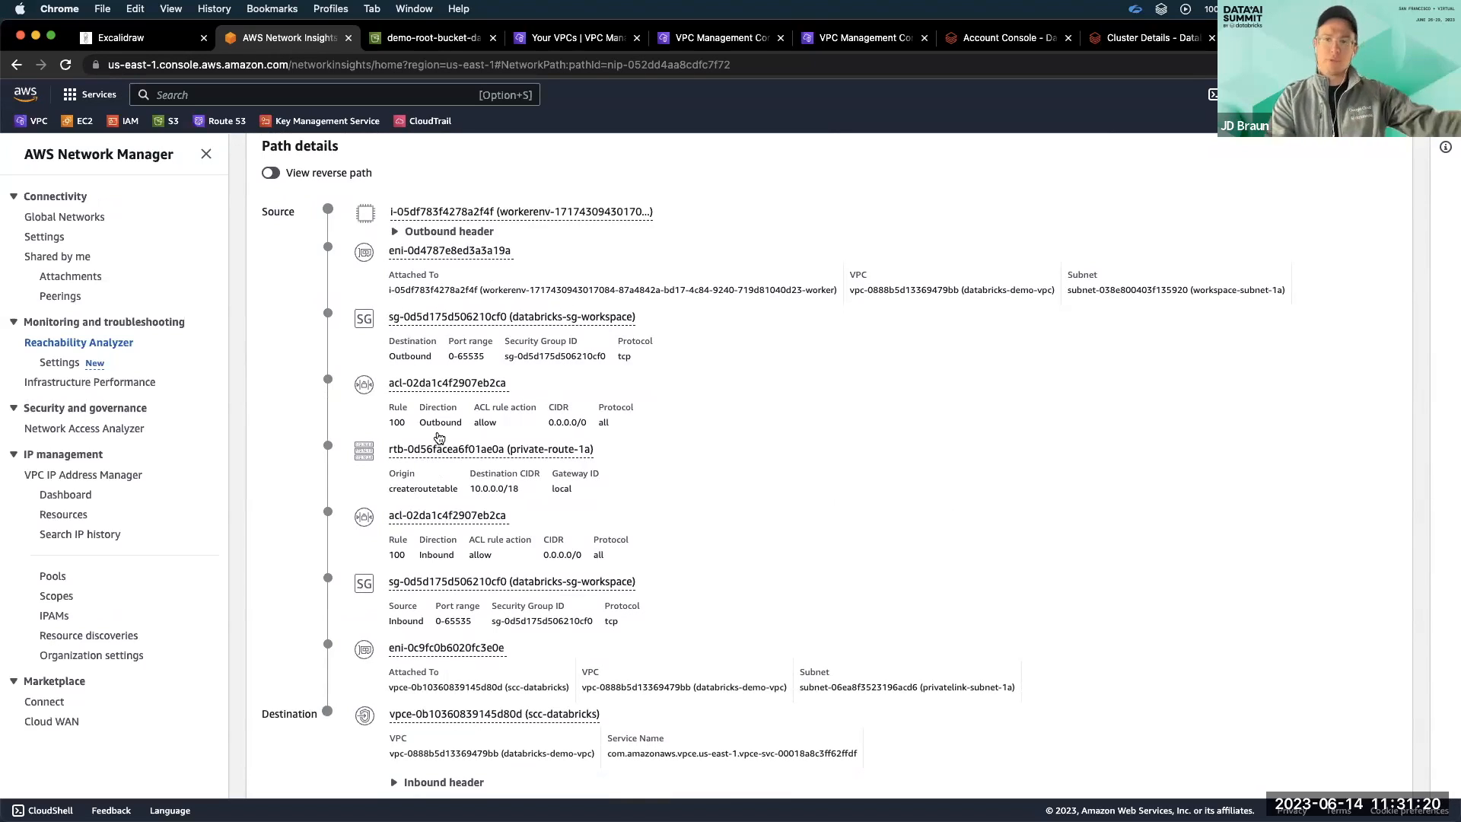
pyautogui.scroll(-1, 451, 488)
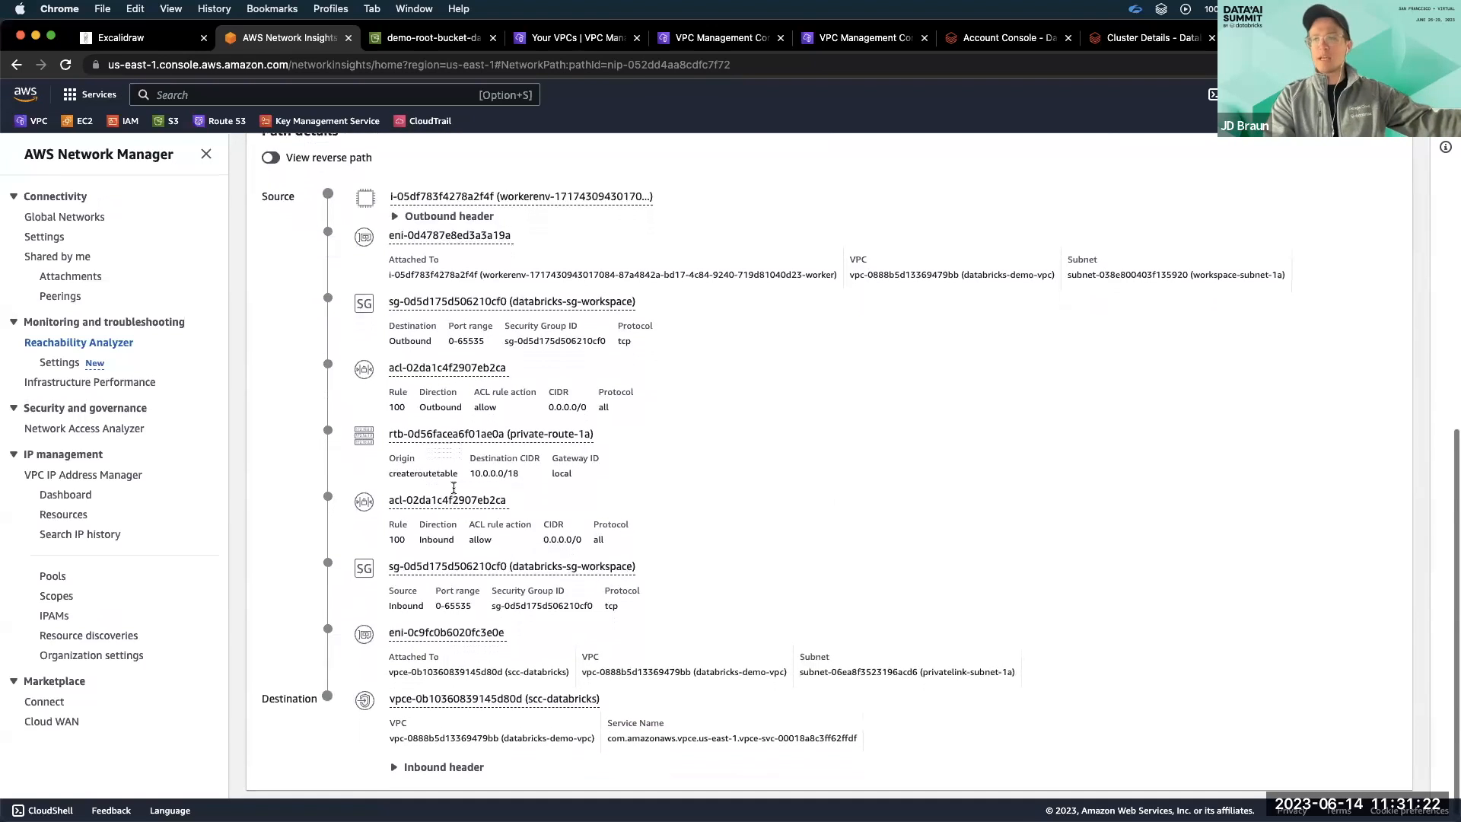